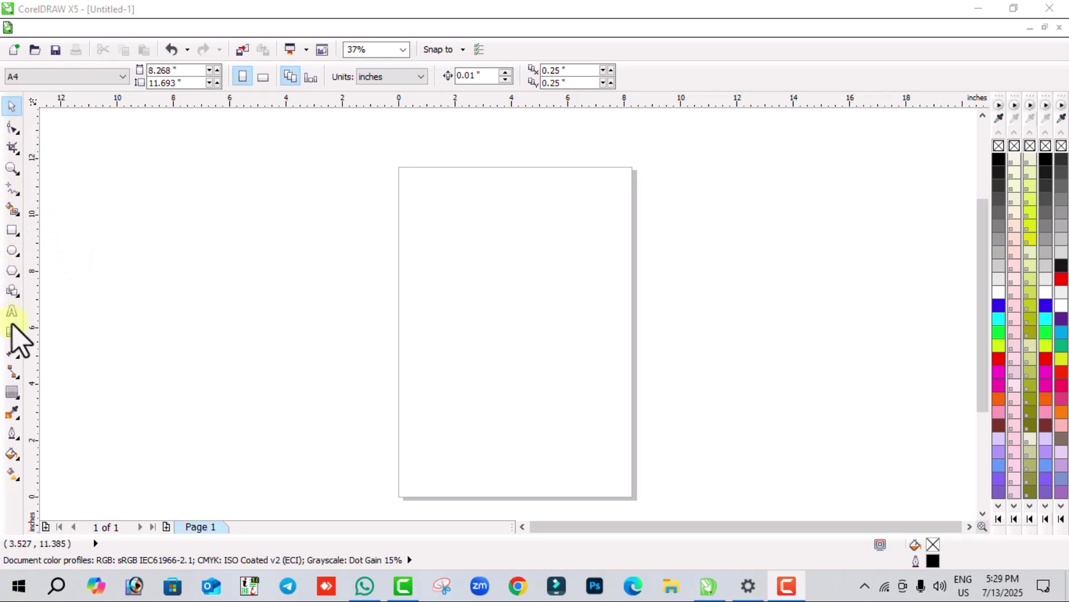
{"action": "left_click", "coordinate": [17, 399]}
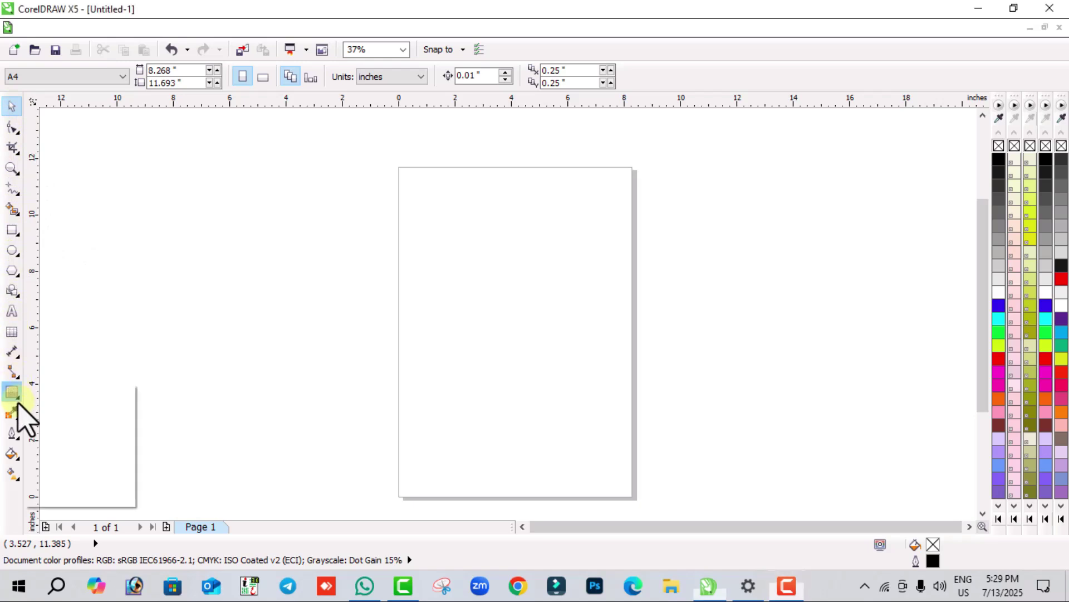
{"action": "left_click", "coordinate": [44, 391]}
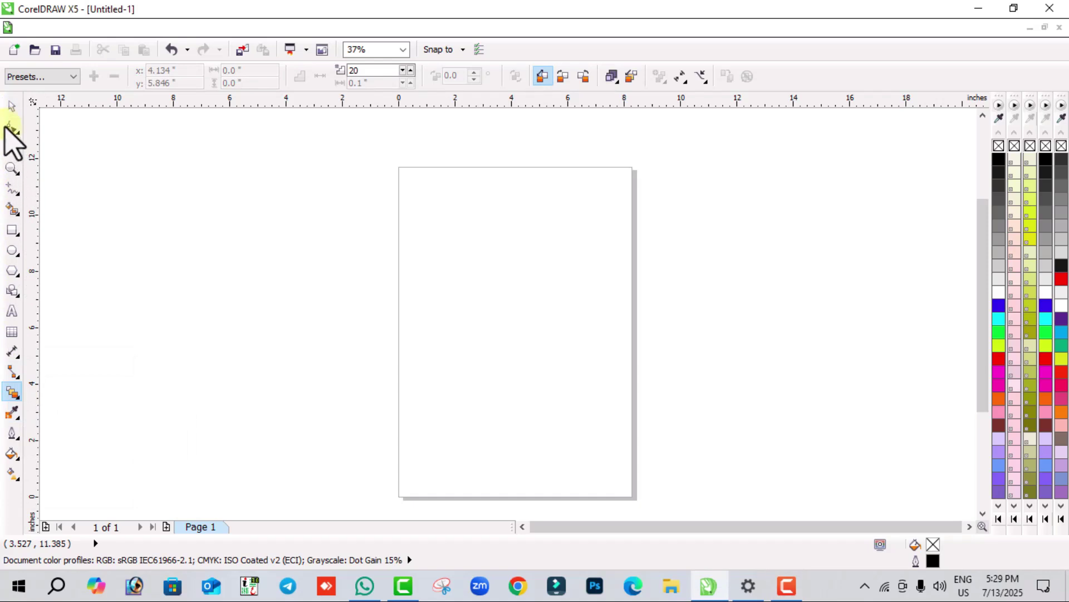
{"action": "left_click", "coordinate": [18, 401]}
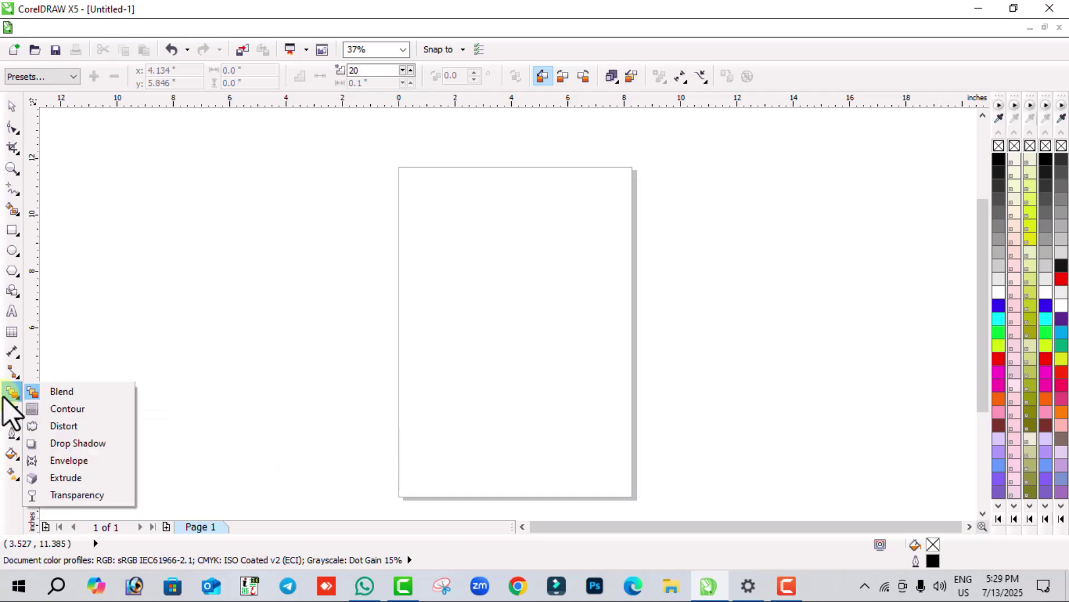
{"action": "left_click", "coordinate": [41, 408]}
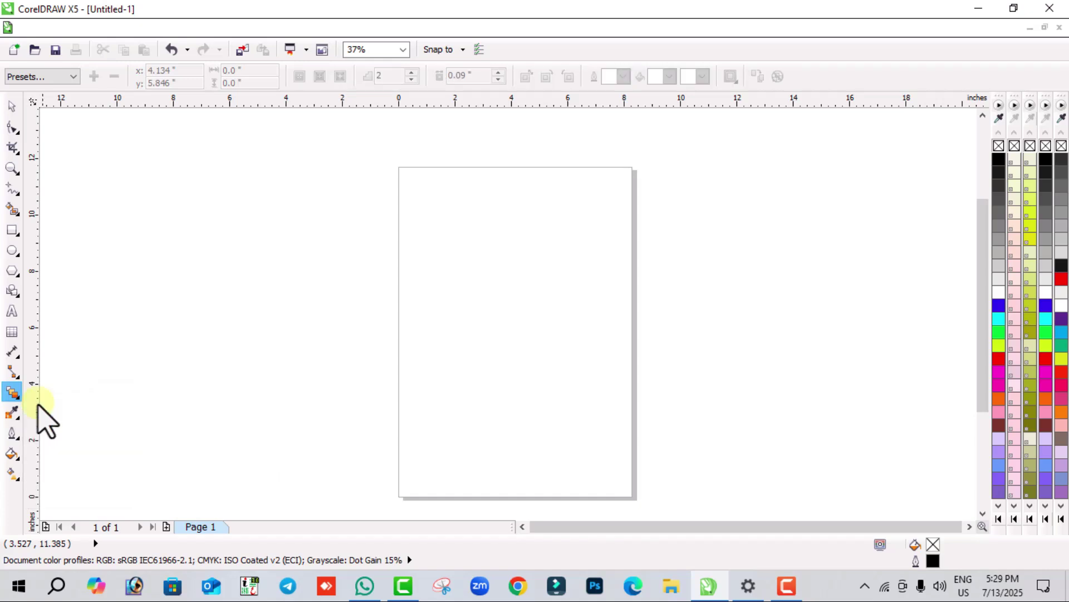
{"action": "left_click", "coordinate": [11, 109]}
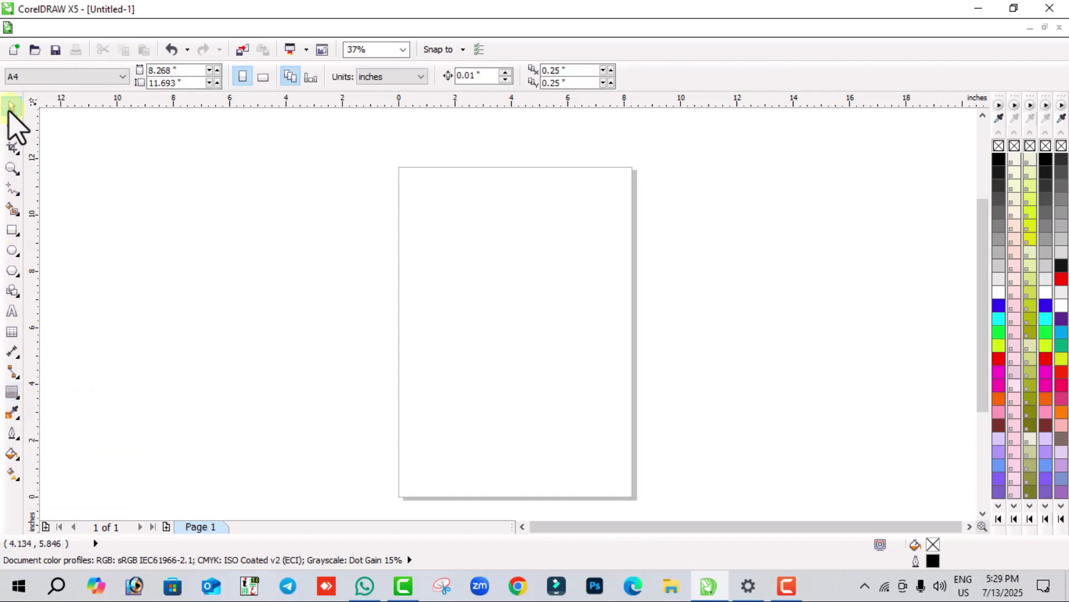
{"action": "left_click", "coordinate": [14, 232]}
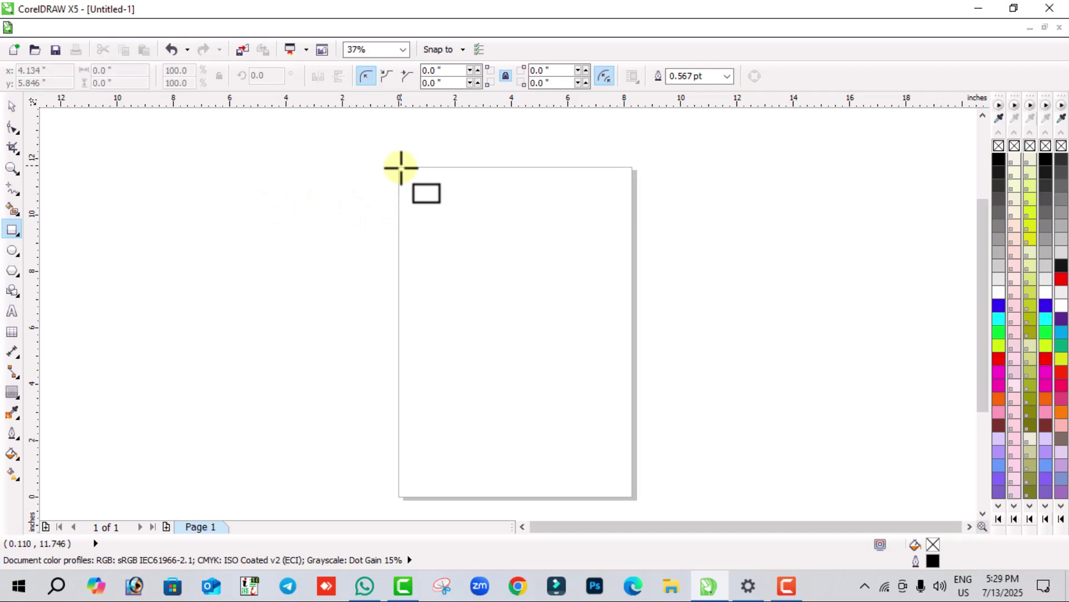
{"action": "left_click_drag", "start_coordinate": [401, 168], "coordinate": [627, 435]}
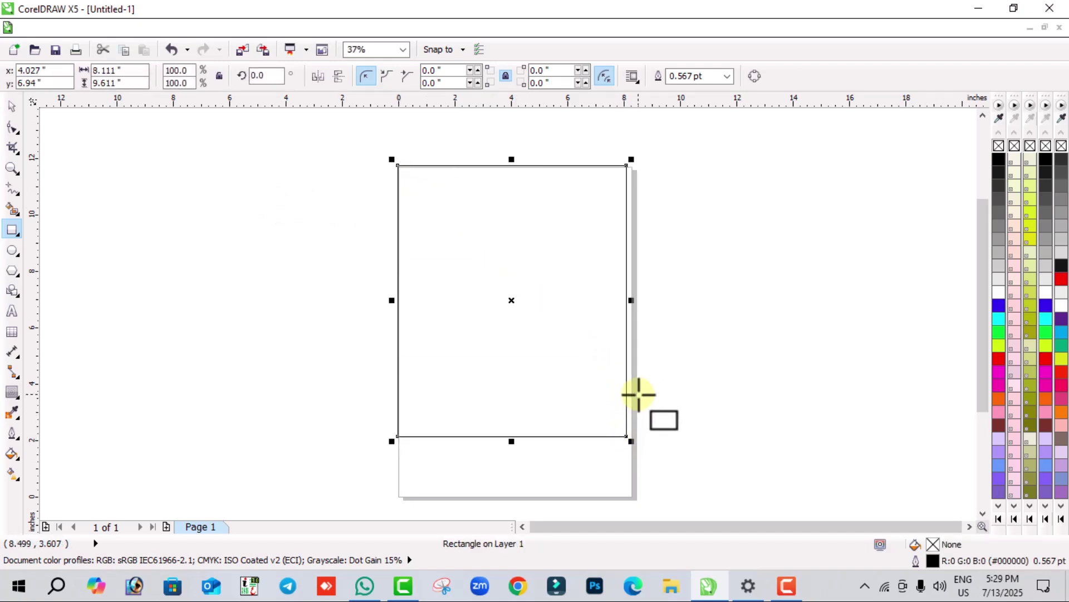
{"action": "key", "text": "Delete"}
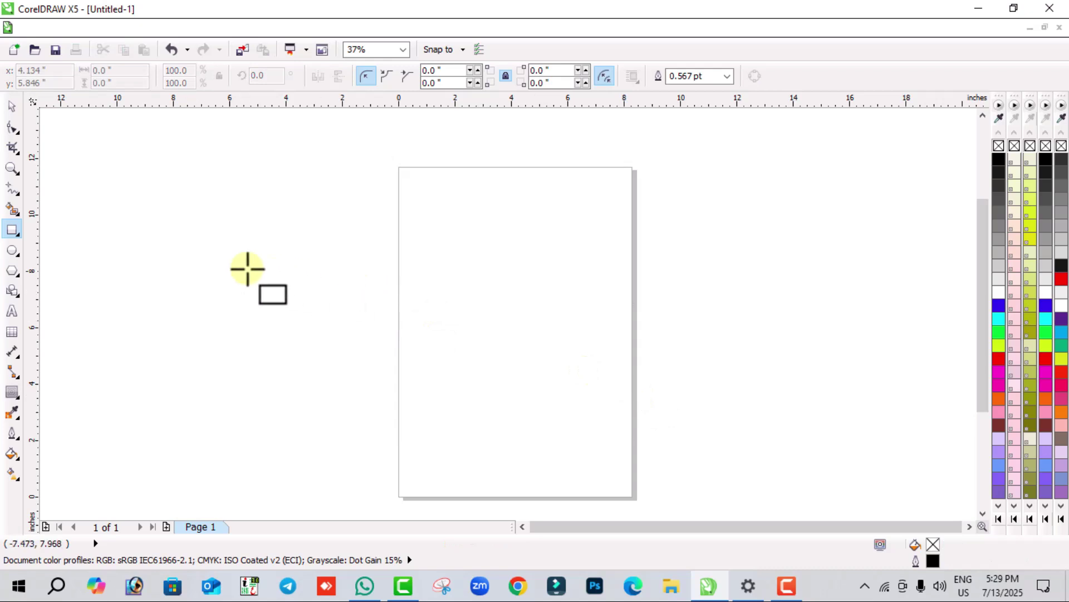
- Create a page-sized rectangle exactly covering the A4 page, 8.268 by 11.693 inches
{"action": "double_click", "coordinate": [11, 233]}
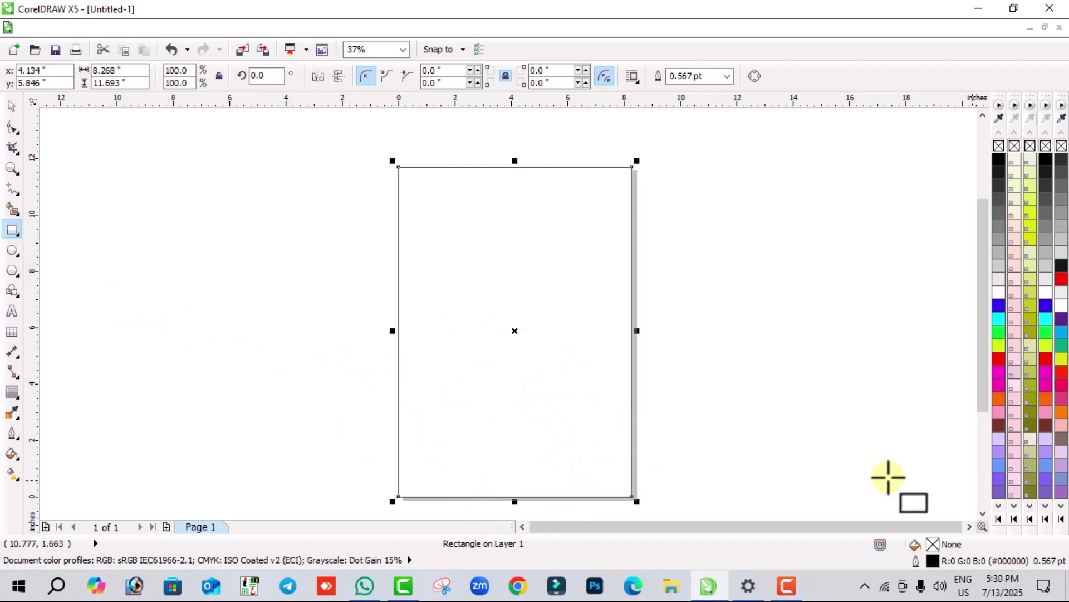
{"action": "left_click_drag", "start_coordinate": [987, 413], "coordinate": [987, 428]}
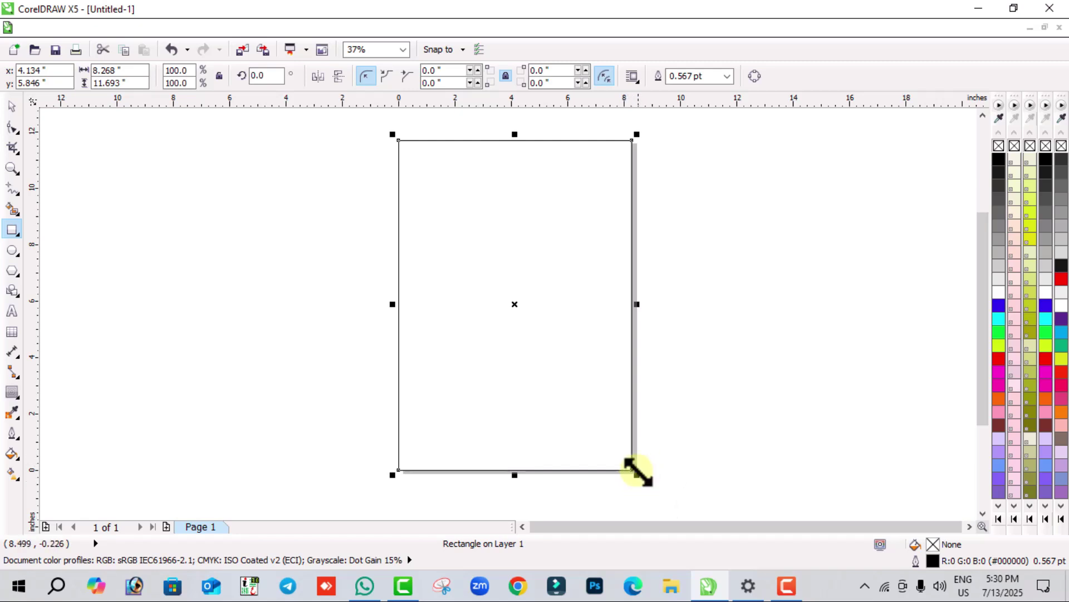
- Make a centred copy of the page rectangle scaled down to 93.5%, about 7.73 by 10.93 inches
{"action": "left_click", "coordinate": [12, 106]}
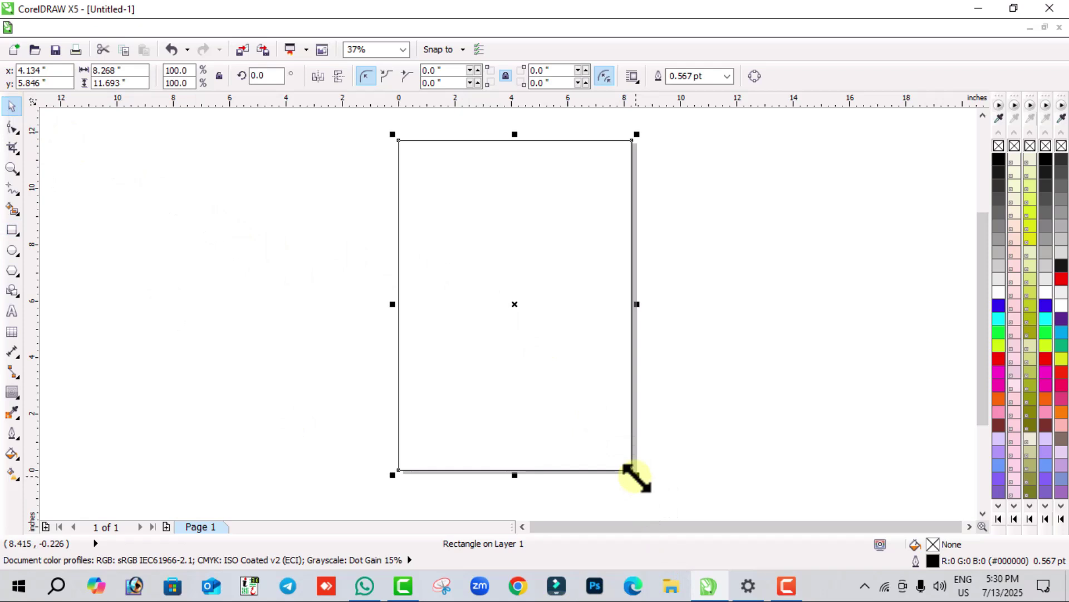
{"action": "left_click_drag", "start_coordinate": [635, 476], "coordinate": [628, 469]}
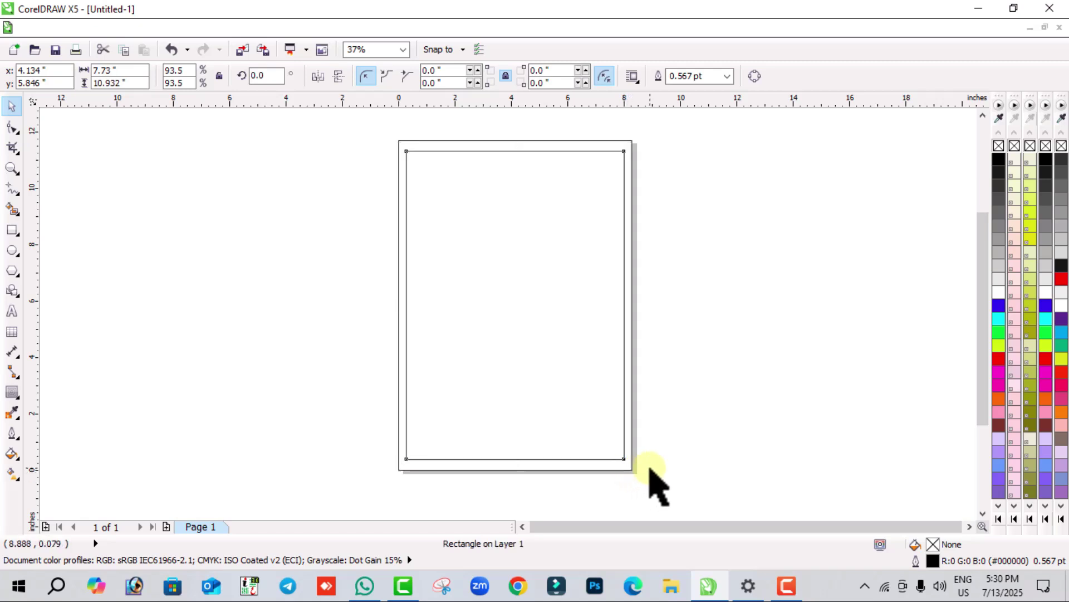
{"action": "left_click", "coordinate": [650, 469]}
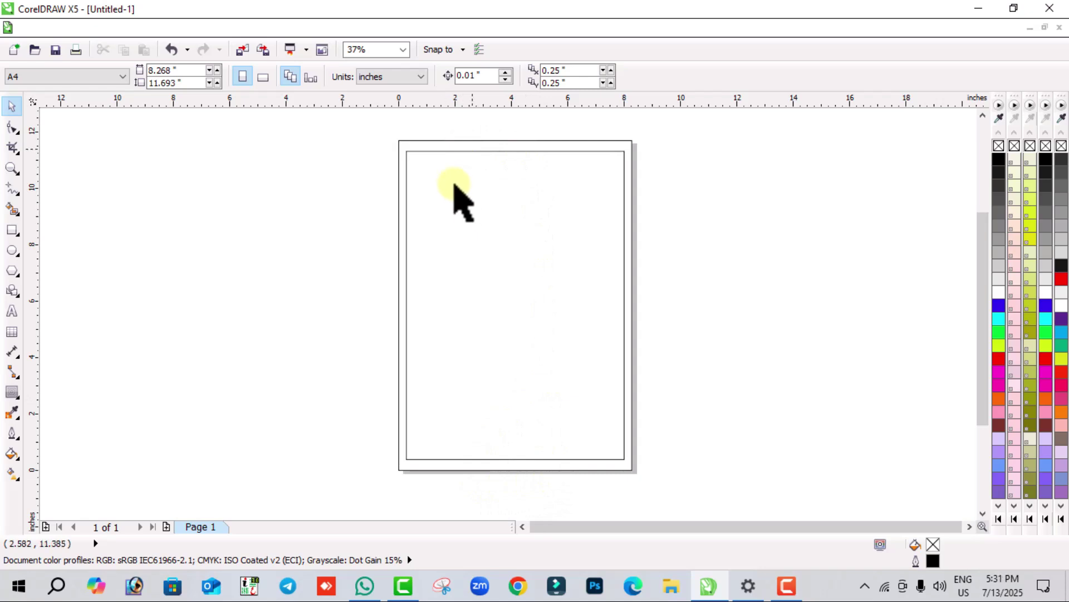
- Examine the spacing between the inner rectangle and the page-sized rectangle on the sides, top and bottom
{"action": "left_click", "coordinate": [432, 151]}
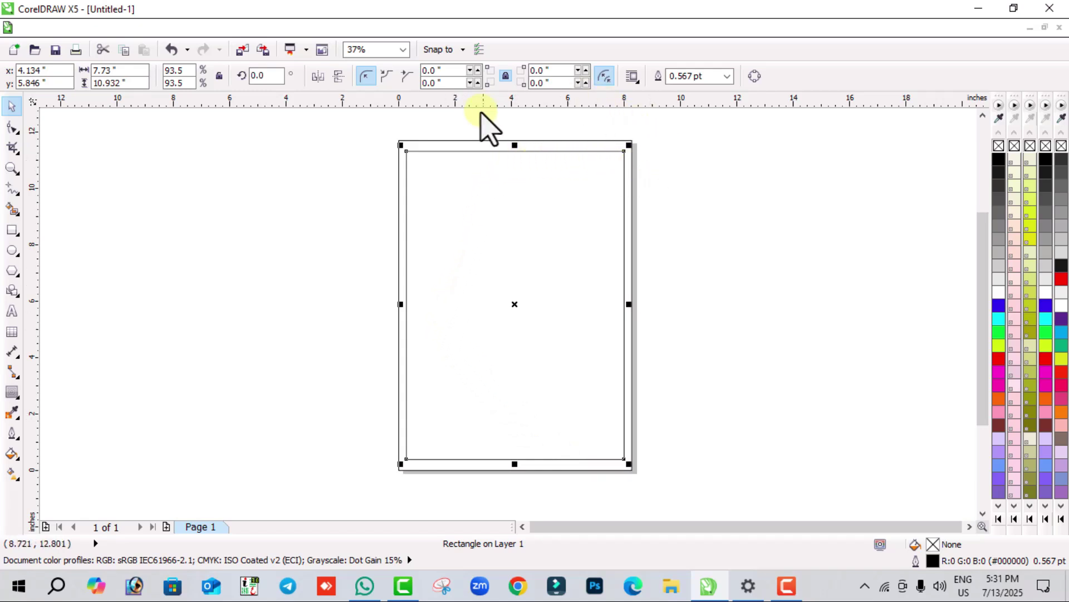
{"action": "scroll", "coordinate": [407, 206], "scroll_direction": "up", "scroll_amount": 1}
{"action": "scroll", "coordinate": [402, 211], "scroll_direction": "up", "scroll_amount": 2}
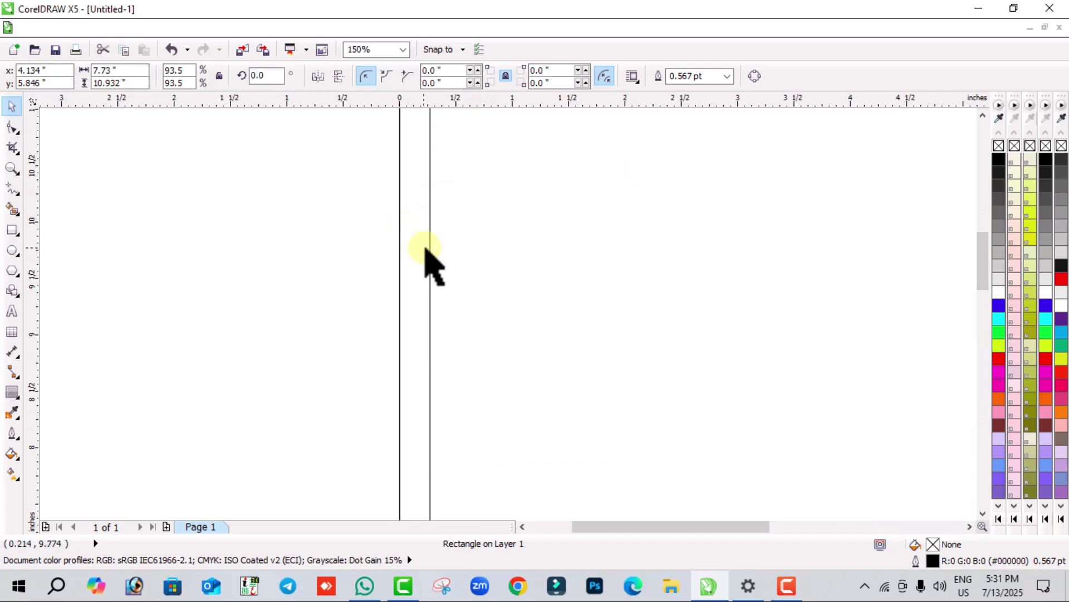
{"action": "scroll", "coordinate": [504, 240], "scroll_direction": "down", "scroll_amount": 2}
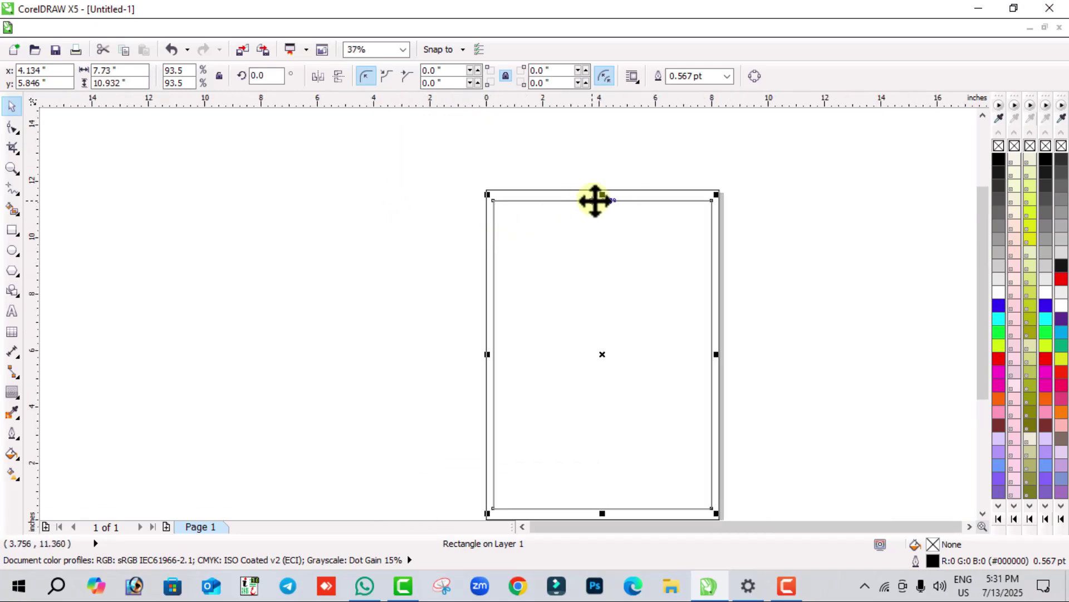
{"action": "scroll", "coordinate": [595, 201], "scroll_direction": "up", "scroll_amount": 1}
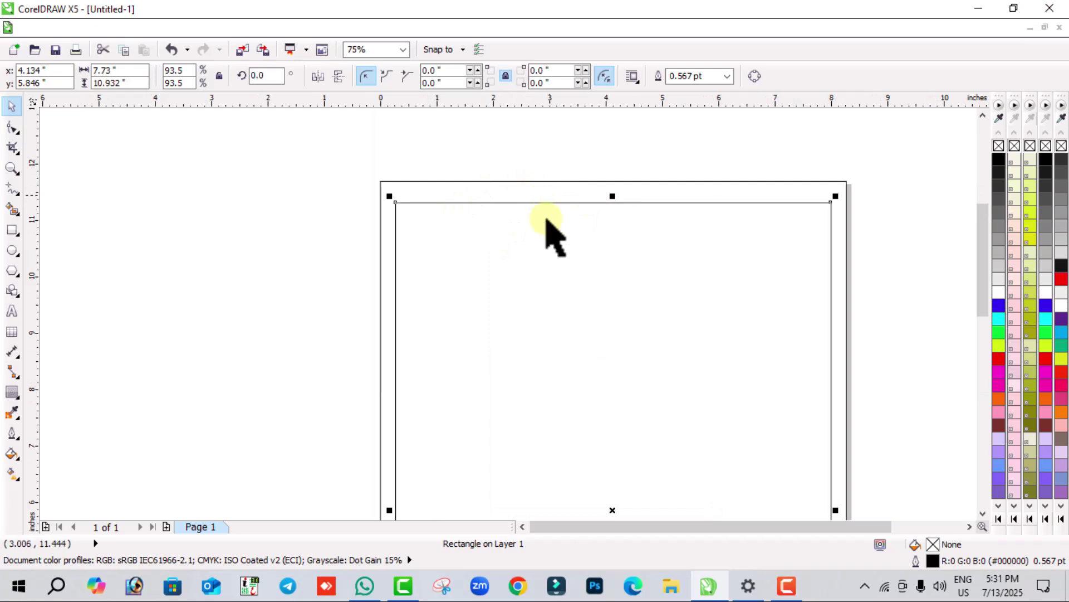
{"action": "scroll", "coordinate": [549, 226], "scroll_direction": "down", "scroll_amount": 4}
{"action": "scroll", "coordinate": [549, 229], "scroll_direction": "up", "scroll_amount": 4}
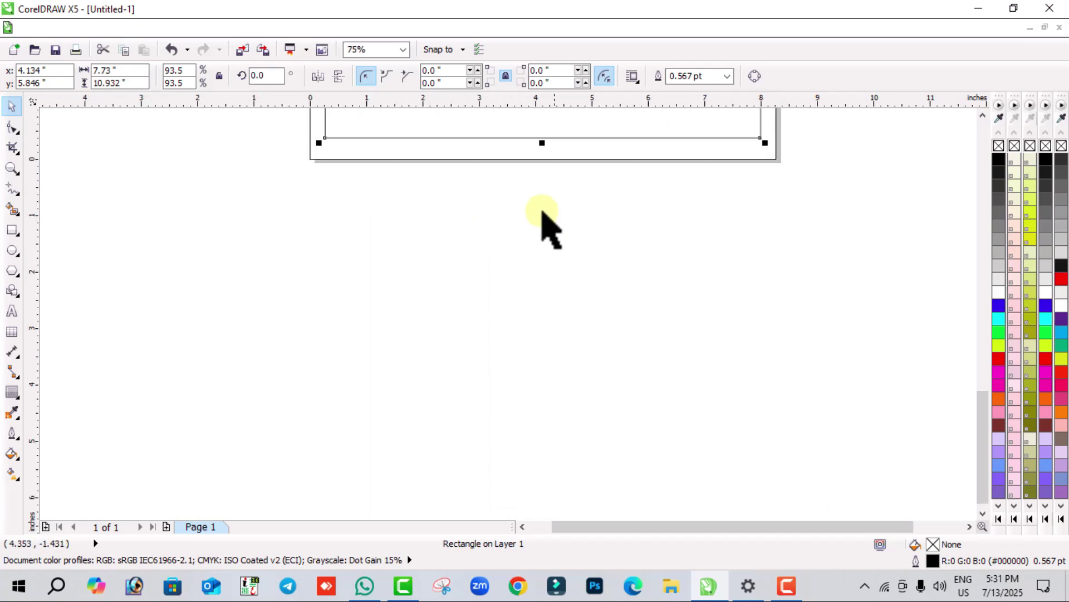
{"action": "left_click_drag", "start_coordinate": [984, 415], "coordinate": [987, 298]}
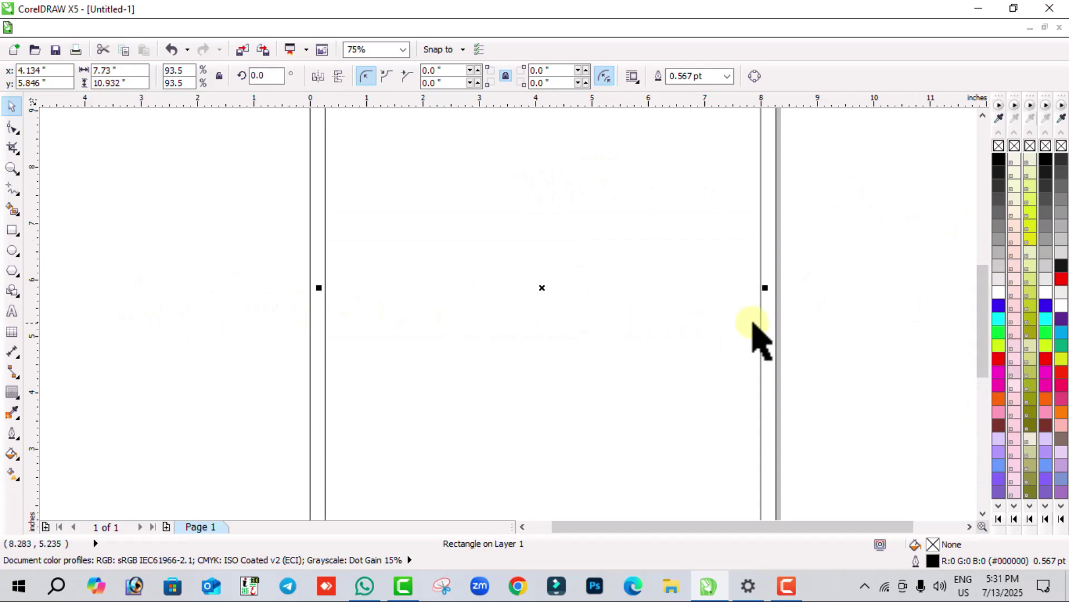
{"action": "scroll", "coordinate": [652, 331], "scroll_direction": "down", "scroll_amount": 1}
{"action": "key", "text": "alt"}
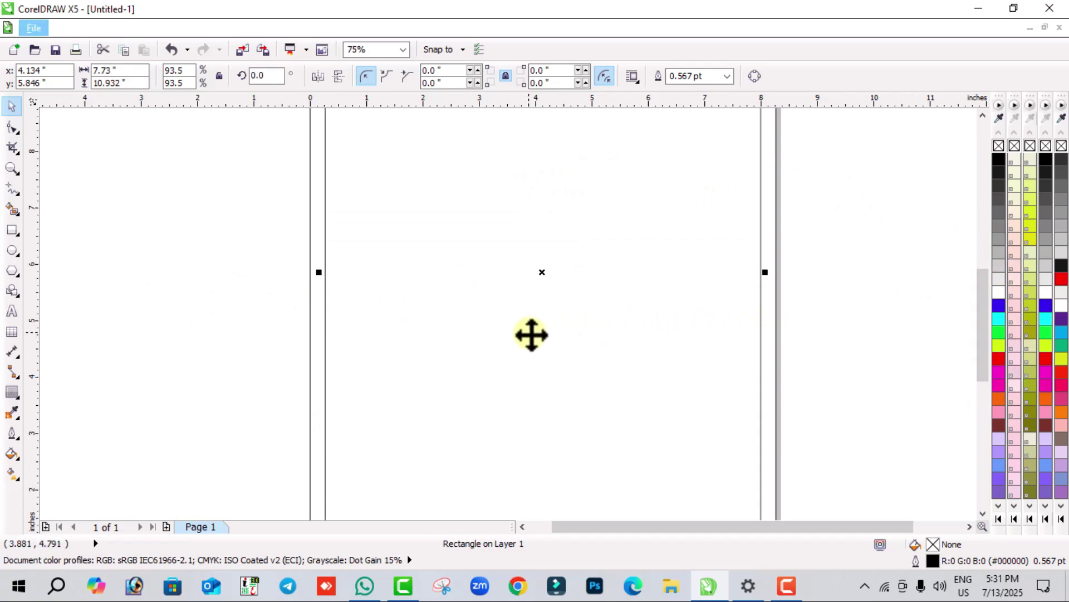
{"action": "scroll", "coordinate": [532, 334], "scroll_direction": "down", "scroll_amount": 1}
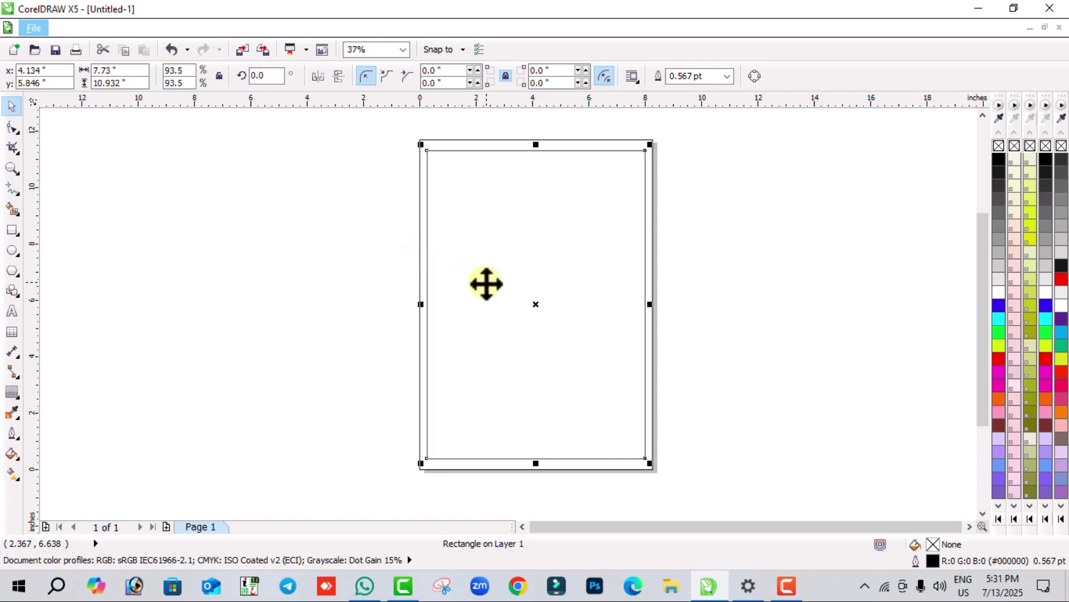
{"action": "left_click", "coordinate": [665, 290]}
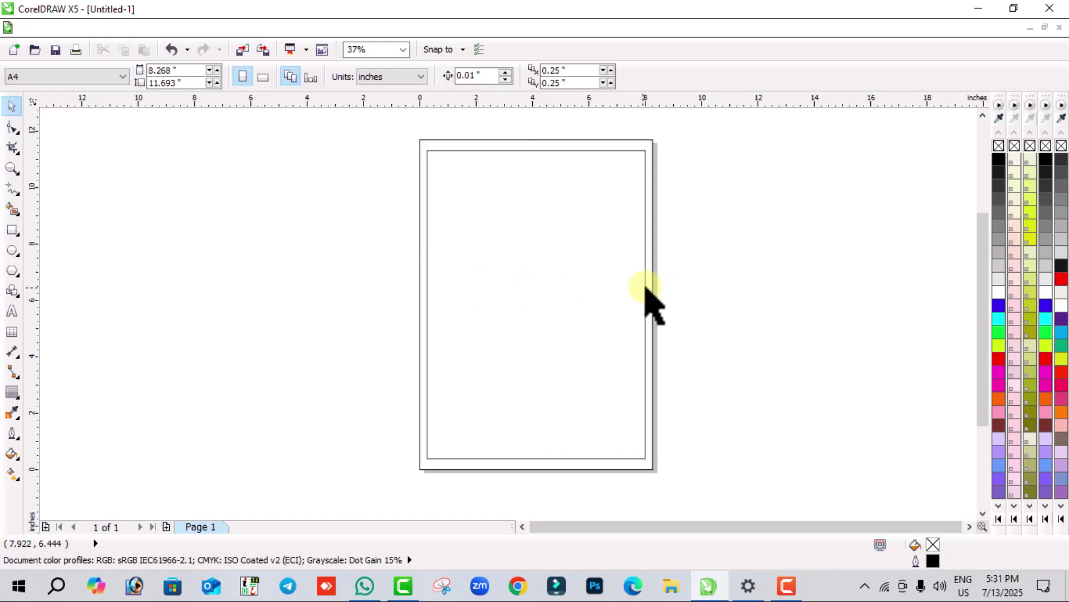
- Remove the smaller inner rectangle so only the page-sized rectangle remains
{"action": "left_click", "coordinate": [646, 288]}
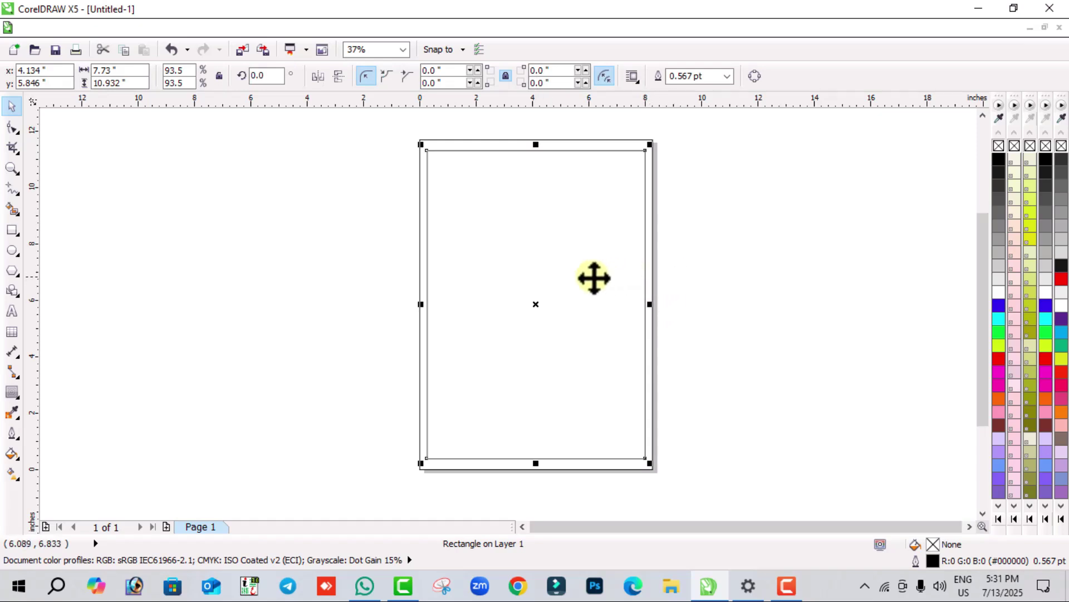
{"action": "key", "text": "Delete"}
{"action": "key", "text": "ctrl+z"}
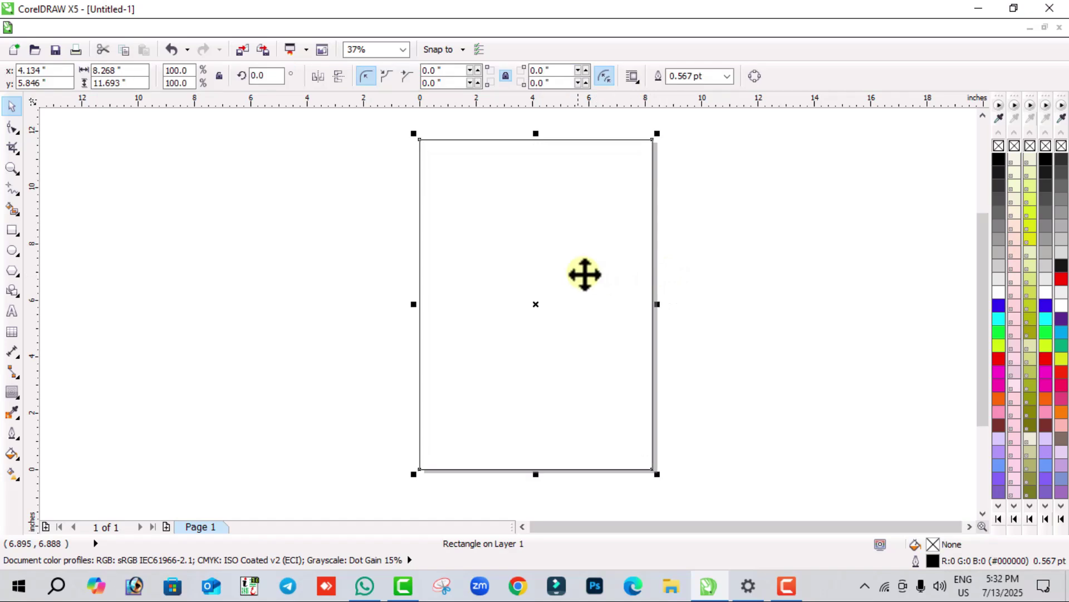
- Apply an inside contour to the page-sized rectangle with 2 steps and a 0.09 inch offset
{"action": "left_click", "coordinate": [14, 392]}
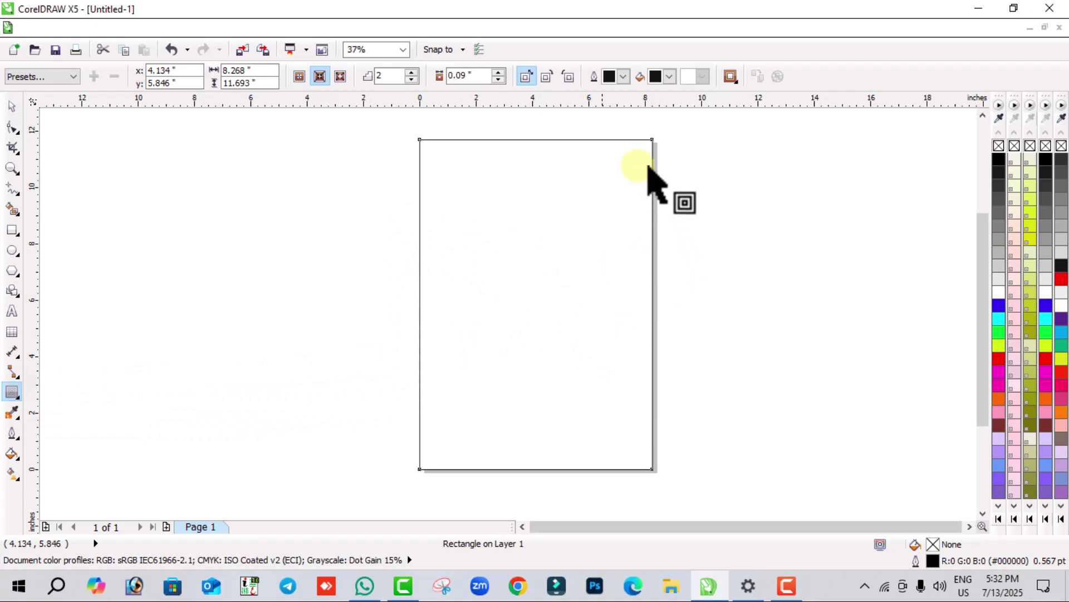
{"action": "left_click", "coordinate": [318, 76]}
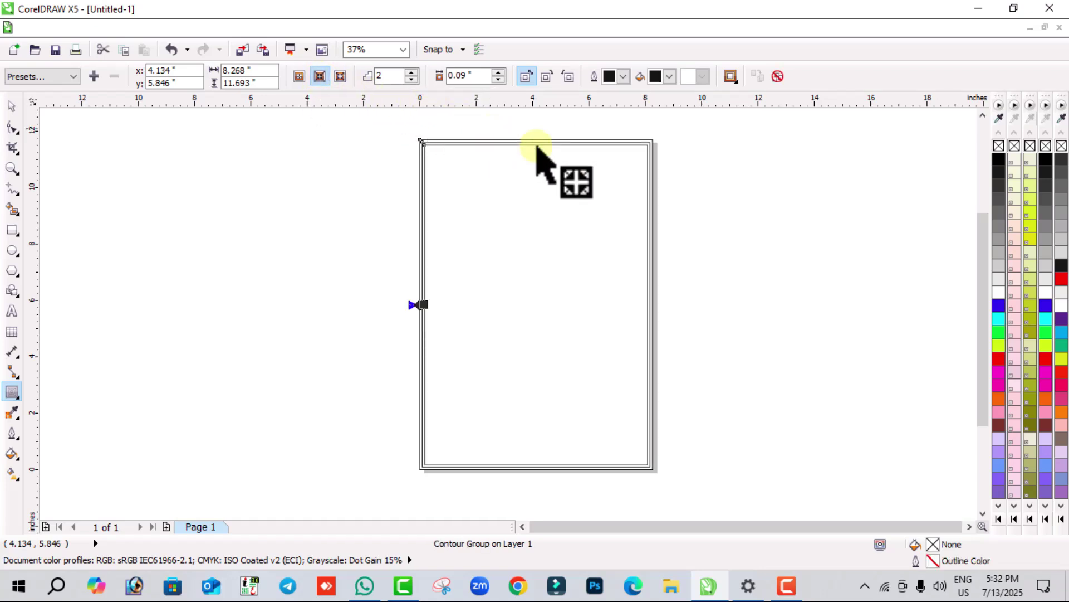
{"action": "left_click", "coordinate": [13, 106]}
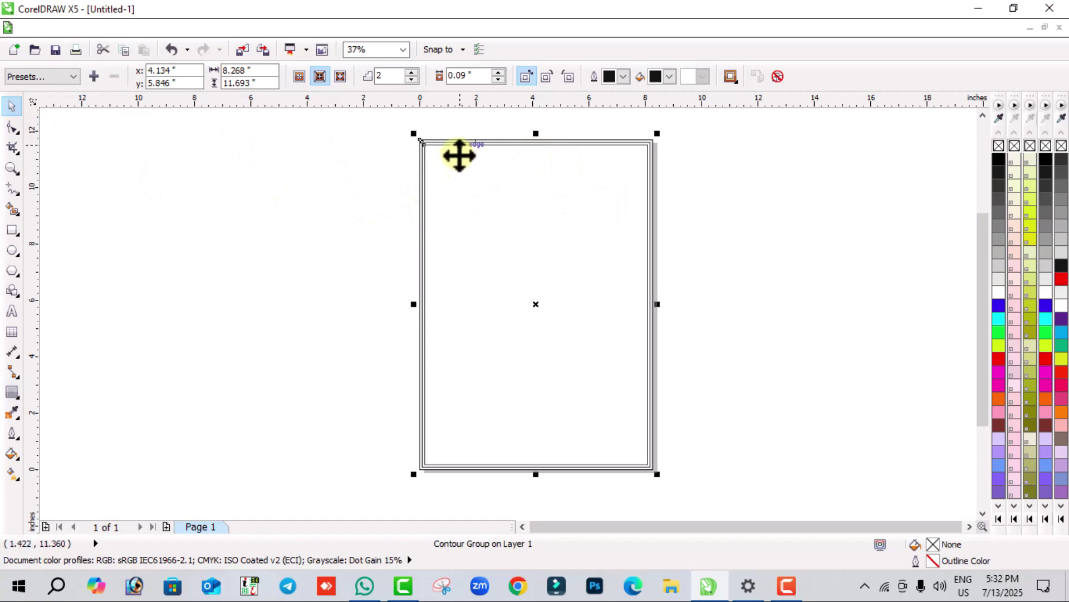
- Examine the spacing of the contour lines at the page border's upper corner and along its sides
{"action": "scroll", "coordinate": [455, 174], "scroll_direction": "up", "scroll_amount": 3}
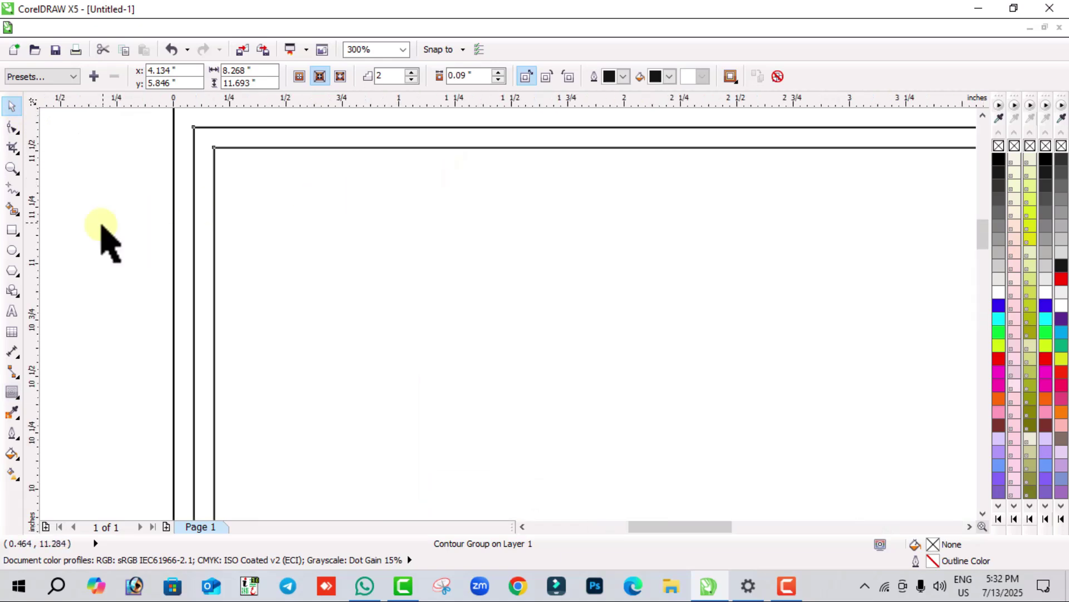
{"action": "left_click", "coordinate": [155, 167]}
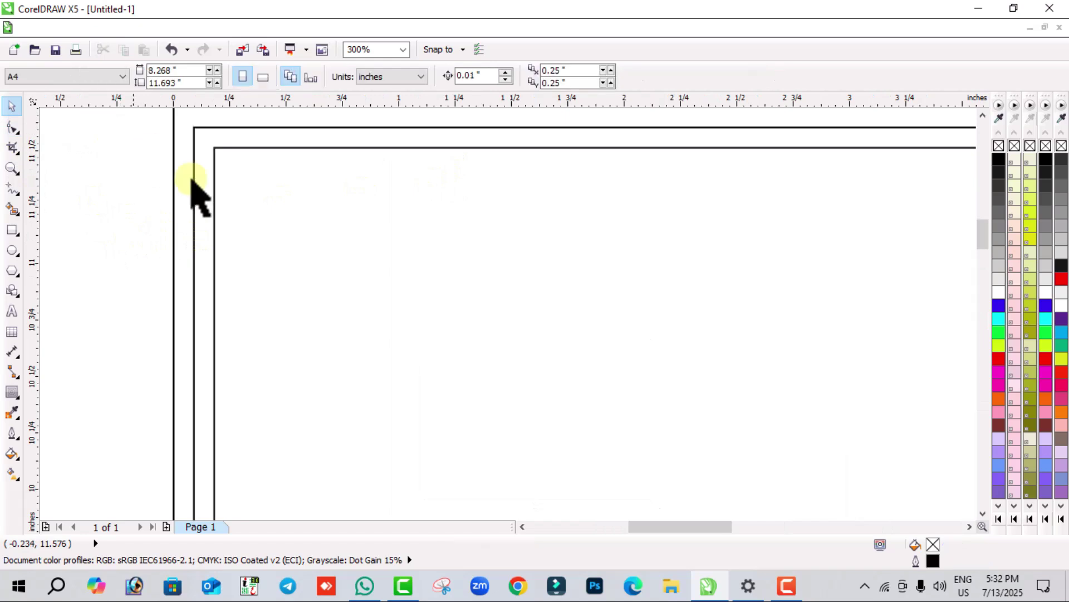
{"action": "scroll", "coordinate": [477, 305], "scroll_direction": "down", "scroll_amount": 1}
{"action": "left_click", "coordinate": [511, 245]}
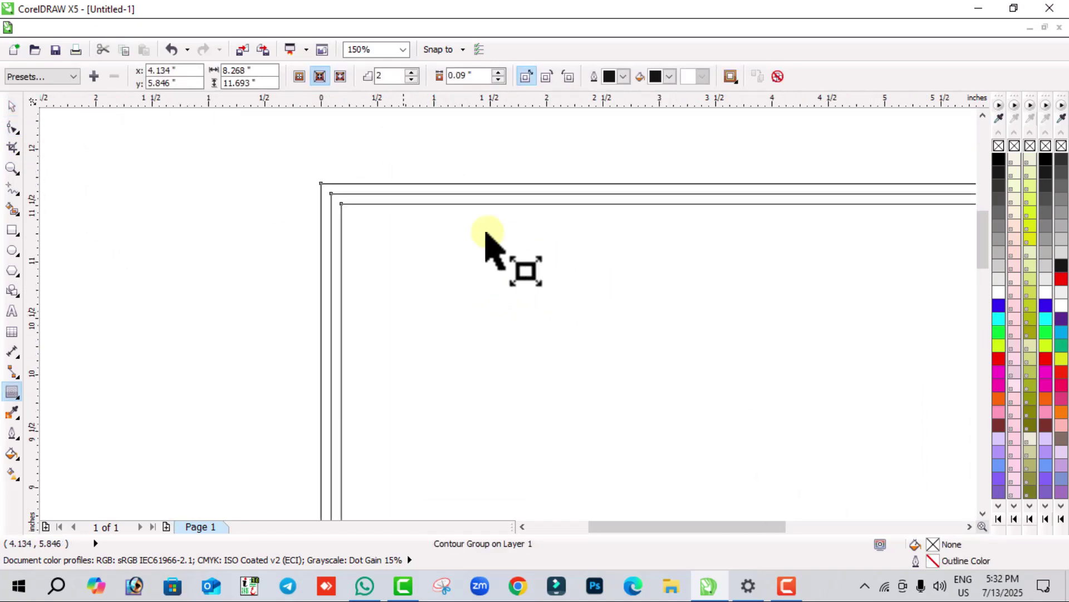
{"action": "left_click", "coordinate": [215, 210]}
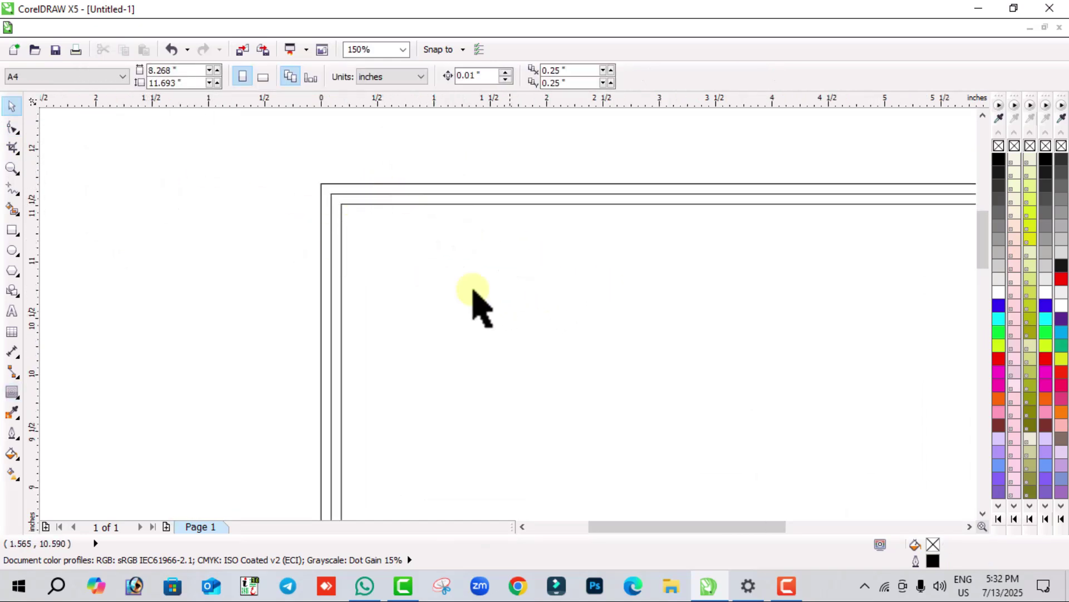
{"action": "scroll", "coordinate": [535, 311], "scroll_direction": "down", "scroll_amount": 3}
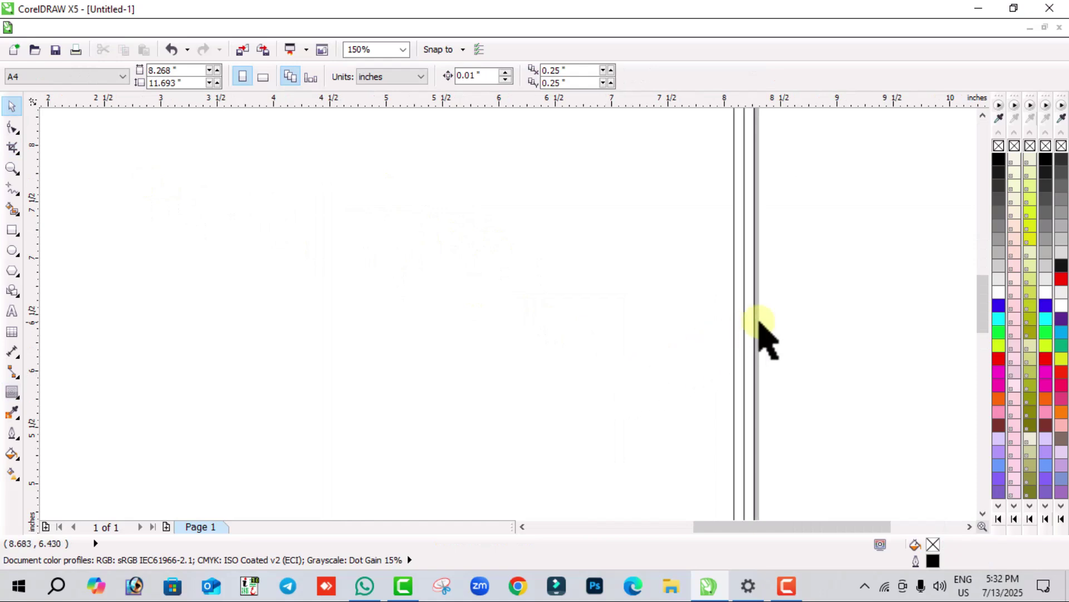
{"action": "scroll", "coordinate": [759, 335], "scroll_direction": "up", "scroll_amount": 6}
{"action": "scroll", "coordinate": [632, 340], "scroll_direction": "down", "scroll_amount": 8}
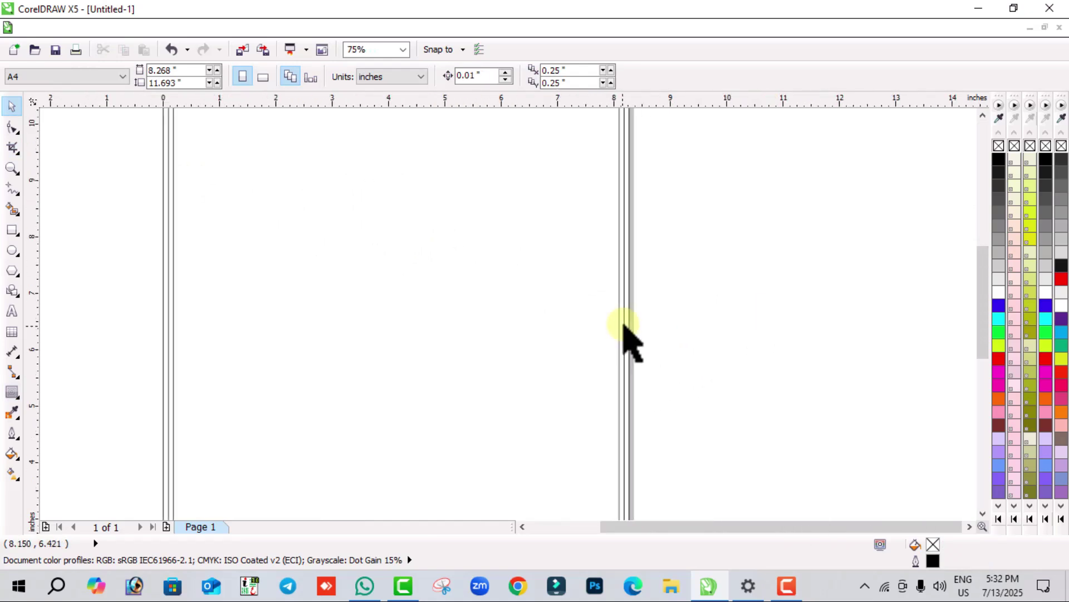
{"action": "scroll", "coordinate": [588, 309], "scroll_direction": "up", "scroll_amount": 3}
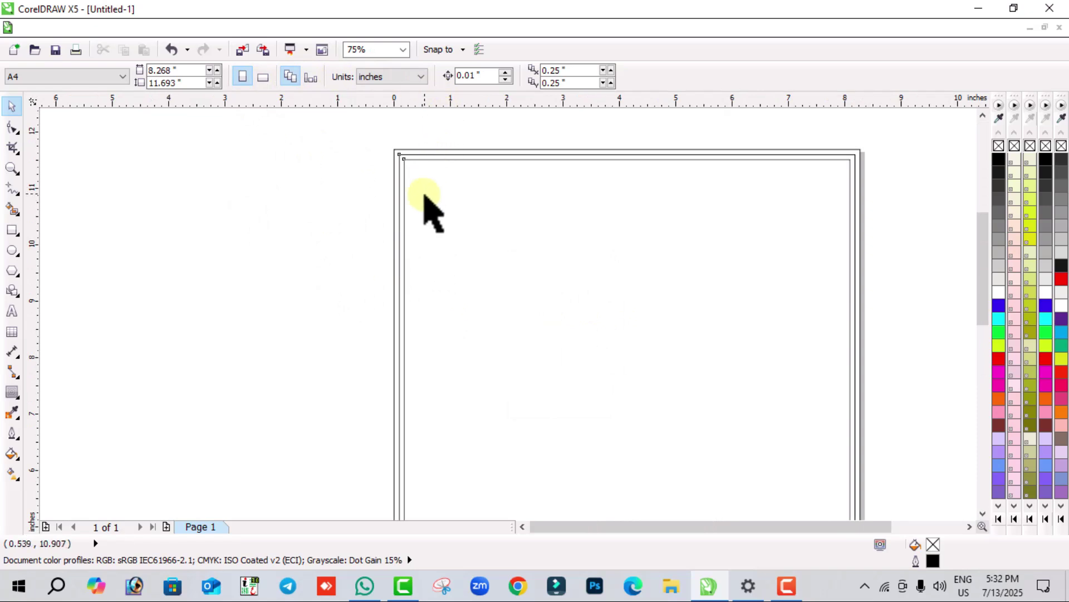
- Set the page border's contour steps to 8, and reduce them to 1
{"action": "left_click", "coordinate": [419, 192]}
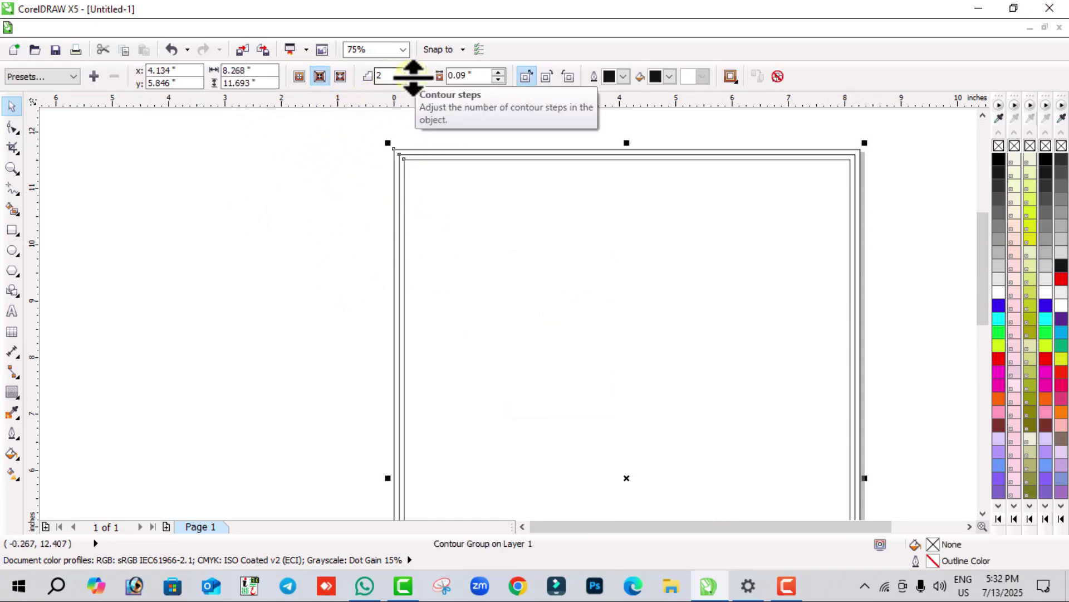
{"action": "type", "text": "8"}
{"action": "key", "text": "Return"}
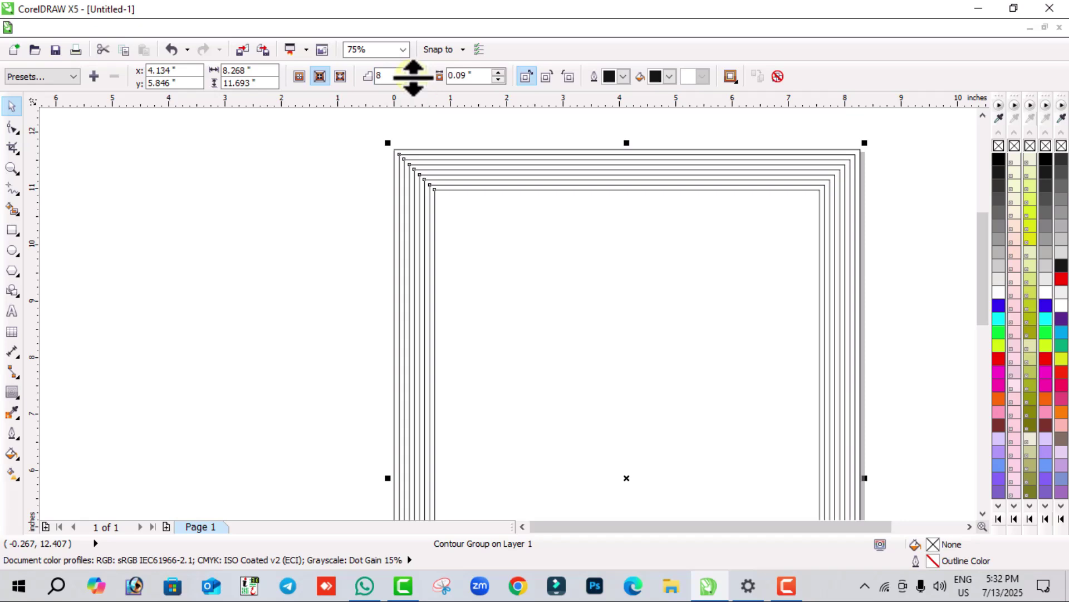
{"action": "key", "text": "Return"}
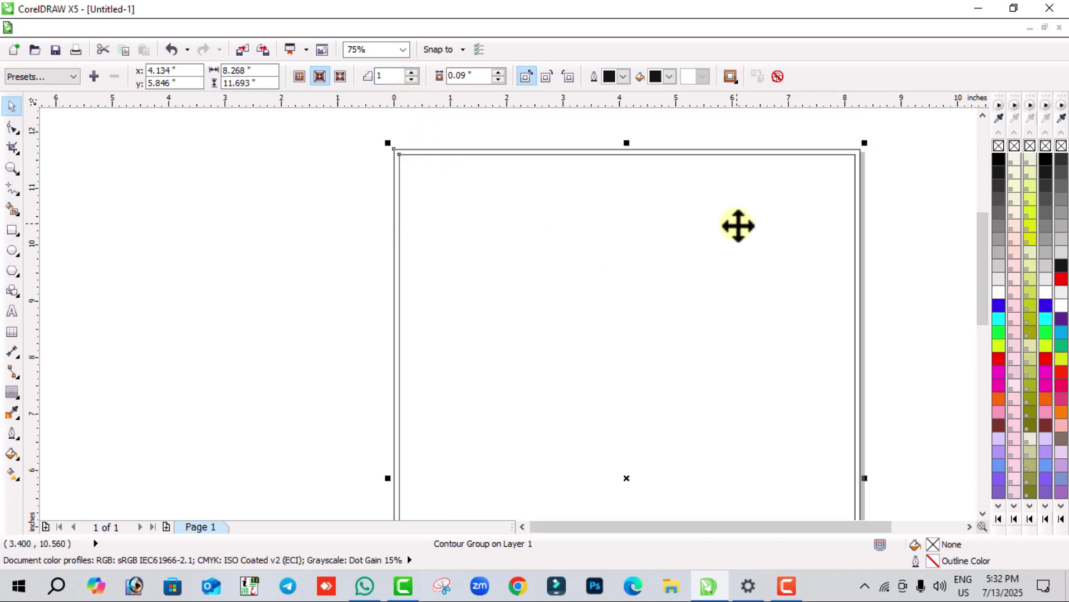
- Increase the contour offset of the page border to 0.19 inch
{"action": "left_click", "coordinate": [499, 73]}
{"action": "left_click", "coordinate": [498, 73]}
{"action": "left_click", "coordinate": [498, 73]}
{"action": "left_click", "coordinate": [499, 73]}
{"action": "left_click", "coordinate": [498, 73]}
{"action": "left_click", "coordinate": [498, 72]}
{"action": "left_click", "coordinate": [498, 73]}
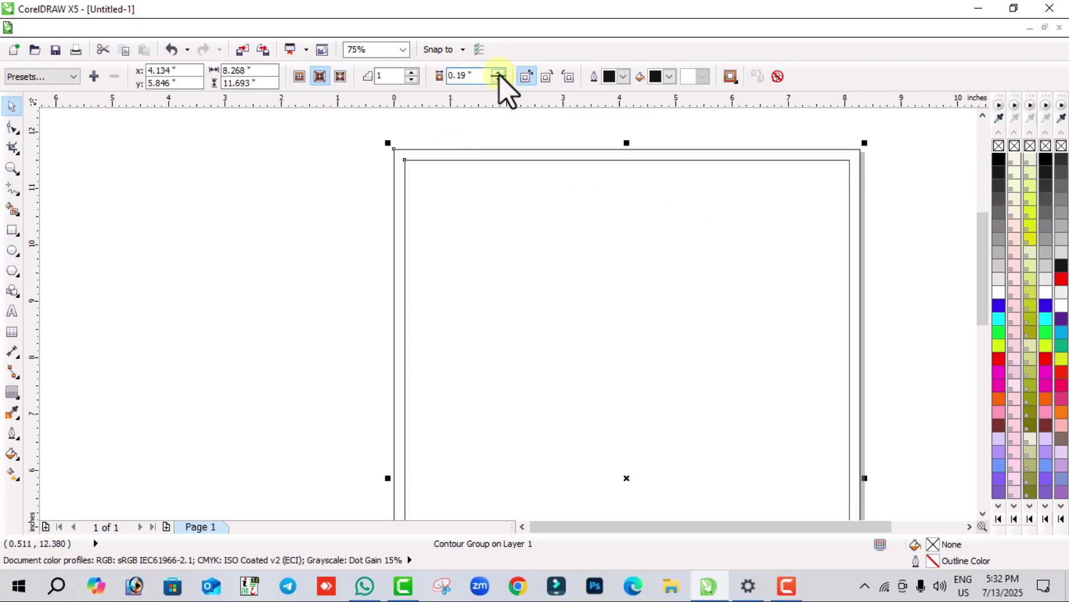
- Examine the gap between the page border and its inner contour line at the upper corners, sides and bottom
{"action": "left_click", "coordinate": [529, 127]}
{"action": "scroll", "coordinate": [401, 223], "scroll_direction": "up", "scroll_amount": 1}
{"action": "scroll", "coordinate": [401, 220], "scroll_direction": "down", "scroll_amount": 1}
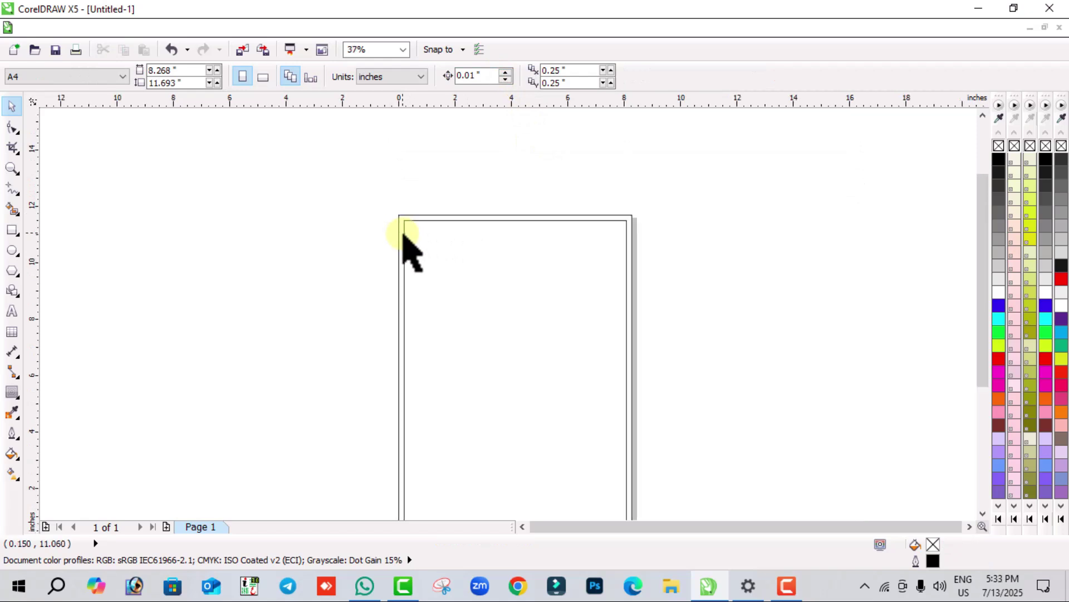
{"action": "scroll", "coordinate": [403, 234], "scroll_direction": "up", "scroll_amount": 3}
{"action": "scroll", "coordinate": [403, 234], "scroll_direction": "down", "scroll_amount": 2}
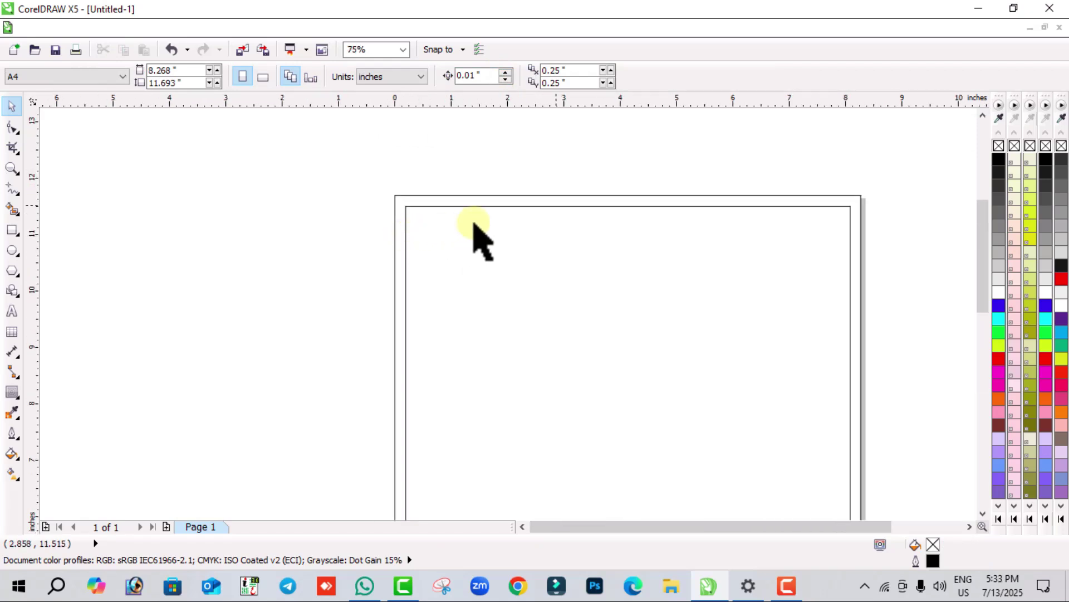
{"action": "scroll", "coordinate": [555, 207], "scroll_direction": "up", "scroll_amount": 3}
{"action": "scroll", "coordinate": [556, 214], "scroll_direction": "down", "scroll_amount": 3}
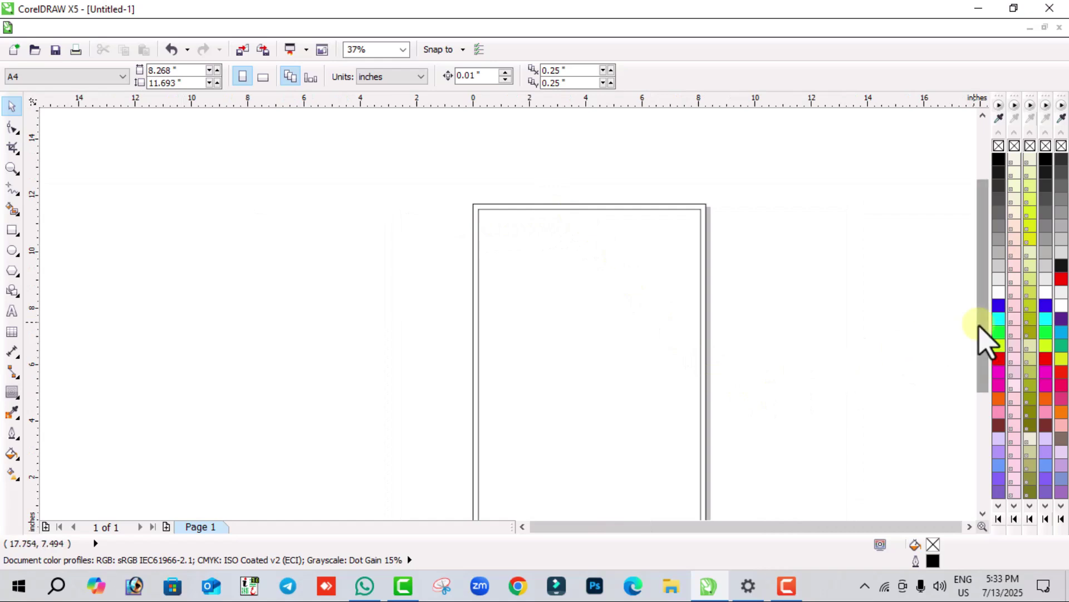
{"action": "scroll", "coordinate": [980, 328], "scroll_direction": "down", "scroll_amount": 4}
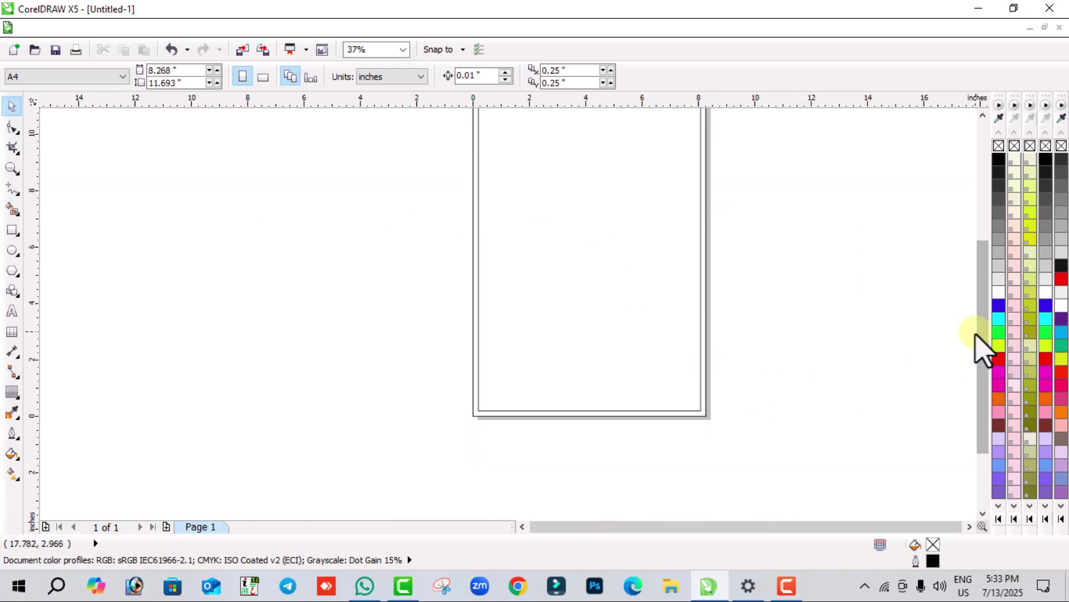
{"action": "left_click_drag", "start_coordinate": [984, 342], "coordinate": [982, 295]}
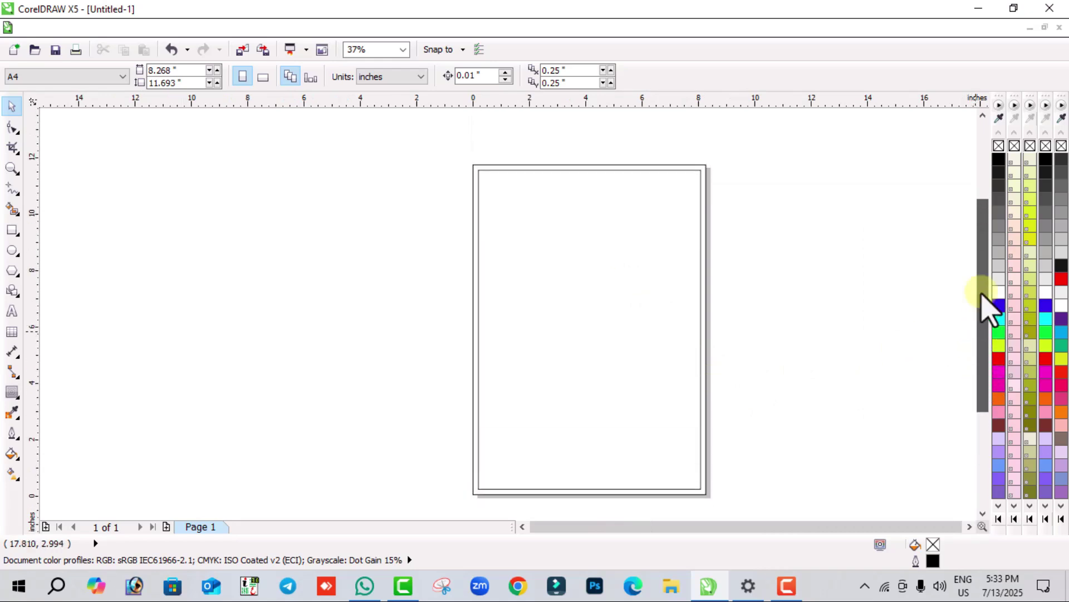
{"action": "scroll", "coordinate": [982, 297], "scroll_direction": "down", "scroll_amount": 1}
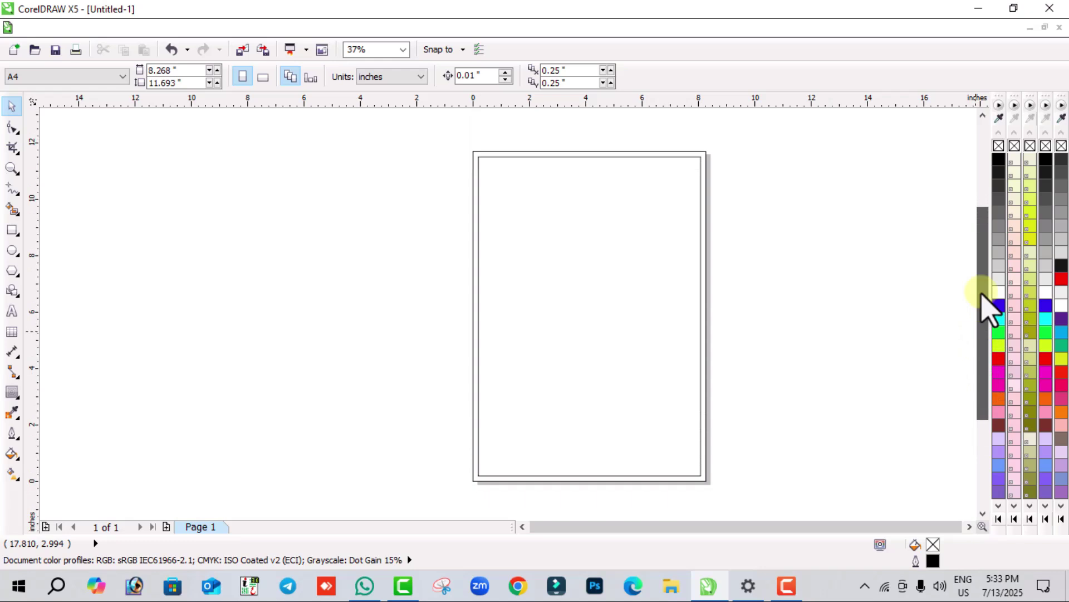
- Switch the page border's contour to outside, and return it to inside
{"action": "left_click_drag", "start_coordinate": [415, 140], "coordinate": [856, 508]}
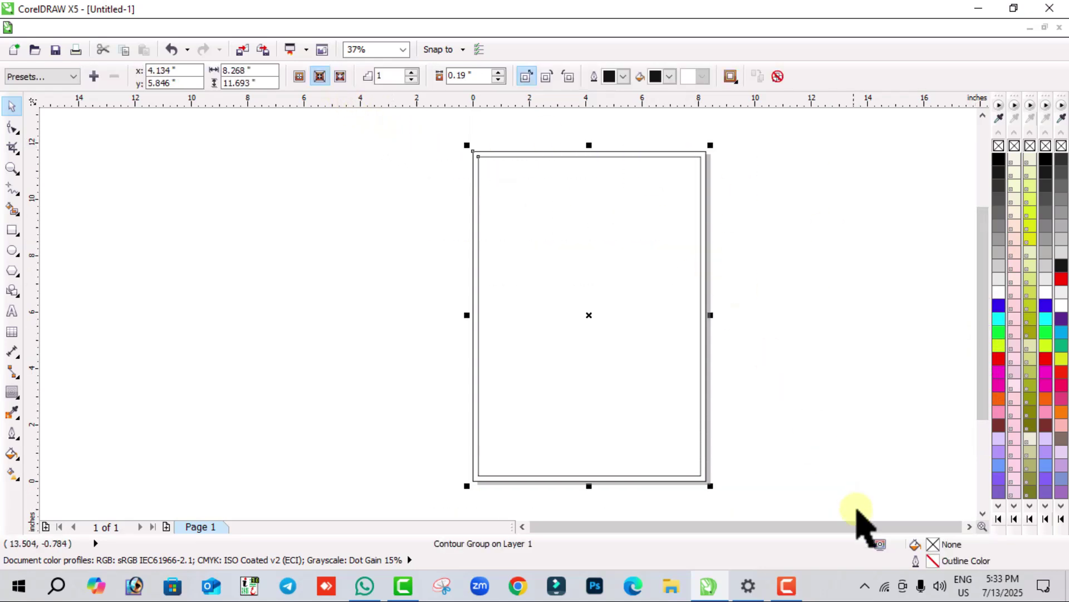
{"action": "left_click", "coordinate": [759, 386]}
{"action": "left_click", "coordinate": [532, 243]}
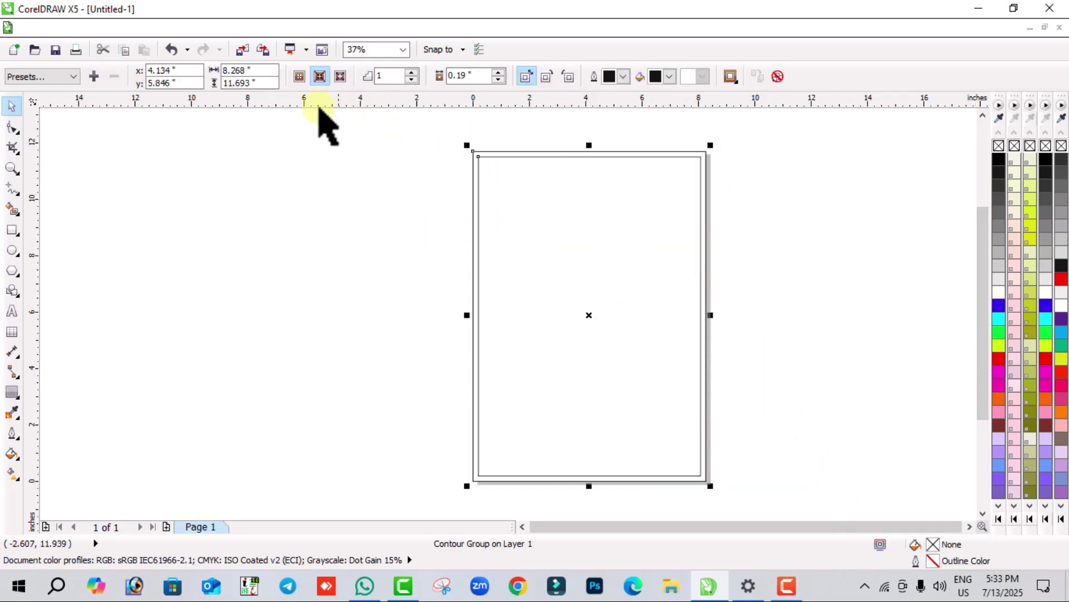
{"action": "left_click", "coordinate": [340, 77]}
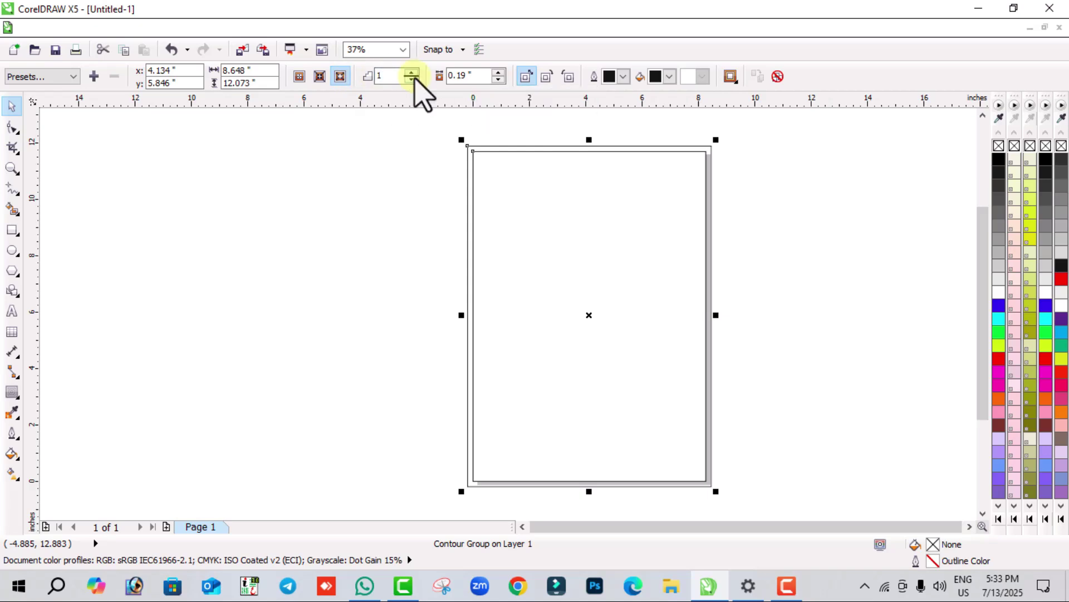
{"action": "left_click_drag", "start_coordinate": [411, 74], "coordinate": [413, 101]}
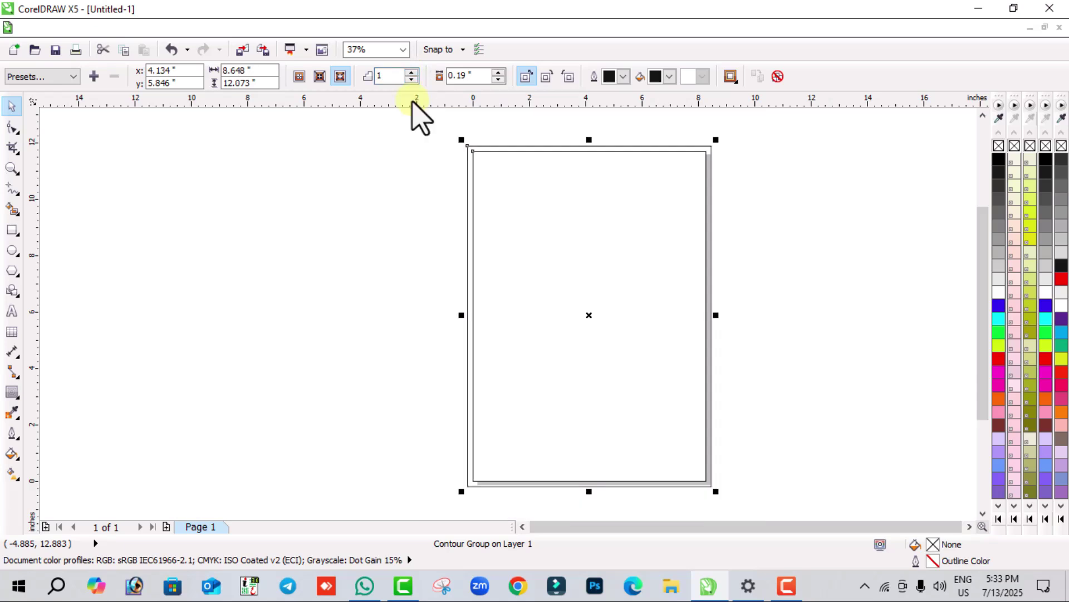
{"action": "left_click", "coordinate": [325, 76]}
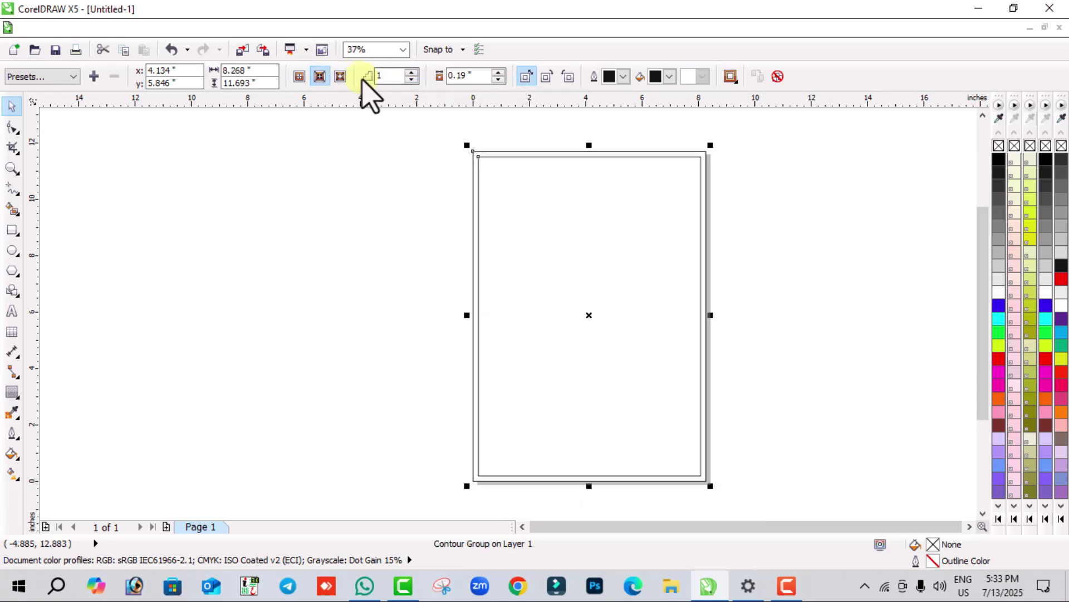
- Increase the inside contour to 21 steps so the lines fill the page-sized rectangle
{"action": "left_click_drag", "start_coordinate": [411, 76], "coordinate": [415, 66]}
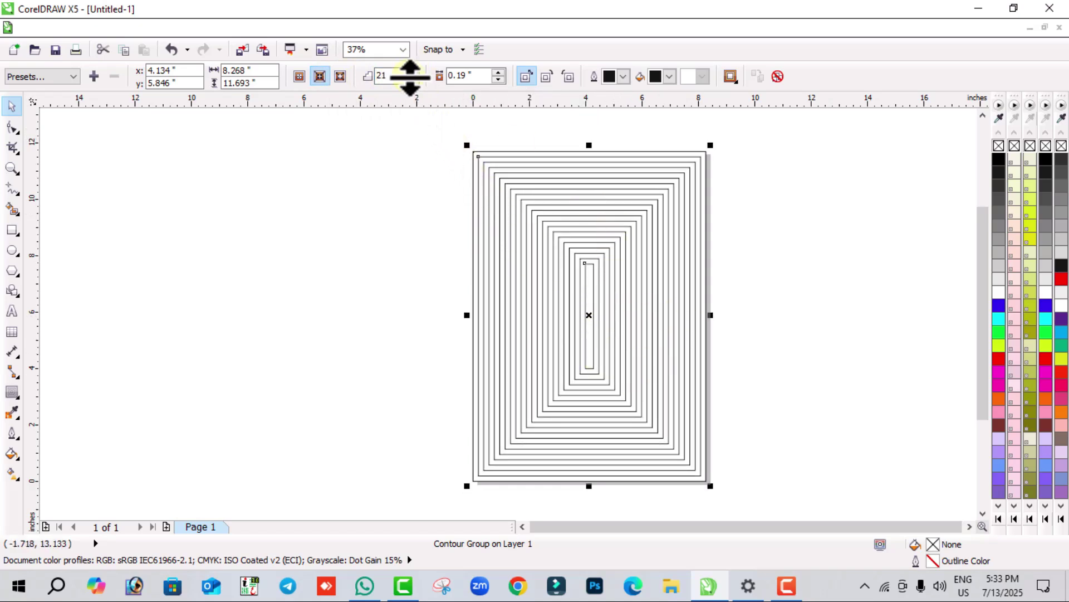
{"action": "left_click", "coordinate": [379, 77]}
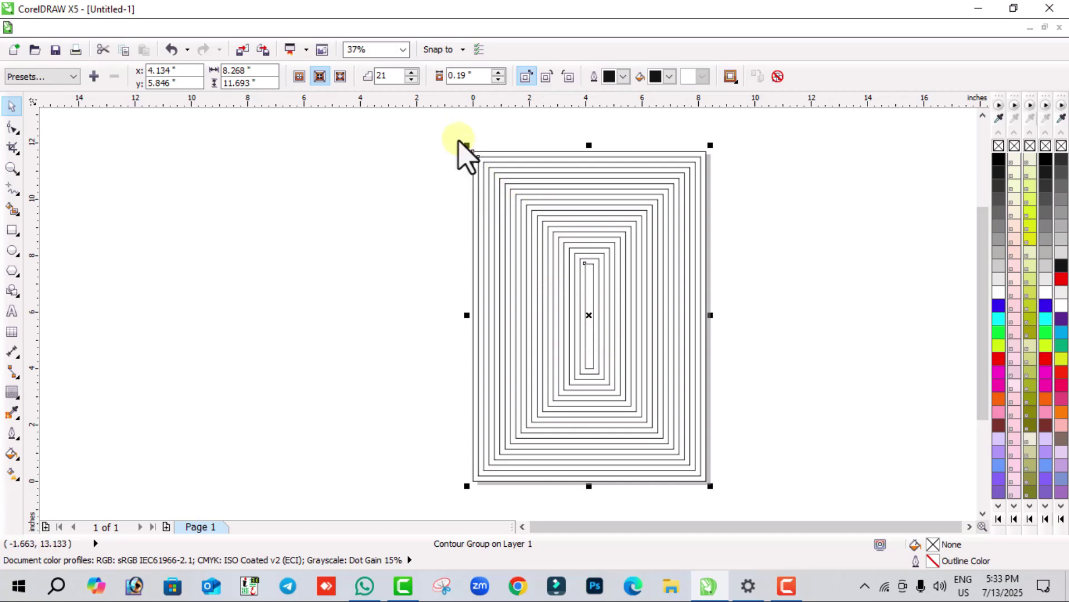
{"action": "left_click", "coordinate": [412, 79]}
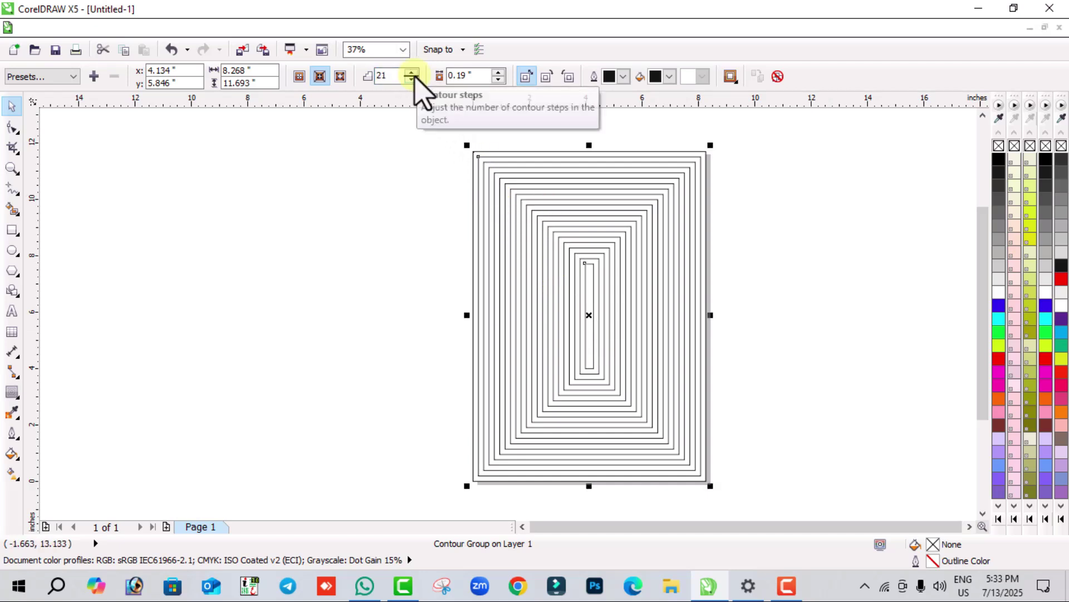
{"action": "mouse_move", "coordinate": [413, 79]}
{"action": "left_mouse_down"}
{"action": "mouse_move", "coordinate": [418, 48]}
{"action": "mouse_move", "coordinate": [417, 95]}
{"action": "left_mouse_up"}
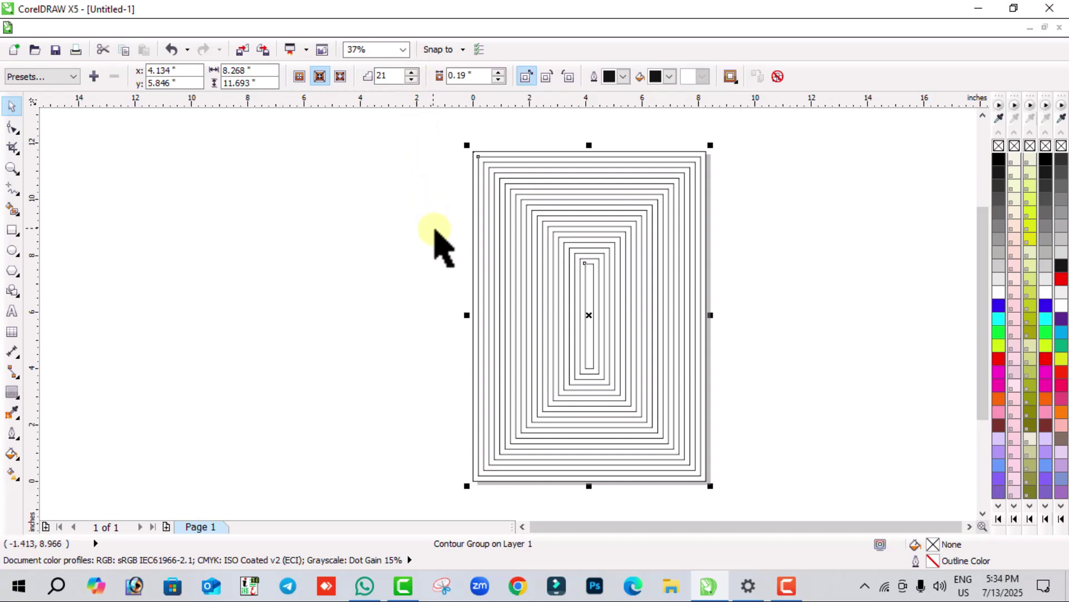
- Select the whole contour group and set its contour steps to 2
{"action": "left_click", "coordinate": [492, 244]}
{"action": "left_click_drag", "start_coordinate": [421, 274], "coordinate": [727, 282]}
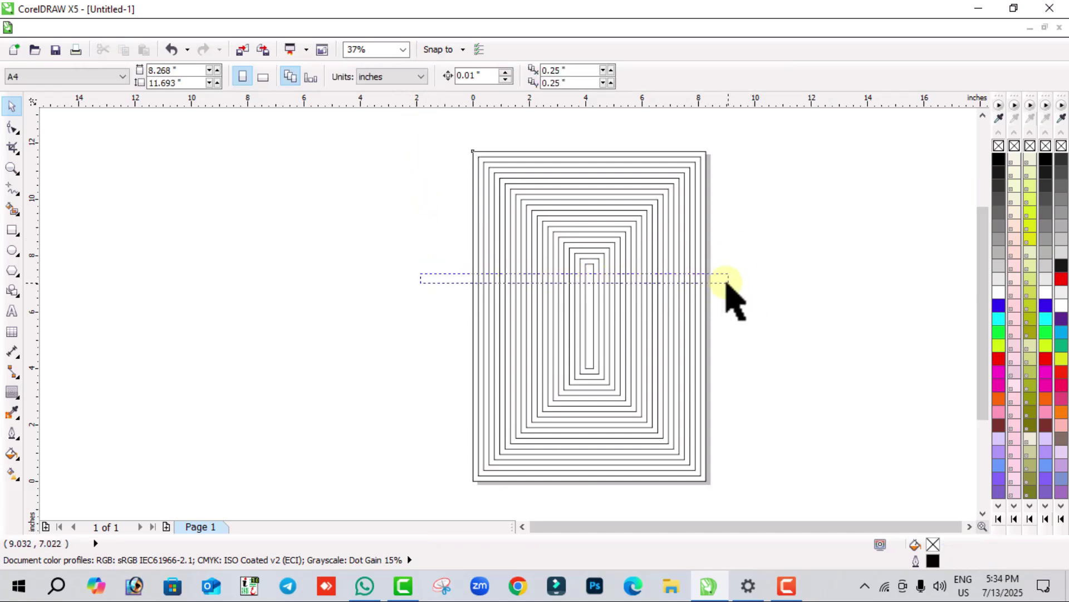
{"action": "left_click_drag", "start_coordinate": [467, 136], "coordinate": [785, 504]}
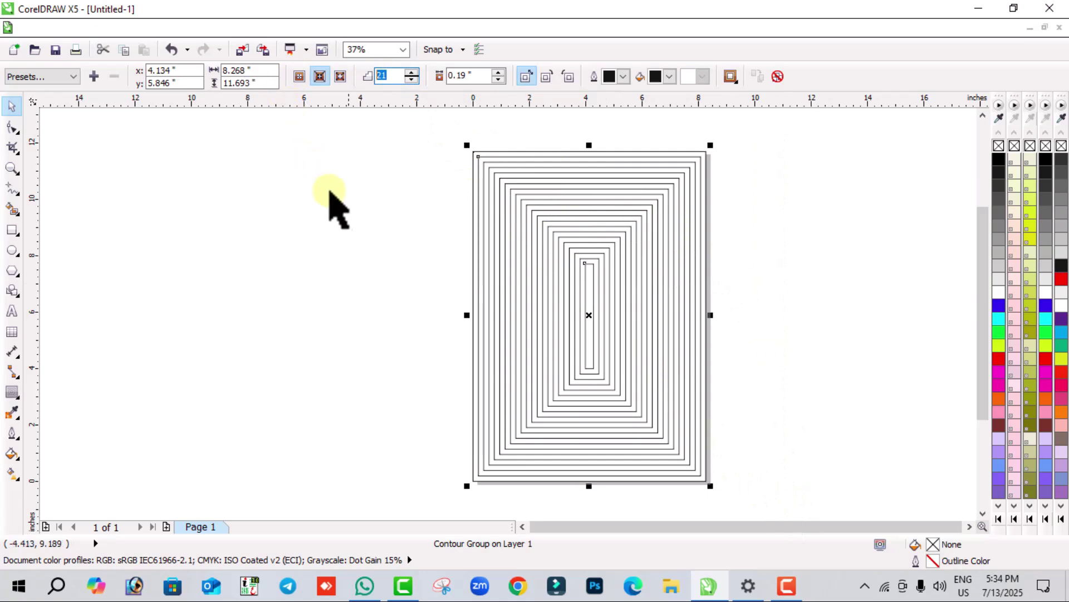
{"action": "key", "text": "Return"}
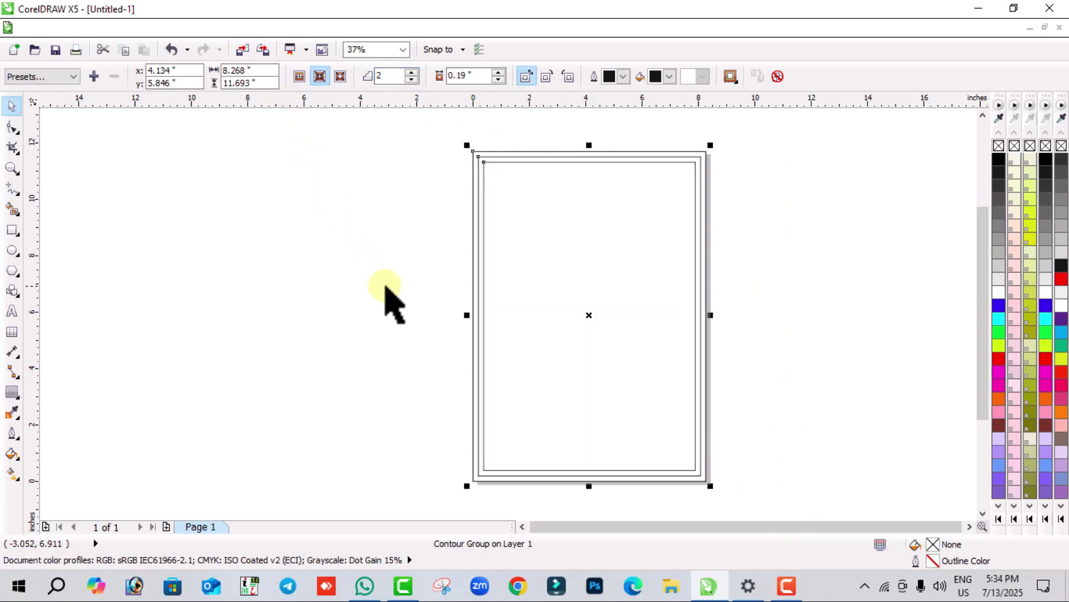
- Examine the spacing of the contour lines along the border's right side and across the whole page
{"action": "left_click", "coordinate": [791, 282]}
{"action": "scroll", "coordinate": [715, 259], "scroll_direction": "up", "scroll_amount": 5}
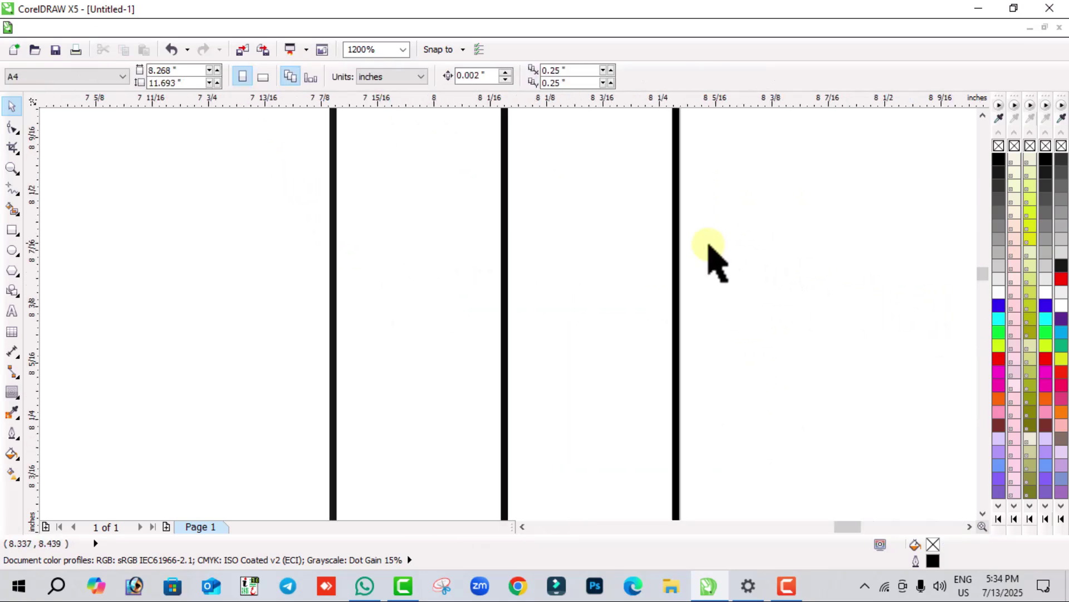
{"action": "scroll", "coordinate": [640, 269], "scroll_direction": "down", "scroll_amount": 1}
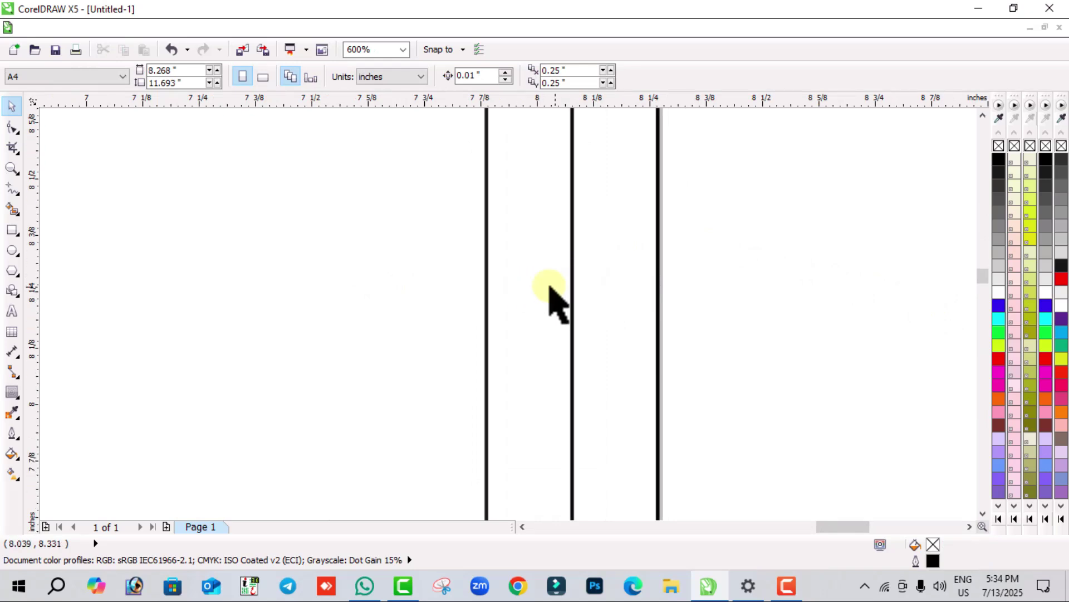
{"action": "scroll", "coordinate": [530, 301], "scroll_direction": "down", "scroll_amount": 4}
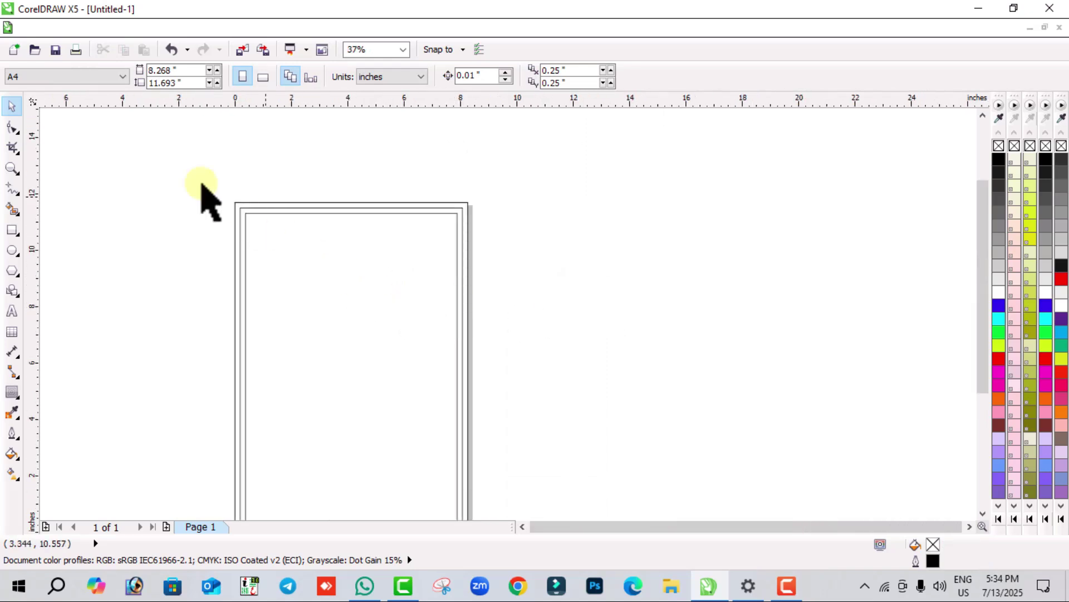
{"action": "scroll", "coordinate": [390, 196], "scroll_direction": "down", "scroll_amount": 2}
{"action": "scroll", "coordinate": [390, 211], "scroll_direction": "up", "scroll_amount": 1}
{"action": "scroll", "coordinate": [390, 217], "scroll_direction": "up", "scroll_amount": 1}
{"action": "left_click_drag", "start_coordinate": [989, 282], "coordinate": [987, 254]}
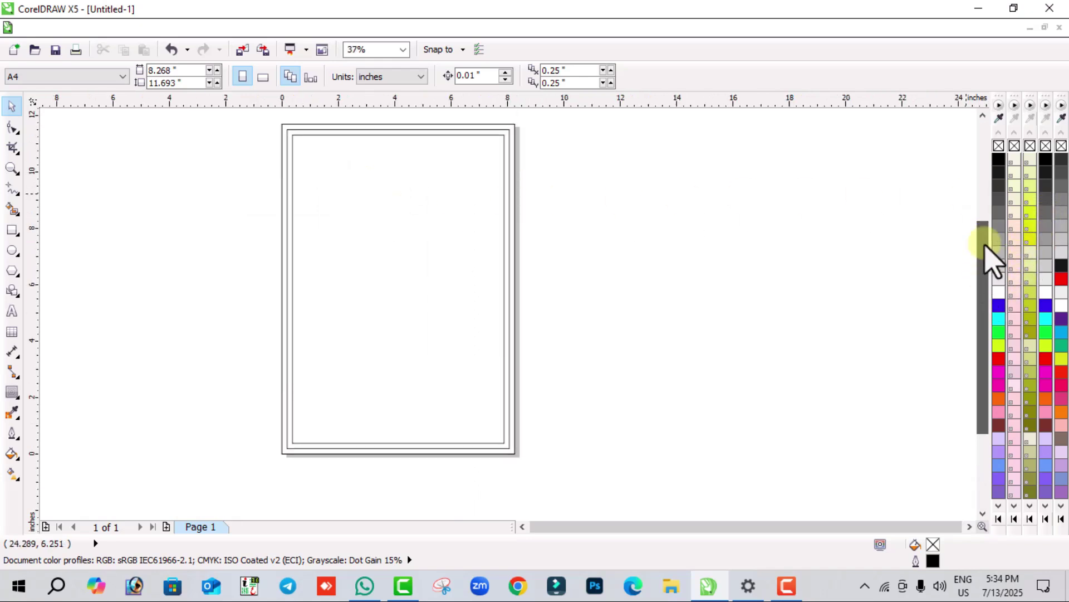
{"action": "left_click", "coordinate": [429, 208]}
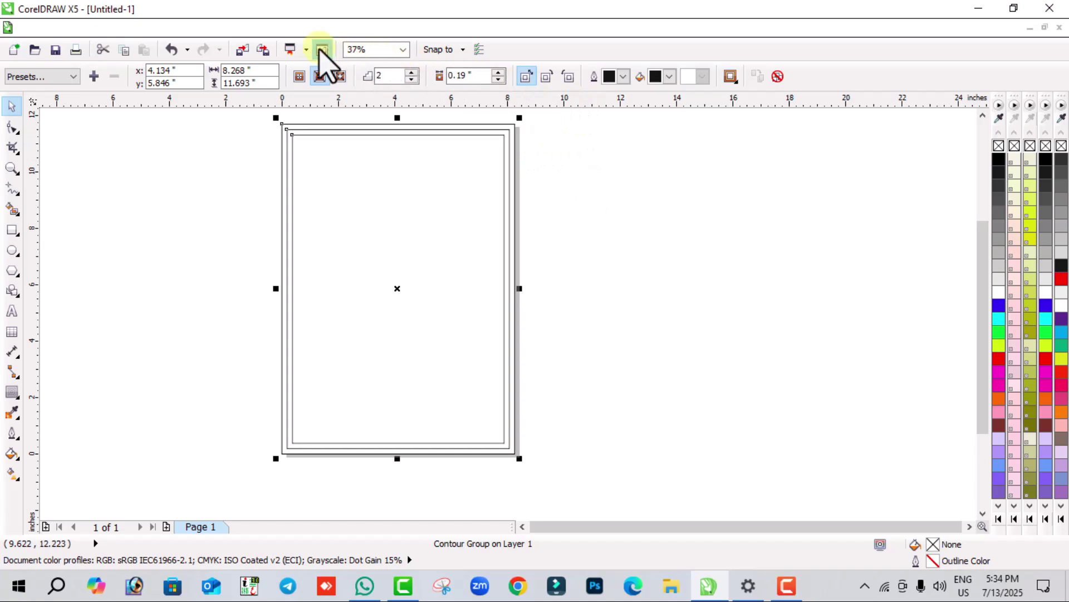
{"action": "left_click", "coordinate": [186, 27]}
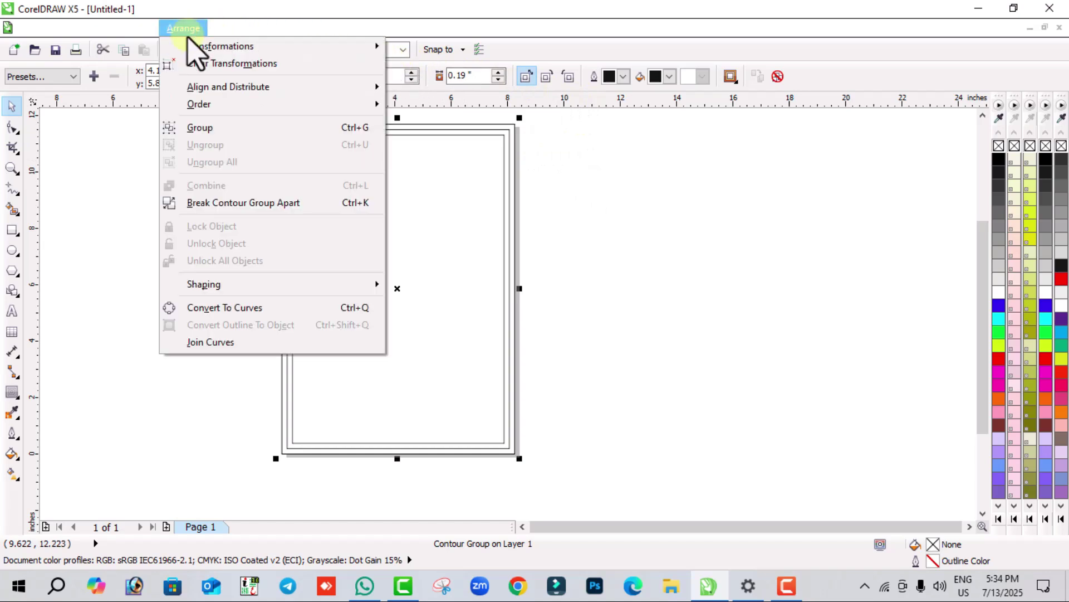
{"action": "mouse_move", "coordinate": [185, 31]}
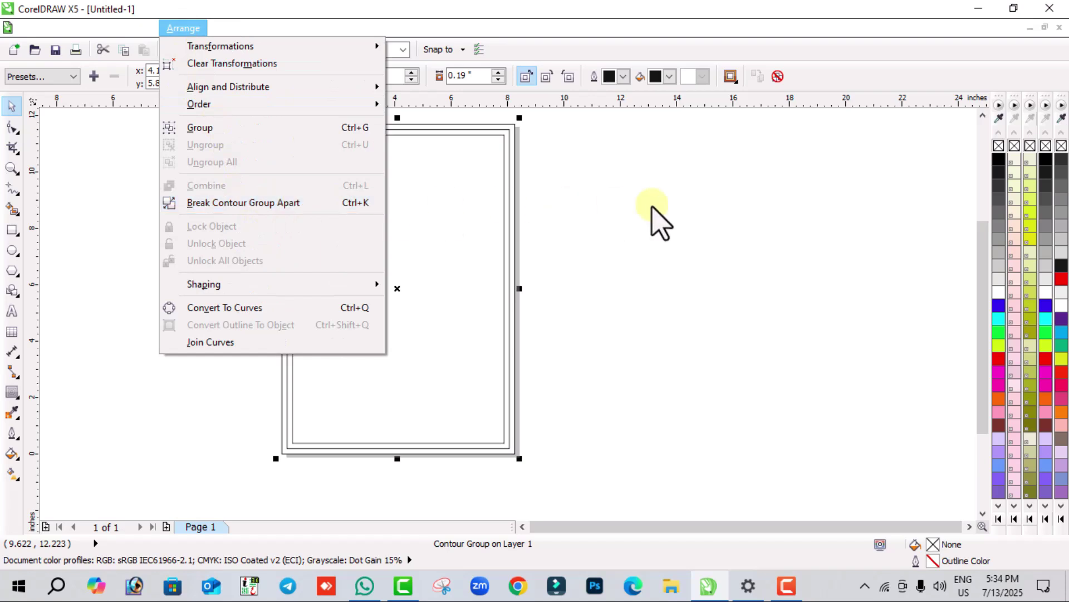
{"action": "left_click", "coordinate": [648, 221]}
{"action": "left_click", "coordinate": [189, 183]}
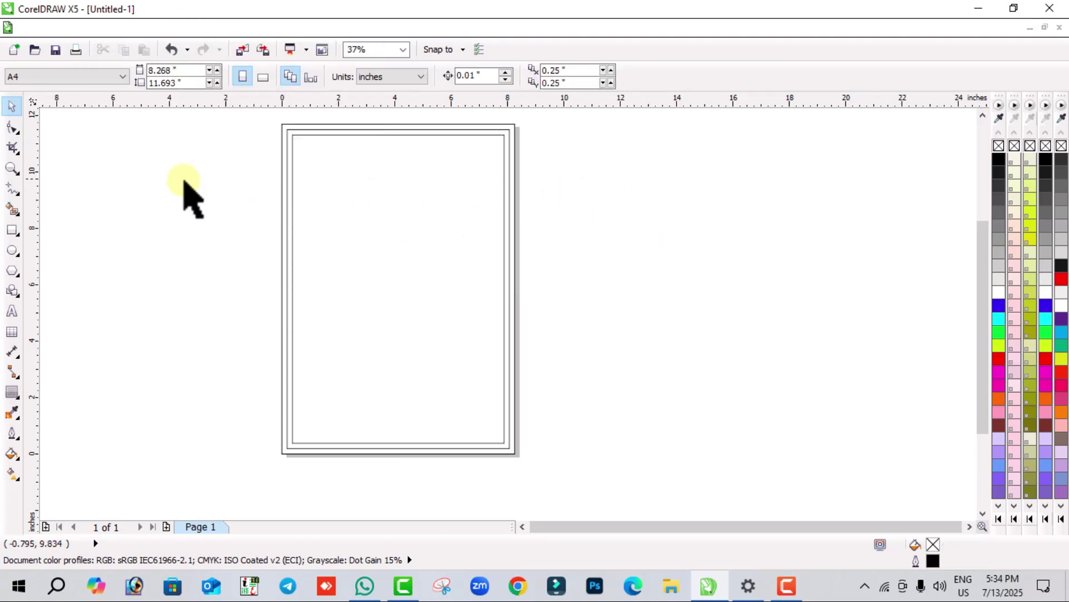
- Fill the page border's contour group with a bright yellow from the color palette
{"action": "scroll", "coordinate": [365, 190], "scroll_direction": "up", "scroll_amount": 2}
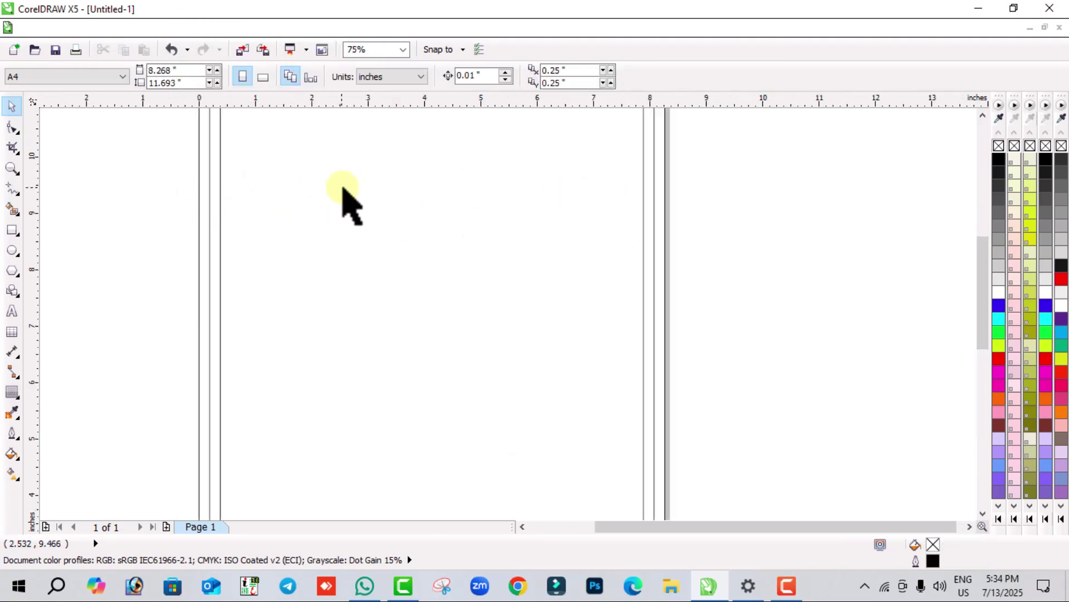
{"action": "left_click", "coordinate": [346, 188]}
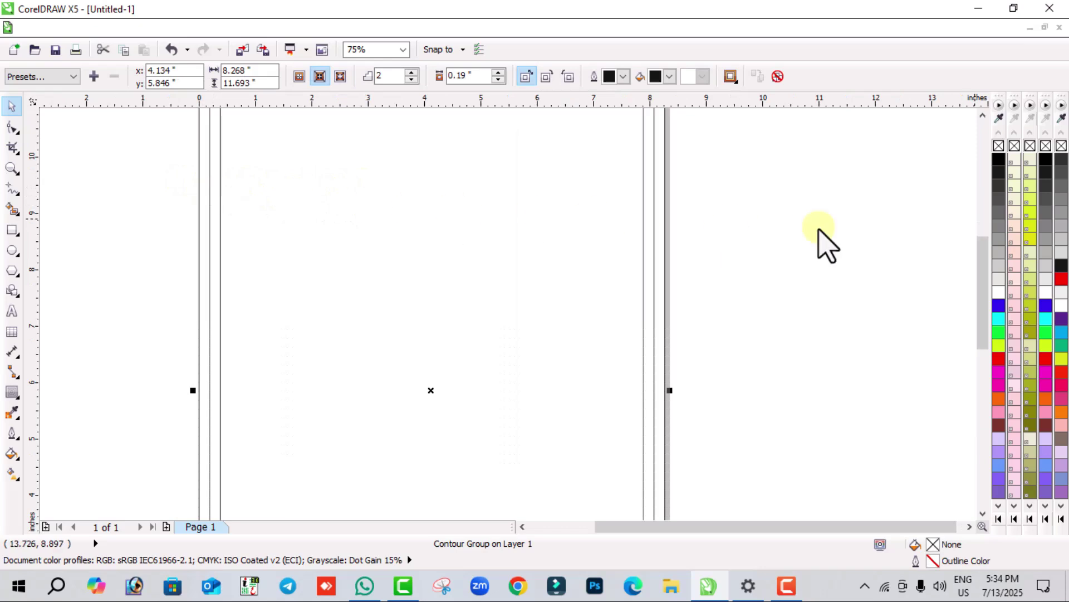
{"action": "left_click", "coordinate": [1025, 241]}
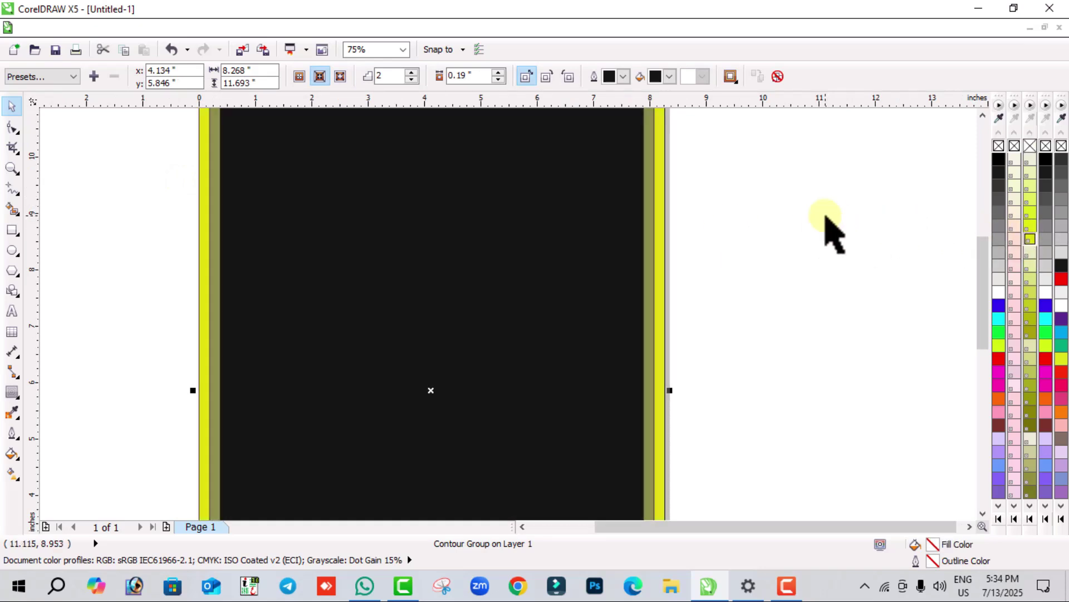
{"action": "left_click", "coordinate": [429, 201]}
{"action": "scroll", "coordinate": [430, 201], "scroll_direction": "down", "scroll_amount": 2}
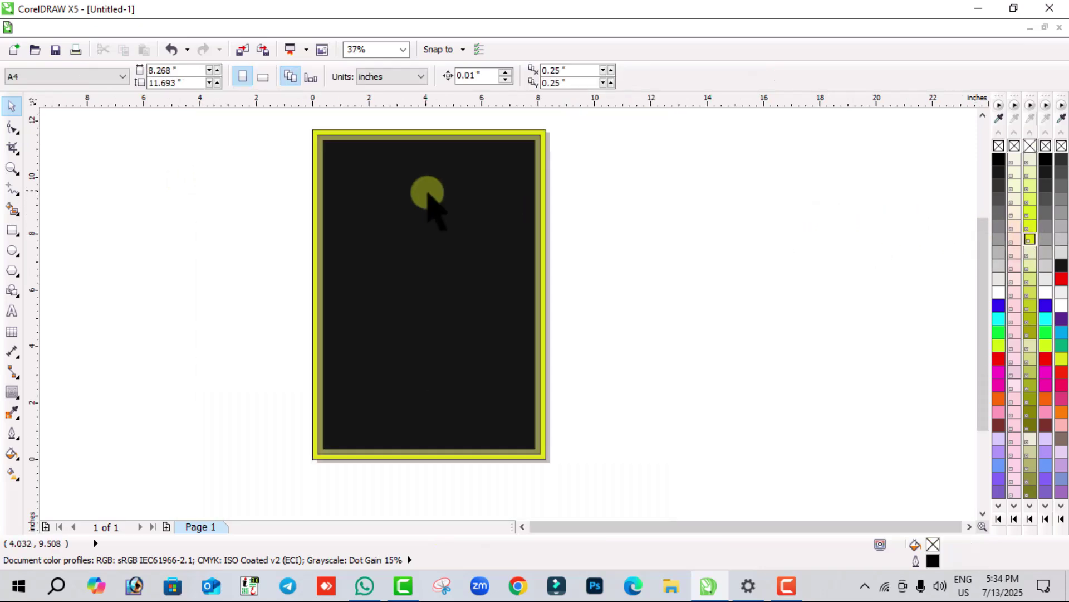
{"action": "left_click", "coordinate": [471, 234]}
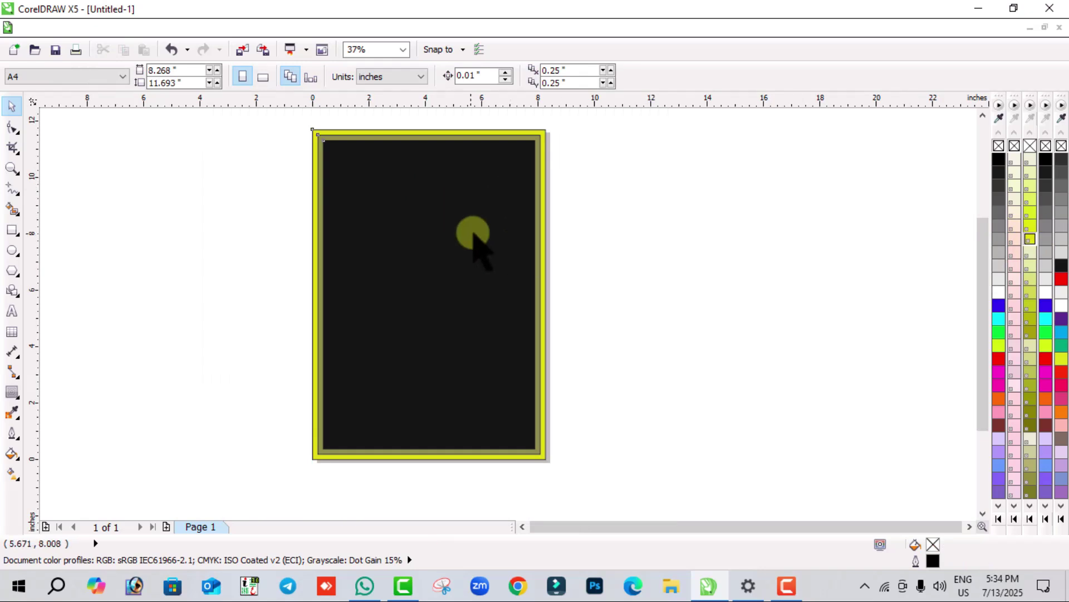
- Try black, gray, white and cyan fills on the page border's contour group, settling on bright green
{"action": "left_click", "coordinate": [999, 161]}
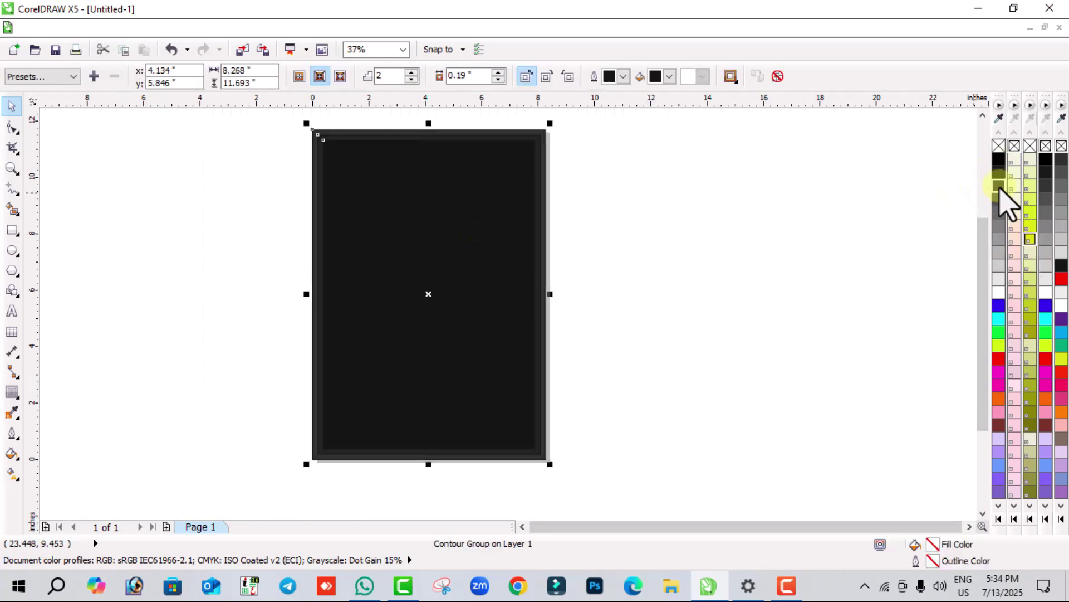
{"action": "left_click", "coordinate": [999, 225]}
{"action": "left_click", "coordinate": [1045, 293]}
{"action": "left_click", "coordinate": [1046, 318]}
{"action": "left_click", "coordinate": [1045, 332]}
{"action": "left_click", "coordinate": [806, 306]}
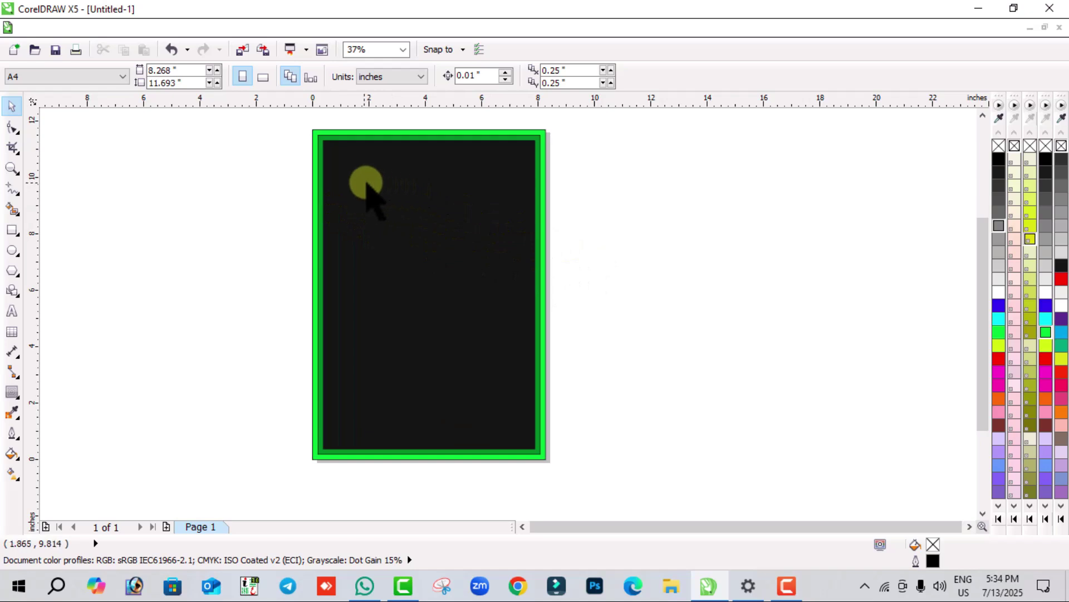
- Fill the page border's contour group with white
{"action": "left_click", "coordinate": [366, 184]}
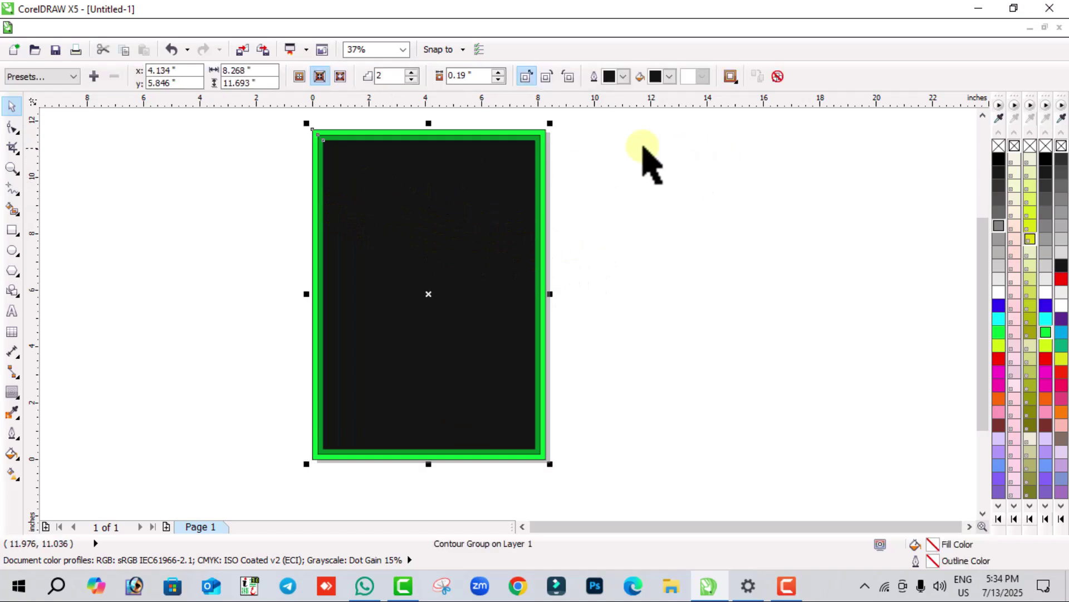
{"action": "left_click", "coordinate": [998, 292]}
{"action": "left_click", "coordinate": [713, 228]}
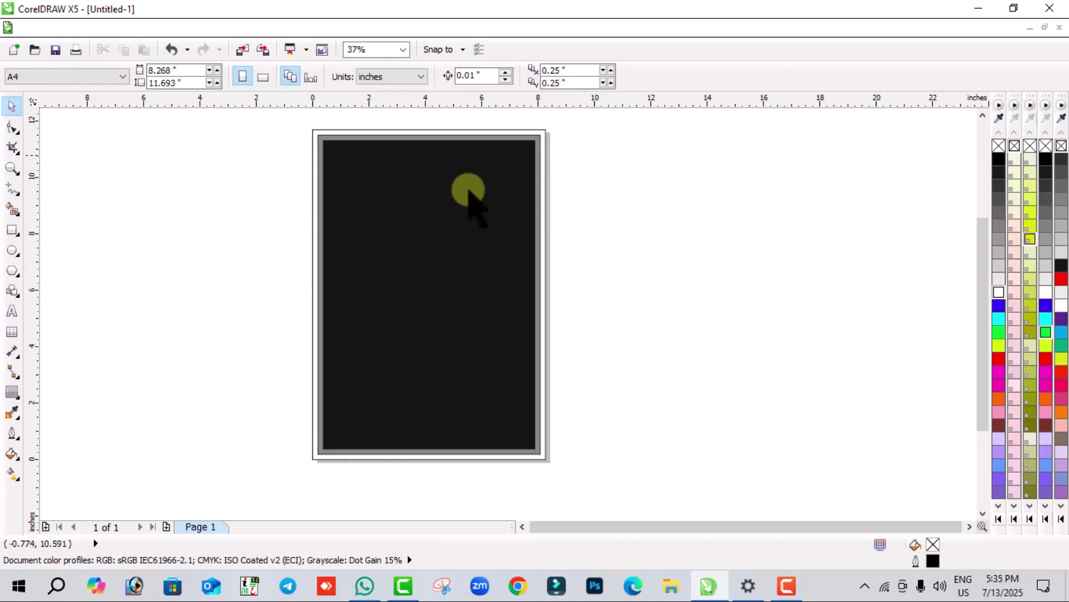
- Break the white contour group apart so the border rectangle separates from the inner contour rectangles
{"action": "left_click", "coordinate": [324, 163]}
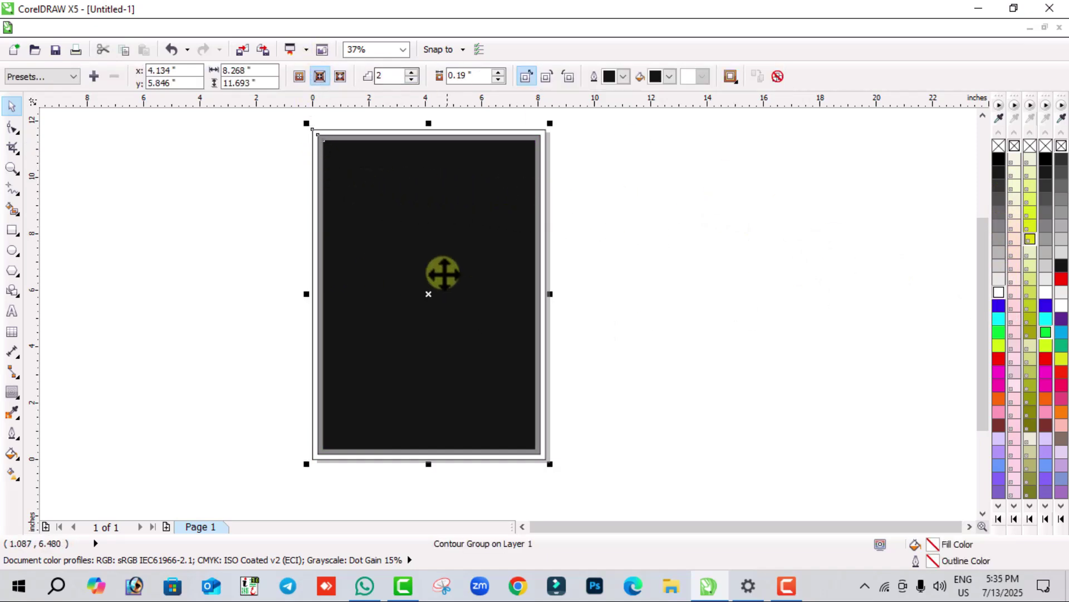
{"action": "right_click", "coordinate": [370, 240]}
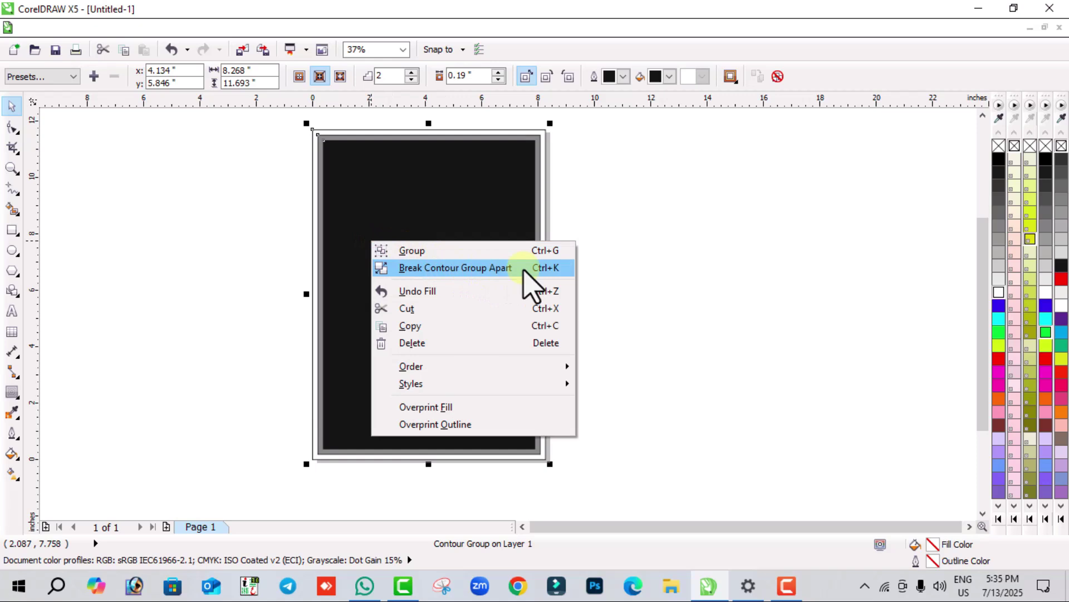
{"action": "left_click", "coordinate": [588, 279]}
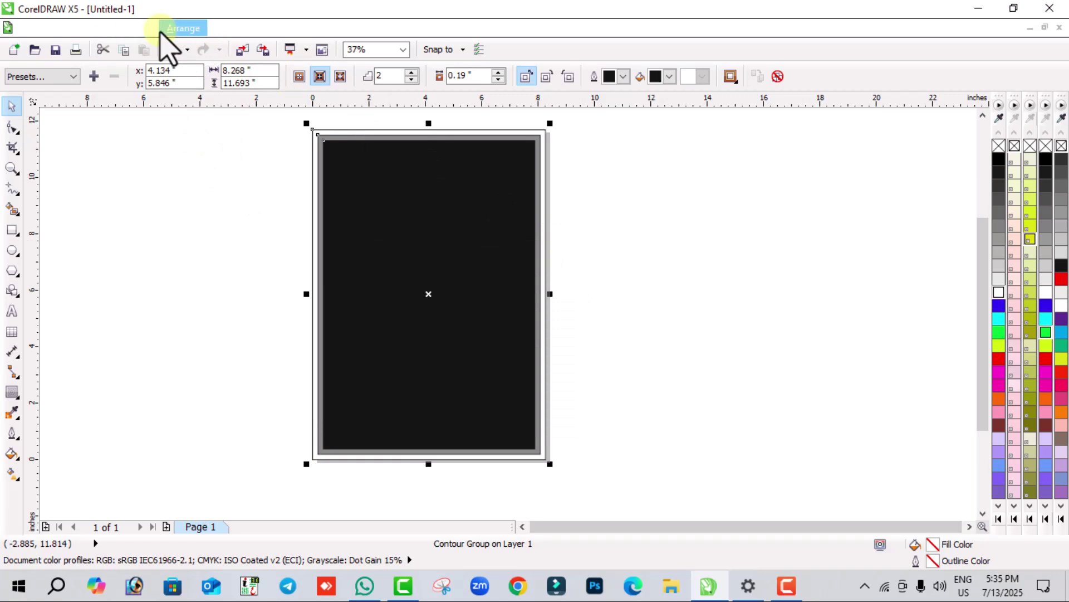
{"action": "left_click", "coordinate": [183, 28]}
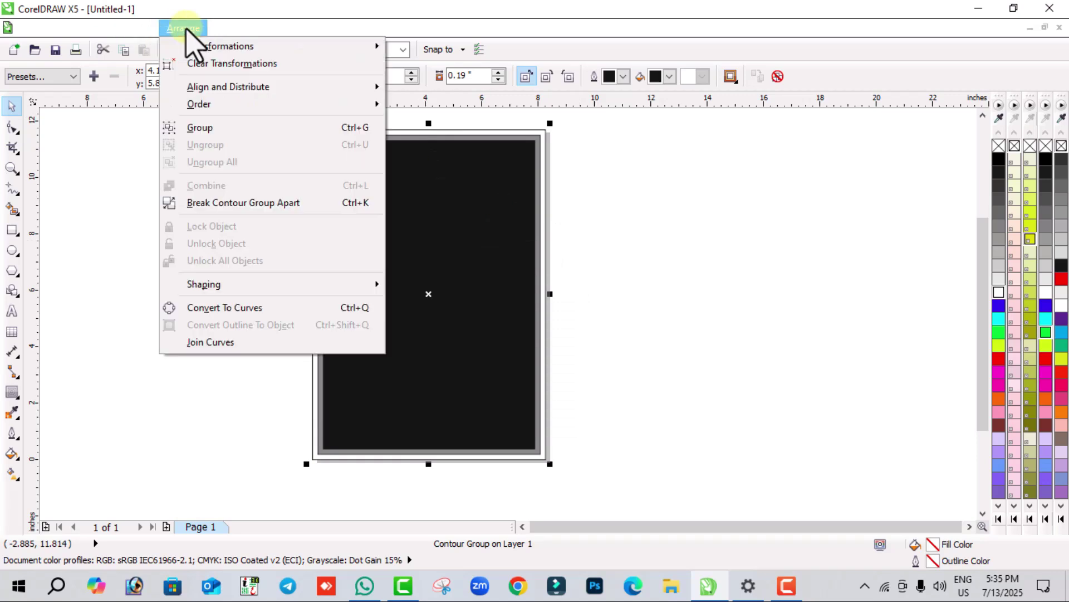
{"action": "left_click", "coordinate": [287, 205]}
{"action": "left_click", "coordinate": [289, 203]}
- Shift the group of two inner rectangles off the border and center it back on the page
{"action": "left_click_drag", "start_coordinate": [595, 227], "coordinate": [474, 199]}
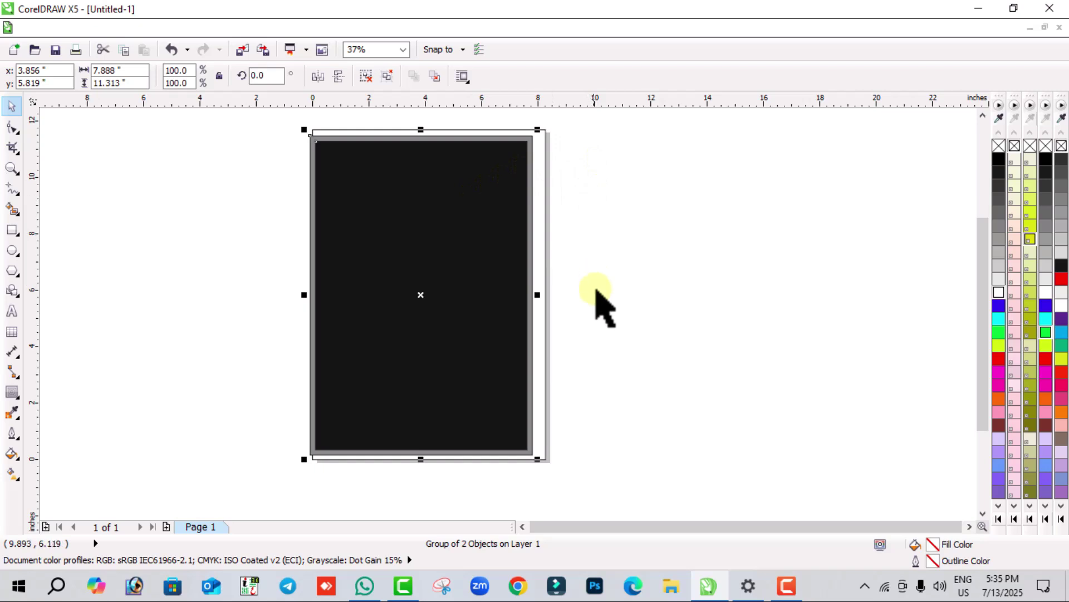
{"action": "key", "text": "p"}
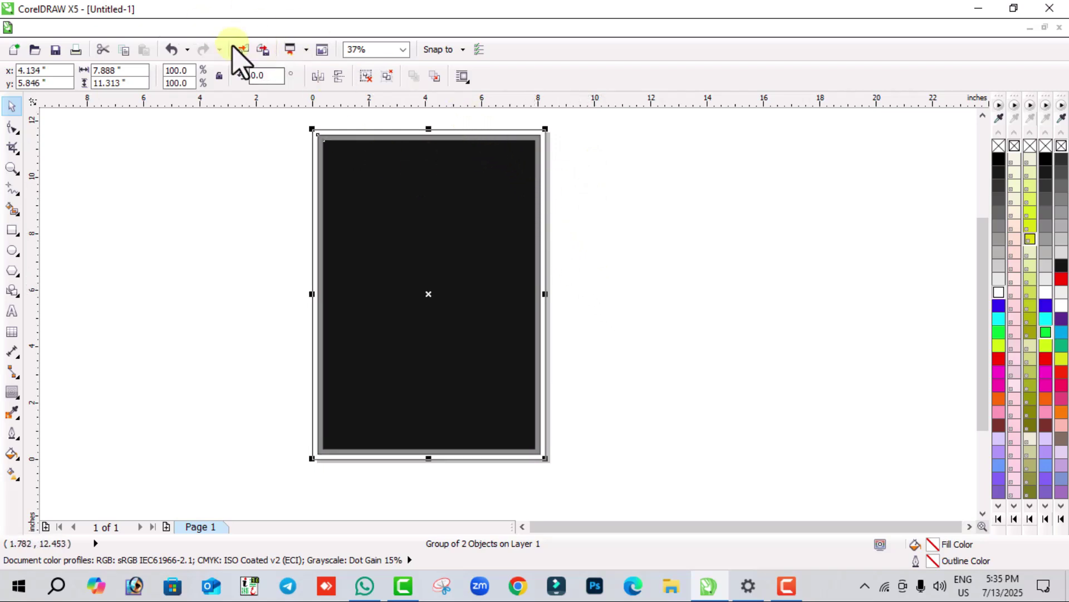
{"action": "left_click", "coordinate": [184, 28]}
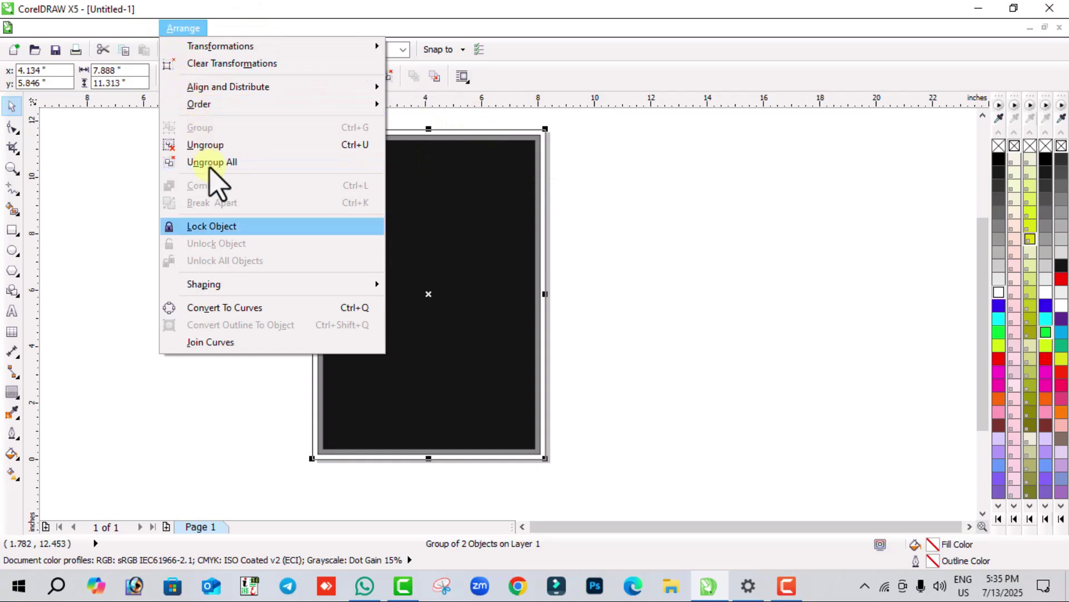
{"action": "mouse_move", "coordinate": [248, 290]}
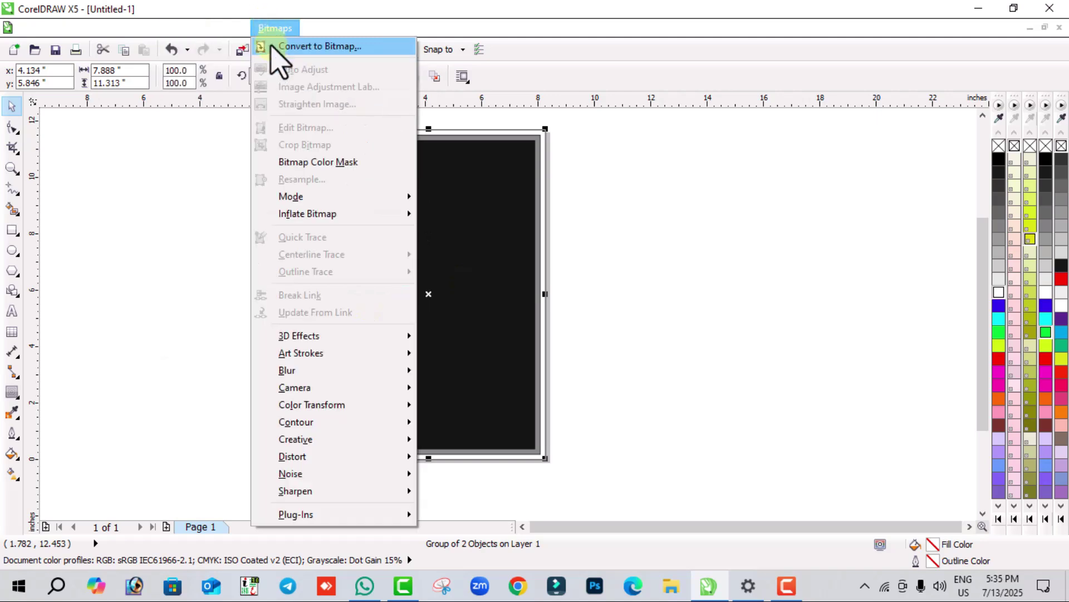
{"action": "mouse_move", "coordinate": [229, 27]}
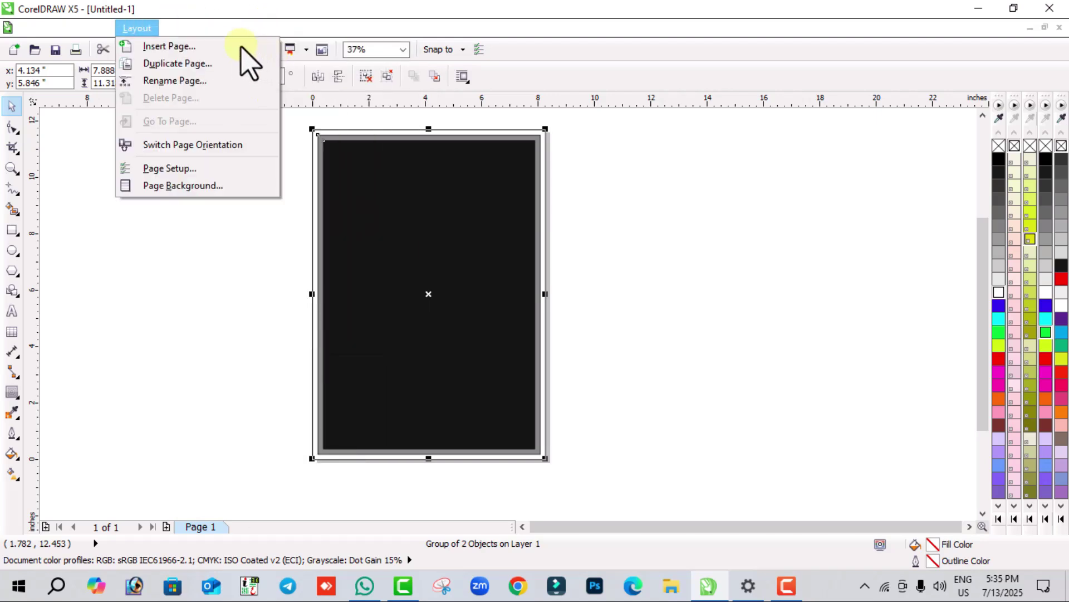
{"action": "mouse_move", "coordinate": [182, 28]}
{"action": "mouse_move", "coordinate": [231, 49]}
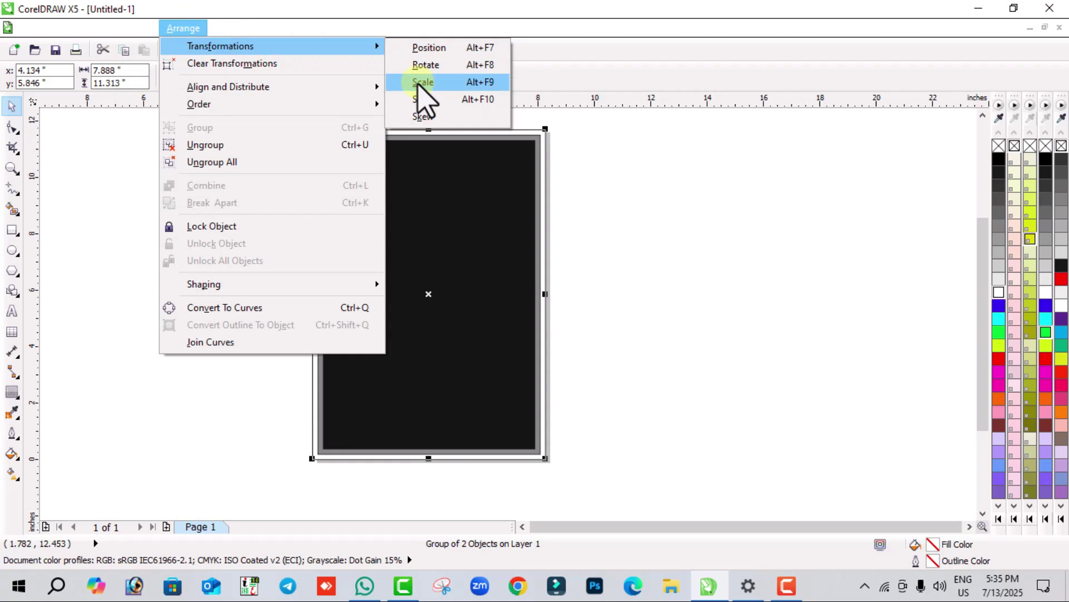
{"action": "left_click", "coordinate": [618, 202]}
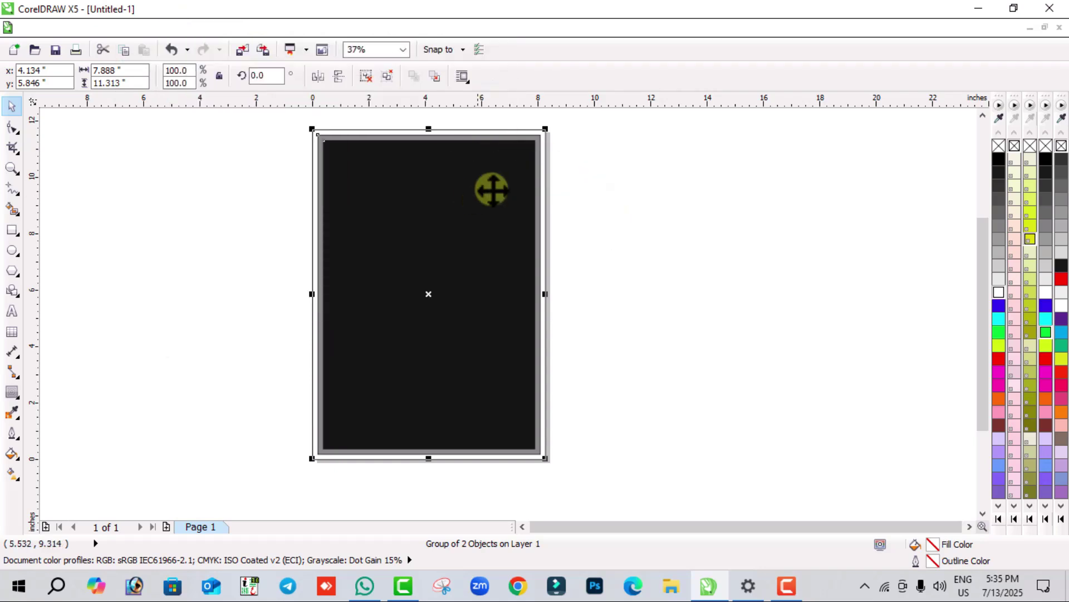
{"action": "left_click", "coordinate": [627, 177]}
- Ungroup the two inner rectangles and move the black, gray and white rectangles apart from each other
{"action": "left_click", "coordinate": [485, 196]}
{"action": "right_click", "coordinate": [487, 197]}
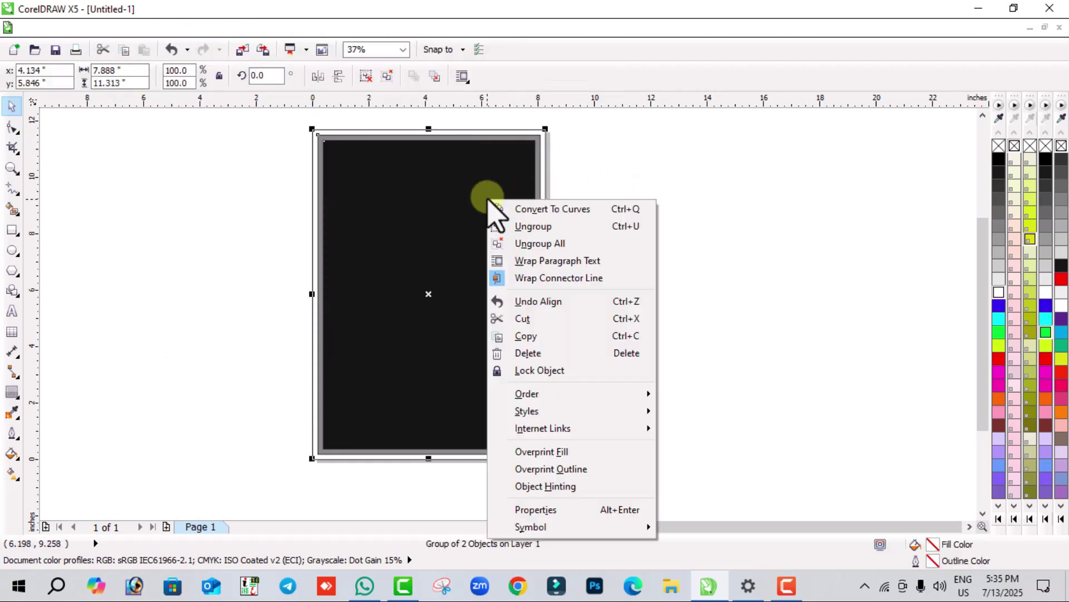
{"action": "left_click", "coordinate": [528, 226]}
{"action": "left_click_drag", "start_coordinate": [547, 226], "coordinate": [653, 259]}
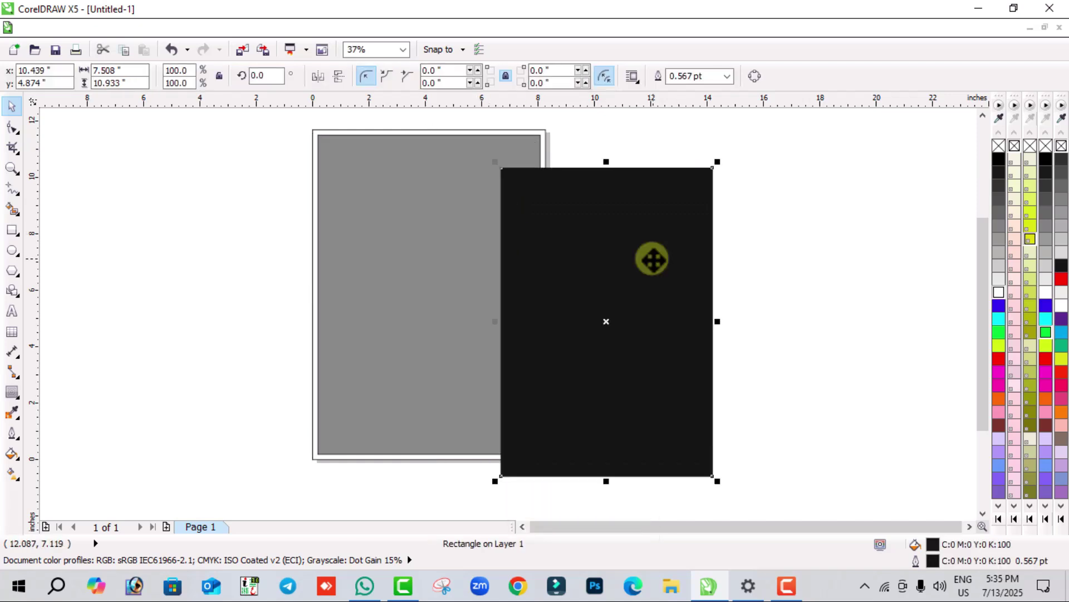
{"action": "left_click_drag", "start_coordinate": [367, 198], "coordinate": [507, 216]}
{"action": "left_click", "coordinate": [440, 223]}
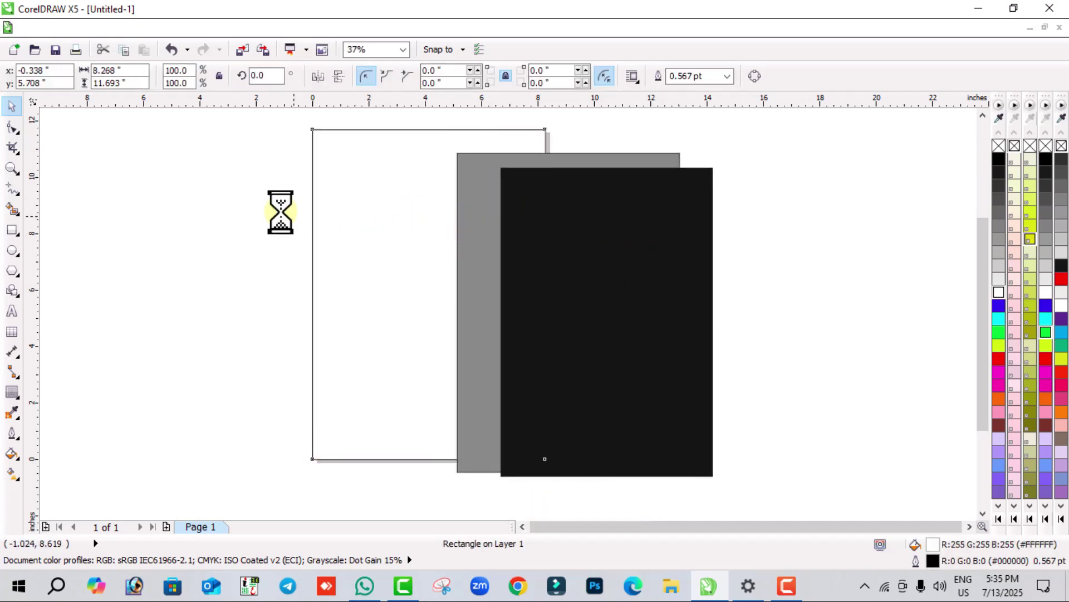
{"action": "left_click_drag", "start_coordinate": [281, 215], "coordinate": [281, 213]}
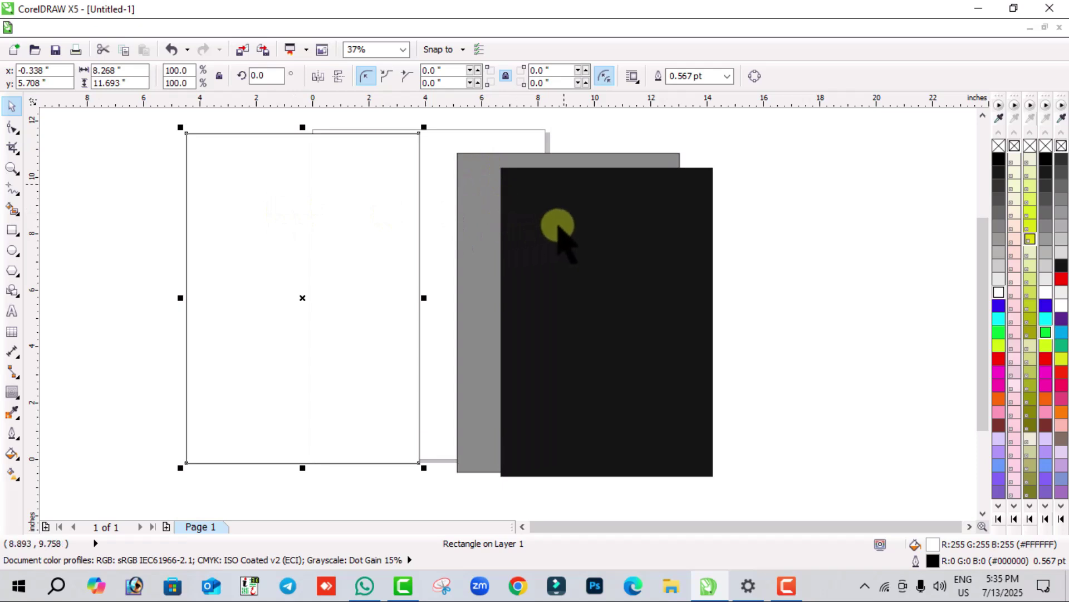
- Undo the rectangle moves, the ungrouping, the centering, the break-apart and the white fill of the contour group
{"action": "key", "text": "ctrl+a"}
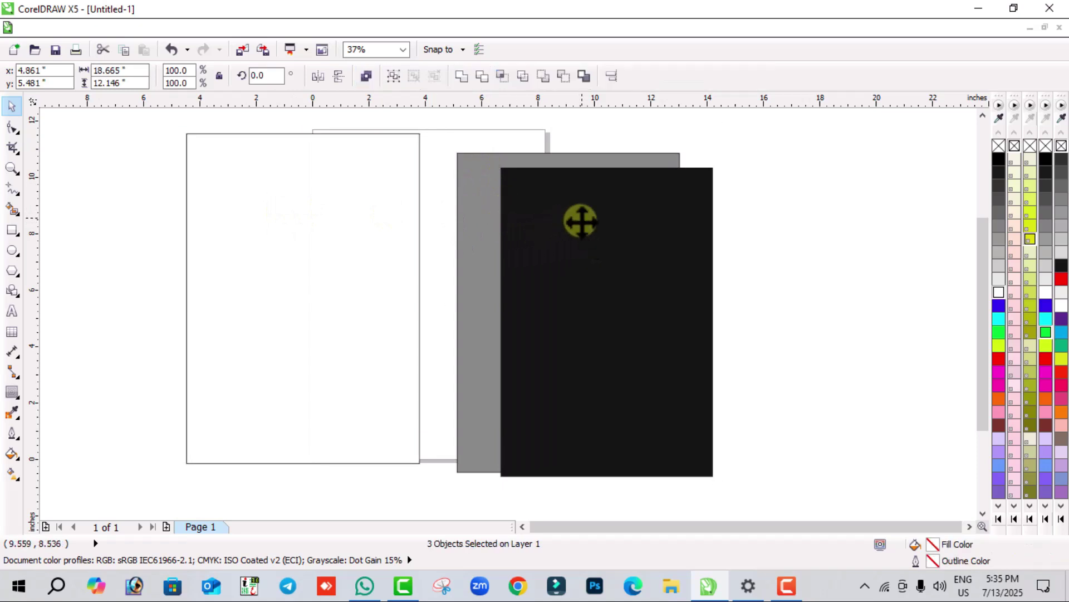
{"action": "key", "text": "ctrl+z"}
{"action": "key", "text": "ctrl+z"}
{"action": "key", "text": "ctrl+z"}
{"action": "key", "text": "ctrl+z"}
{"action": "key", "text": "ctrl+z"}
{"action": "key", "text": "ctrl+z"}
{"action": "key", "text": "ctrl+z"}
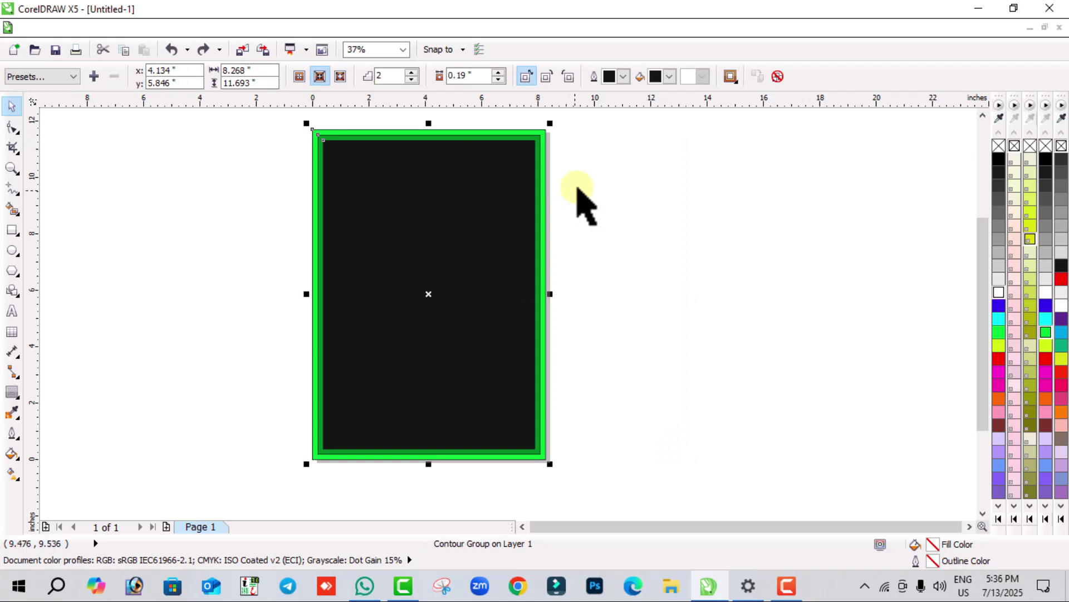
{"action": "left_click", "coordinate": [554, 179]}
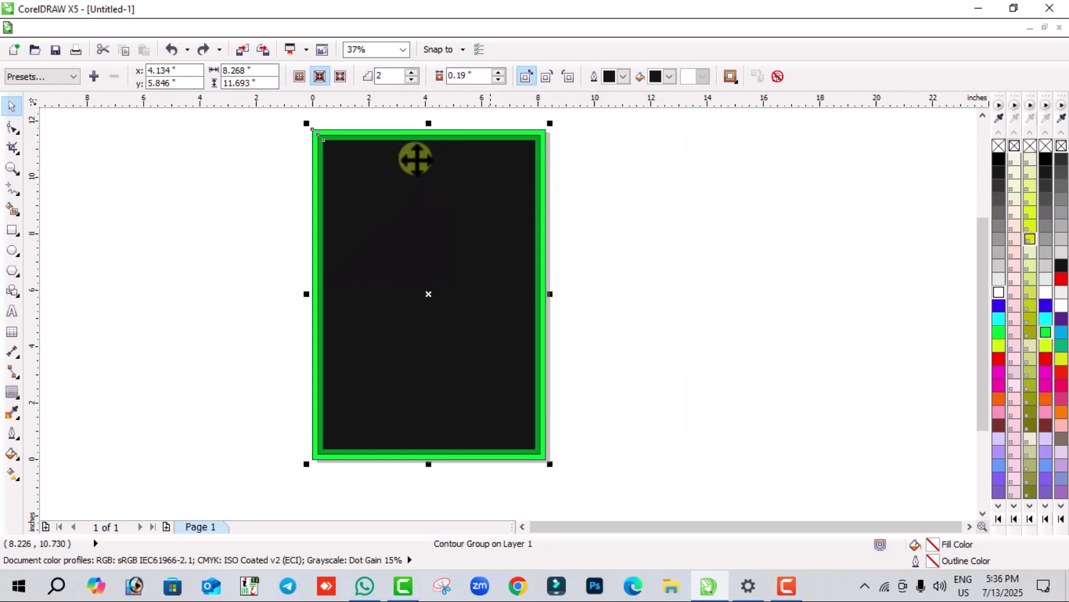
{"action": "left_click", "coordinate": [198, 137]}
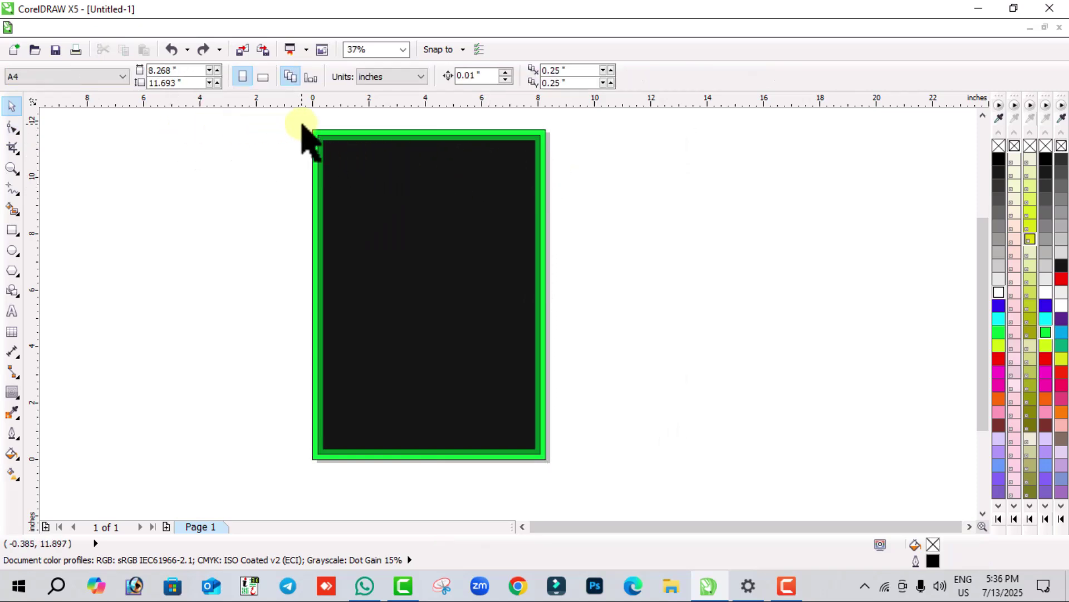
{"action": "left_click", "coordinate": [502, 239]}
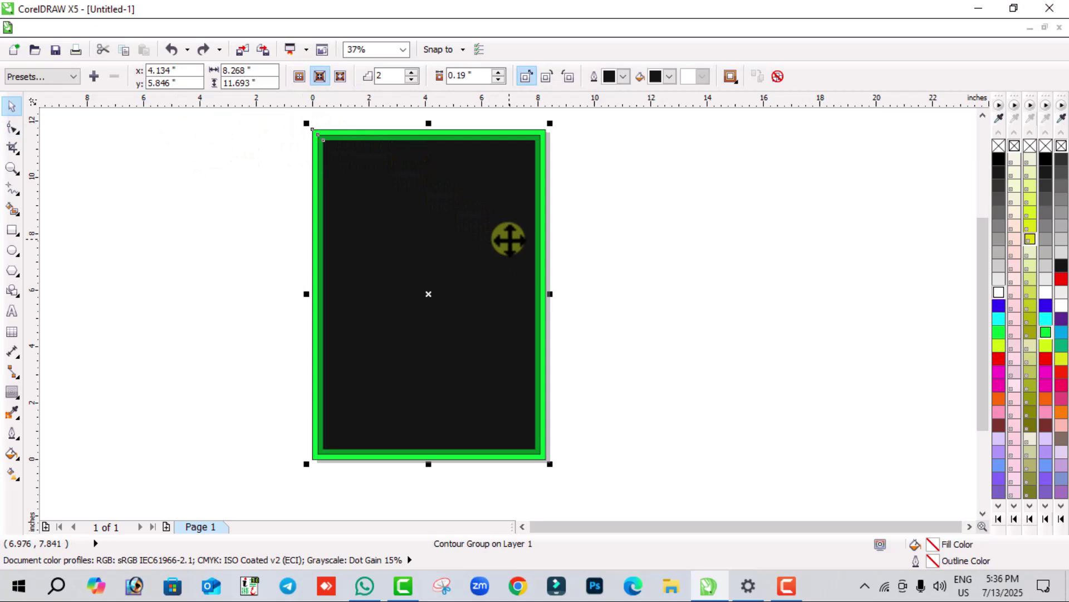
{"action": "right_click", "coordinate": [508, 240]}
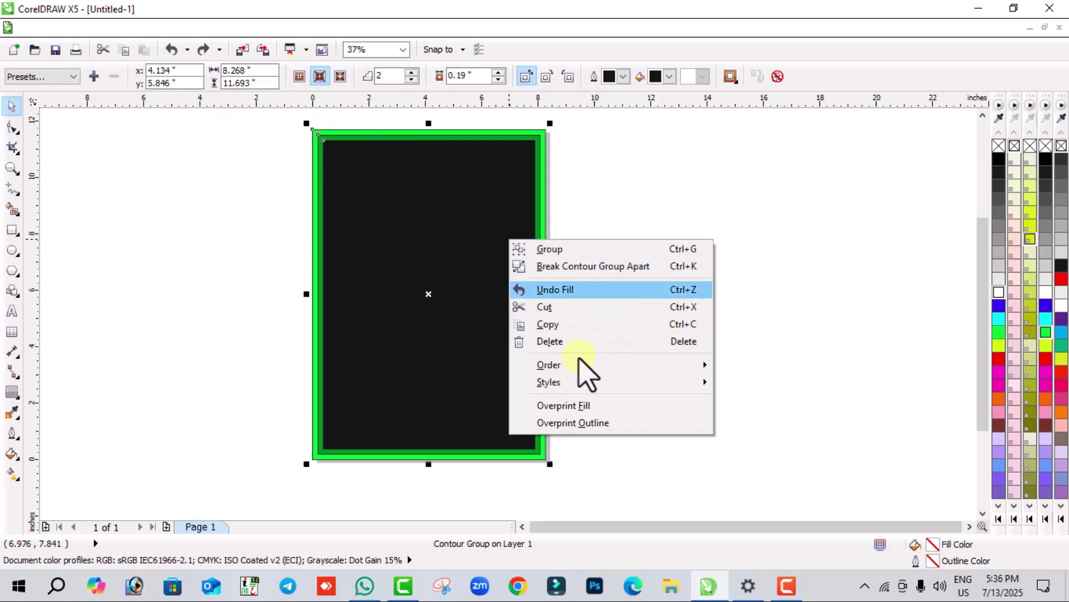
{"action": "left_click", "coordinate": [620, 220]}
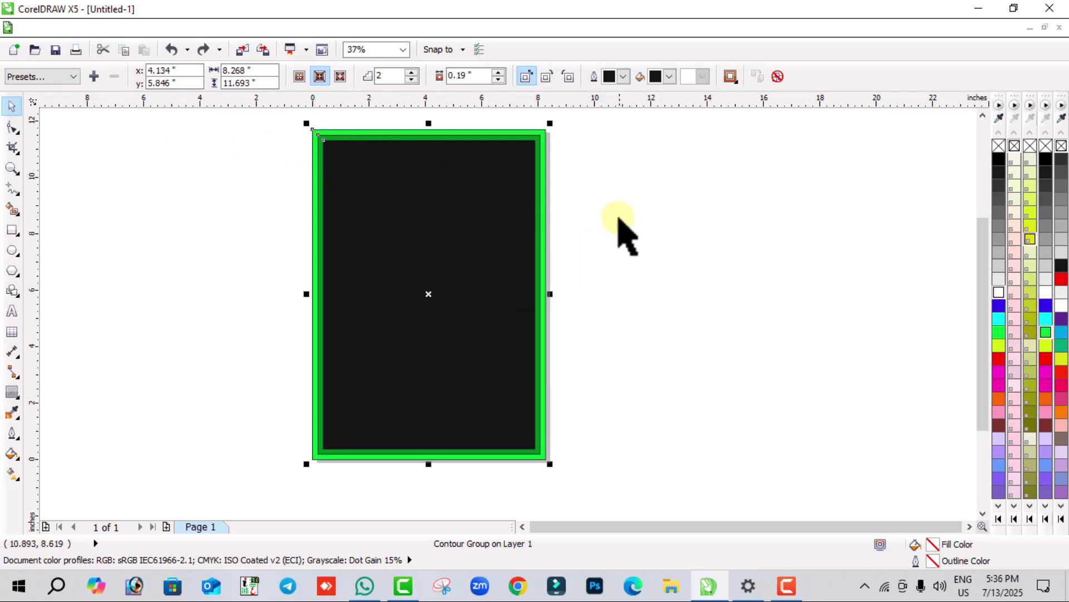
{"action": "left_click", "coordinate": [202, 29]}
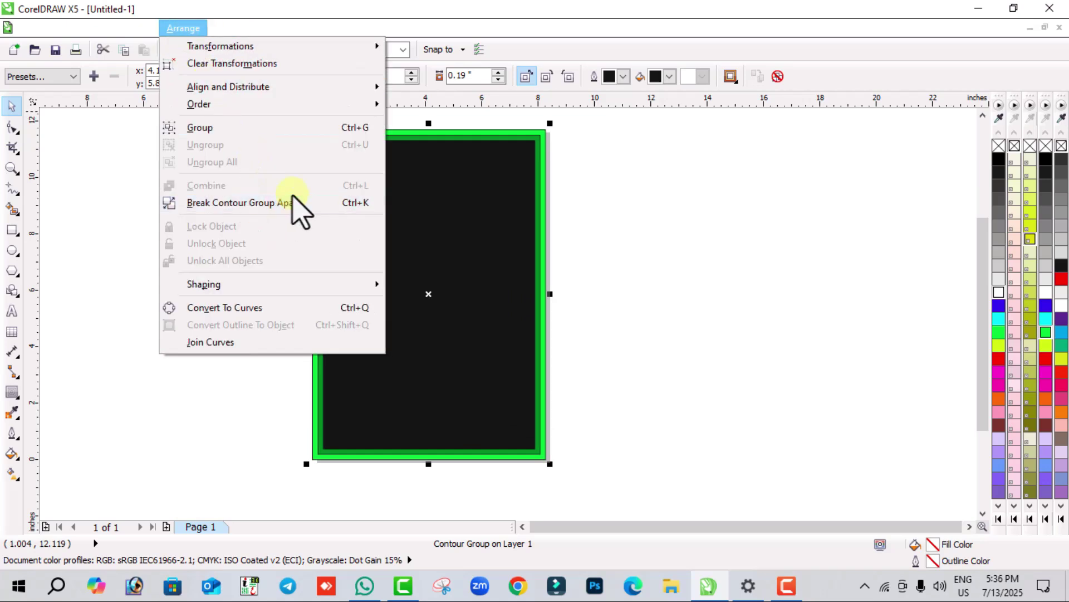
- Break the green contour group apart and select the resulting group of inner rectangles
{"action": "left_click", "coordinate": [481, 173]}
{"action": "right_click", "coordinate": [481, 173]}
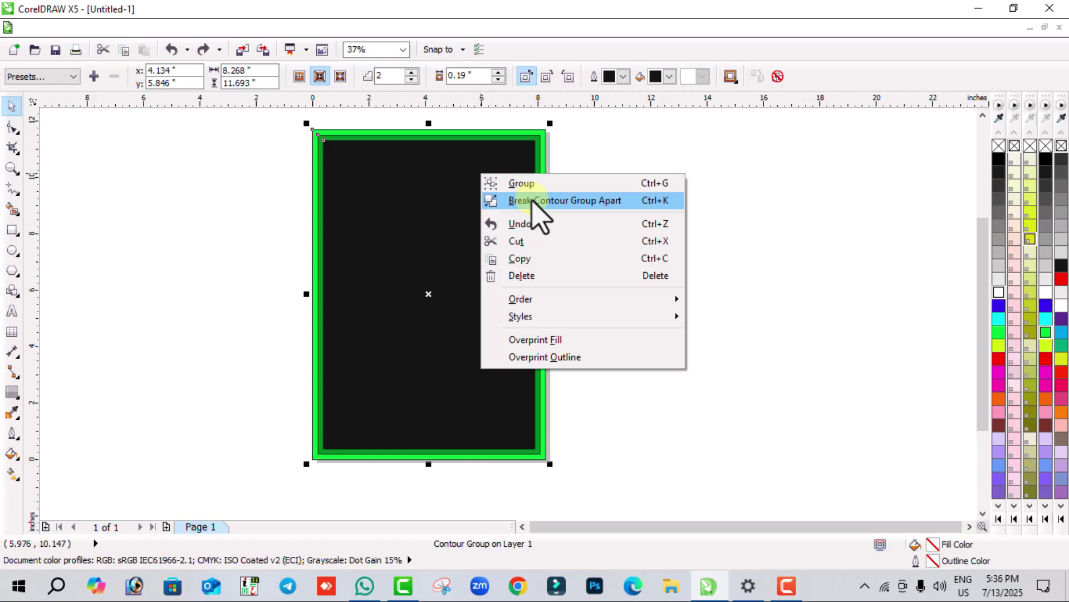
{"action": "left_click", "coordinate": [533, 202]}
{"action": "left_click", "coordinate": [464, 187]}
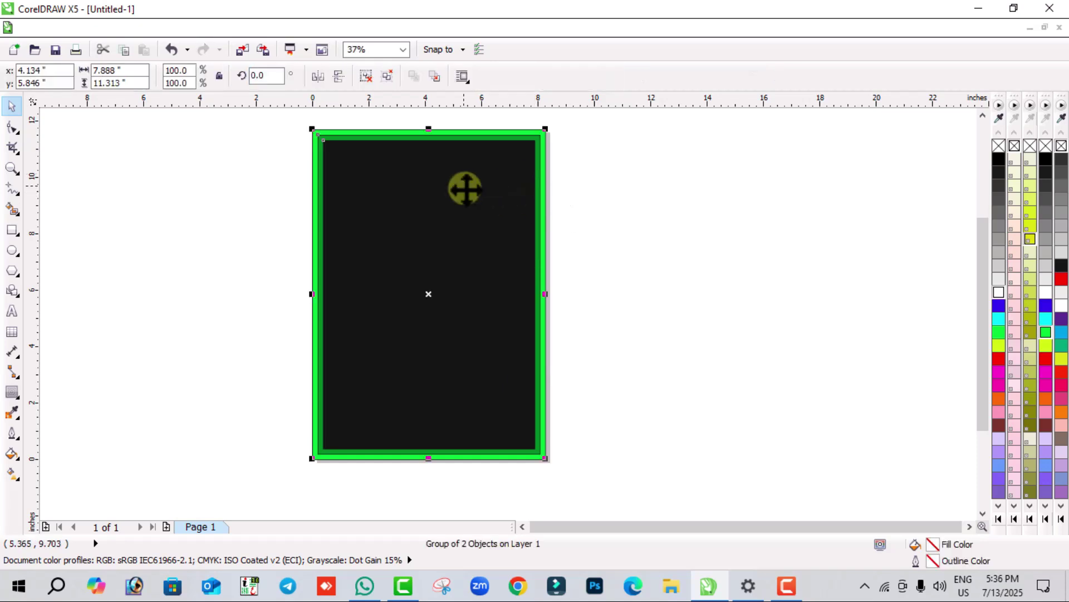
{"action": "right_click", "coordinate": [465, 188]}
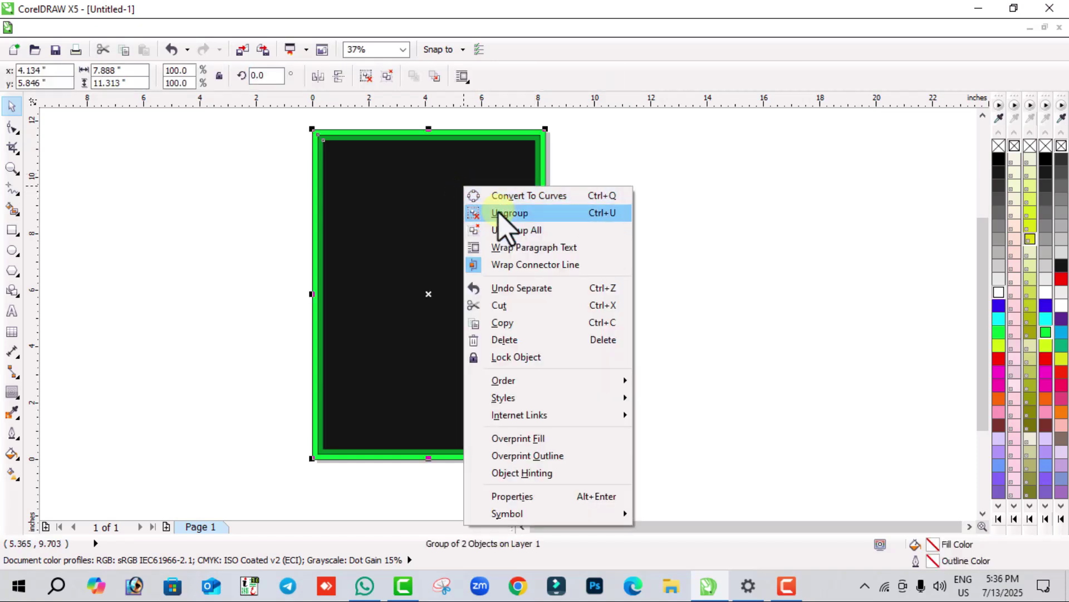
{"action": "left_click", "coordinate": [656, 227]}
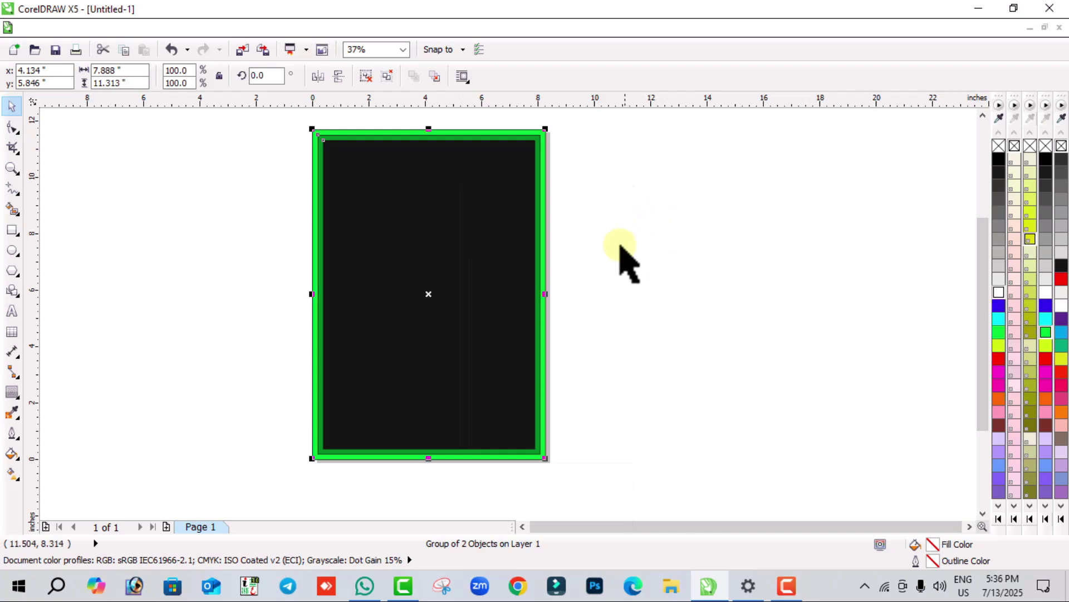
- Select the green contour group and look over the commands available for it, including Break Contour Group Apart
{"action": "left_click", "coordinate": [545, 244]}
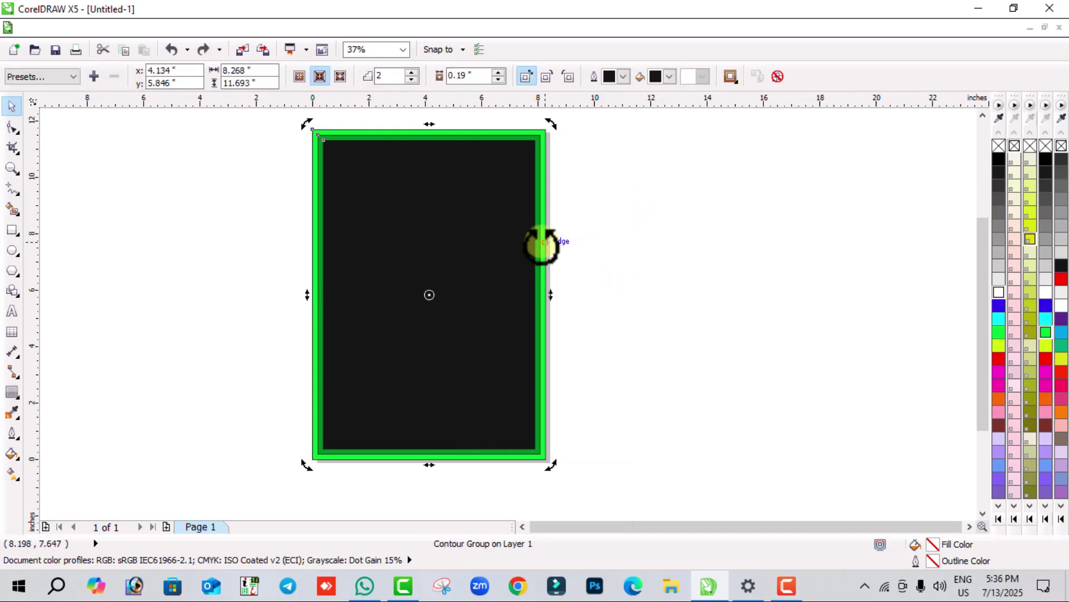
{"action": "right_click", "coordinate": [543, 242]}
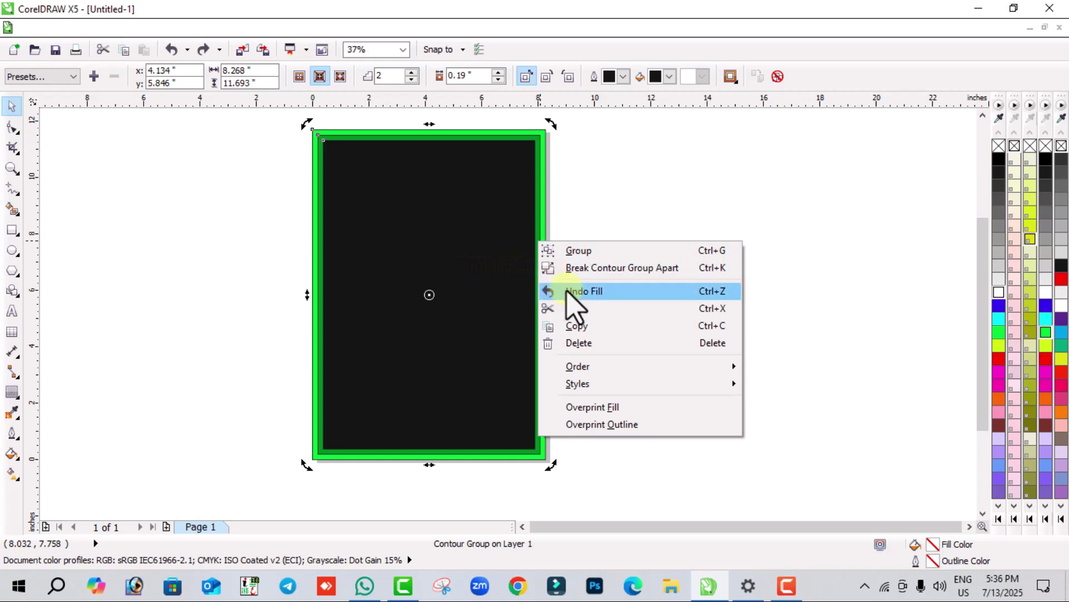
{"action": "left_click", "coordinate": [594, 229]}
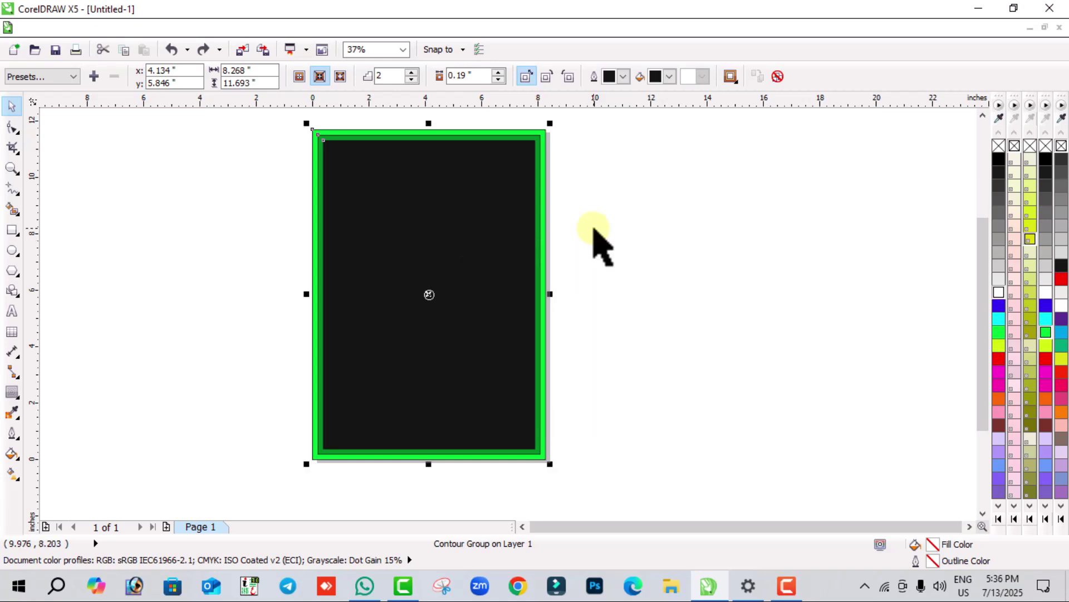
{"action": "right_click", "coordinate": [507, 221]}
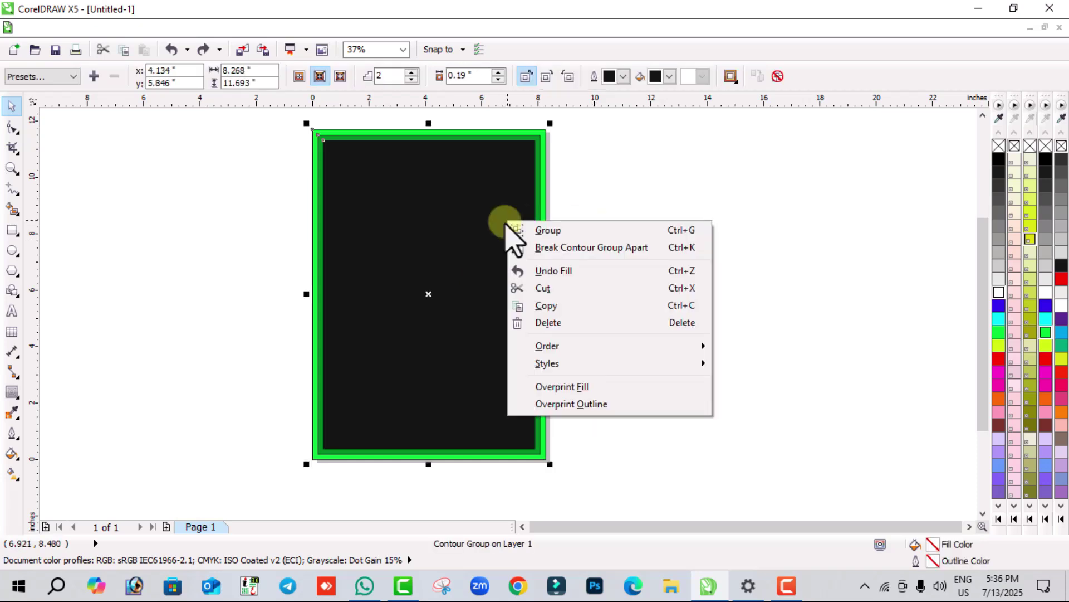
{"action": "left_click", "coordinate": [569, 230]}
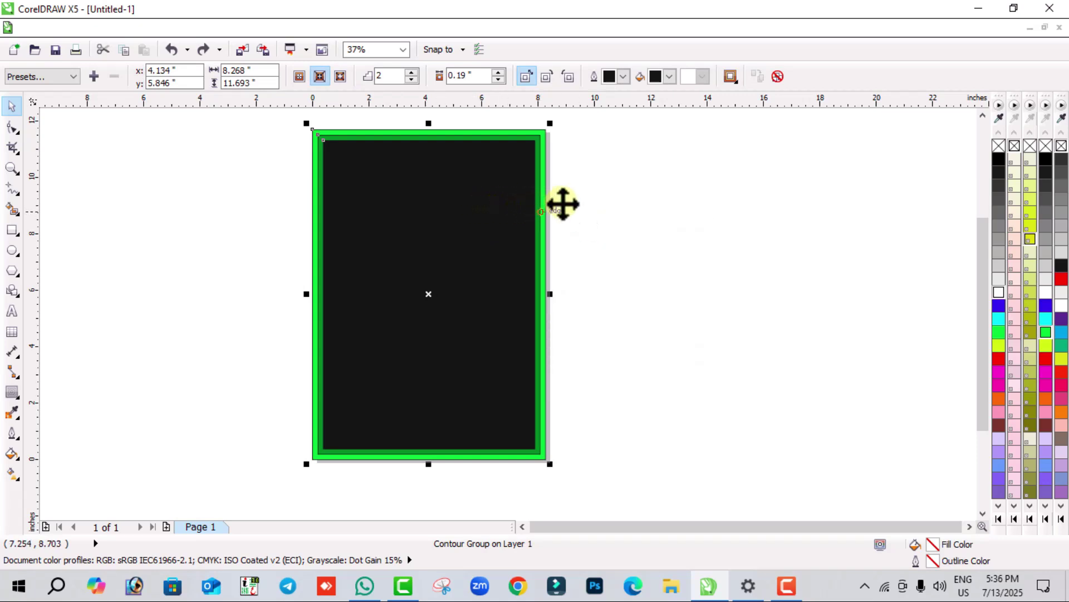
{"action": "left_click", "coordinate": [565, 204]}
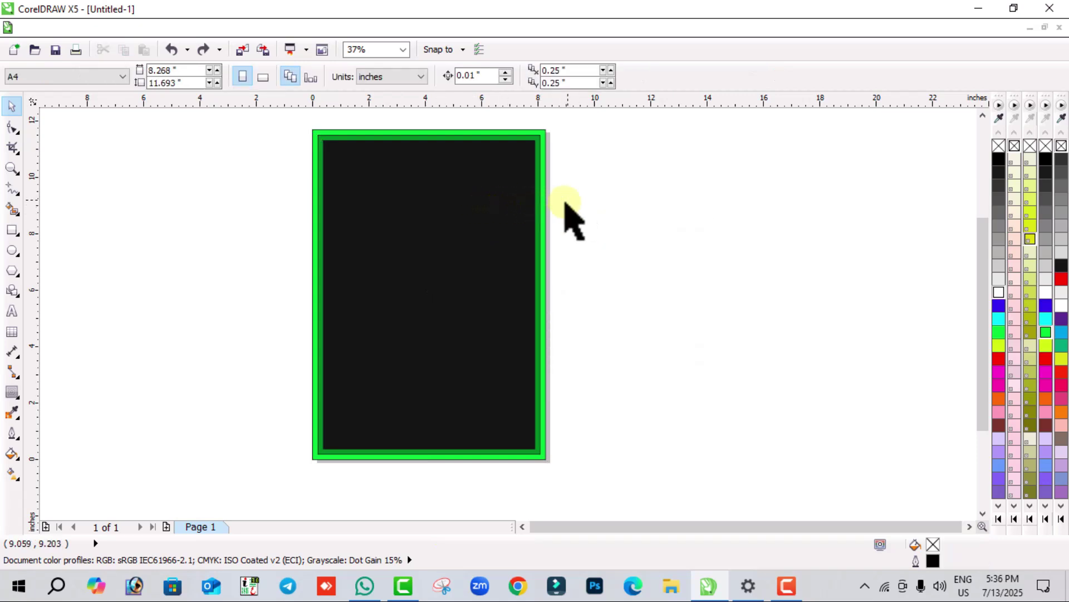
- Break the green contour group apart into the outer border rectangle and the group of inner rectangles
{"action": "left_click", "coordinate": [449, 209]}
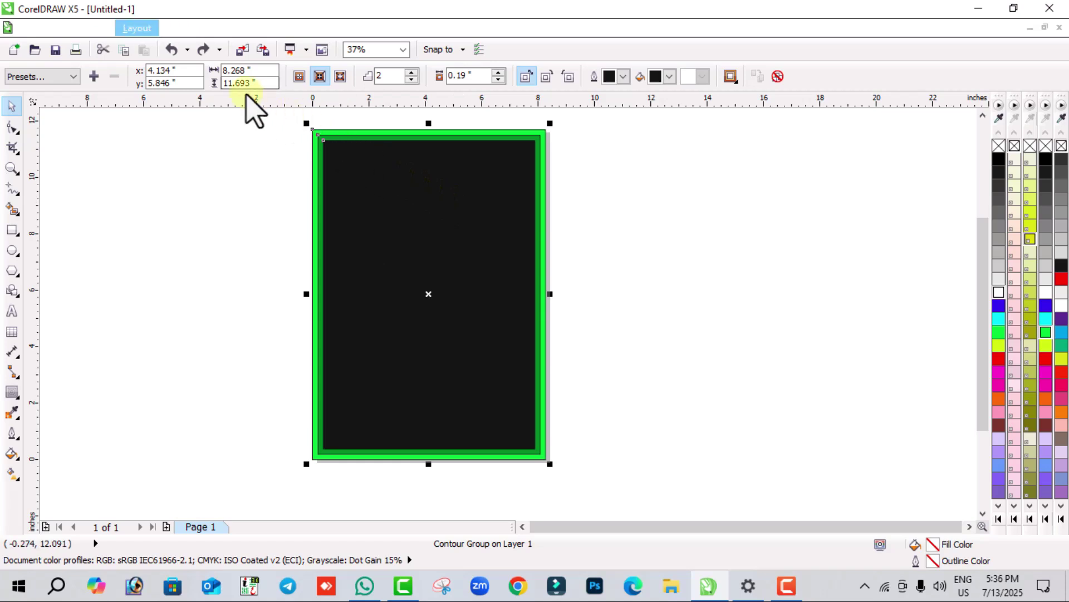
{"action": "left_click", "coordinate": [179, 28]}
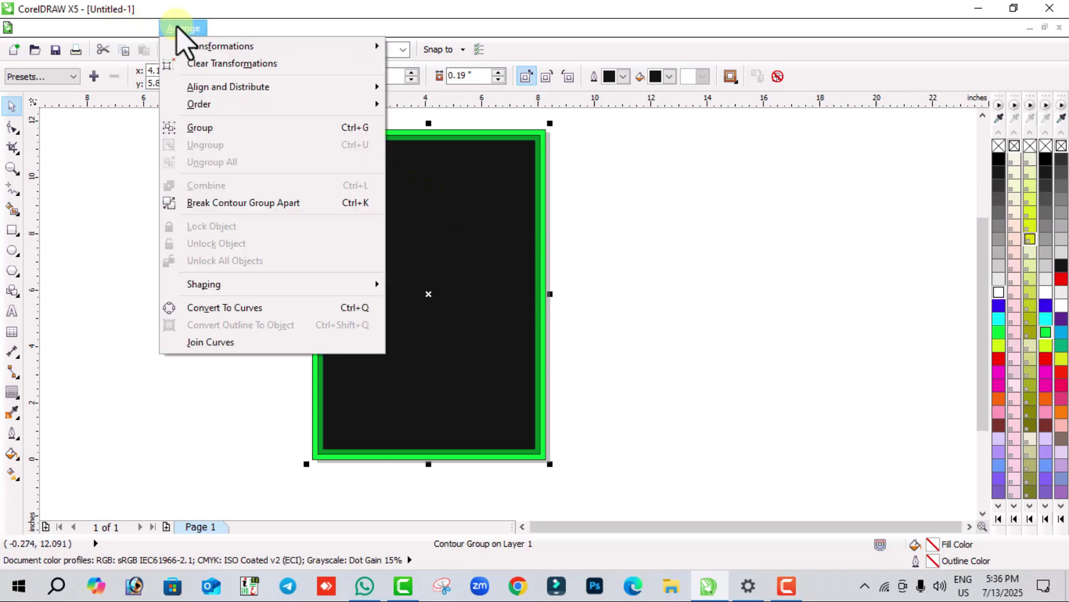
{"action": "left_click", "coordinate": [282, 204]}
{"action": "left_click", "coordinate": [624, 195]}
- Move the inner group and the green rectangle apart to opposite sides, and undo both moves
{"action": "left_click_drag", "start_coordinate": [356, 215], "coordinate": [559, 243]}
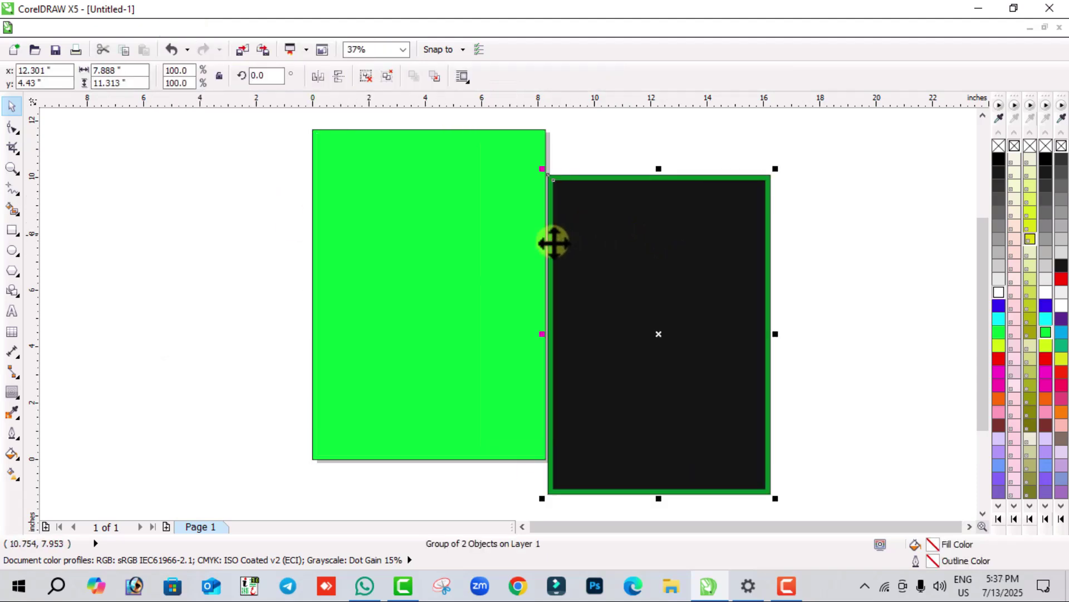
{"action": "left_click_drag", "start_coordinate": [468, 232], "coordinate": [310, 260]}
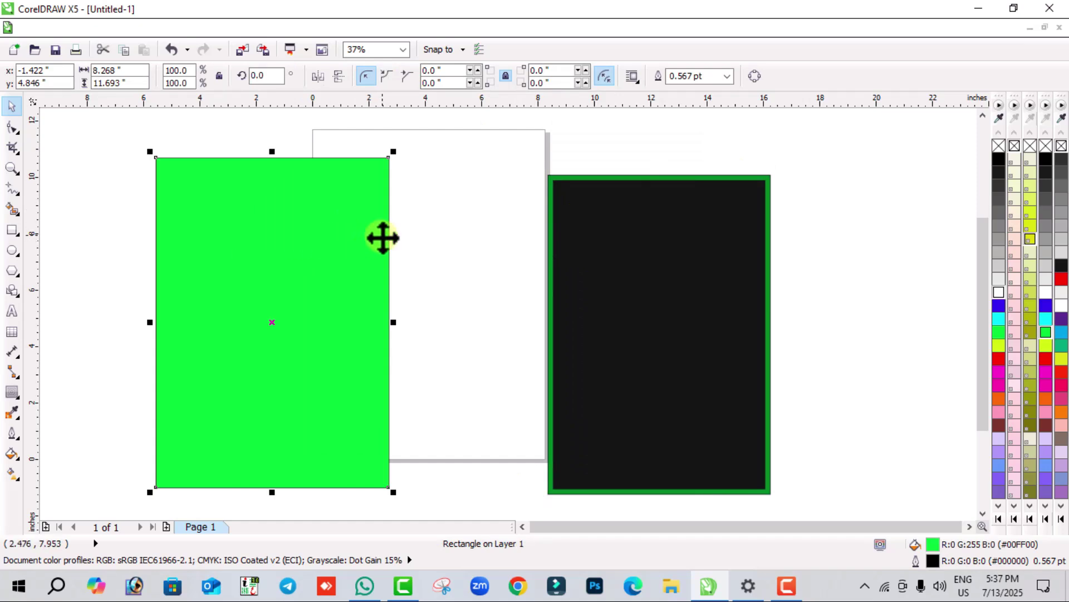
{"action": "key", "text": "ctrl+z"}
{"action": "key", "text": "ctrl+z"}
{"action": "key", "text": "ctrl+z"}
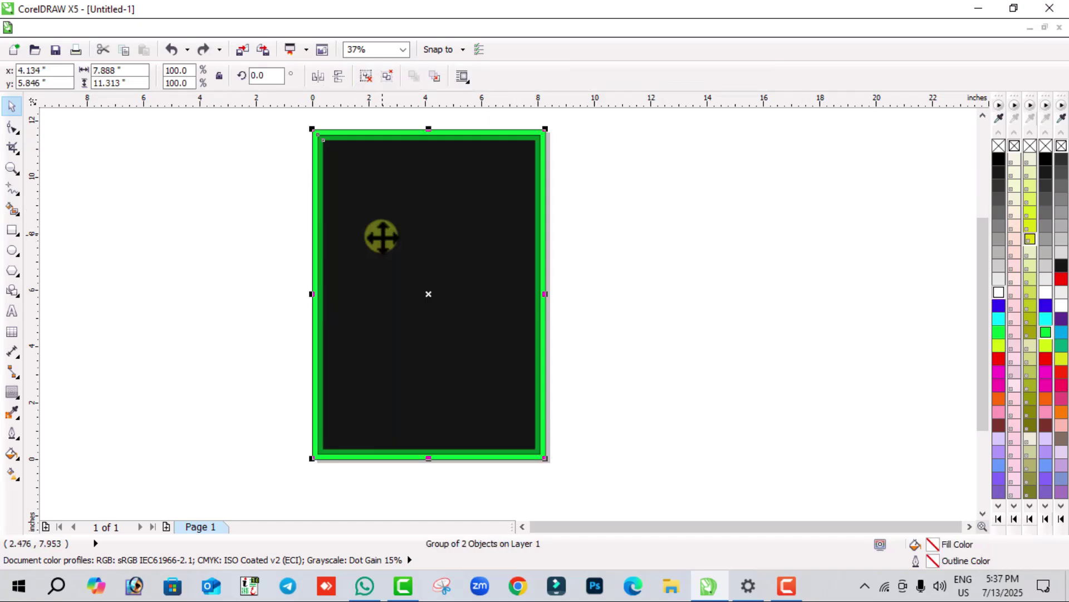
{"action": "right_click", "coordinate": [383, 237]}
{"action": "key", "text": "f"}
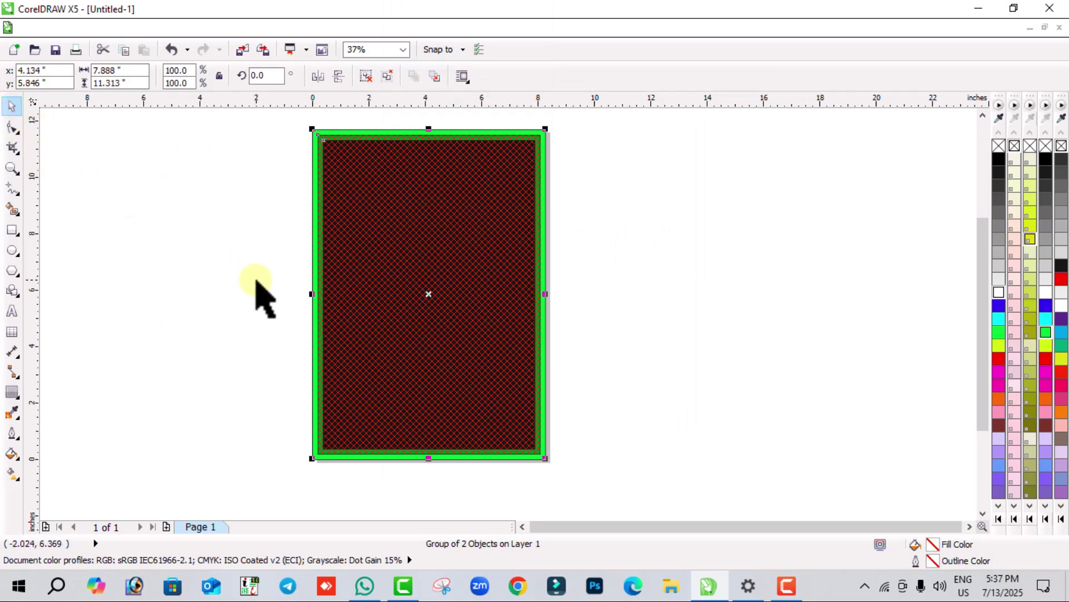
{"action": "key", "text": "ctrl+z"}
{"action": "left_click", "coordinate": [596, 263]}
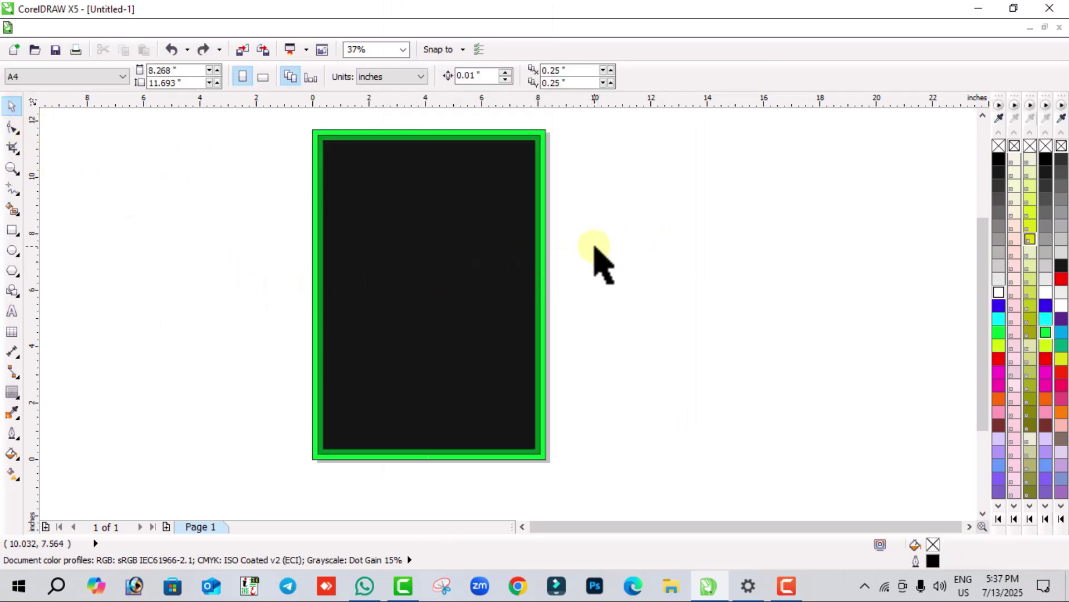
- Ungroup the group of two inner rectangles on the green border
{"action": "left_click", "coordinate": [424, 252]}
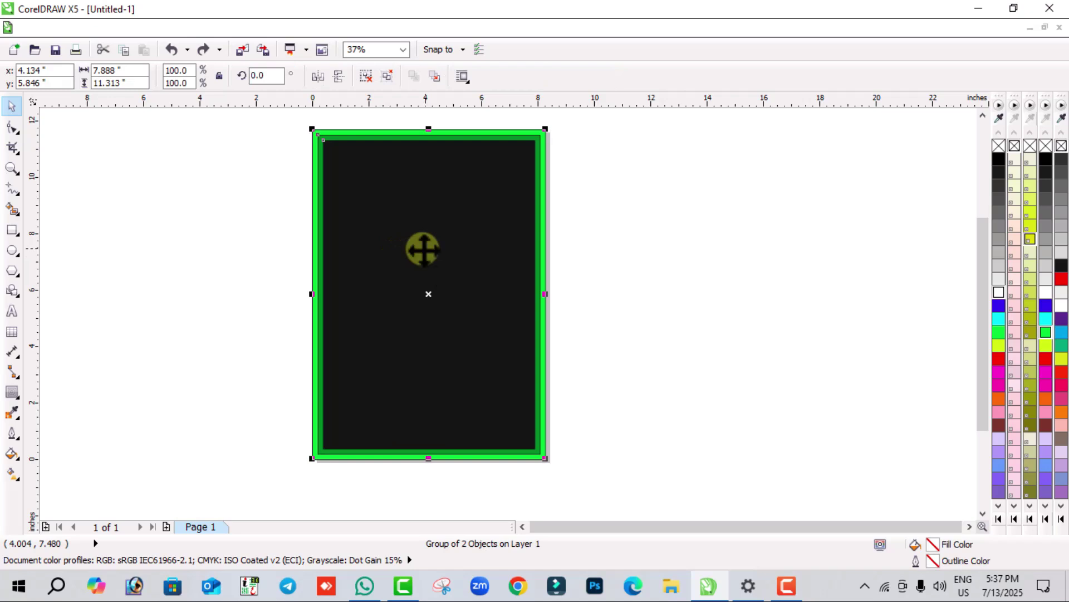
{"action": "right_click", "coordinate": [424, 249]}
{"action": "left_click", "coordinate": [373, 375]}
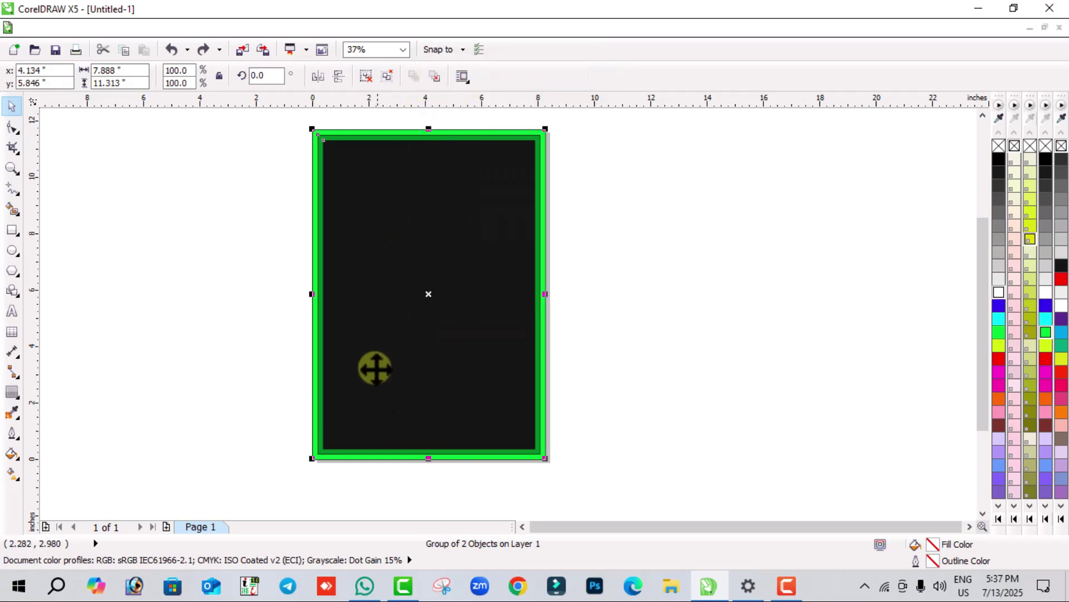
{"action": "right_click", "coordinate": [402, 305]}
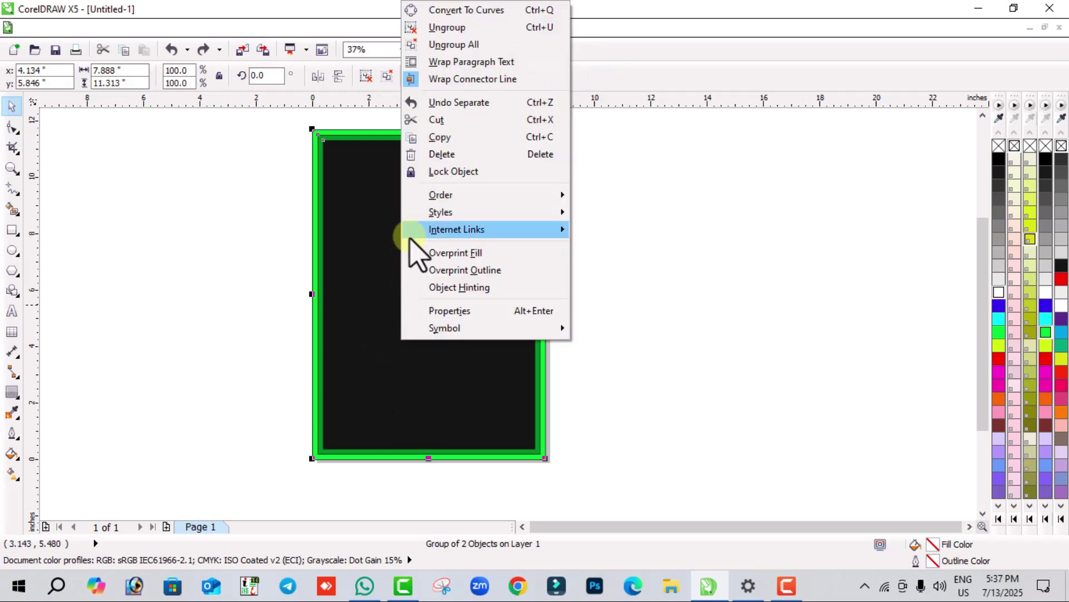
{"action": "left_click", "coordinate": [432, 30]}
{"action": "left_click", "coordinate": [637, 240]}
- Fill the innermost black rectangle with light gray (#E6E6E6), keeping it in its centered position
{"action": "left_click_drag", "start_coordinate": [490, 237], "coordinate": [535, 239]}
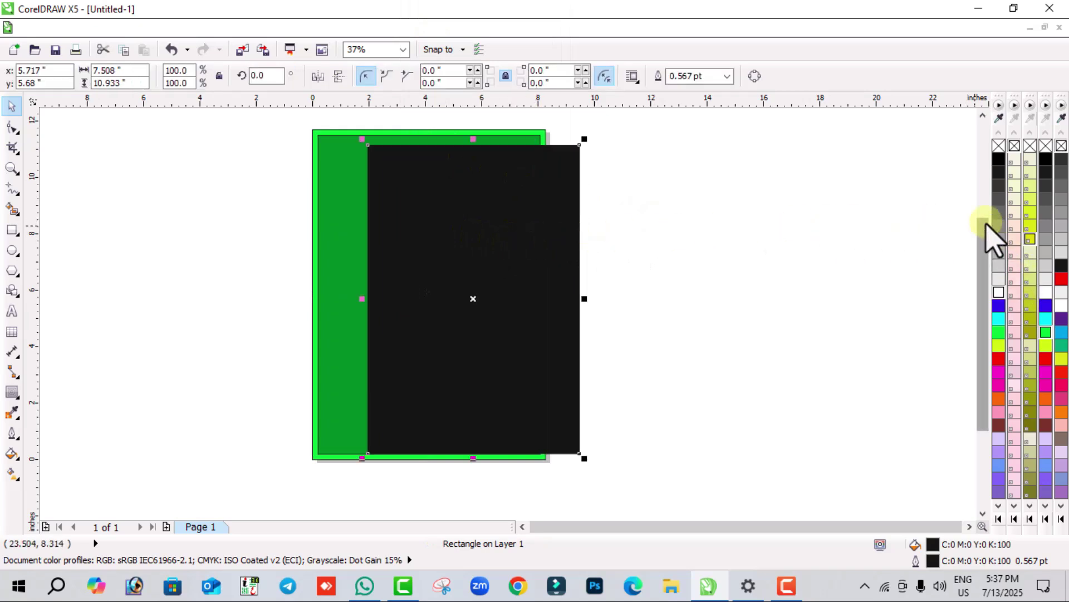
{"action": "key", "text": "ctrl+z"}
{"action": "left_click", "coordinate": [998, 279]}
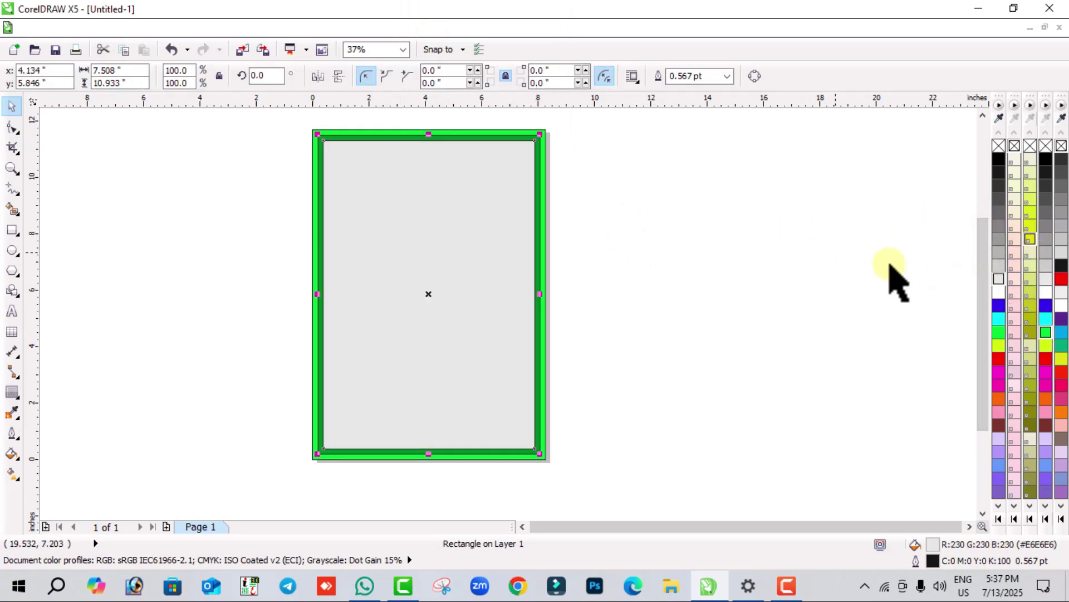
{"action": "left_click", "coordinate": [644, 258]}
- Recolor the dark green middle rectangle, settling on the yellow-green PANTONE 1-1-5 C fill
{"action": "left_click", "coordinate": [546, 252]}
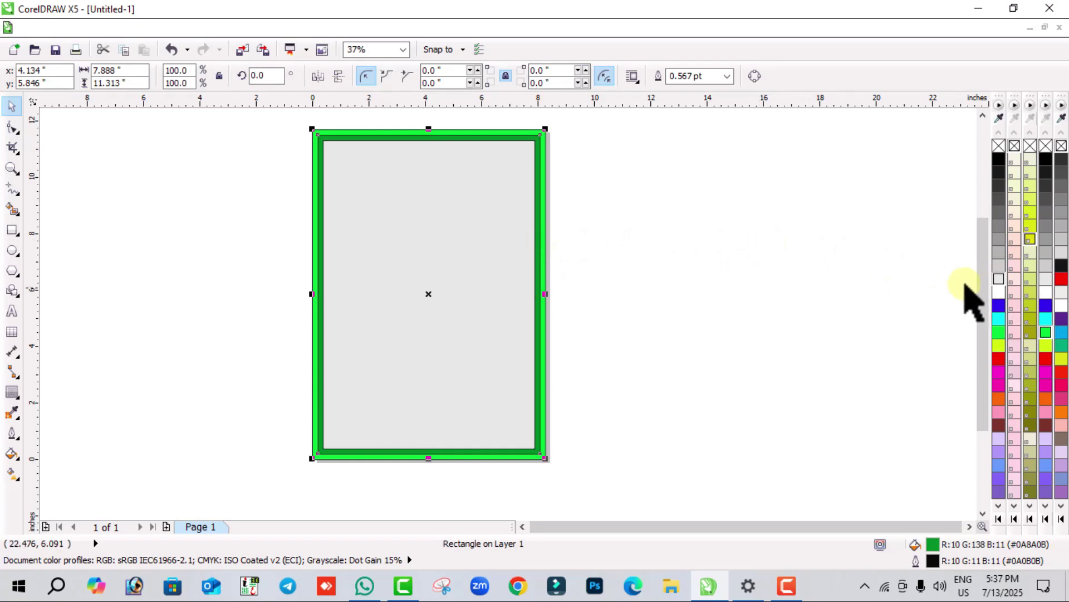
{"action": "left_click", "coordinate": [1014, 290]}
{"action": "left_click", "coordinate": [999, 265]}
{"action": "left_click", "coordinate": [1030, 212]}
{"action": "left_click", "coordinate": [908, 282]}
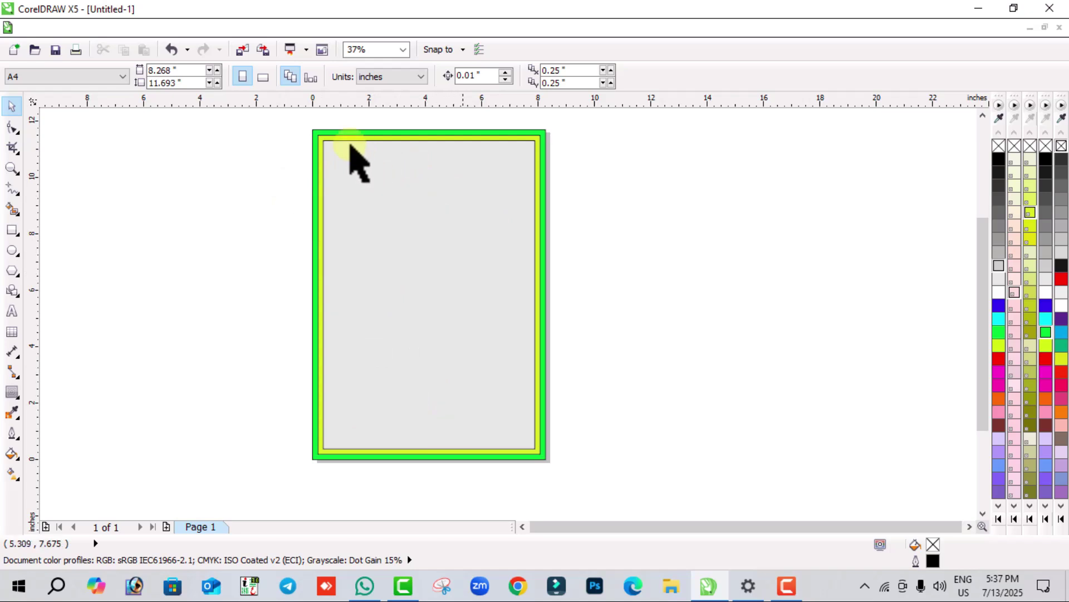
- Switch the A4 page to landscape and delete all the portrait border rectangles
{"action": "left_click", "coordinate": [263, 77]}
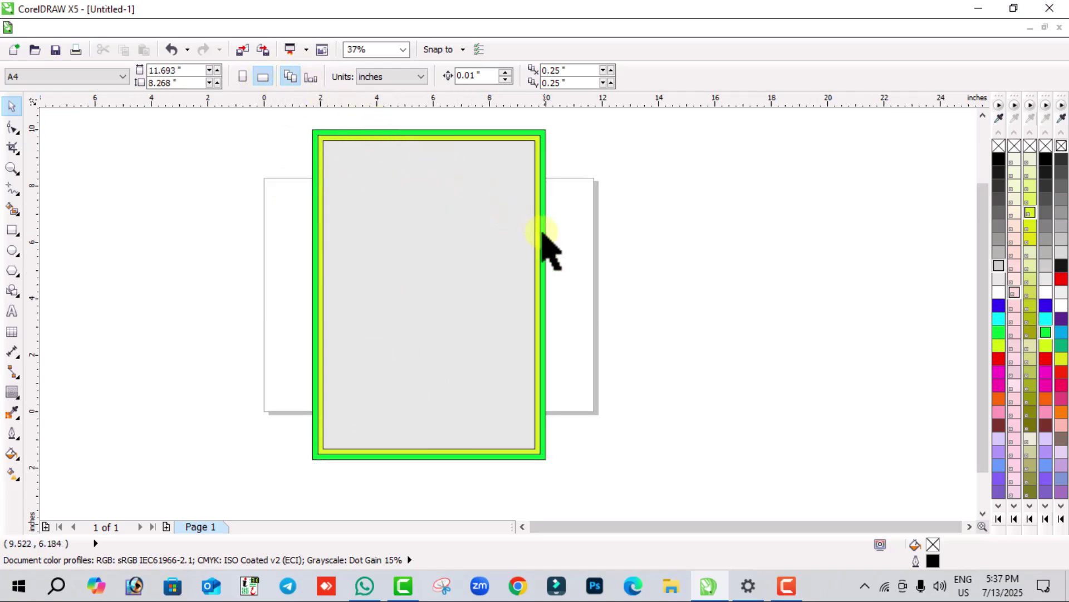
{"action": "left_click", "coordinate": [543, 232]}
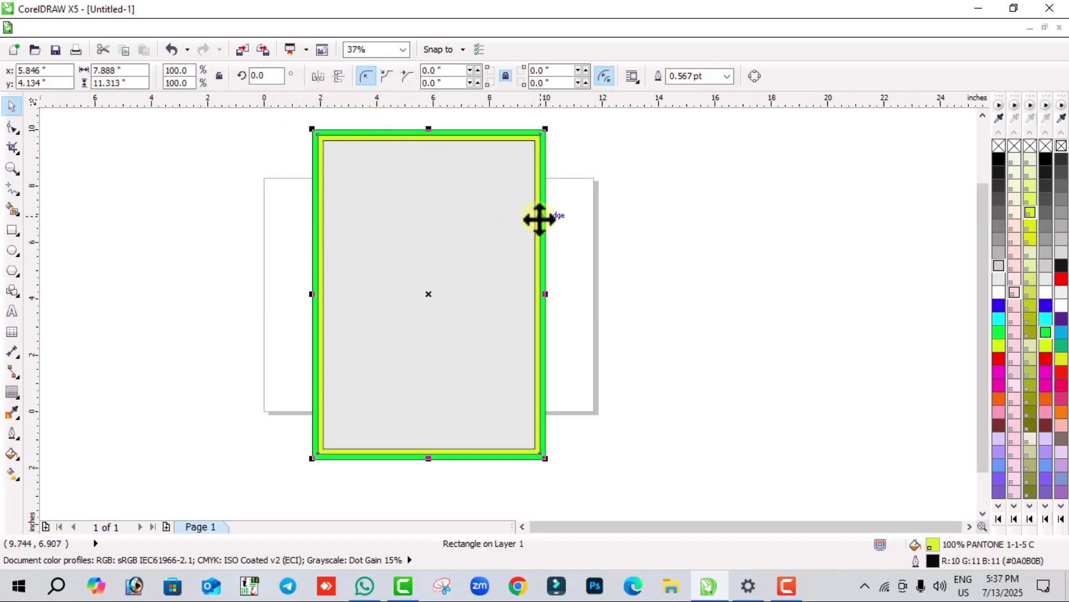
{"action": "key", "text": "Escape"}
{"action": "left_click_drag", "start_coordinate": [232, 177], "coordinate": [518, 238]}
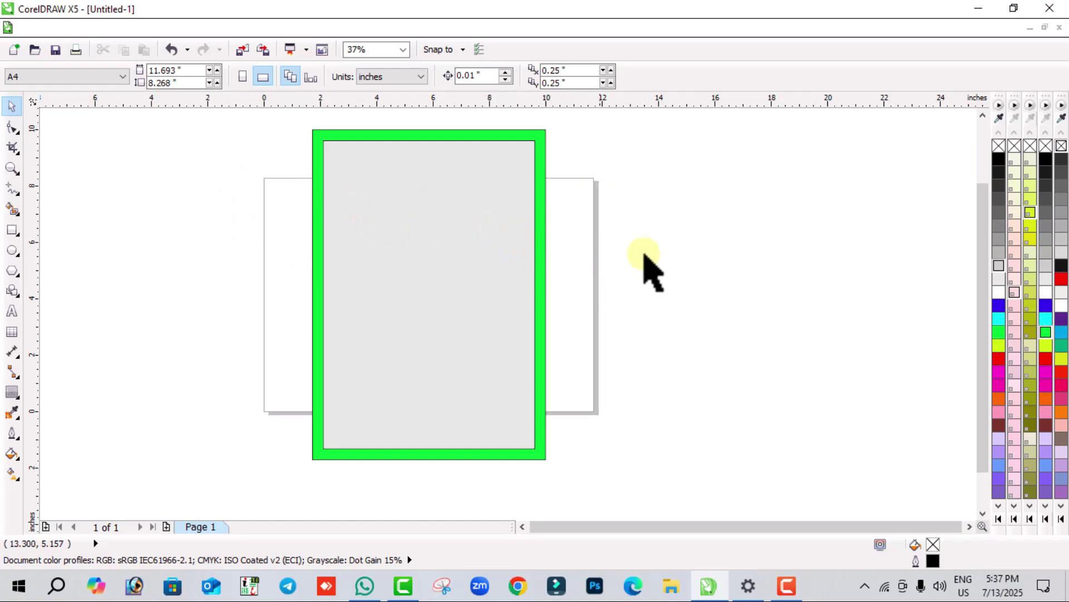
{"action": "left_click_drag", "start_coordinate": [373, 163], "coordinate": [616, 489]}
{"action": "key", "text": "Delete"}
- Create a rectangle matching the landscape page and give it an inside contour with 2 steps at a 0.19" offset
{"action": "double_click", "coordinate": [13, 230]}
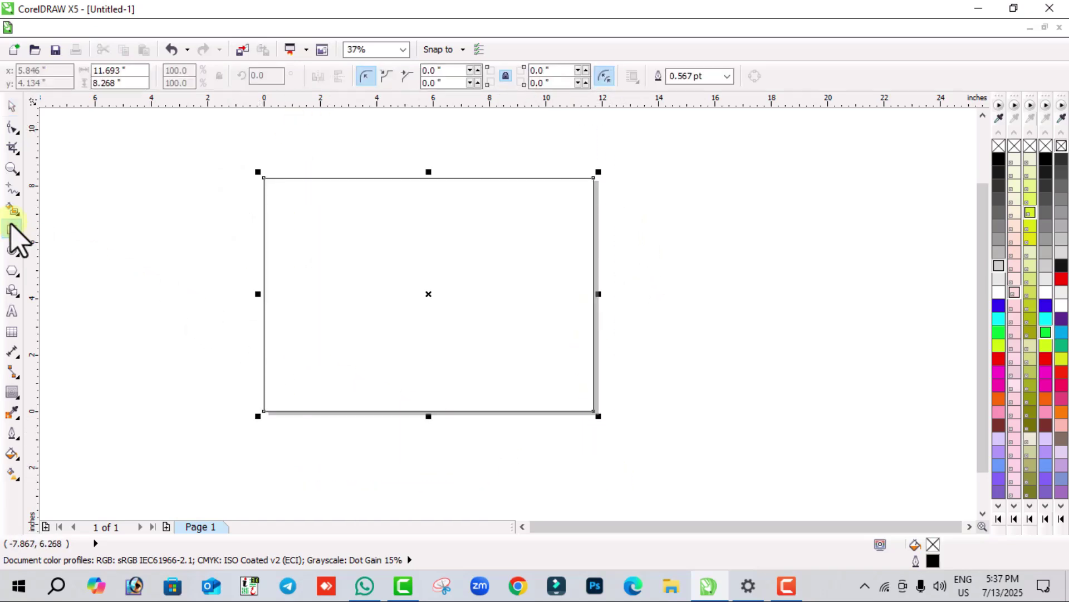
{"action": "left_click", "coordinate": [10, 392]}
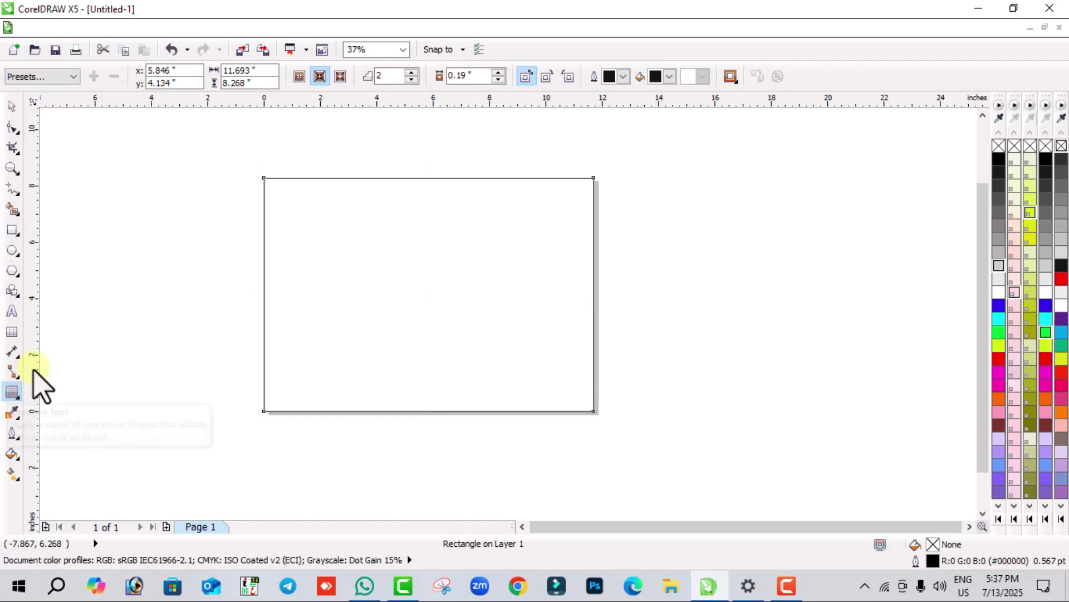
{"action": "left_click", "coordinate": [320, 77]}
{"action": "left_click", "coordinate": [412, 79]}
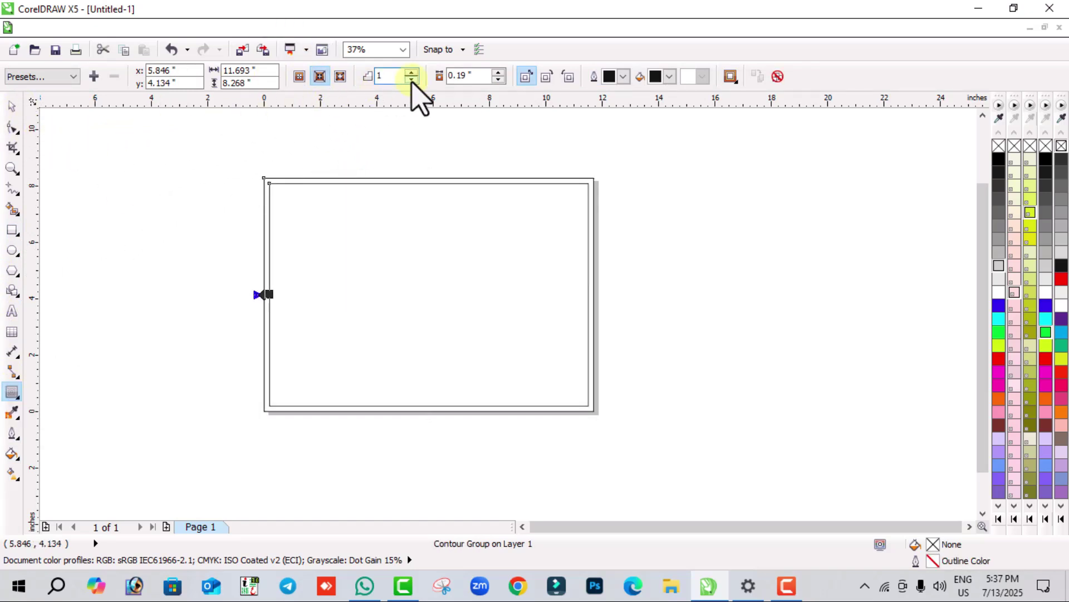
{"action": "left_click", "coordinate": [412, 72]}
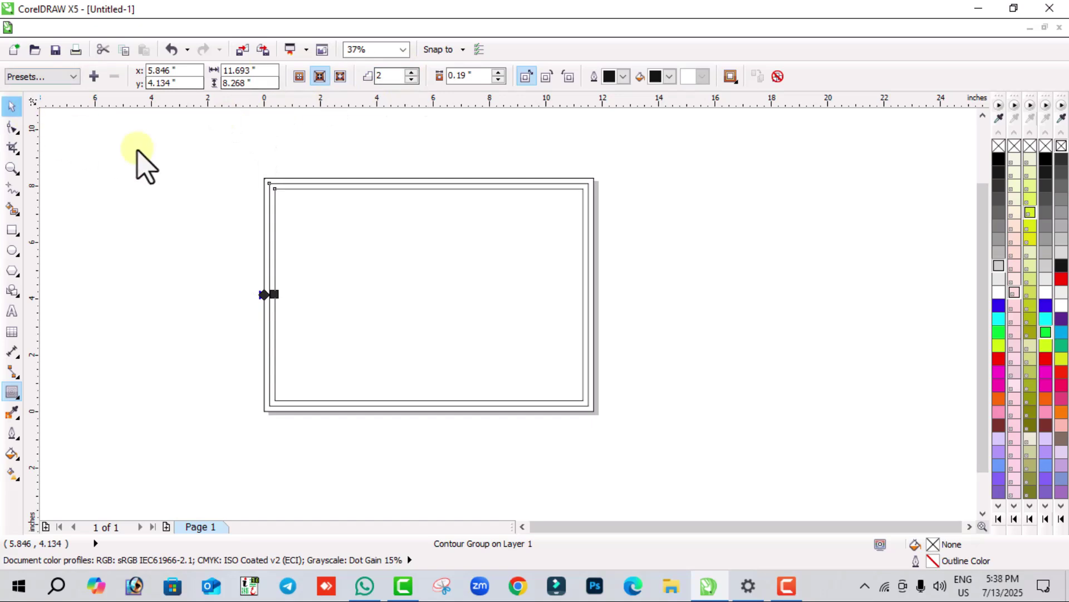
{"action": "left_click", "coordinate": [411, 79]}
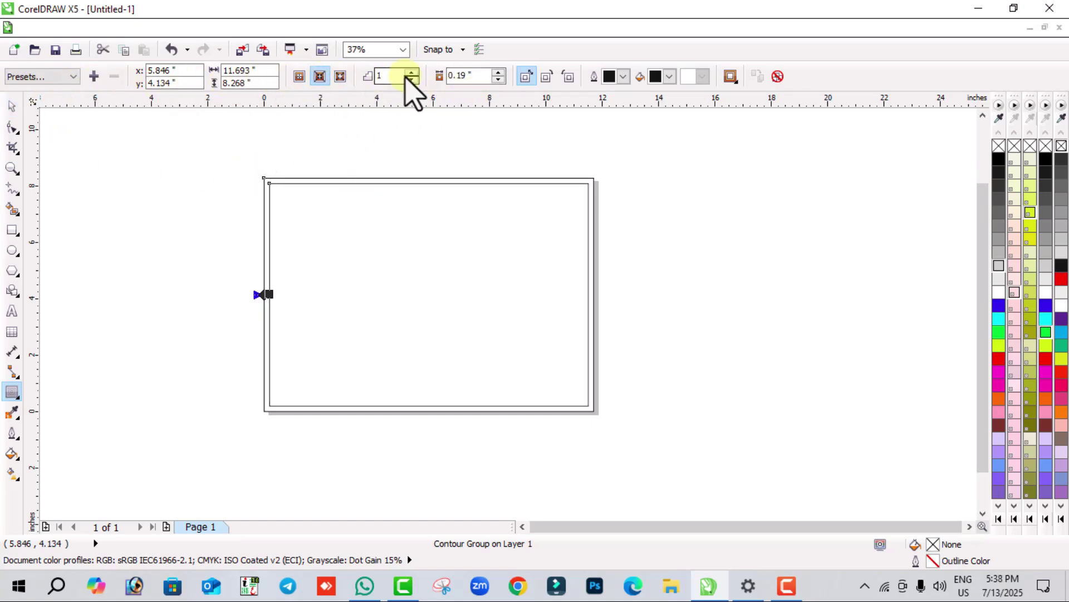
{"action": "left_click", "coordinate": [412, 73]}
{"action": "left_click", "coordinate": [12, 106]}
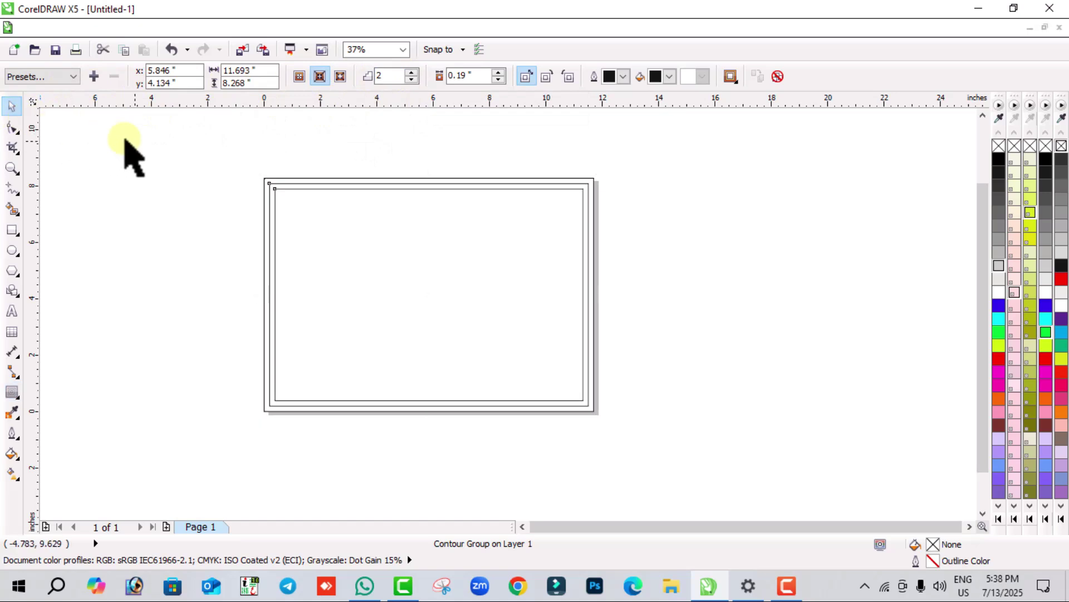
- Break the landscape contour group apart to separate the outer rectangle from the two inner ones
{"action": "left_click", "coordinate": [158, 150]}
{"action": "left_click", "coordinate": [284, 189]}
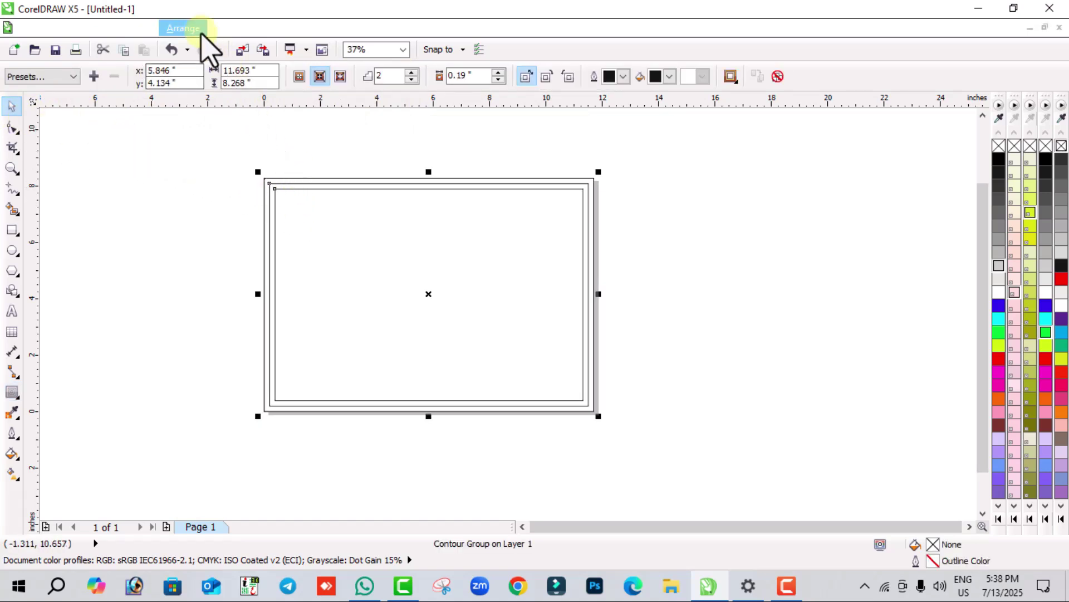
{"action": "left_click", "coordinate": [198, 29]}
{"action": "left_click", "coordinate": [227, 202]}
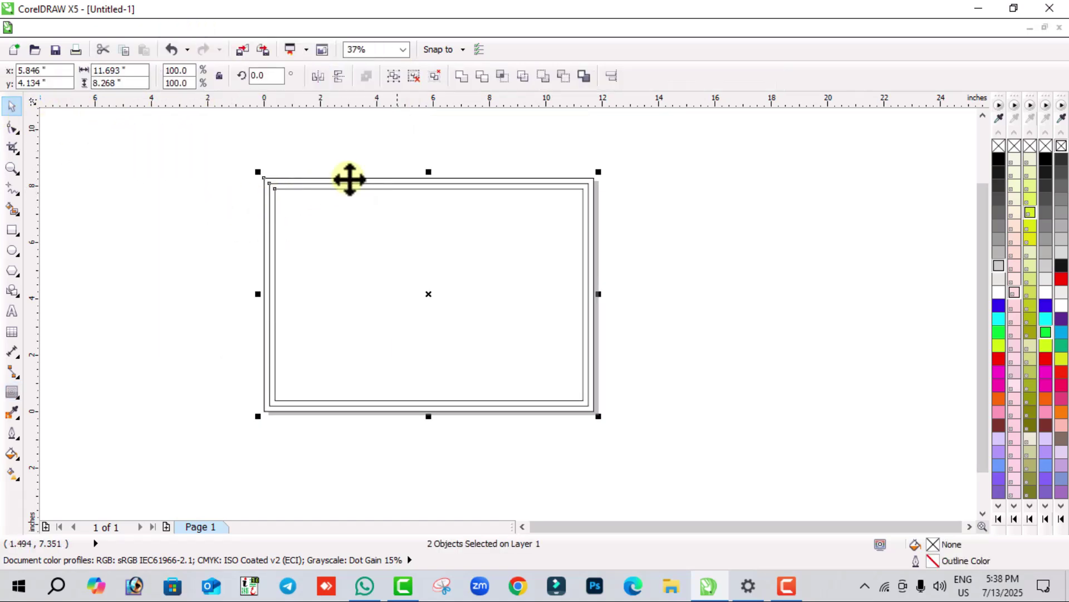
{"action": "left_click", "coordinate": [411, 158]}
- Ungroup all objects in the group of two inner landscape border rectangles
{"action": "left_click", "coordinate": [407, 214]}
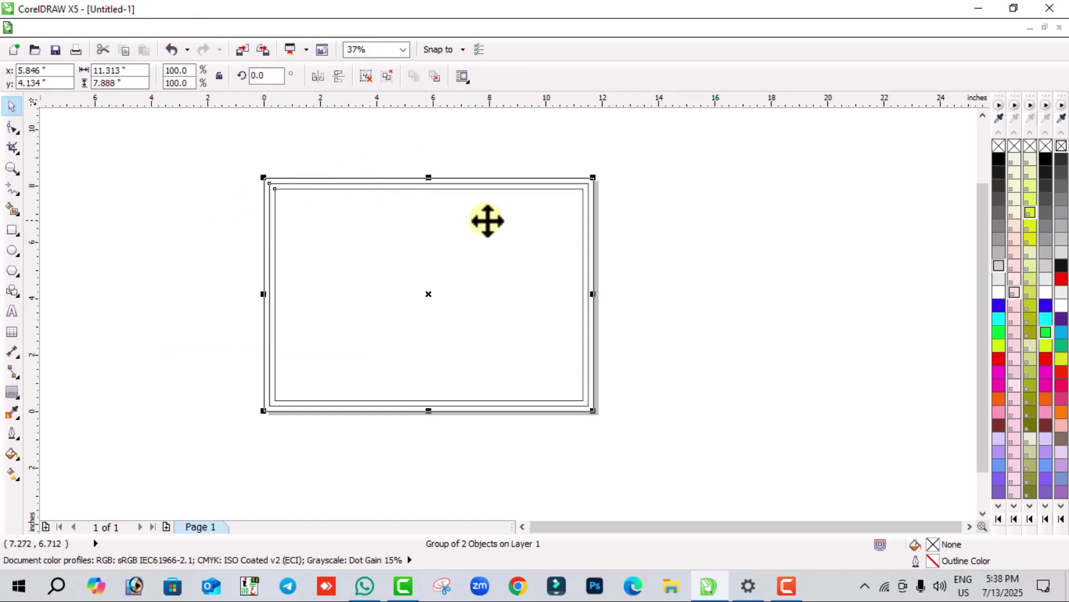
{"action": "right_click", "coordinate": [560, 245]}
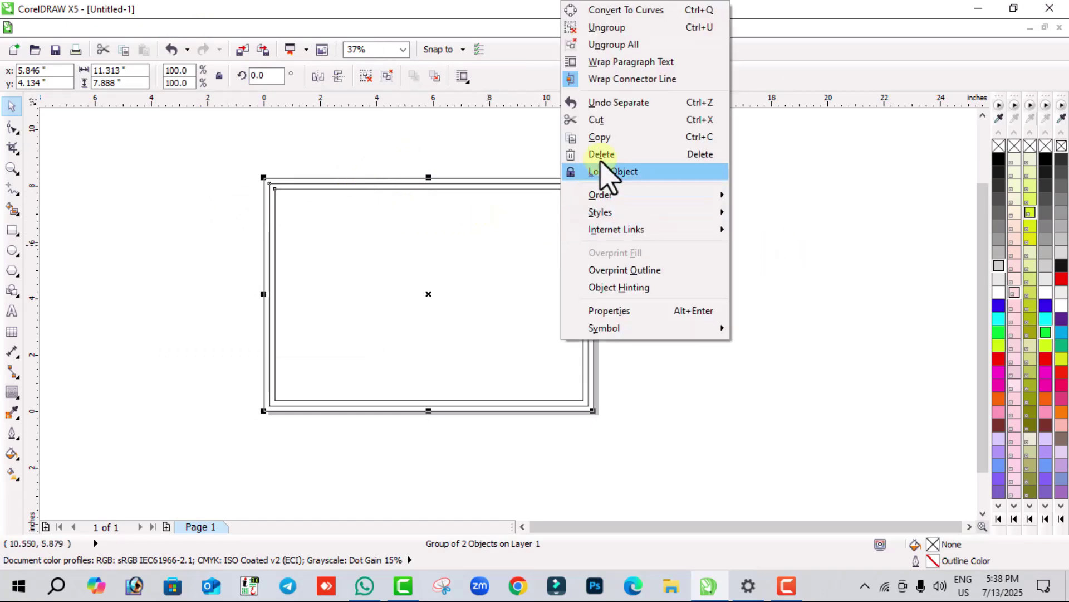
{"action": "left_click", "coordinate": [437, 263]}
{"action": "right_click", "coordinate": [436, 263]}
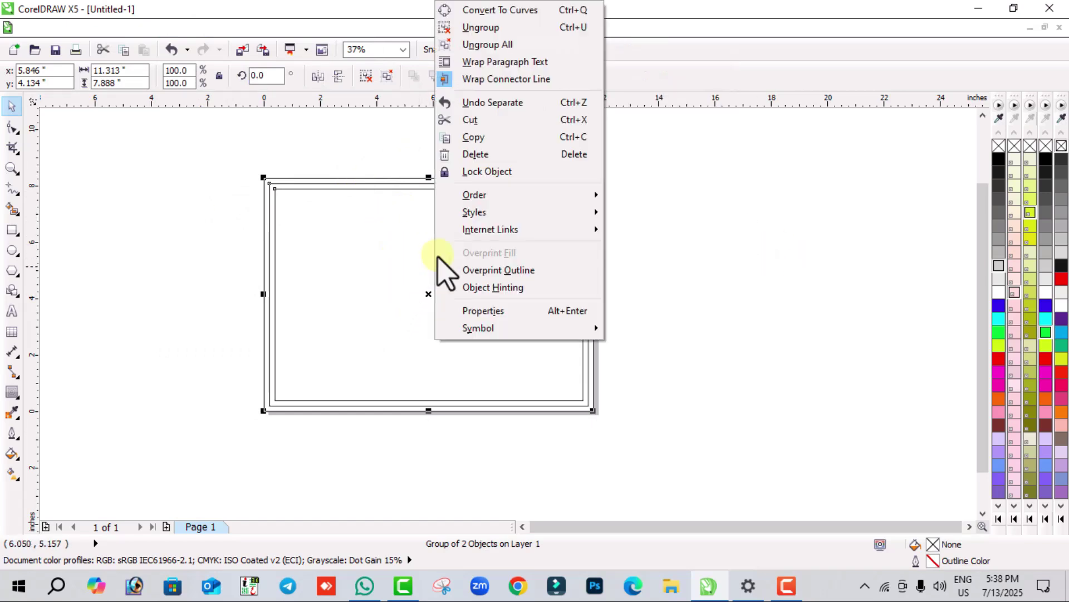
{"action": "left_click", "coordinate": [329, 358]}
{"action": "right_click", "coordinate": [330, 359]}
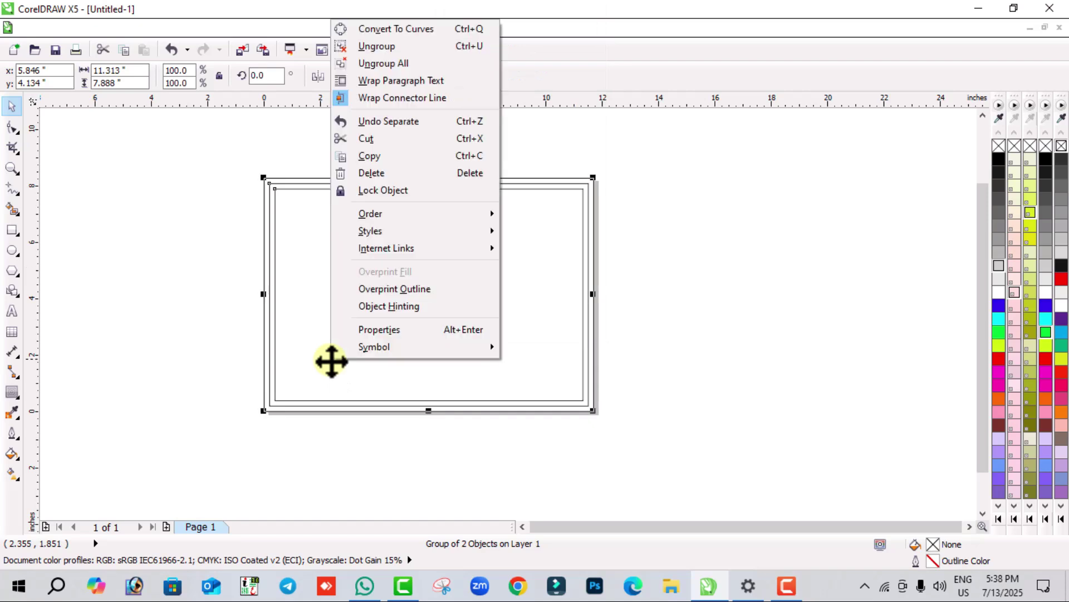
{"action": "left_click", "coordinate": [383, 63]}
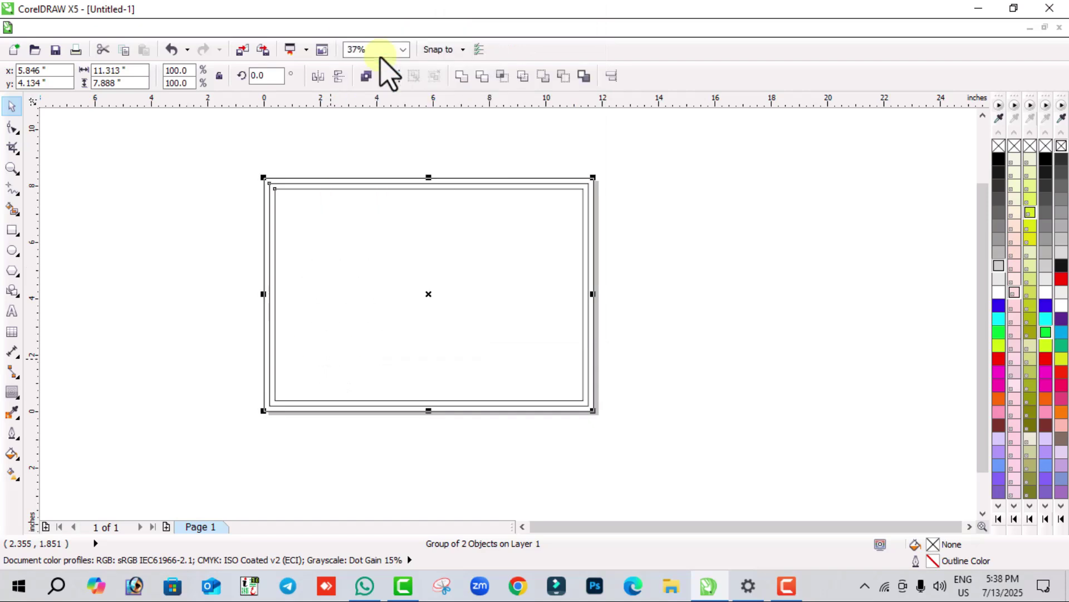
- Move the innermost rectangle aside to test that it is independent, and undo the move
{"action": "left_click", "coordinate": [700, 246]}
{"action": "left_click_drag", "start_coordinate": [561, 259], "coordinate": [673, 270]}
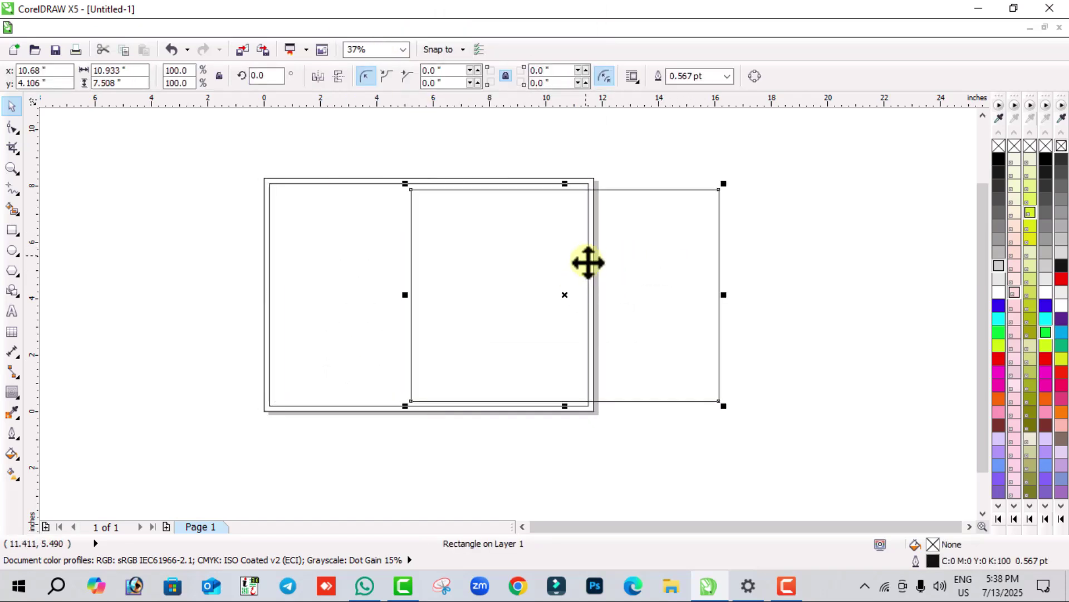
{"action": "key", "text": "ctrl+z"}
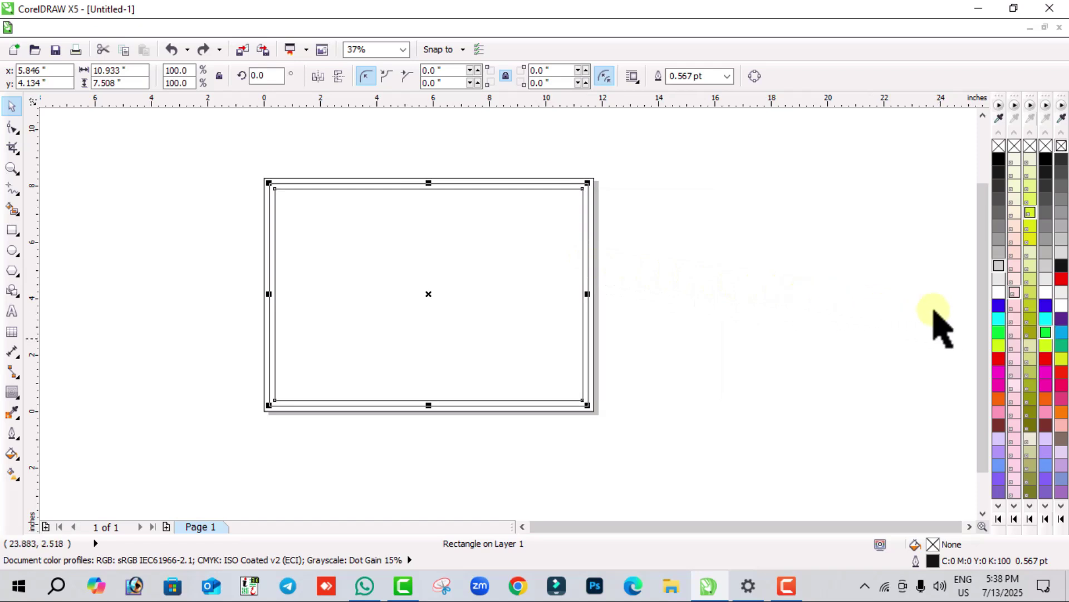
- Try a cyan fill and outline on the innermost rectangle, then change it to a blue fill with a black outline
{"action": "left_click", "coordinate": [998, 318]}
{"action": "right_click", "coordinate": [1000, 322]}
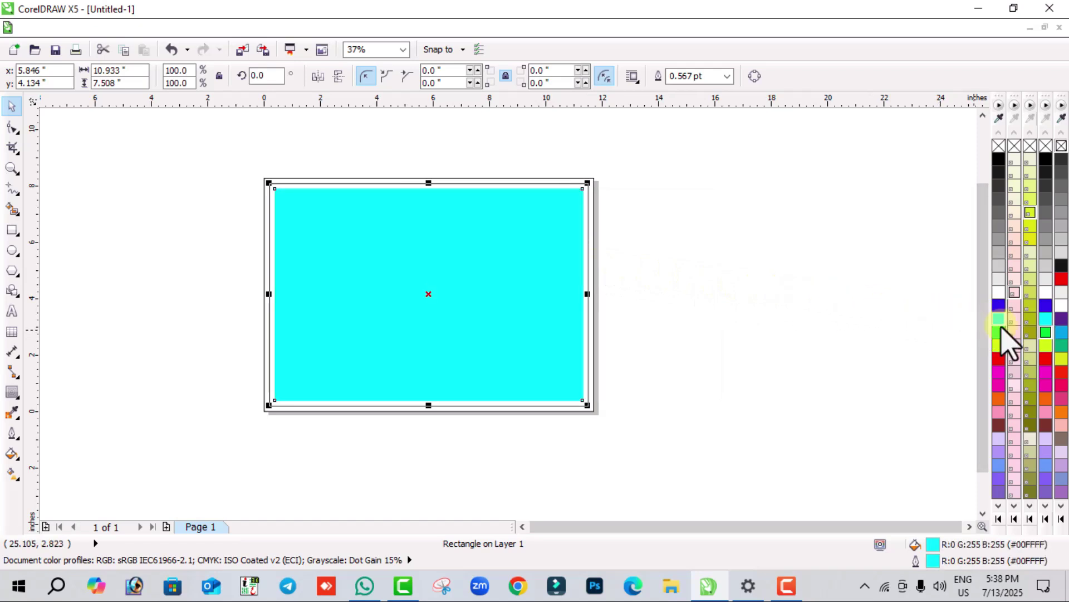
{"action": "right_click", "coordinate": [998, 161]}
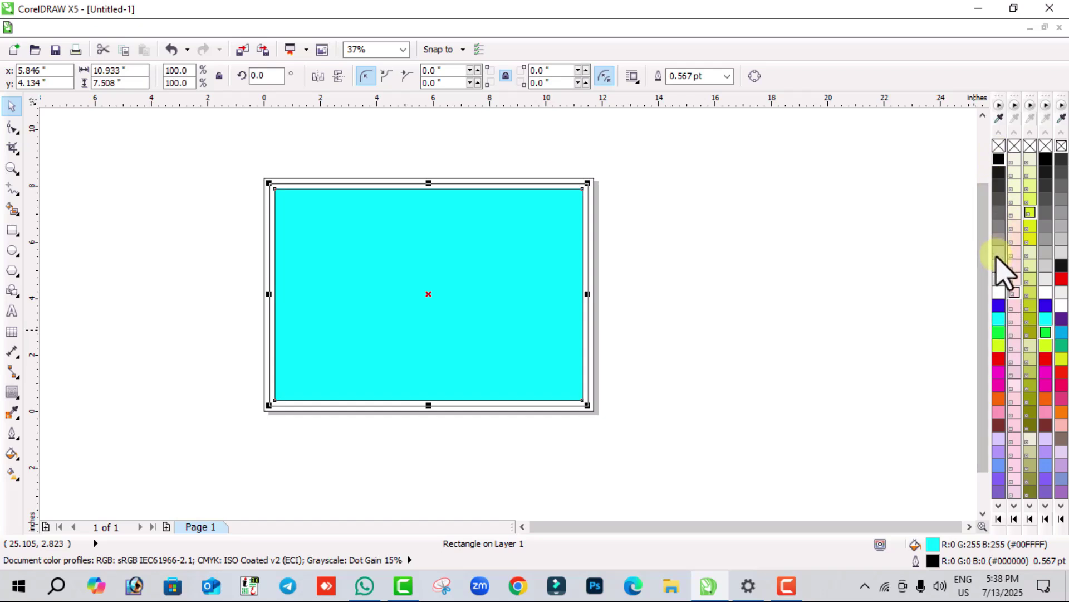
{"action": "left_click", "coordinate": [999, 306]}
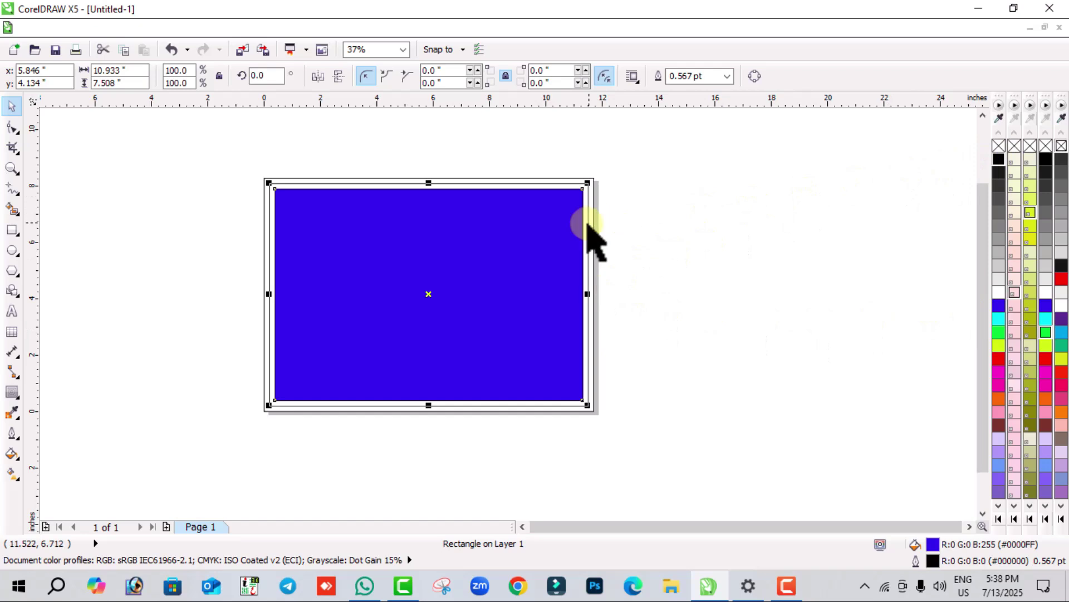
{"action": "left_click", "coordinate": [659, 280]}
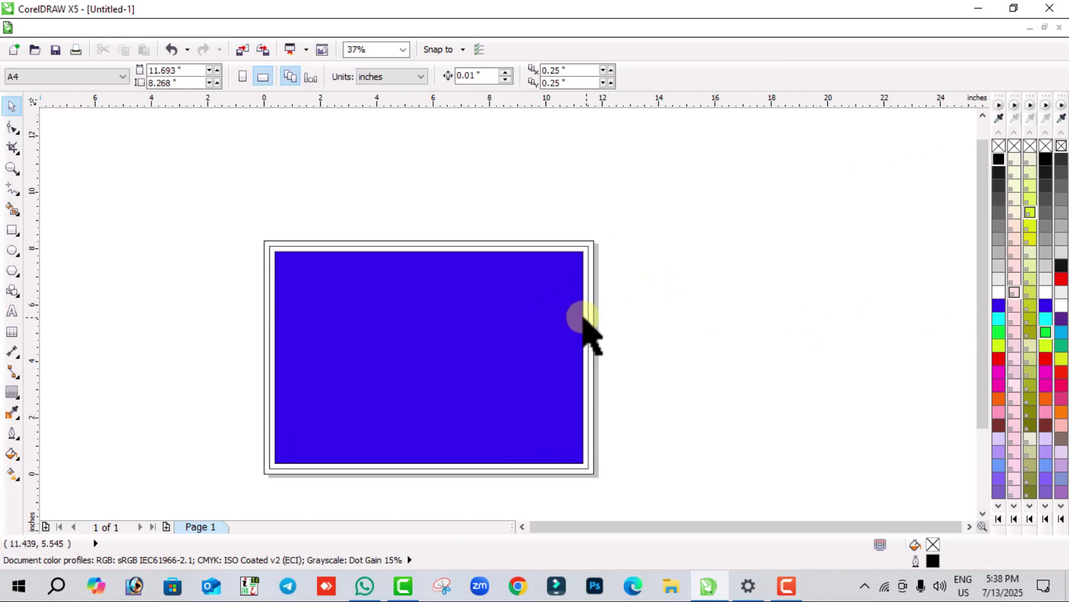
- Replace the blue fill of the innermost rectangle with white
{"action": "scroll", "coordinate": [577, 317], "scroll_direction": "up", "scroll_amount": 5}
{"action": "left_click", "coordinate": [584, 320]}
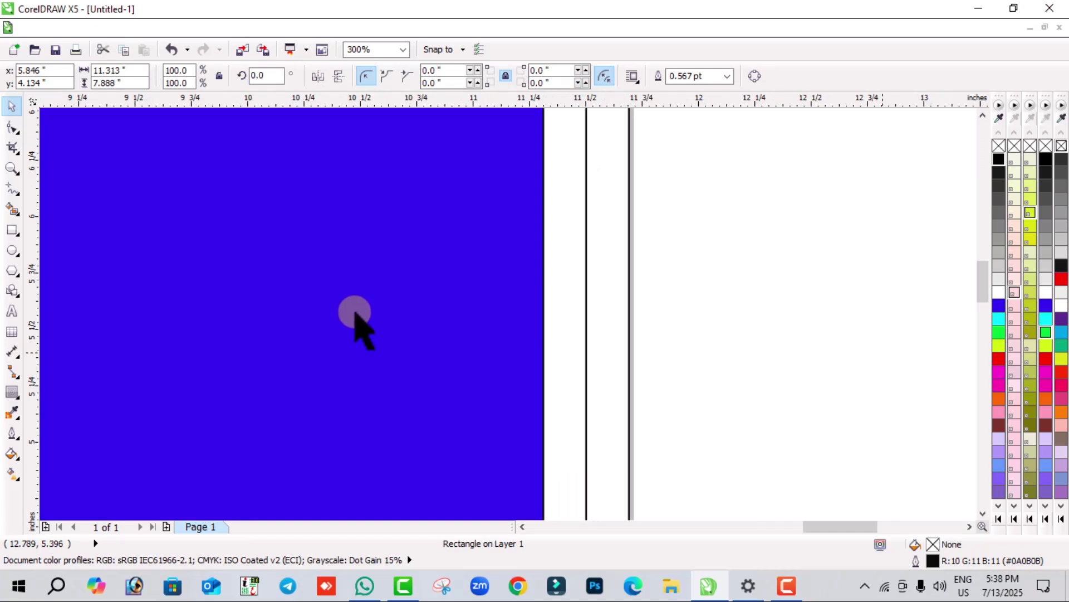
{"action": "scroll", "coordinate": [351, 326], "scroll_direction": "down", "scroll_amount": 2}
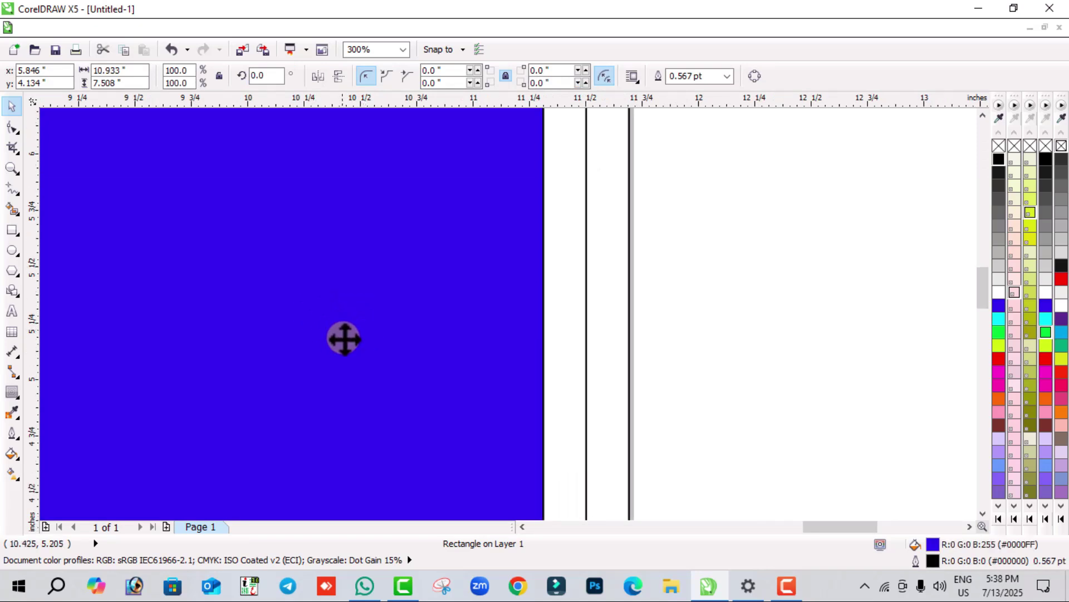
{"action": "scroll", "coordinate": [344, 338], "scroll_direction": "down", "scroll_amount": 5}
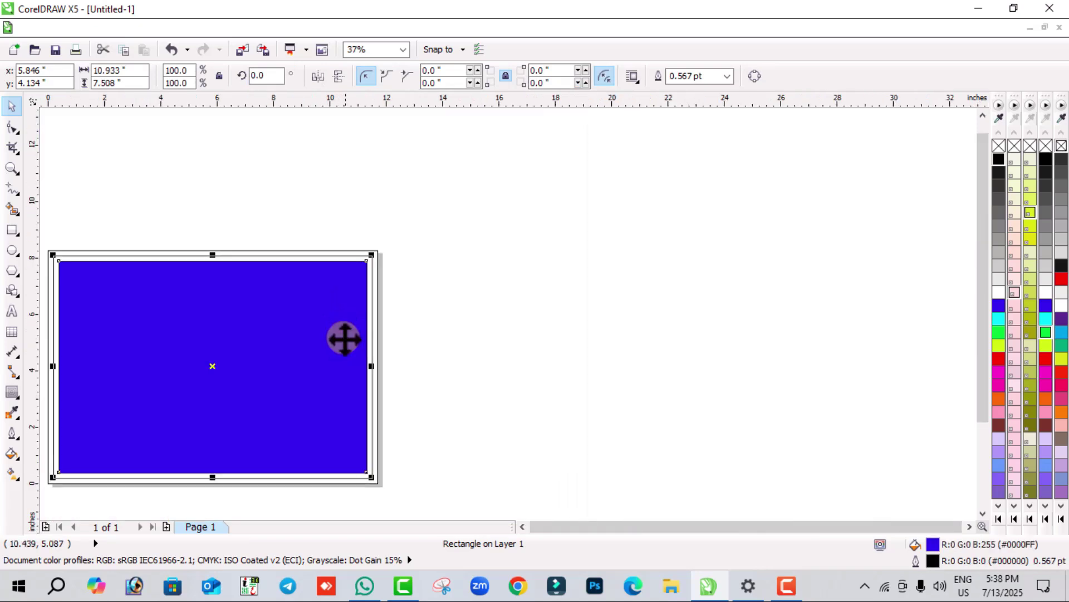
{"action": "left_click", "coordinate": [997, 292]}
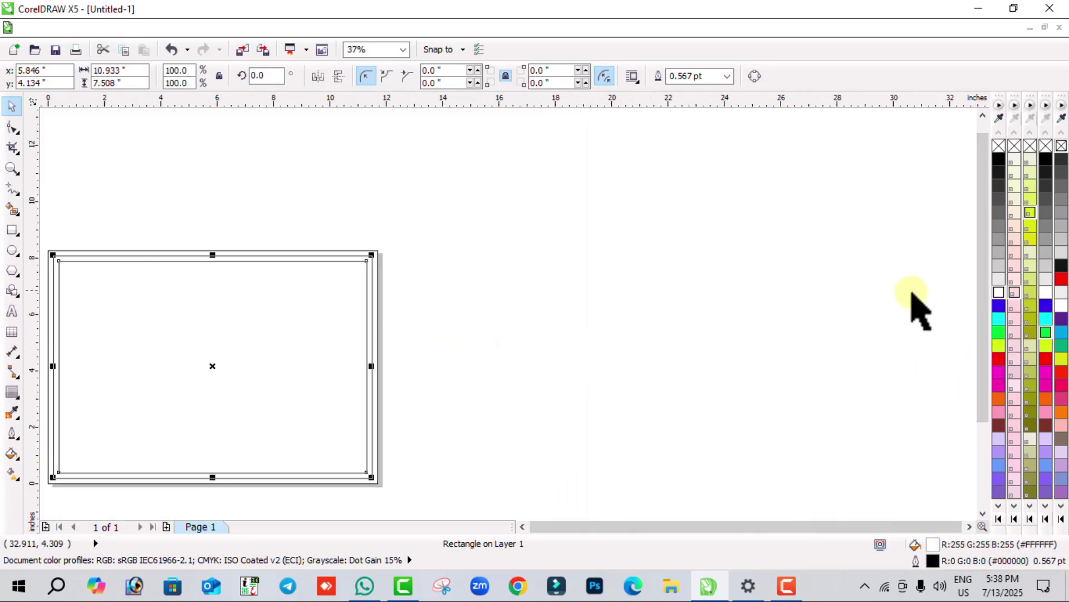
- Test moving the innermost rectangle with its white fill and again without any fill, undoing each move
{"action": "left_click", "coordinate": [198, 164]}
{"action": "left_click", "coordinate": [250, 288]}
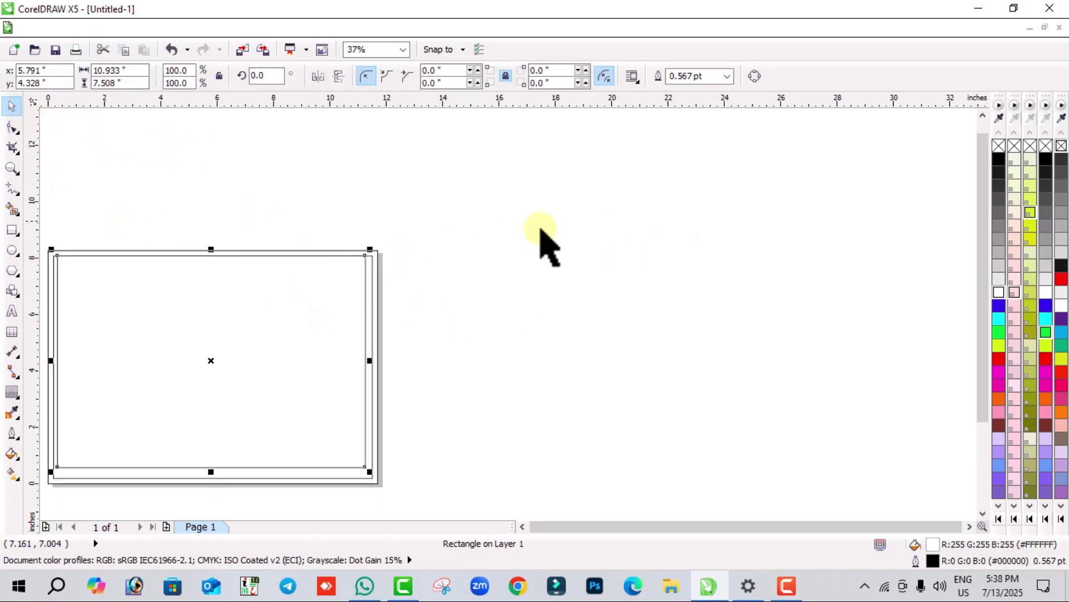
{"action": "key", "text": "ctrl+z"}
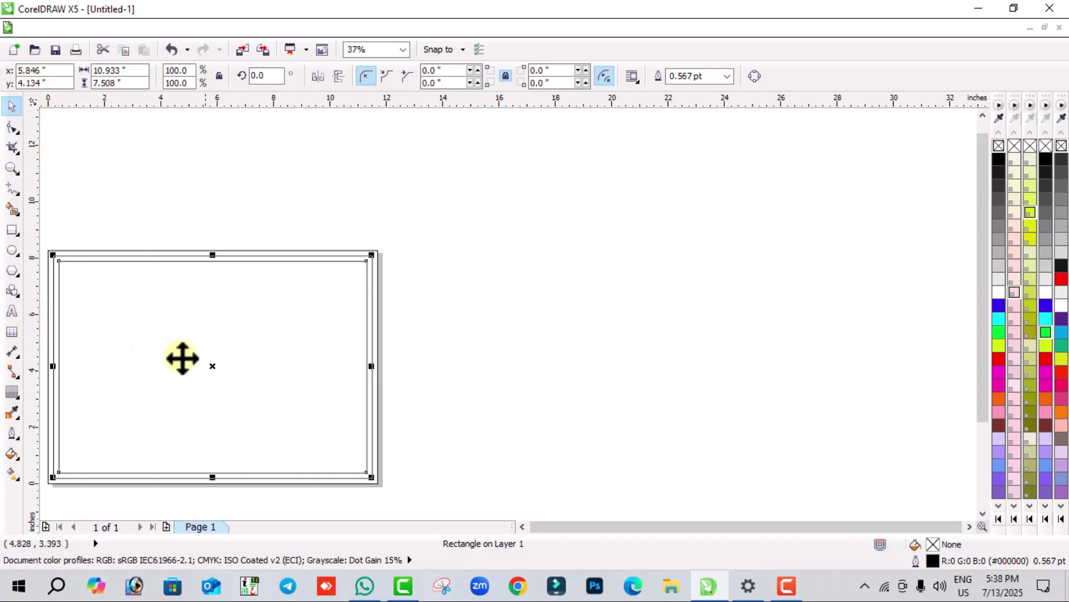
{"action": "left_click_drag", "start_coordinate": [215, 366], "coordinate": [316, 366]}
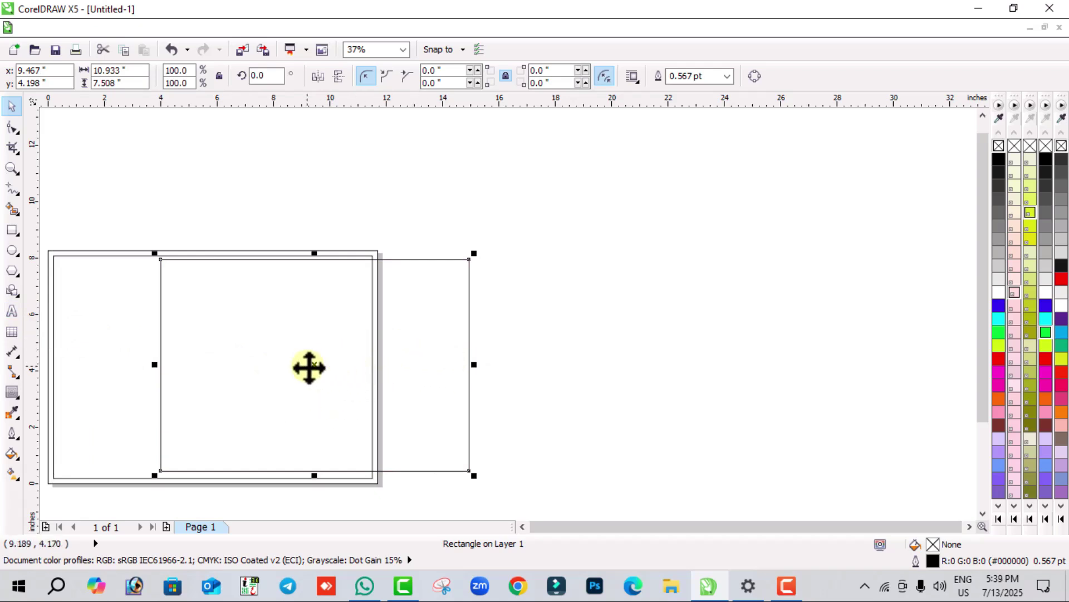
{"action": "key", "text": "ctrl+z"}
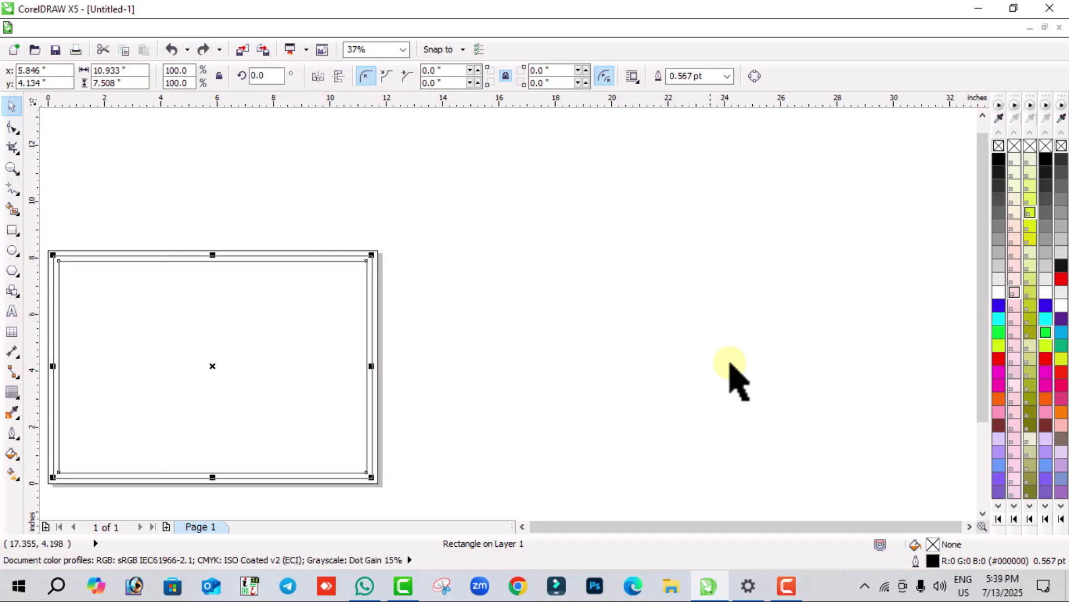
- Fill the innermost rectangle white, try moving it over the other borders, and undo the move
{"action": "left_click", "coordinate": [999, 292]}
{"action": "left_click_drag", "start_coordinate": [210, 370], "coordinate": [297, 368]}
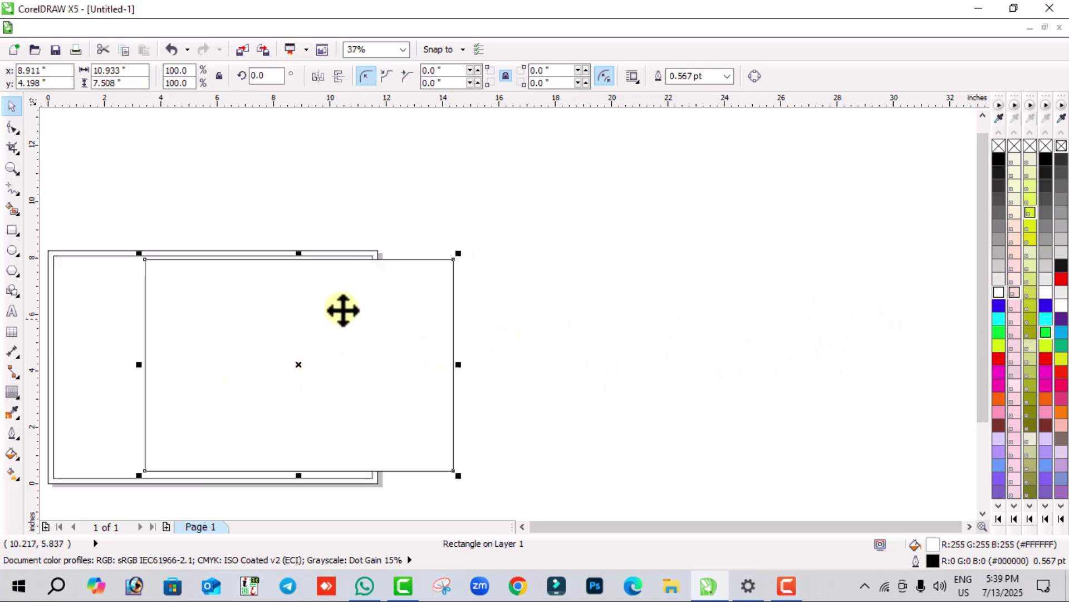
{"action": "key", "text": "ctrl+z"}
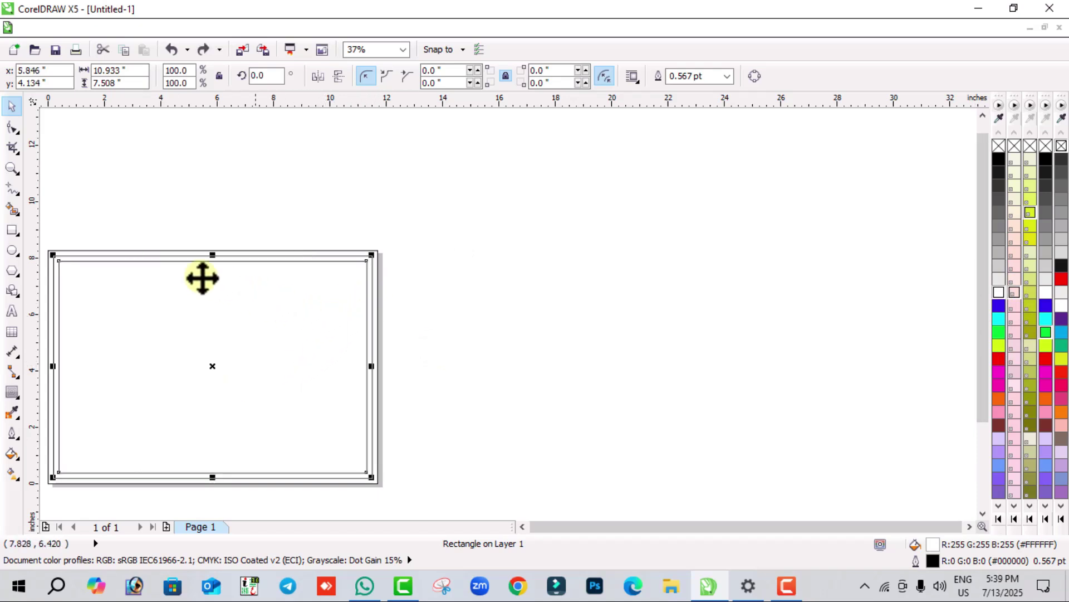
- Center the landscape page in the drawing area and examine the three nested border rectangles up close
{"action": "left_click", "coordinate": [11, 167]}
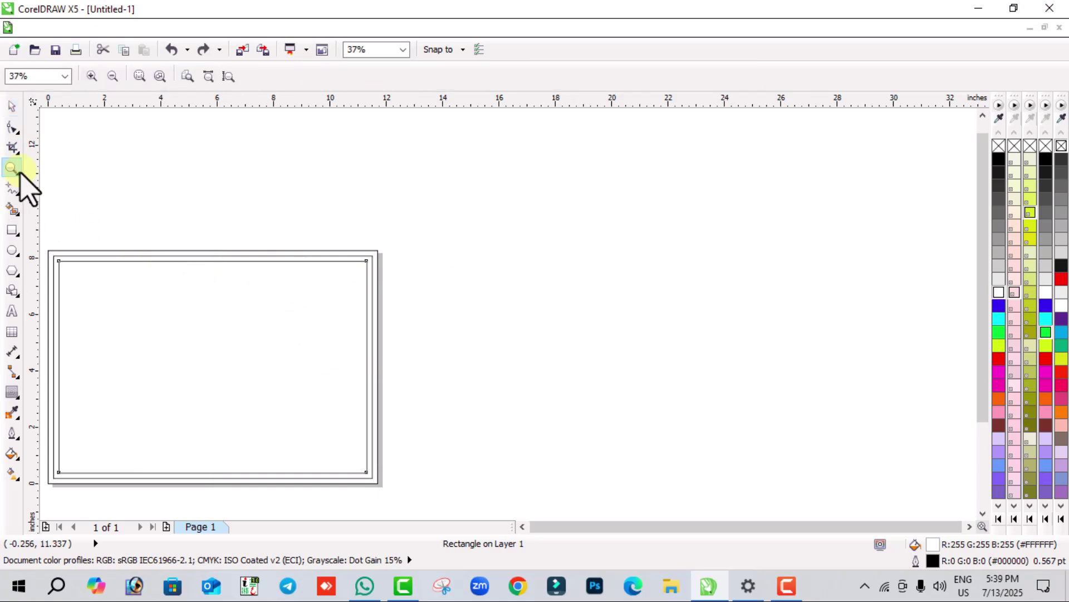
{"action": "left_click", "coordinate": [11, 107]}
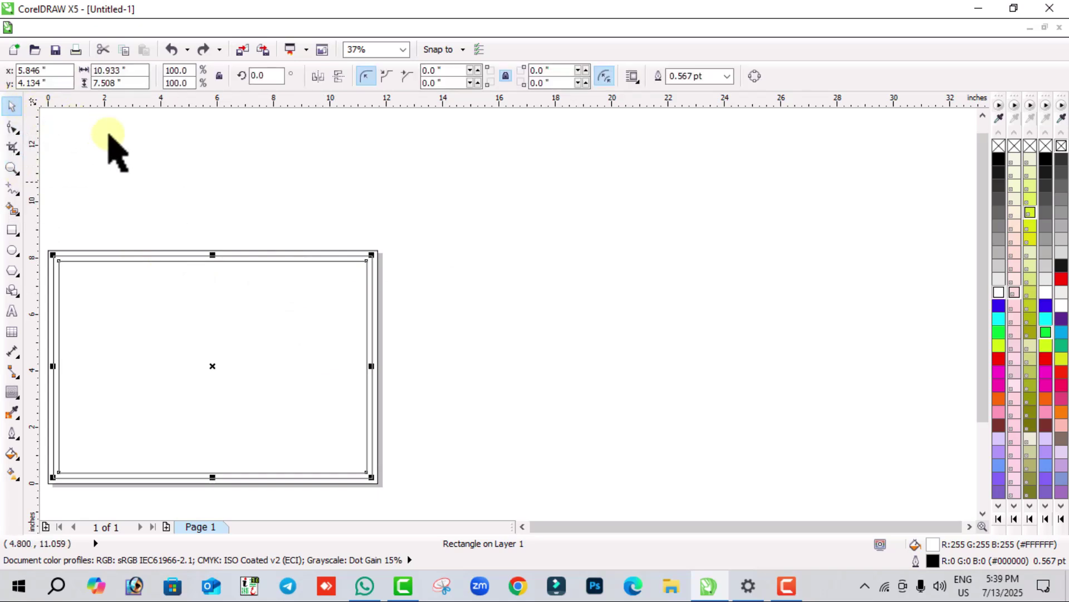
{"action": "key", "text": "h"}
{"action": "left_click_drag", "start_coordinate": [214, 334], "coordinate": [392, 283]}
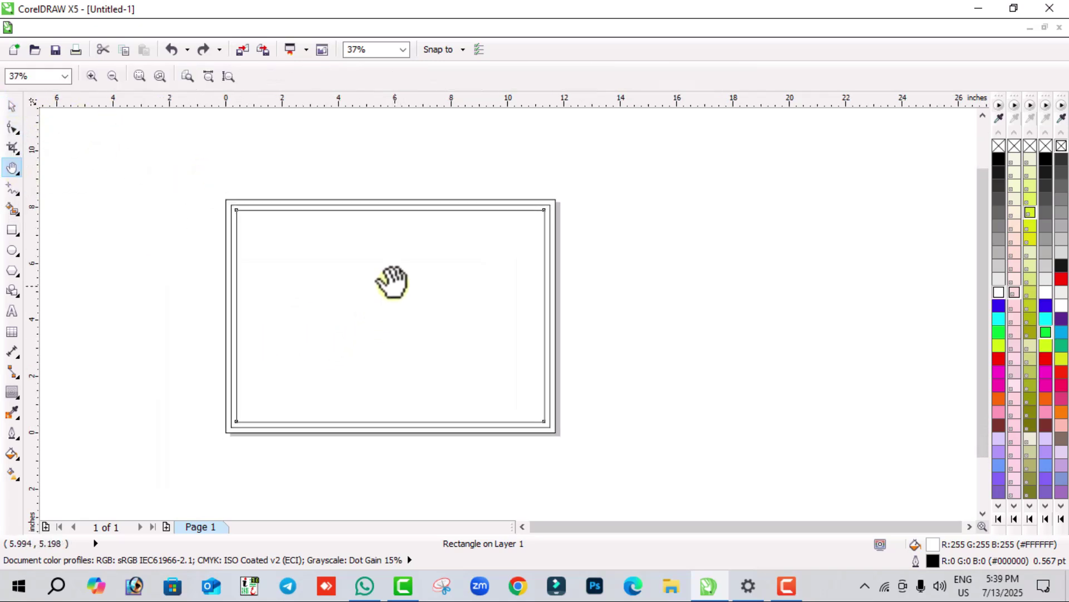
{"action": "left_click", "coordinate": [11, 106]}
{"action": "left_click", "coordinate": [172, 143]}
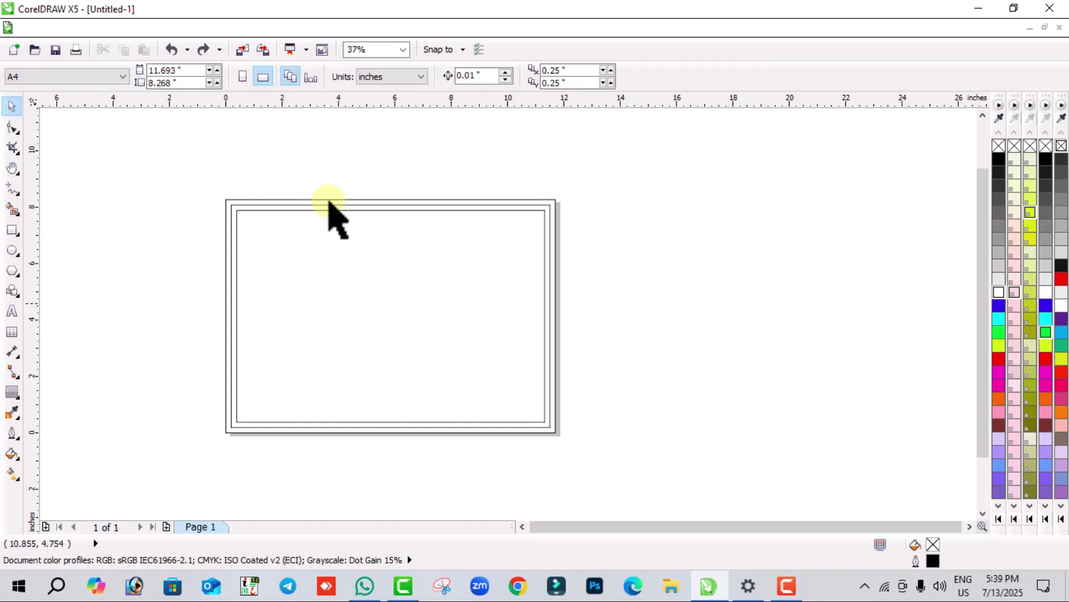
{"action": "scroll", "coordinate": [538, 299], "scroll_direction": "up", "scroll_amount": 3}
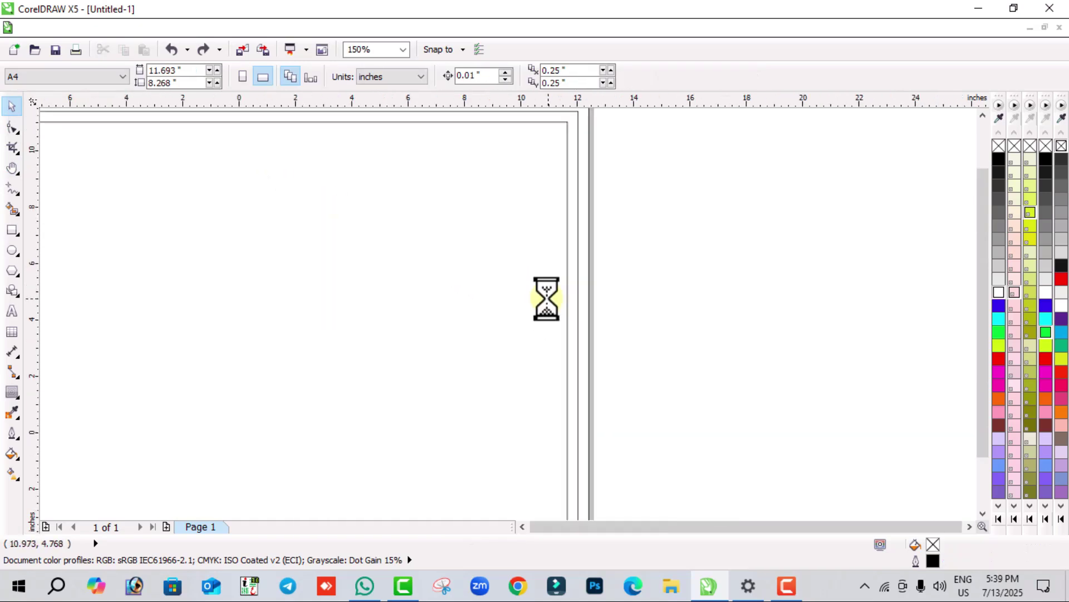
{"action": "scroll", "coordinate": [552, 306], "scroll_direction": "down", "scroll_amount": 3}
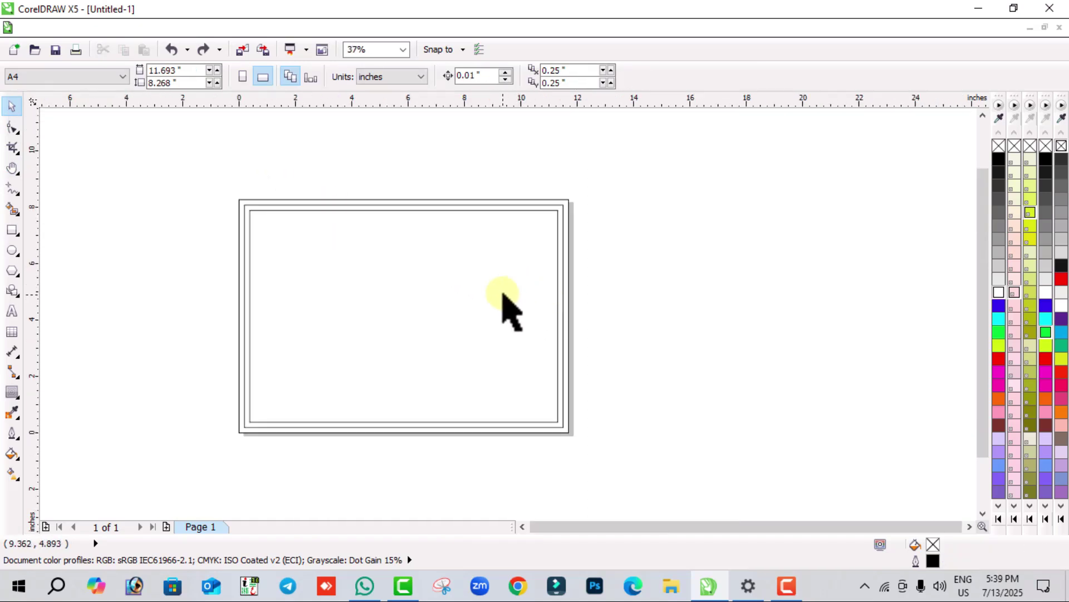
{"action": "scroll", "coordinate": [502, 292], "scroll_direction": "up", "scroll_amount": 2}
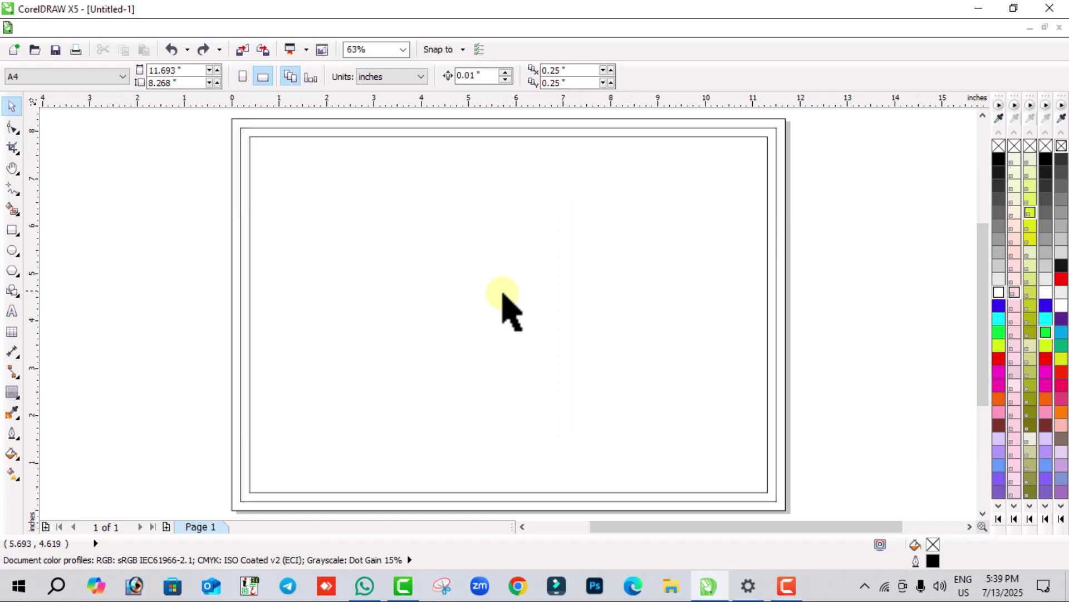
{"action": "scroll", "coordinate": [525, 279], "scroll_direction": "down", "scroll_amount": 2}
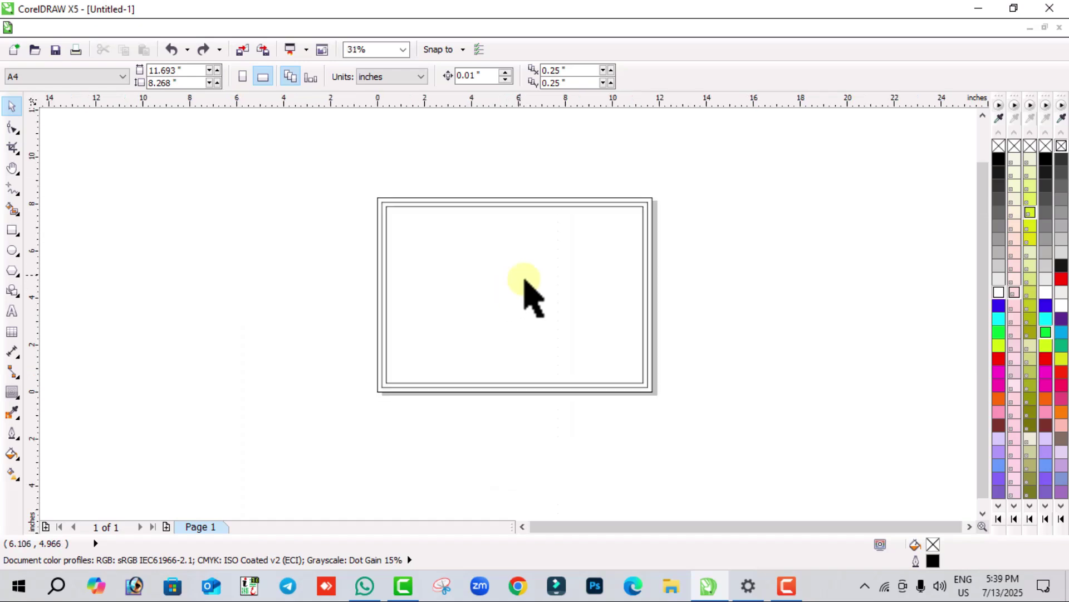
{"action": "scroll", "coordinate": [525, 279], "scroll_direction": "up", "scroll_amount": 2}
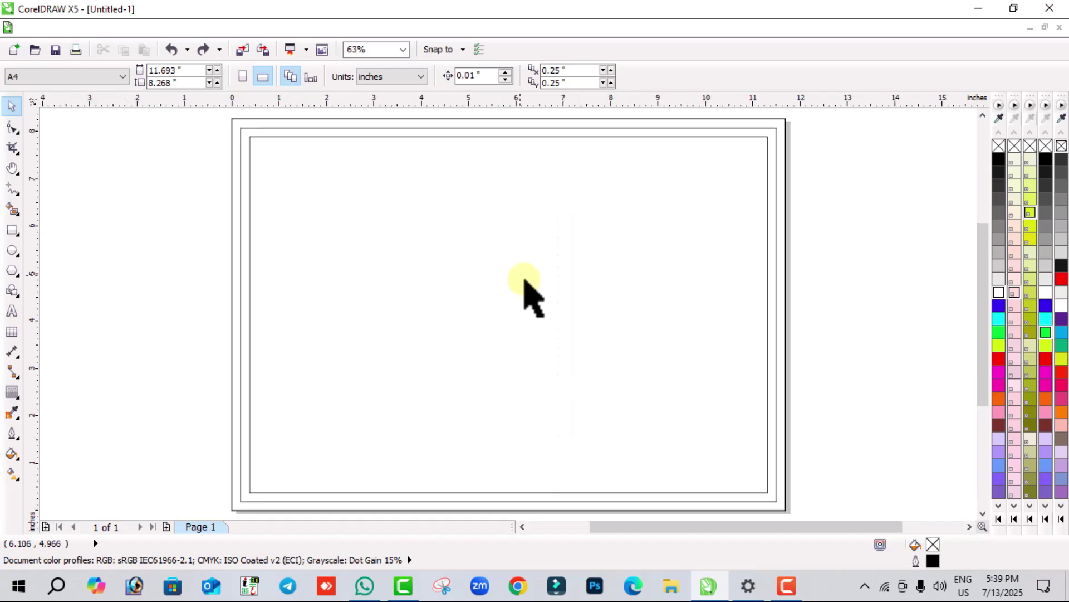
- Select the innermost border rectangle and apply the white fill again
{"action": "left_click", "coordinate": [249, 232]}
{"action": "left_click", "coordinate": [998, 292]}
{"action": "left_click", "coordinate": [841, 287]}
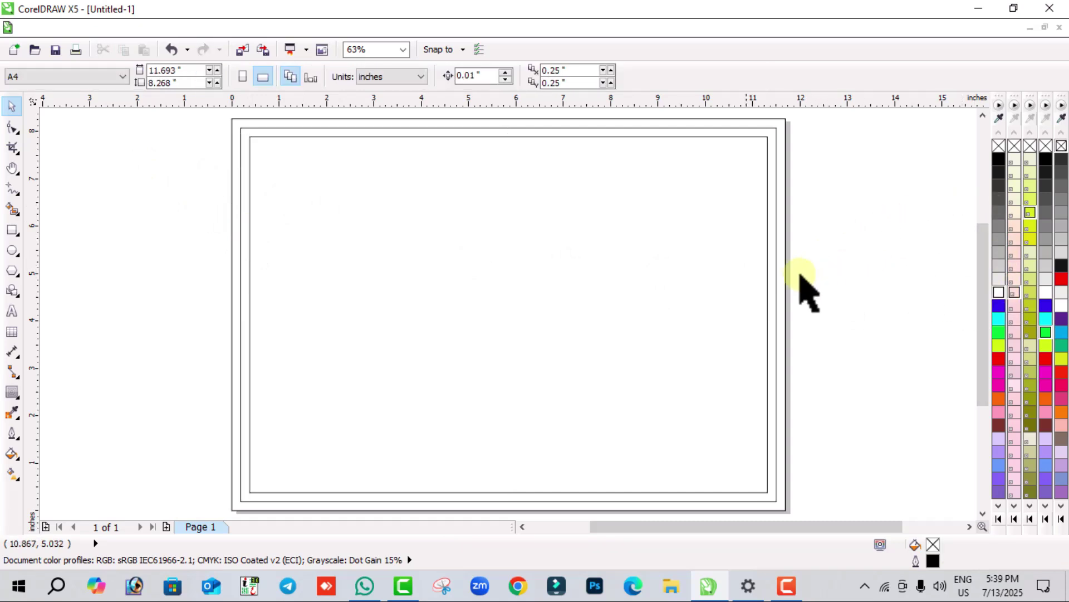
- Fill the middle border rectangle with black
{"action": "left_click", "coordinate": [777, 295]}
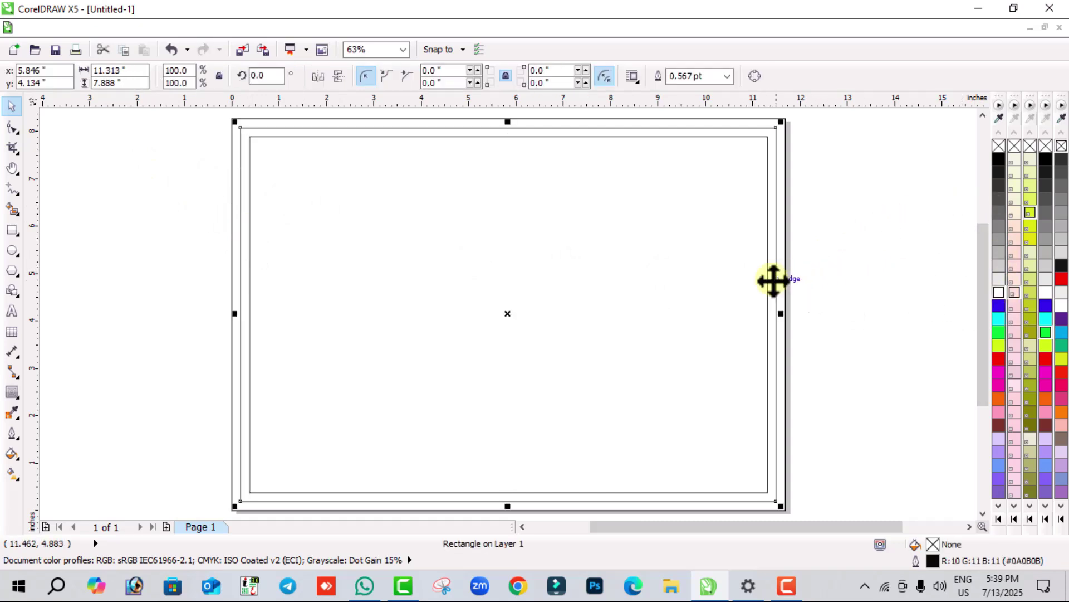
{"action": "left_click", "coordinate": [996, 163]}
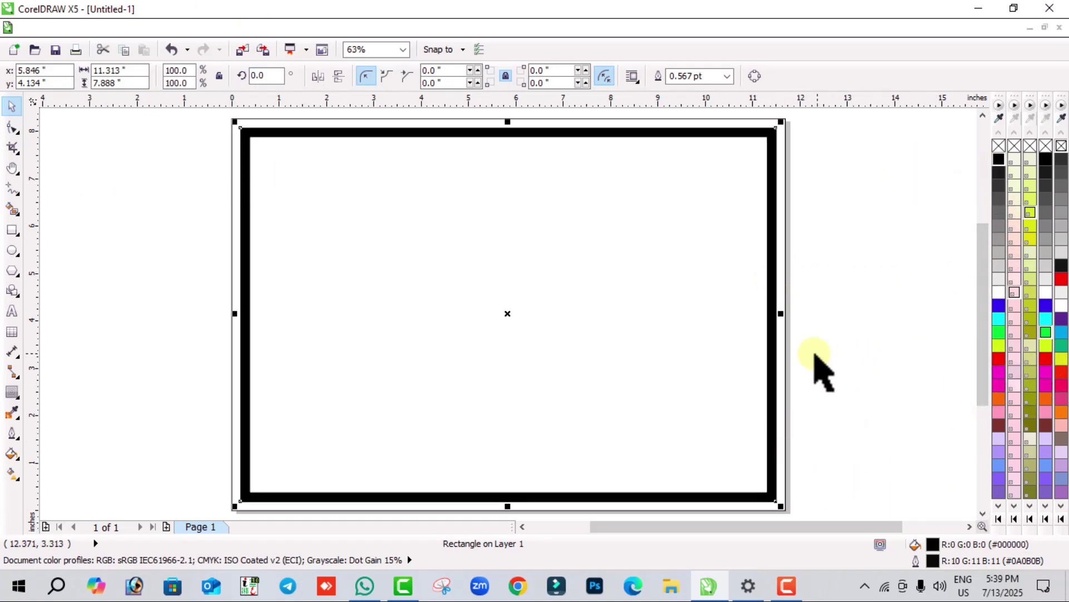
{"action": "left_click", "coordinate": [790, 362]}
- Fill the outermost page-sized rectangle with red and deselect it
{"action": "left_click", "coordinate": [781, 367]}
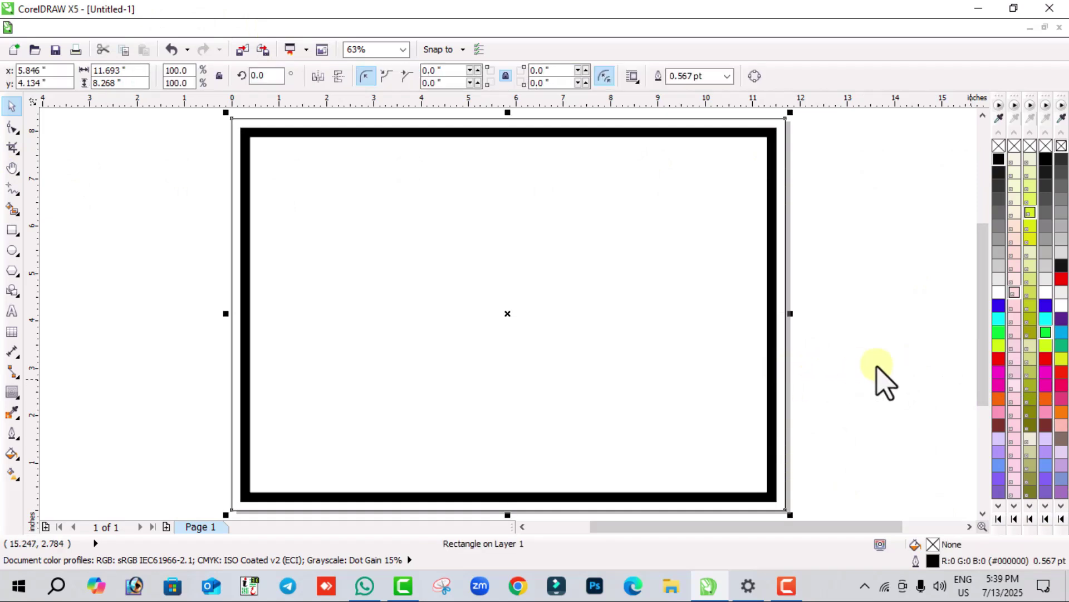
{"action": "left_click", "coordinate": [1045, 365]}
{"action": "left_click", "coordinate": [906, 373]}
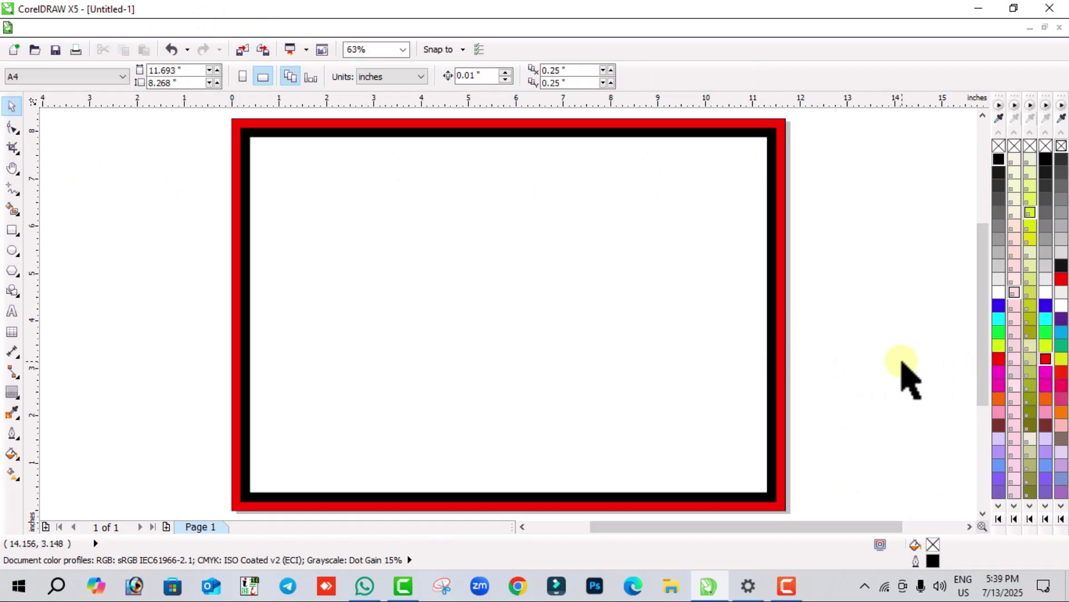
- Recolor the middle border rectangle, trying red and magenta before settling on a yellow fill, and deselect it
{"action": "left_click", "coordinate": [777, 369]}
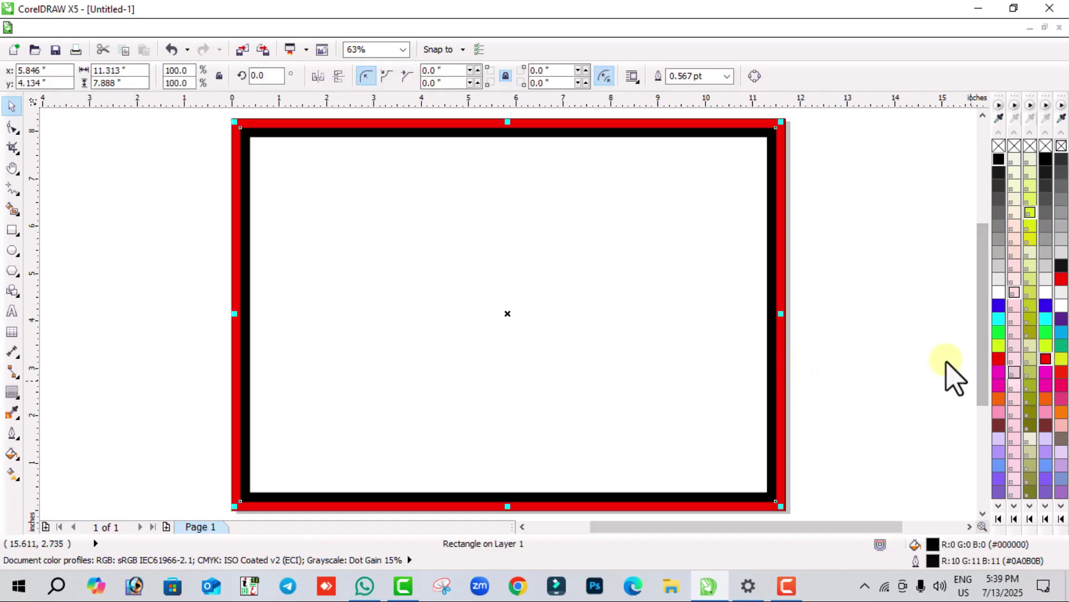
{"action": "left_click", "coordinate": [998, 358]}
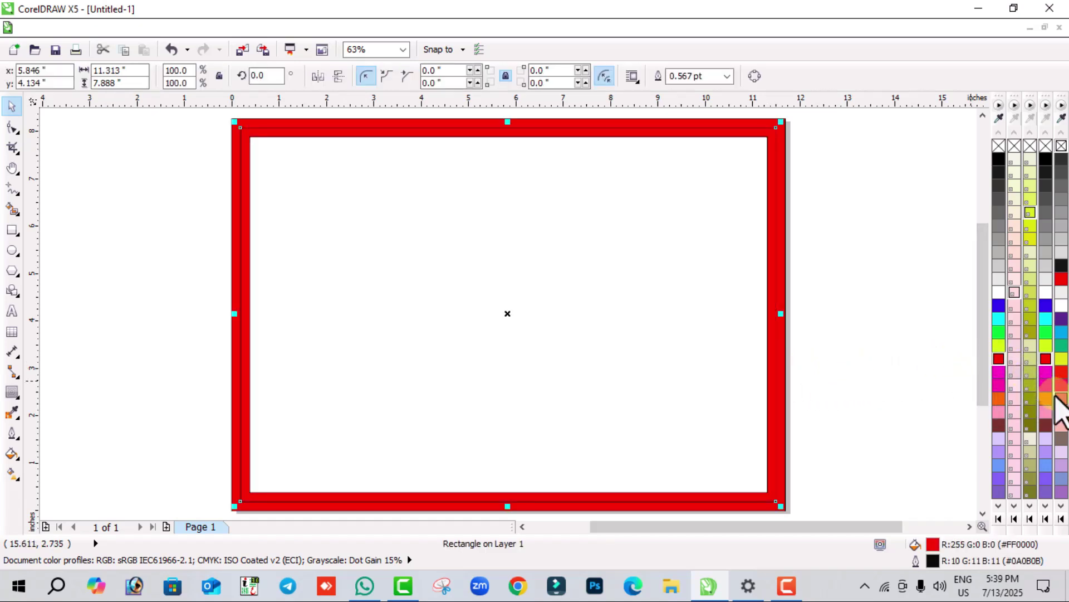
{"action": "left_click", "coordinate": [1047, 384]}
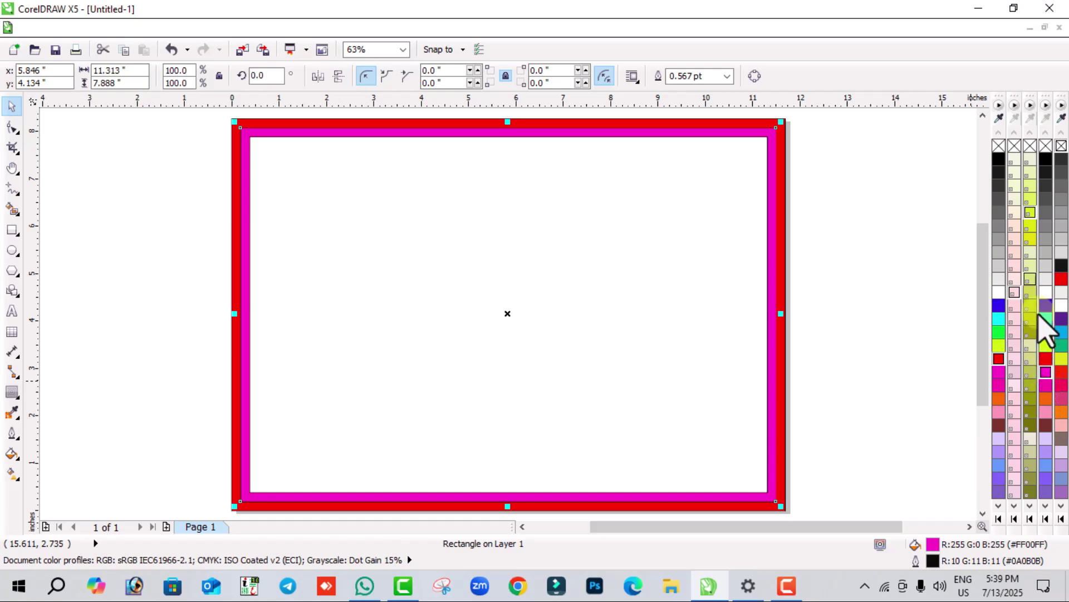
{"action": "left_click", "coordinate": [1030, 239]}
{"action": "left_click", "coordinate": [919, 273]}
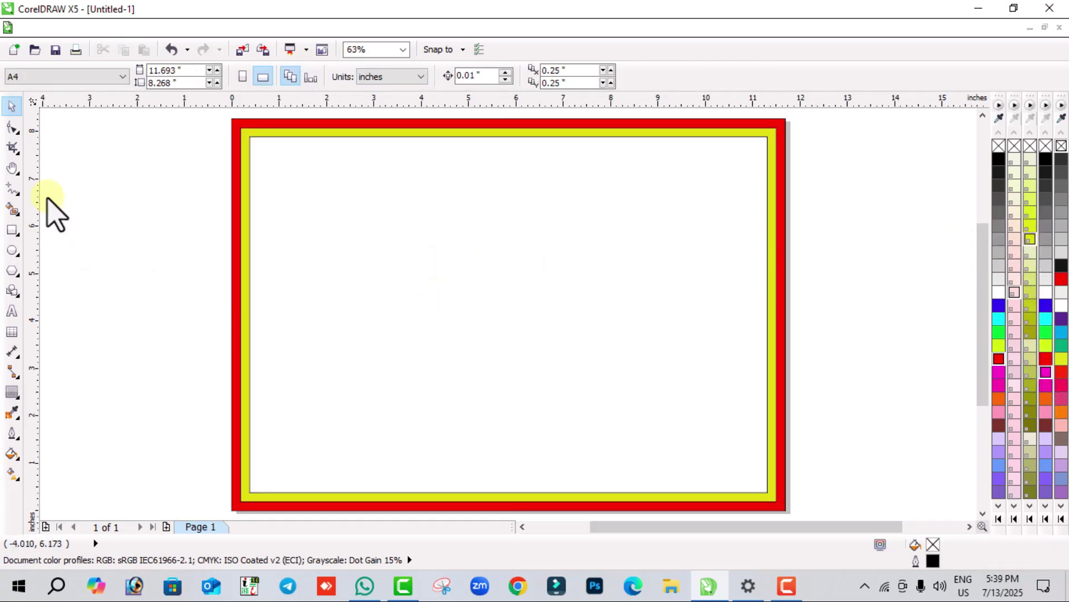
- Draw a rectangle about 4.49 by 7.51 inches from the innermost border's top-left corner, spanning its full height
{"action": "left_click", "coordinate": [12, 231]}
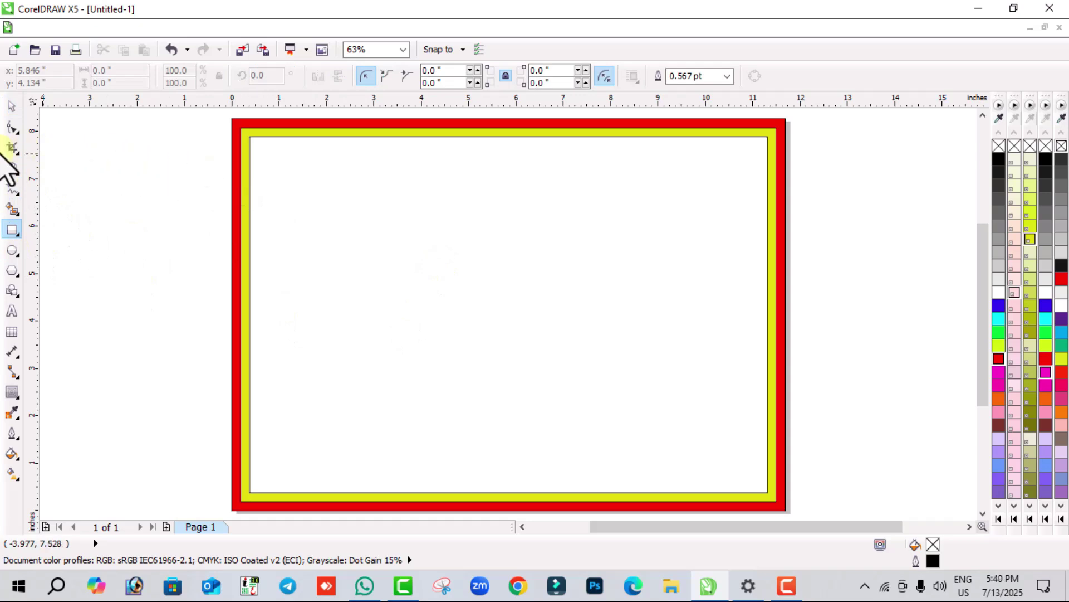
{"action": "right_click", "coordinate": [13, 233]}
{"action": "left_click", "coordinate": [12, 231]}
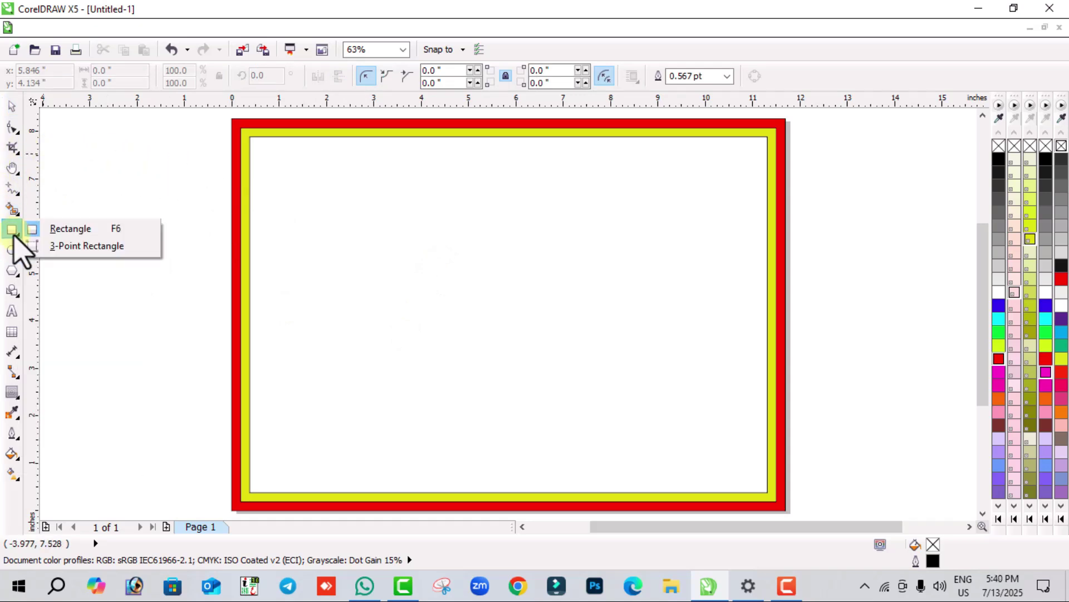
{"action": "left_click", "coordinate": [247, 140]}
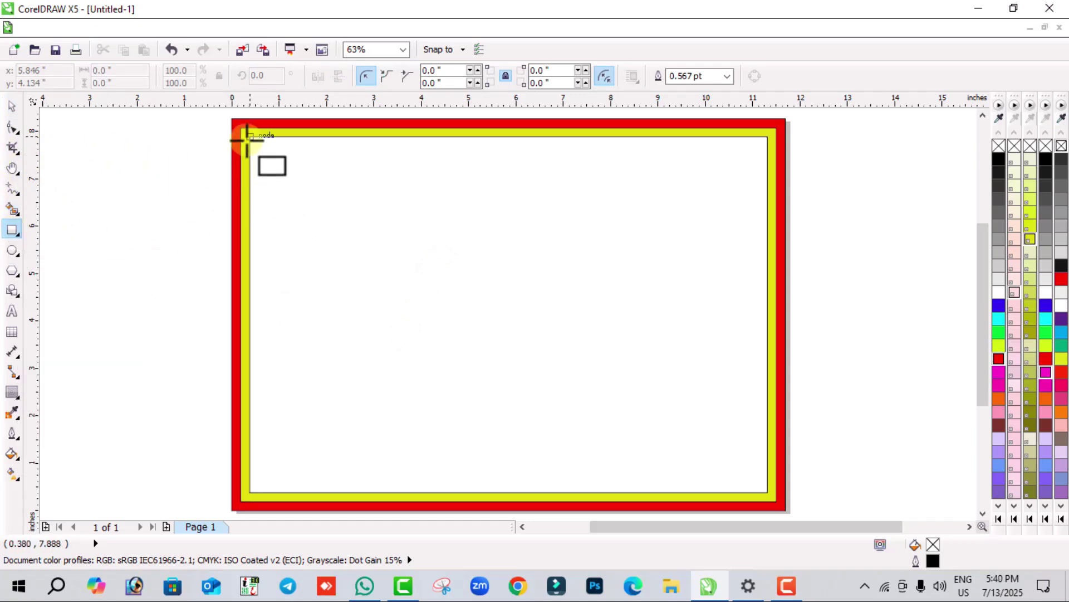
{"action": "left_click_drag", "start_coordinate": [249, 135], "coordinate": [462, 489]}
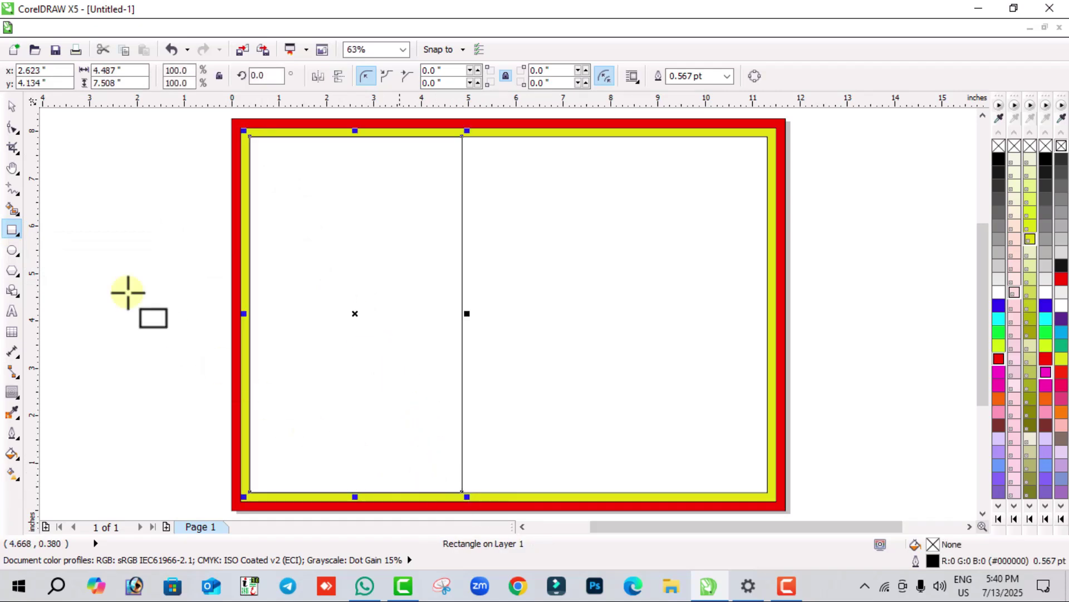
- Try rounding the new rectangle's four corners to about 0.678 inches with the Shape tool, and undo the rounding
{"action": "left_click", "coordinate": [13, 127]}
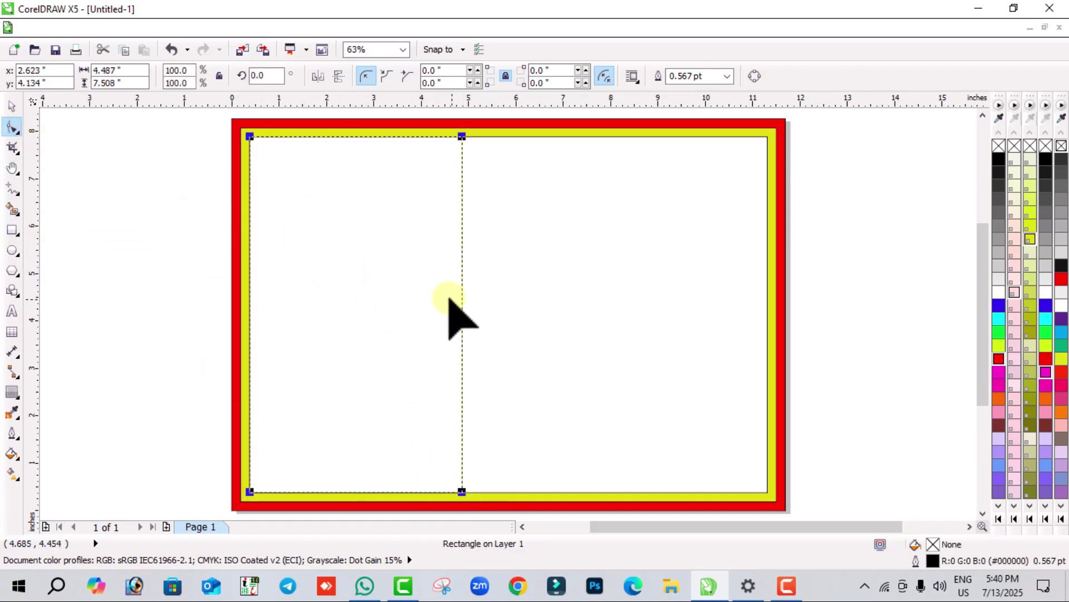
{"action": "left_click_drag", "start_coordinate": [461, 136], "coordinate": [433, 133]}
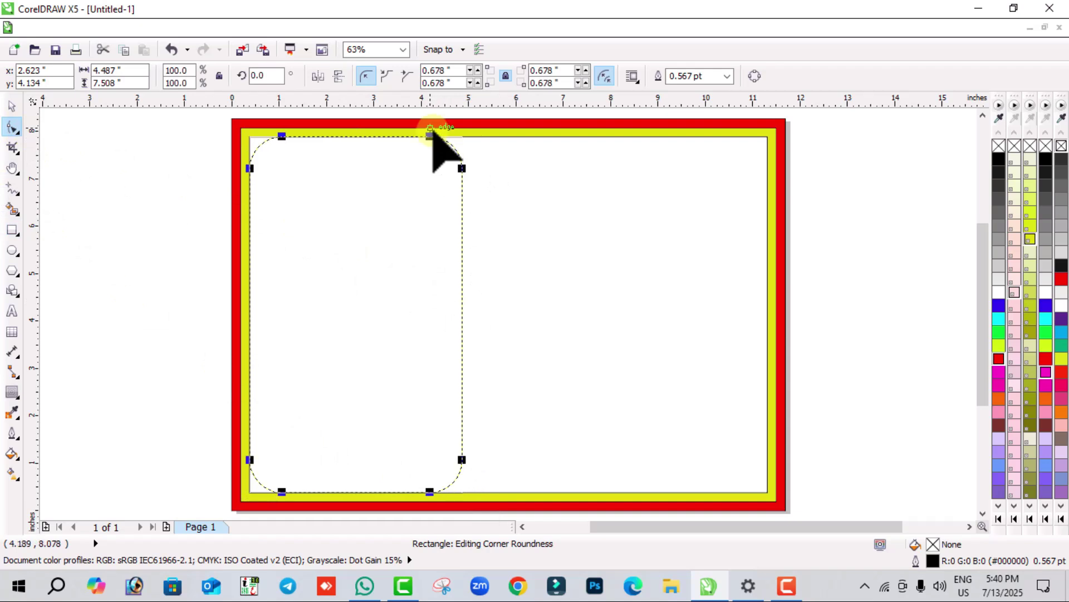
{"action": "key", "text": "ctrl+z"}
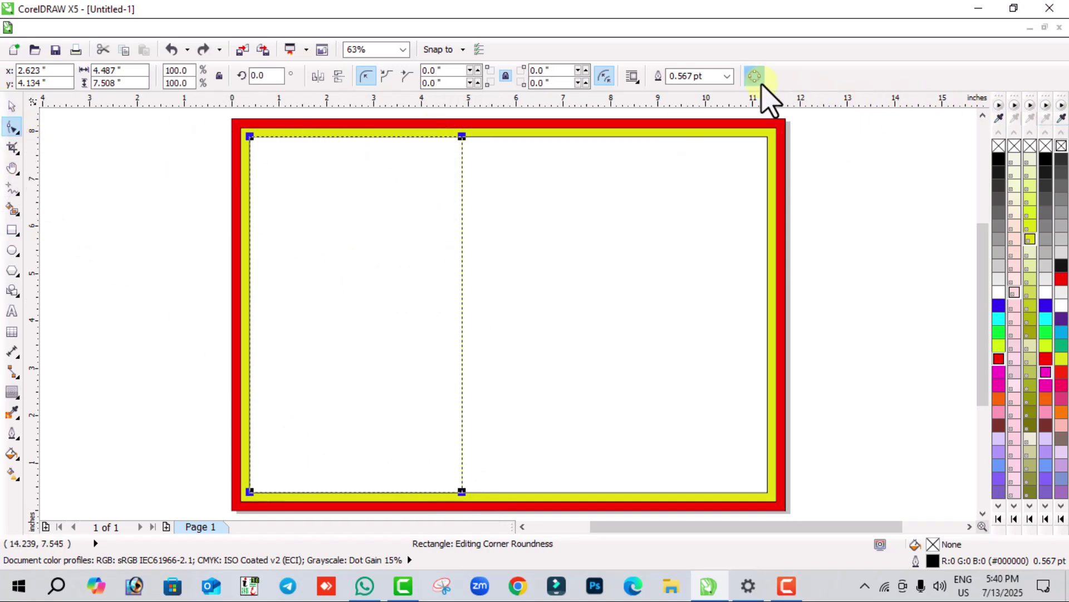
- Convert the rectangle to curves, narrow it to about 4.21 inches, and add a node on its right edge pulled inward into a V-shaped notch
{"action": "left_click", "coordinate": [757, 77]}
{"action": "mouse_move", "coordinate": [462, 323]}
{"action": "left_mouse_down"}
{"action": "mouse_move", "coordinate": [425, 322]}
{"action": "mouse_move", "coordinate": [446, 323]}
{"action": "left_mouse_up"}
{"action": "double_click", "coordinate": [447, 322]}
{"action": "left_click_drag", "start_coordinate": [447, 322], "coordinate": [360, 300]}
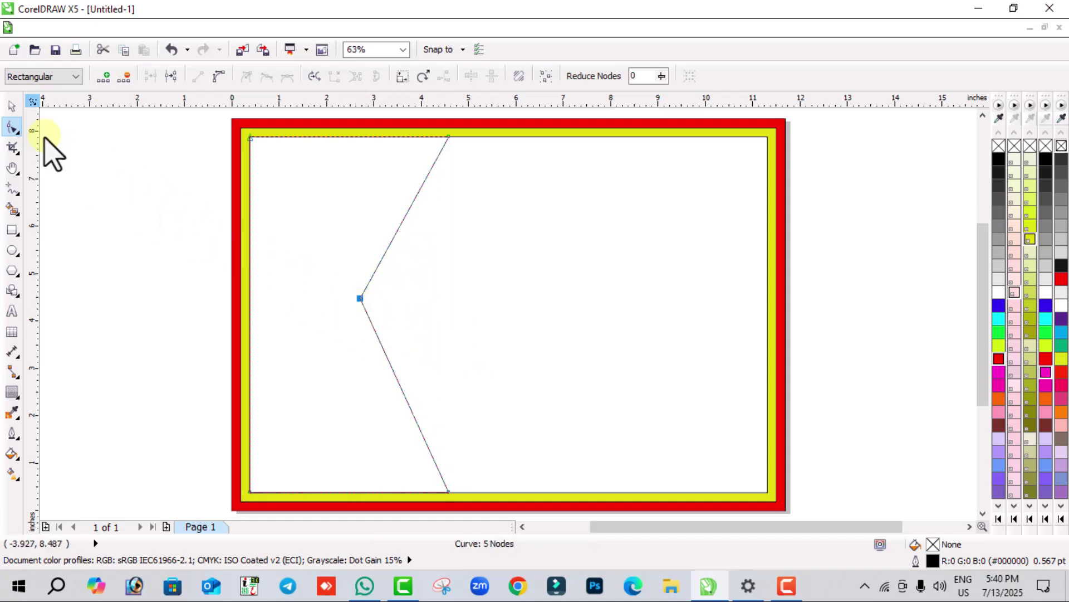
- Try red, pale pink and brown fills on the notched shape, settle on orange (#FF6600), and deselect it
{"action": "left_click", "coordinate": [12, 106]}
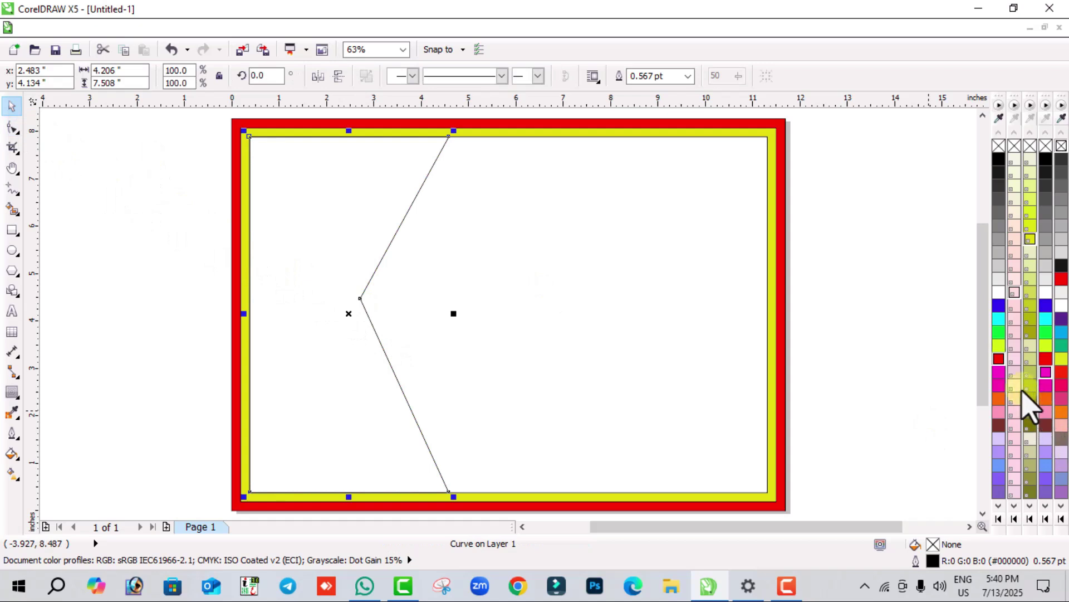
{"action": "left_click", "coordinate": [999, 359]}
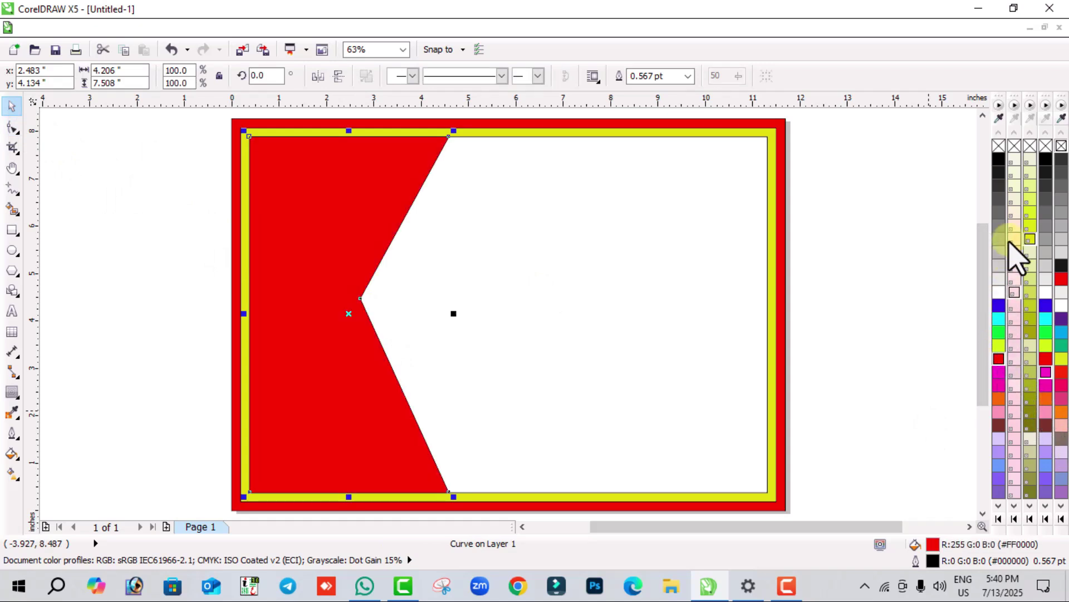
{"action": "left_click", "coordinate": [1014, 279]}
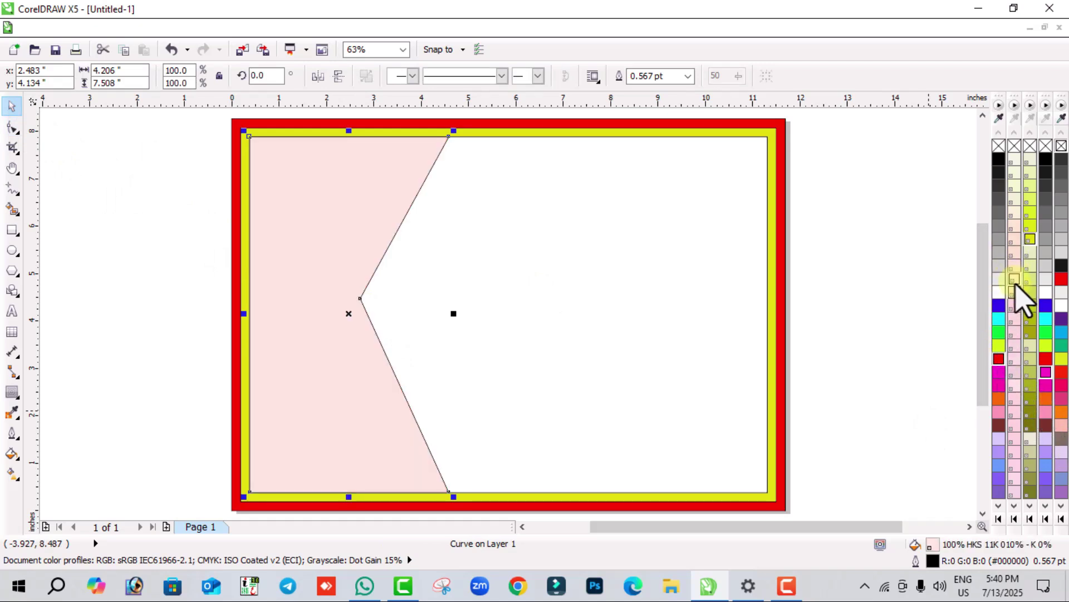
{"action": "left_click", "coordinate": [1046, 426]}
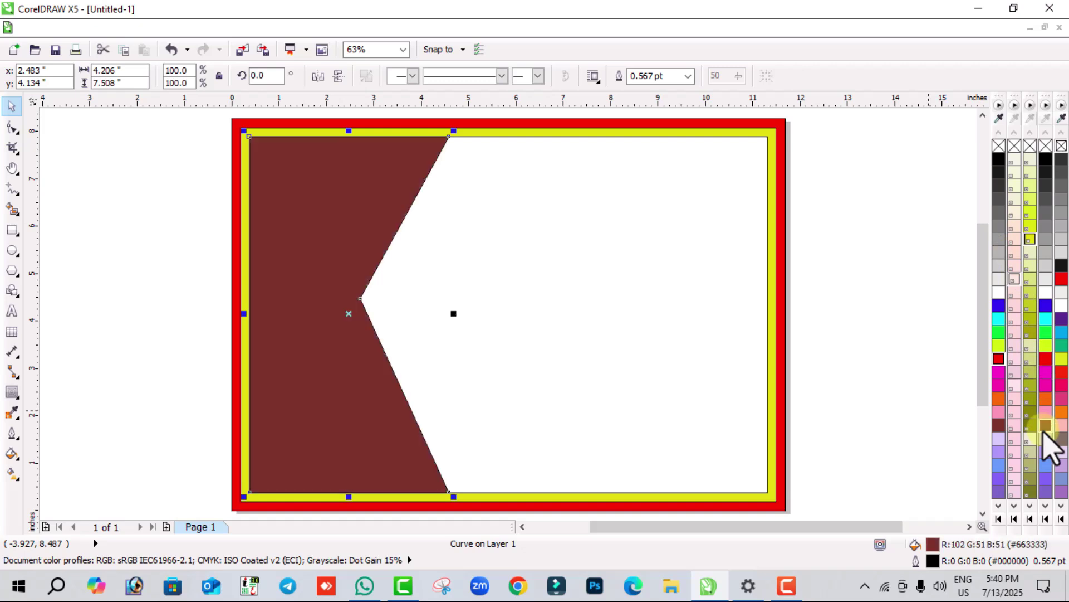
{"action": "left_click", "coordinate": [1046, 399]}
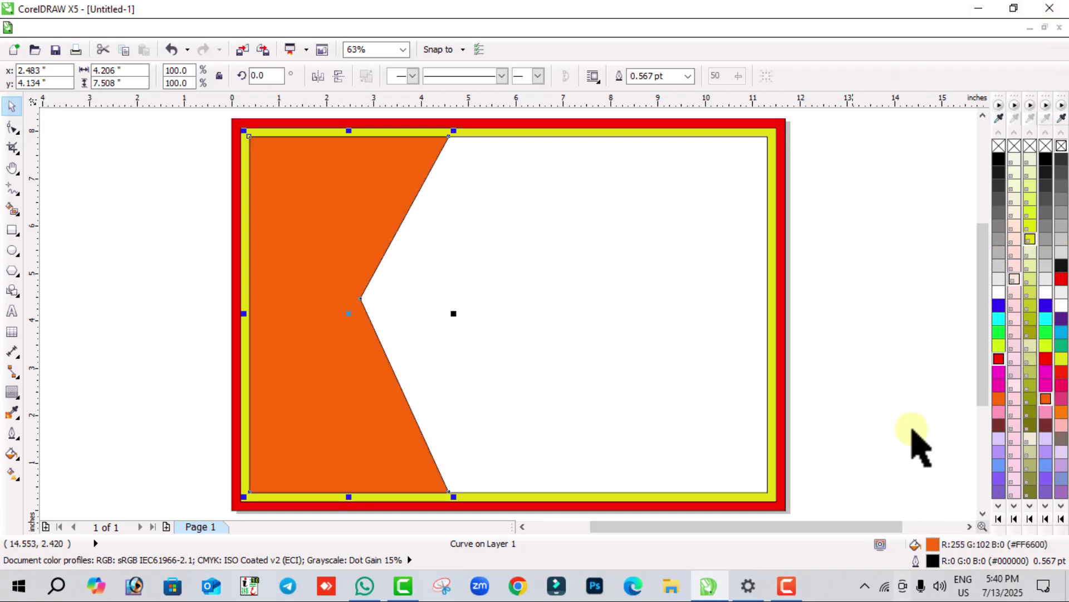
{"action": "left_click", "coordinate": [850, 381]}
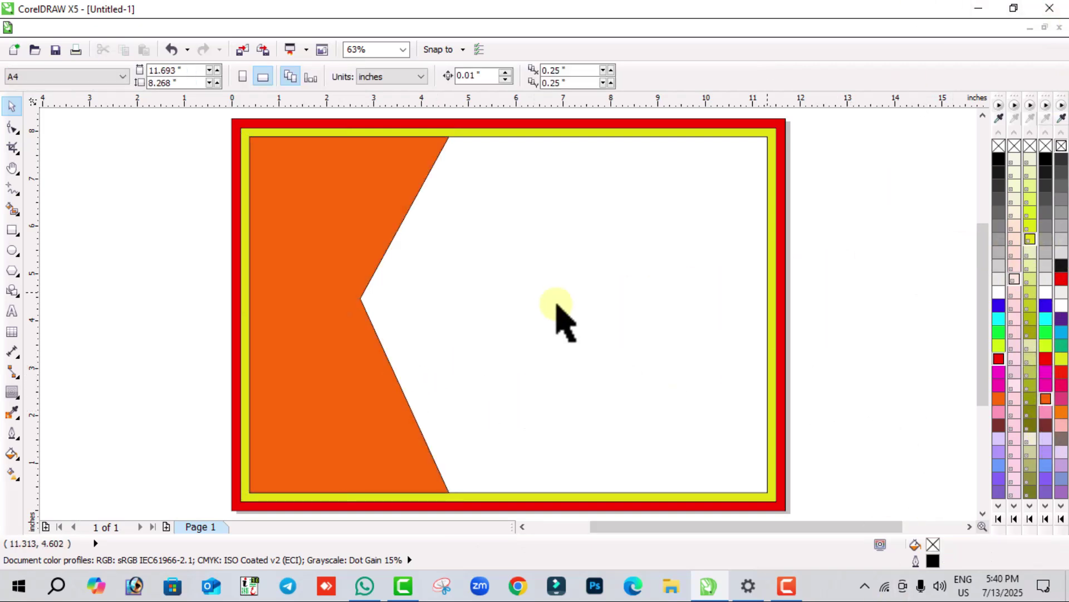
- Try mirroring the orange shape horizontally without keeping the original, and undo the flip
{"action": "left_click", "coordinate": [311, 357]}
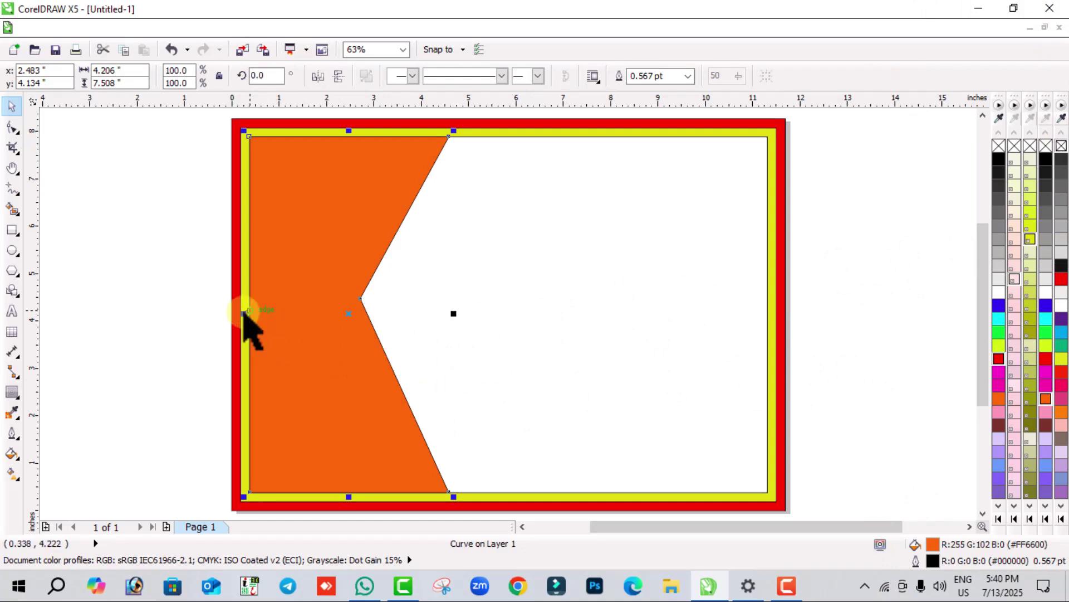
{"action": "left_click_drag", "start_coordinate": [243, 314], "coordinate": [551, 317]}
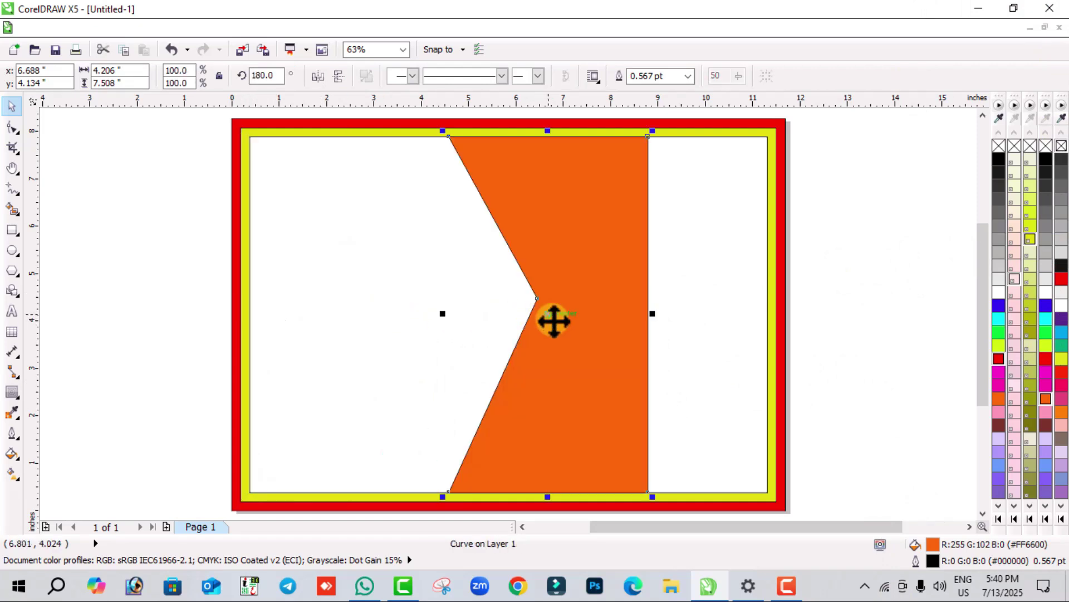
{"action": "key", "text": "ctrl+z"}
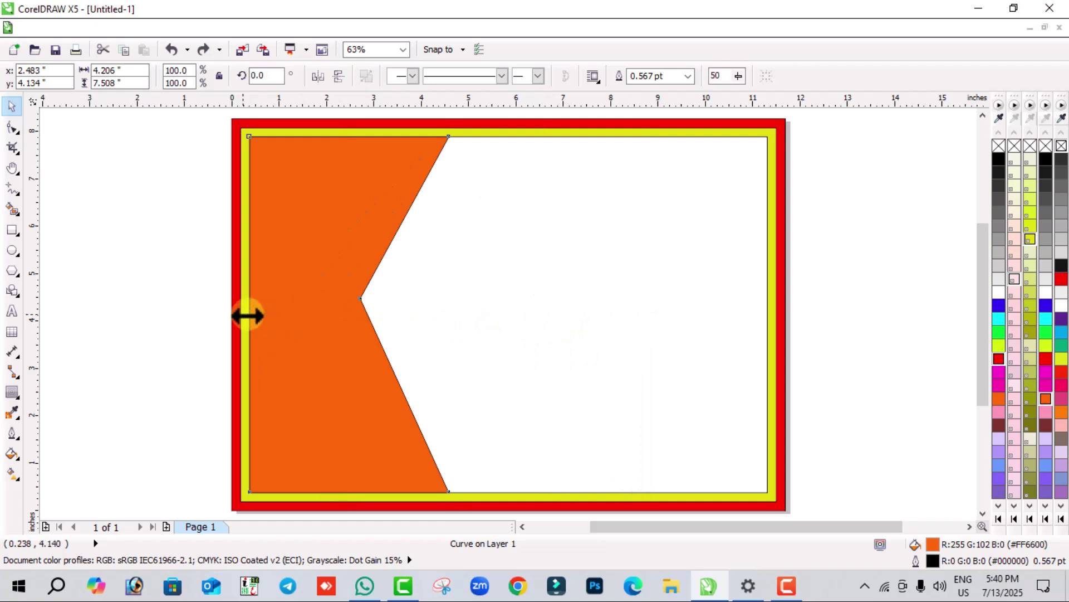
- Create a horizontally mirrored copy of the orange shape, align it to the innermost border's right edge, and deselect
{"action": "left_click_drag", "start_coordinate": [245, 313], "coordinate": [482, 312]}
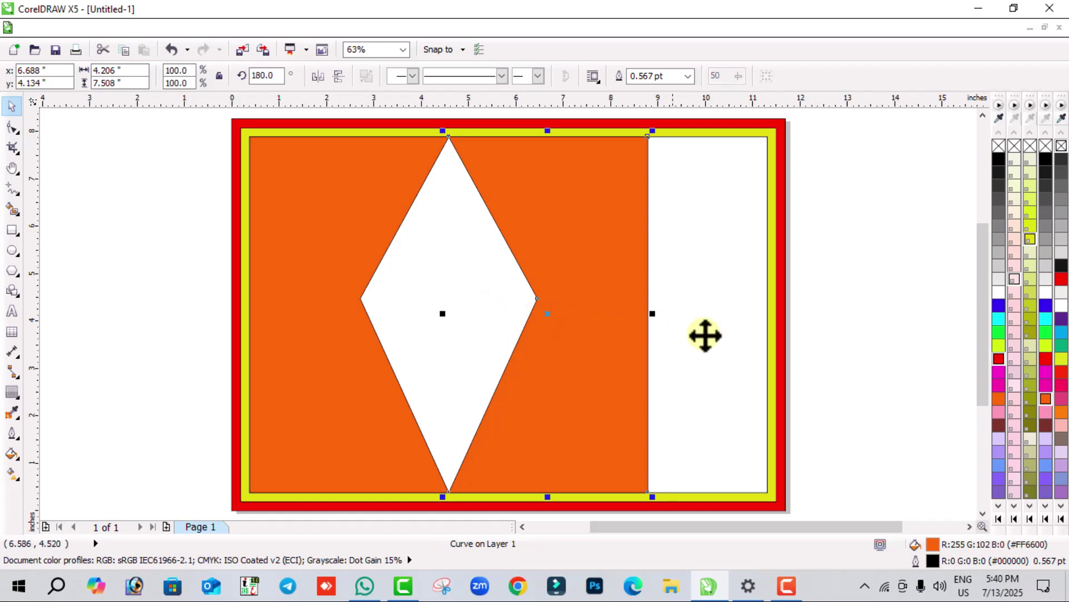
{"action": "left_click", "coordinate": [758, 342], "text": "shift"}
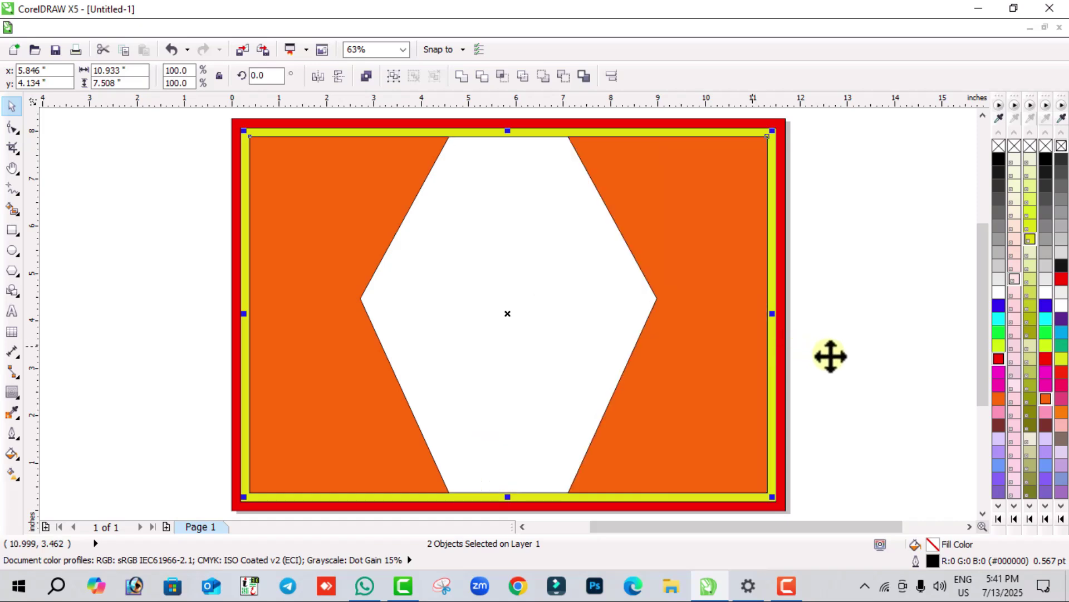
{"action": "left_click", "coordinate": [864, 377]}
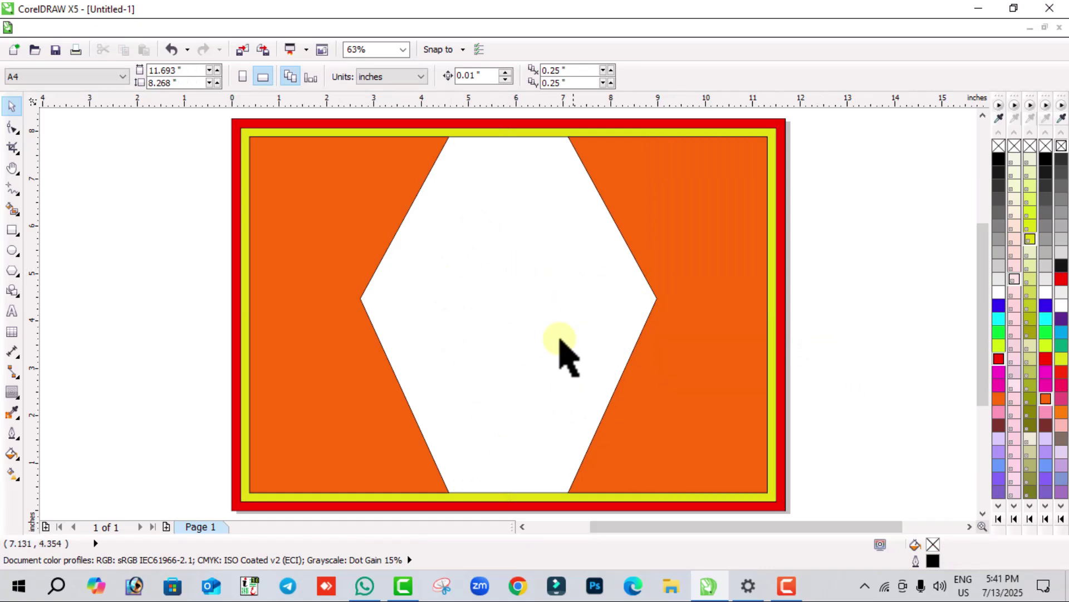
- Examine the finished bordered design up close and as a whole, including its full set of selected objects
{"action": "scroll", "coordinate": [523, 286], "scroll_direction": "up", "scroll_amount": 3}
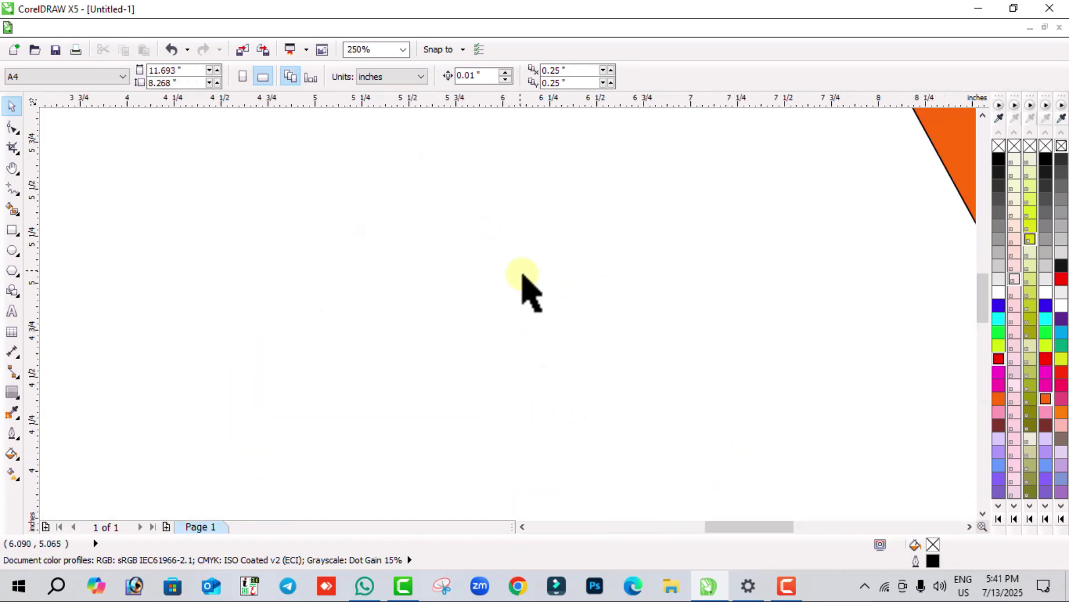
{"action": "scroll", "coordinate": [521, 281], "scroll_direction": "down", "scroll_amount": 2}
{"action": "scroll", "coordinate": [457, 348], "scroll_direction": "down", "scroll_amount": 2}
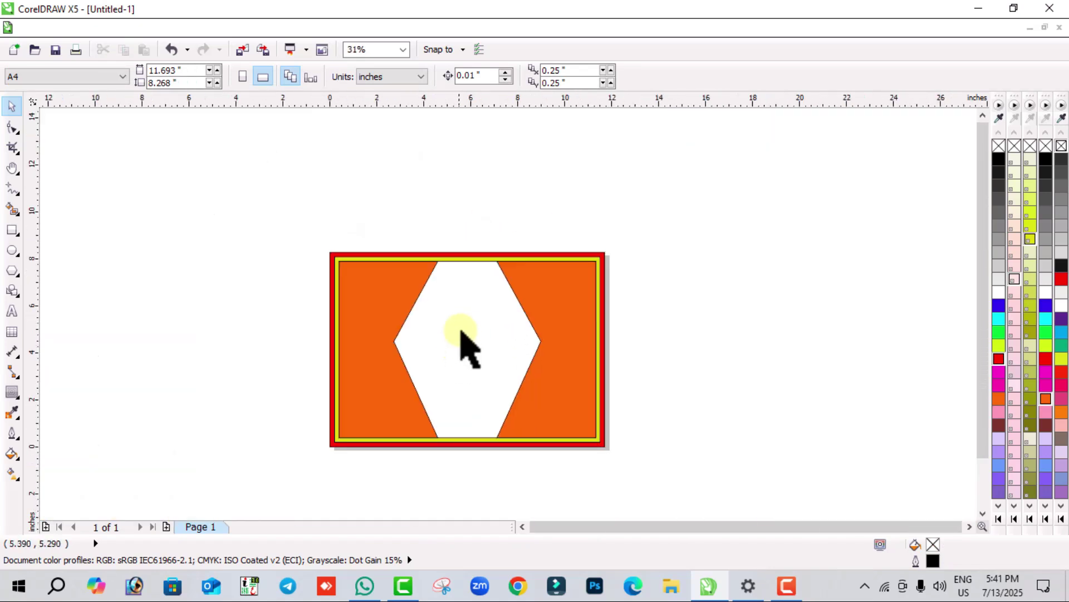
{"action": "scroll", "coordinate": [466, 345], "scroll_direction": "up", "scroll_amount": 1}
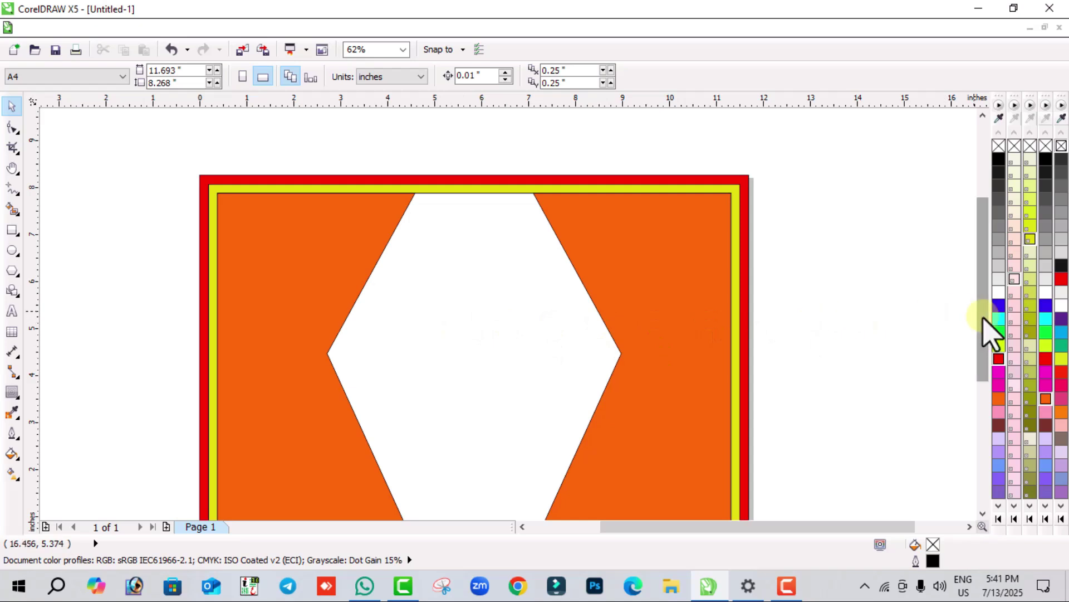
{"action": "scroll", "coordinate": [984, 334], "scroll_direction": "down", "scroll_amount": 2}
{"action": "scroll", "coordinate": [983, 359], "scroll_direction": "up", "scroll_amount": 1}
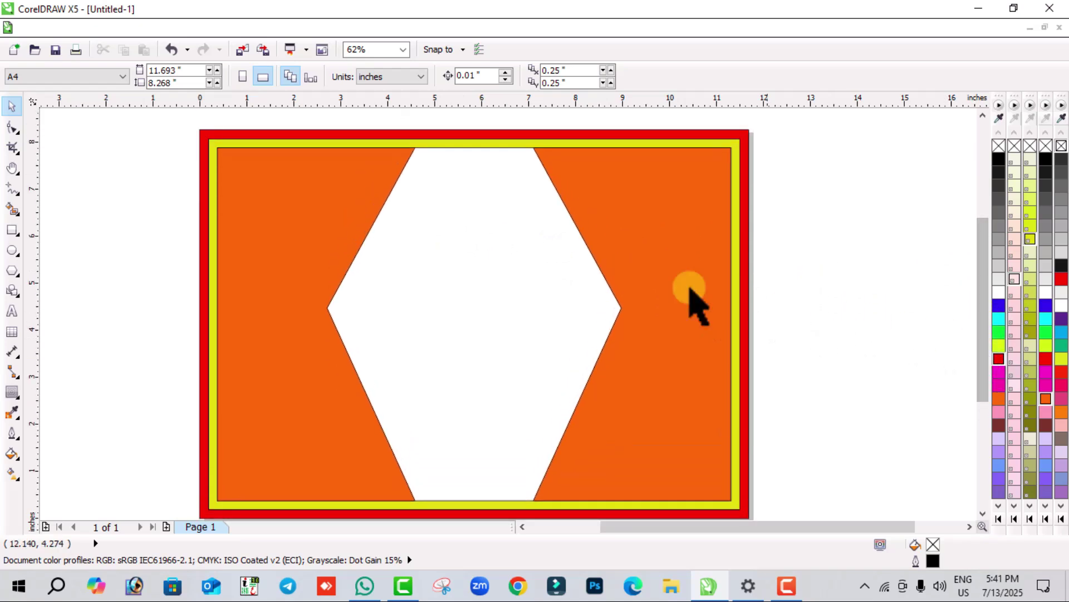
{"action": "left_click_drag", "start_coordinate": [147, 185], "coordinate": [470, 251]}
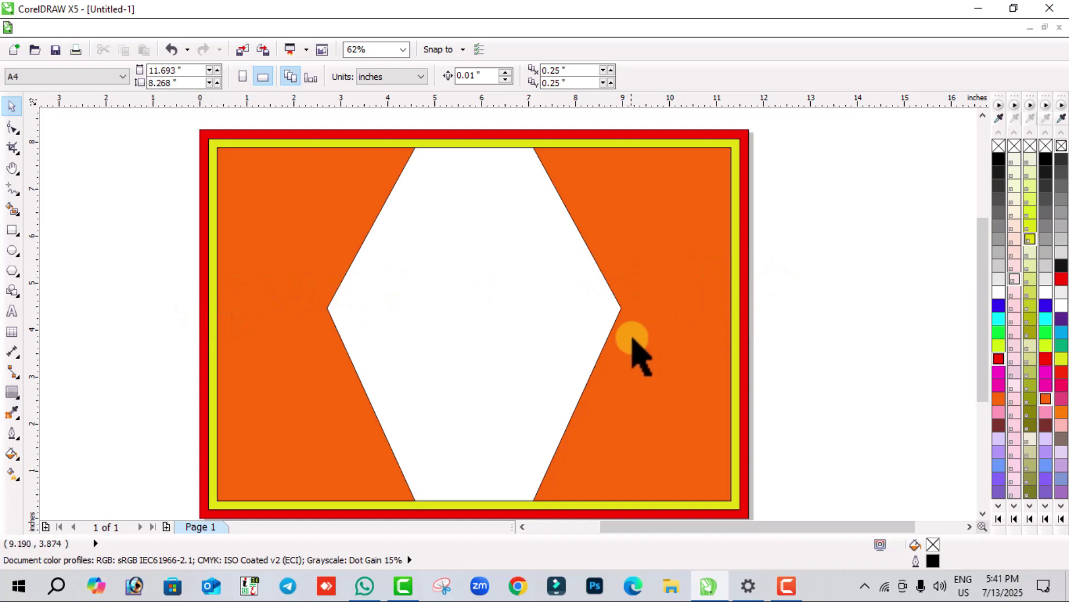
{"action": "key", "text": "ctrl+a"}
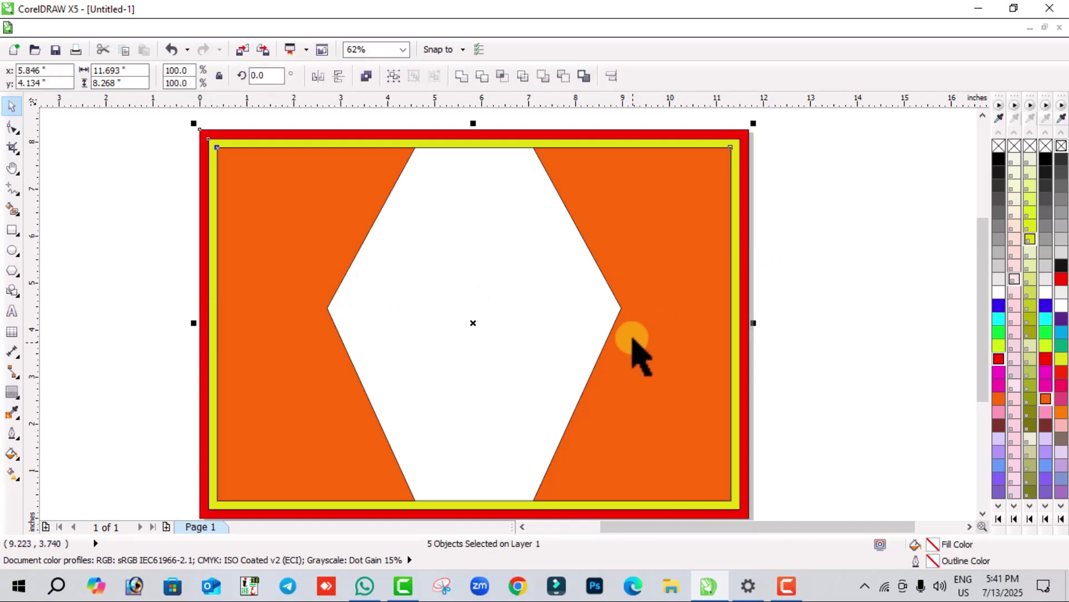
{"action": "left_click", "coordinate": [760, 312]}
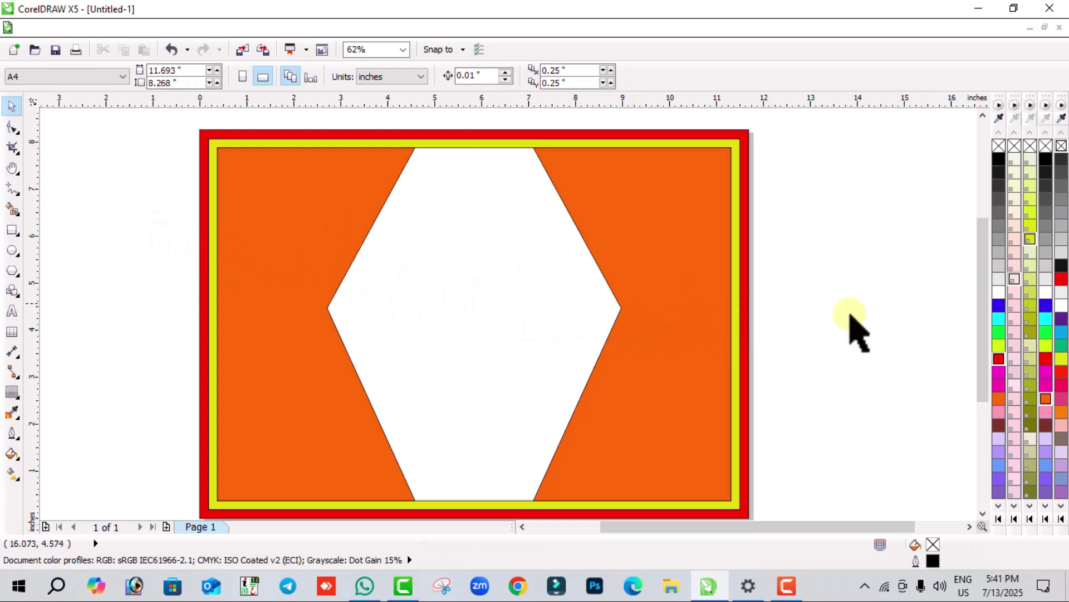
- Delete all objects from the landscape page and activate the Contour tool
{"action": "scroll", "coordinate": [981, 322], "scroll_direction": "down", "scroll_amount": 1}
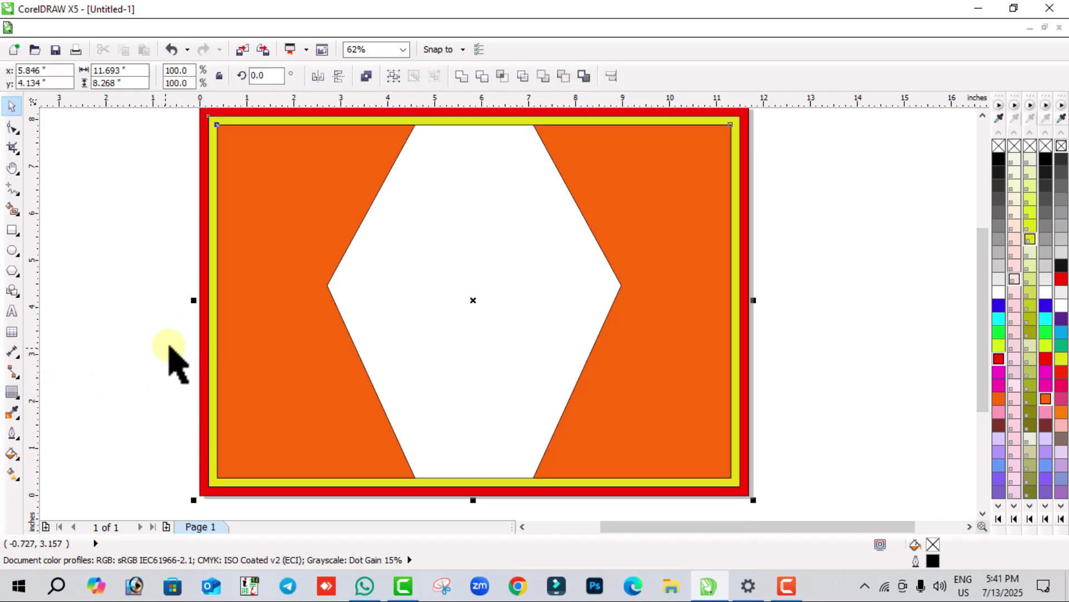
{"action": "key", "text": "Delete"}
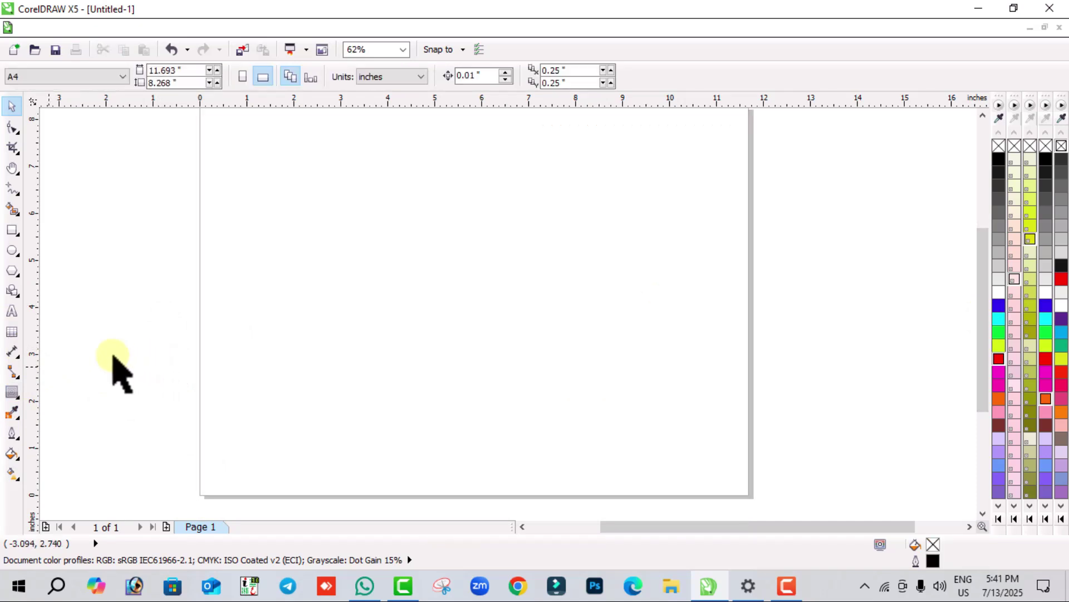
{"action": "left_click", "coordinate": [12, 352]}
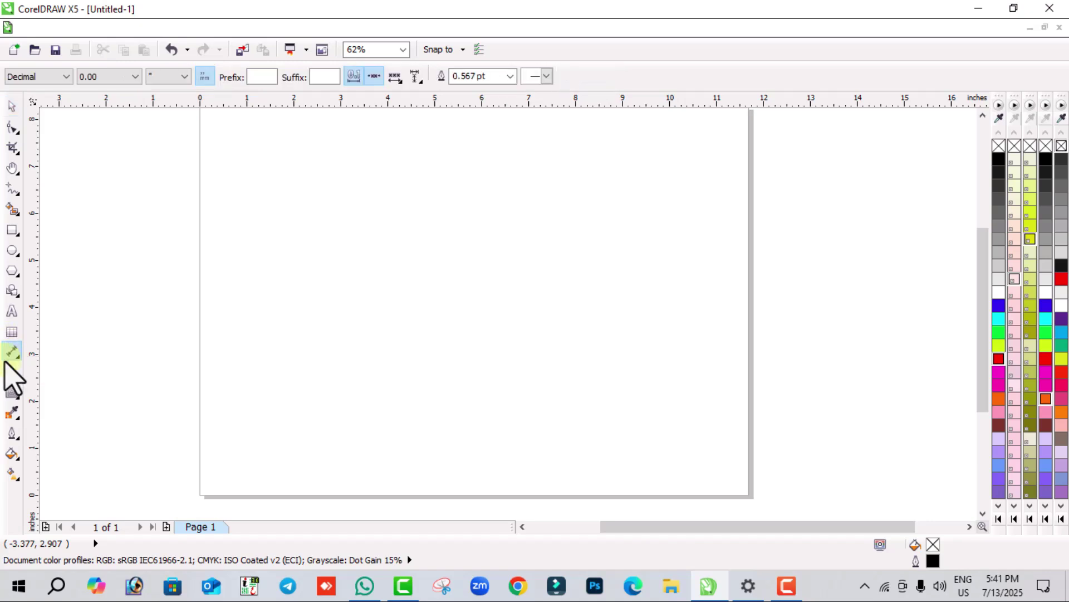
{"action": "left_click", "coordinate": [15, 393]}
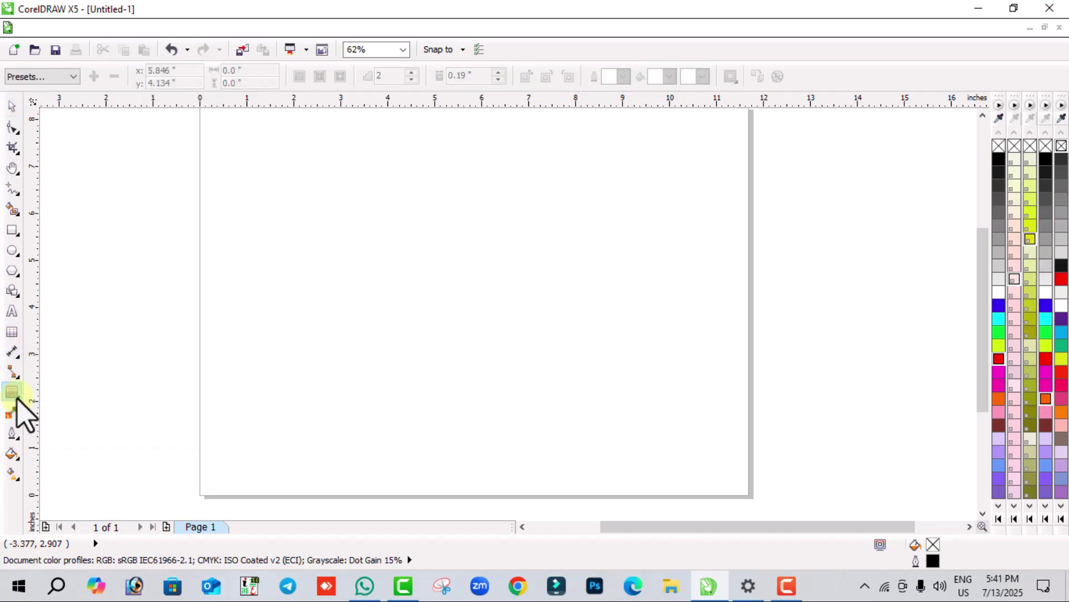
- Draw a rectangle about 4.73 by 4.9 inches, apply a push-and-pull distortion with the Distort tool, and delete the result
{"action": "left_click", "coordinate": [17, 395]}
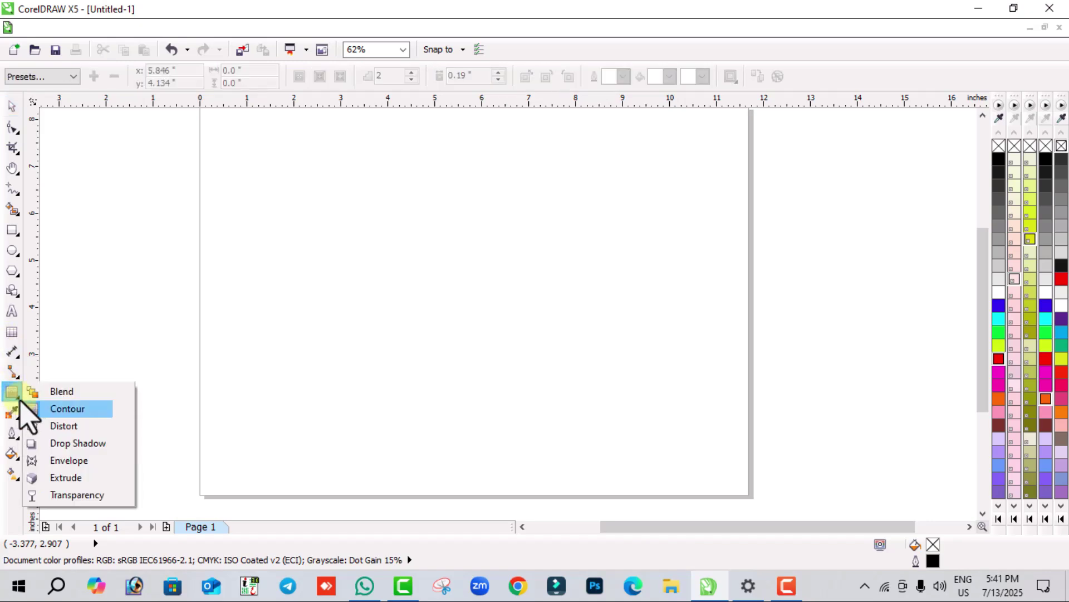
{"action": "left_click", "coordinate": [71, 425]}
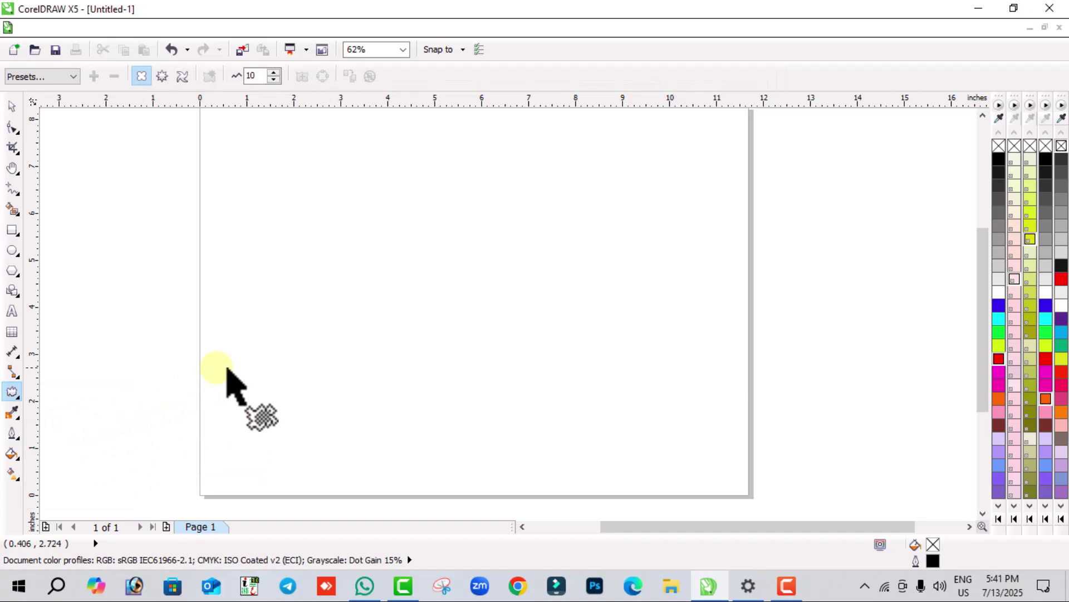
{"action": "left_click", "coordinate": [12, 230]}
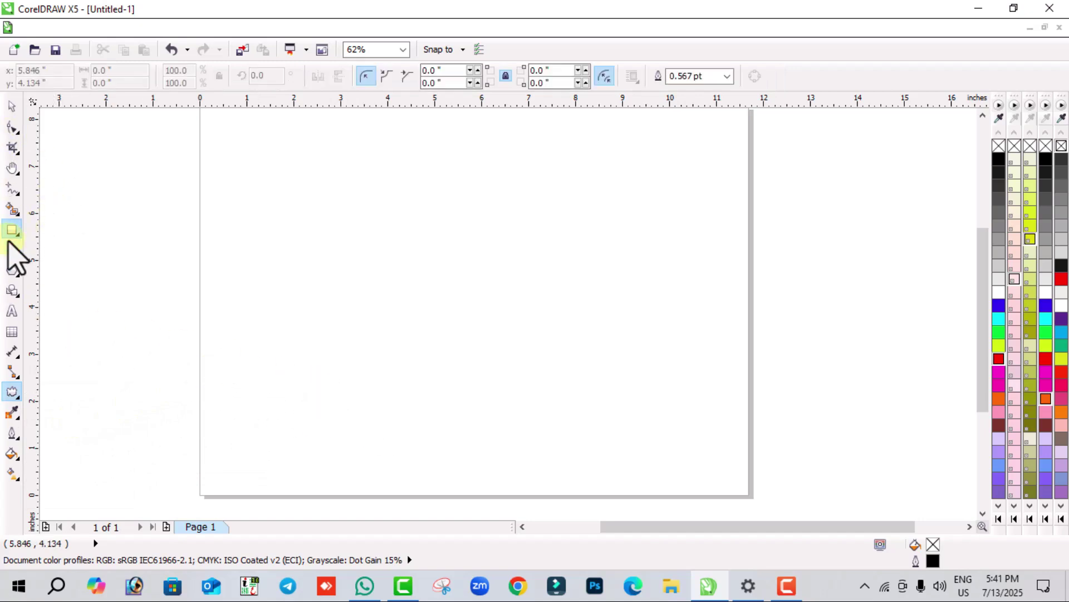
{"action": "left_click_drag", "start_coordinate": [310, 184], "coordinate": [533, 415]}
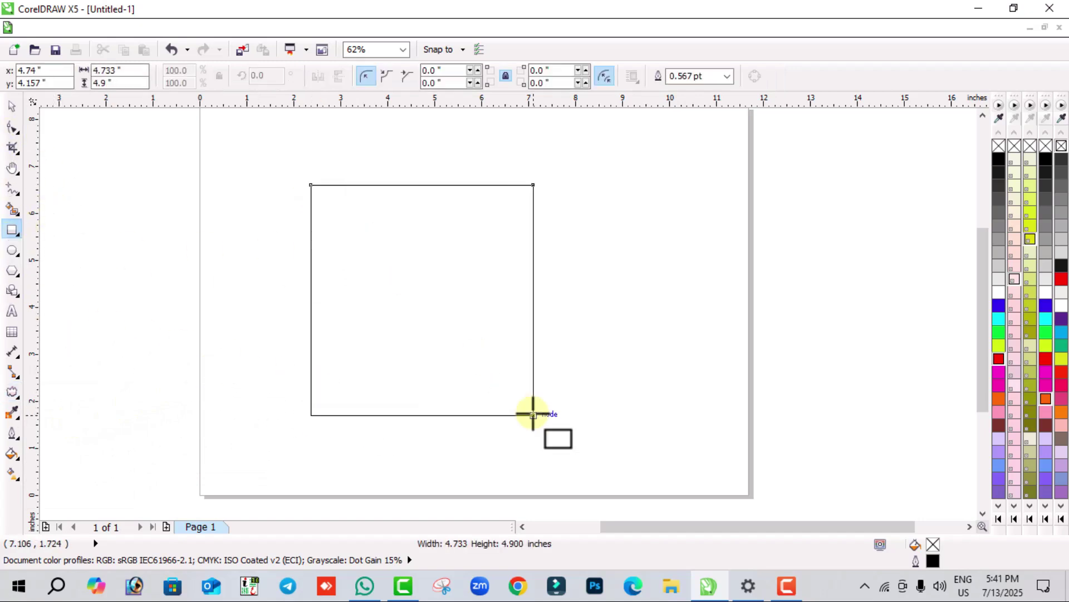
{"action": "left_click", "coordinate": [13, 392]}
{"action": "left_click_drag", "start_coordinate": [373, 309], "coordinate": [432, 337]}
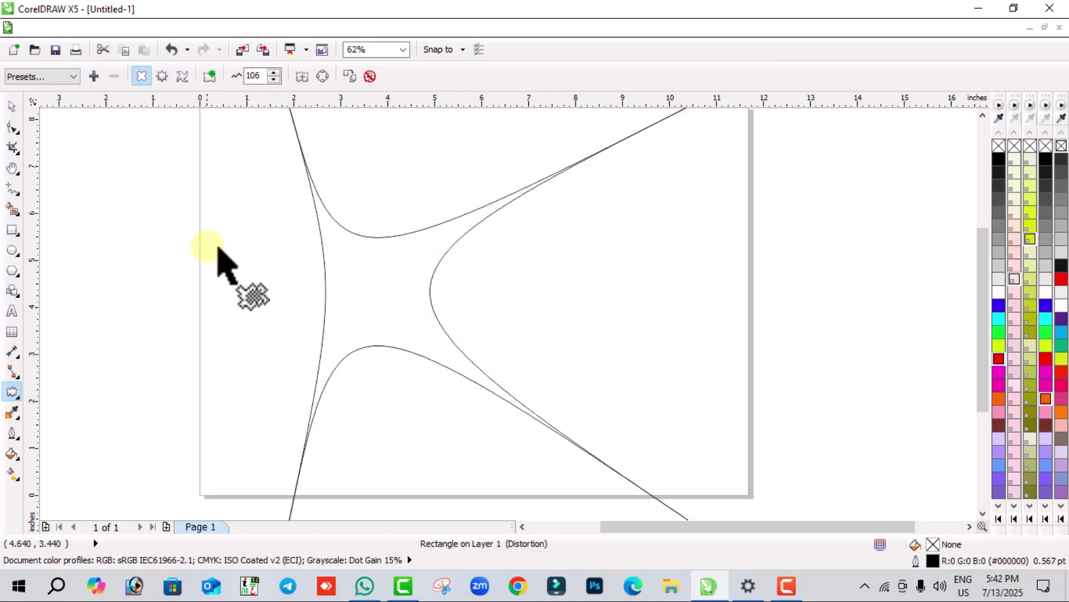
{"action": "key", "text": "Delete"}
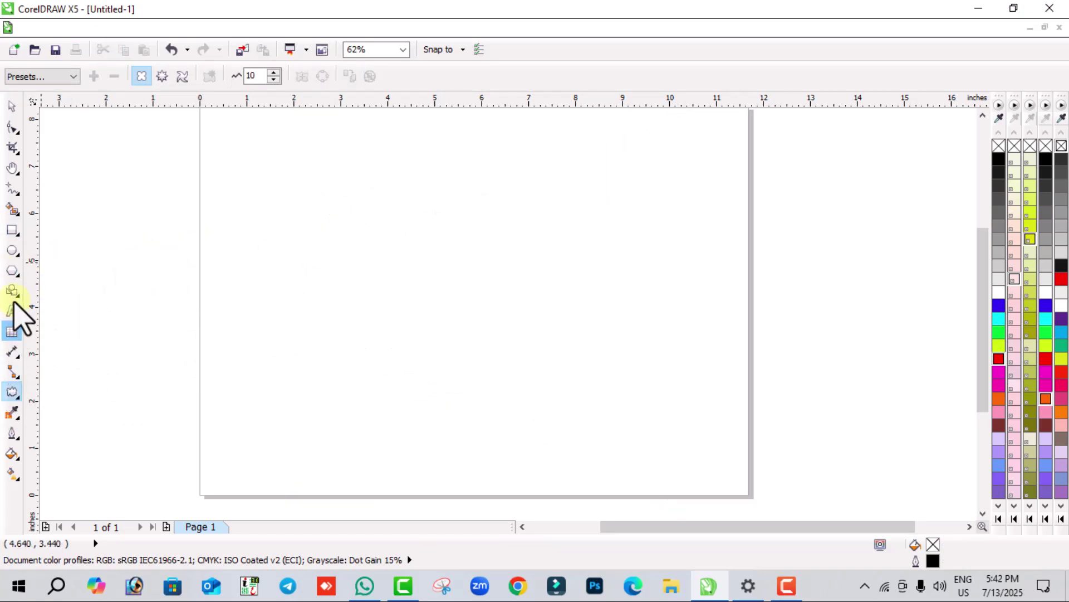
- Draw a square about 5.4 inches wide and try a push-and-pull distortion starting at its upper-left corner
{"action": "left_click", "coordinate": [13, 230]}
{"action": "left_click_drag", "start_coordinate": [349, 174], "coordinate": [596, 364]}
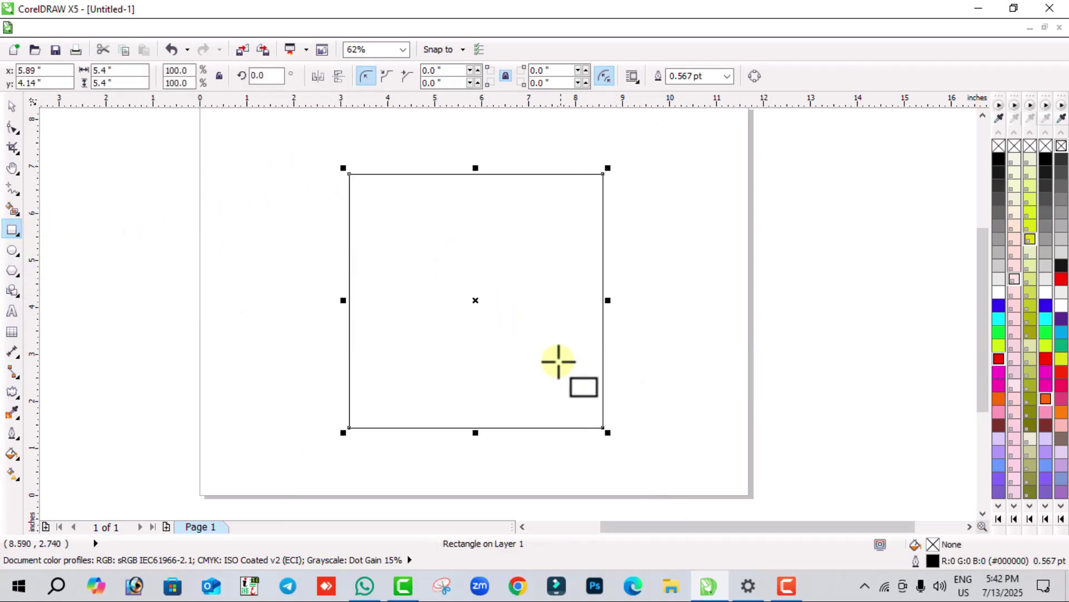
{"action": "left_click", "coordinate": [12, 392]}
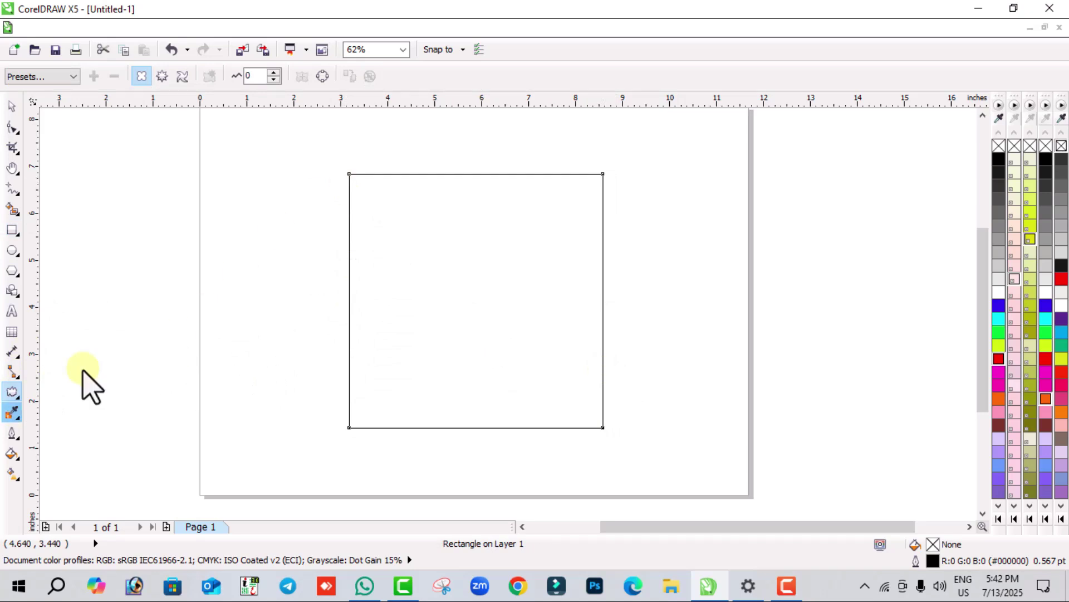
{"action": "left_click", "coordinate": [12, 393]}
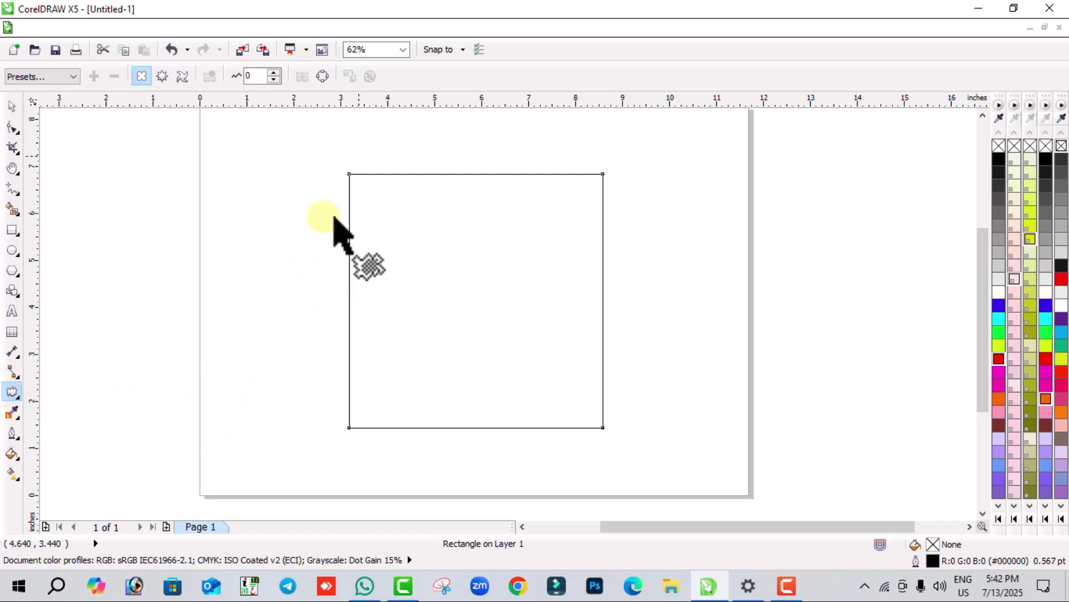
{"action": "left_click_drag", "start_coordinate": [355, 174], "coordinate": [357, 239]}
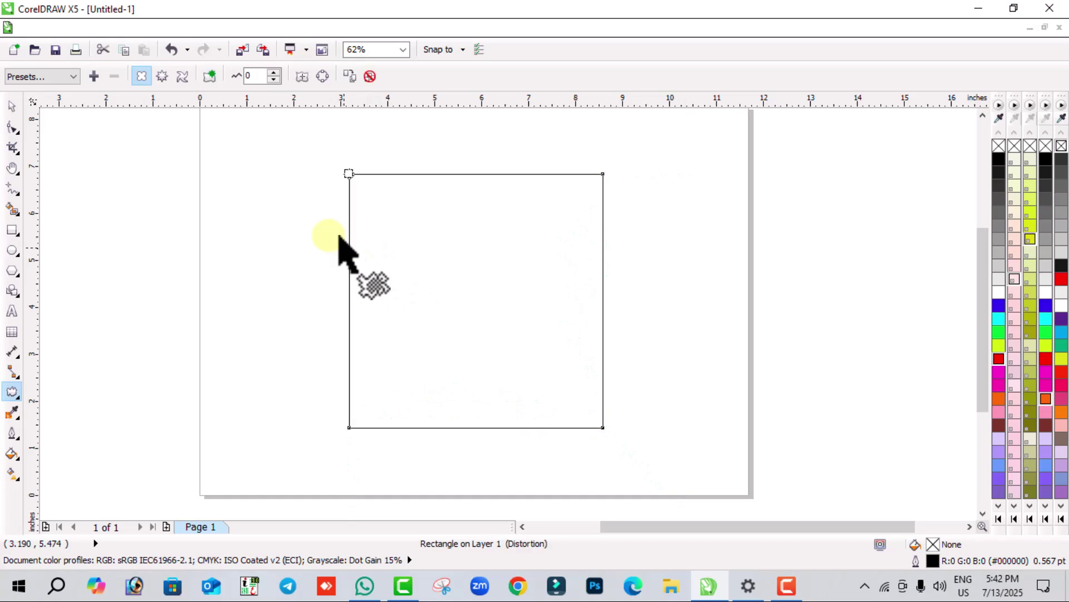
{"action": "left_click", "coordinate": [12, 106]}
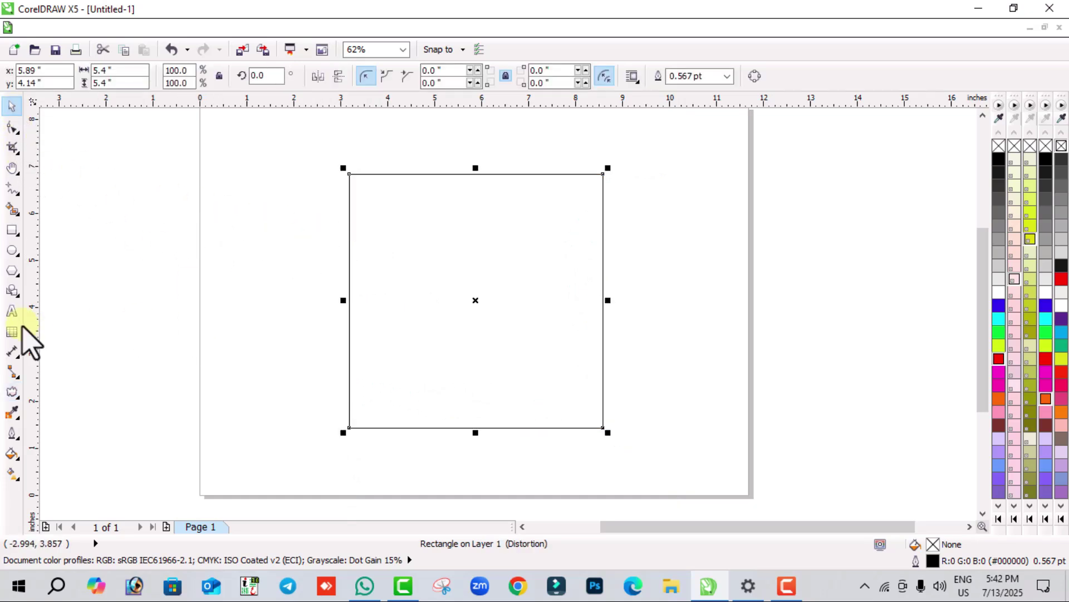
- Apply a drop shadow to the square, cast from its top edge toward the upper right
{"action": "left_click", "coordinate": [12, 392]}
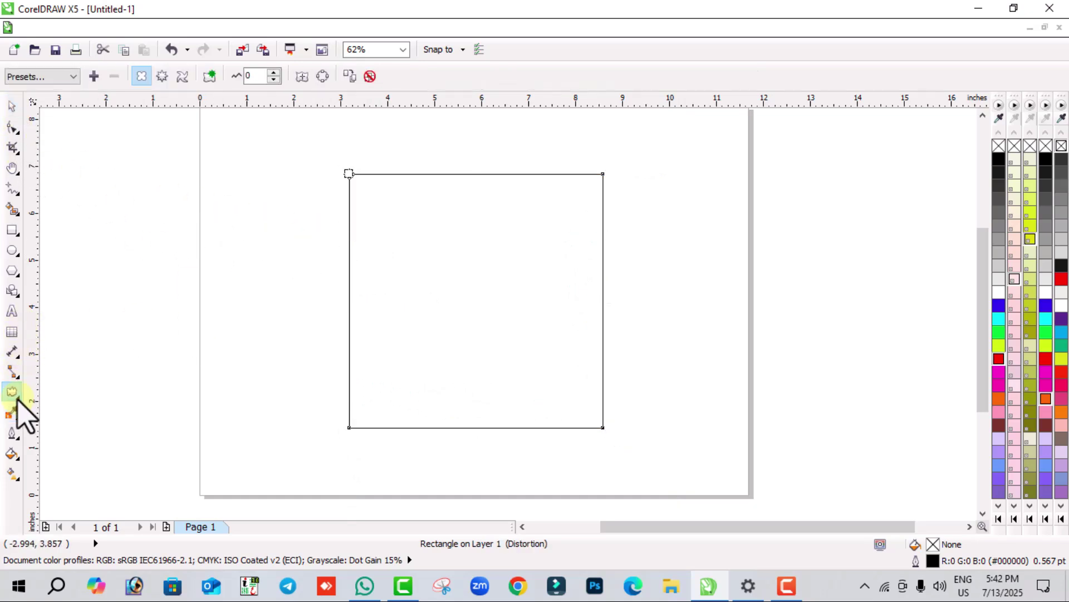
{"action": "left_click", "coordinate": [16, 397]}
{"action": "left_click", "coordinate": [13, 414]}
{"action": "left_click", "coordinate": [19, 406]}
{"action": "left_click", "coordinate": [16, 398]}
{"action": "left_click", "coordinate": [14, 411]}
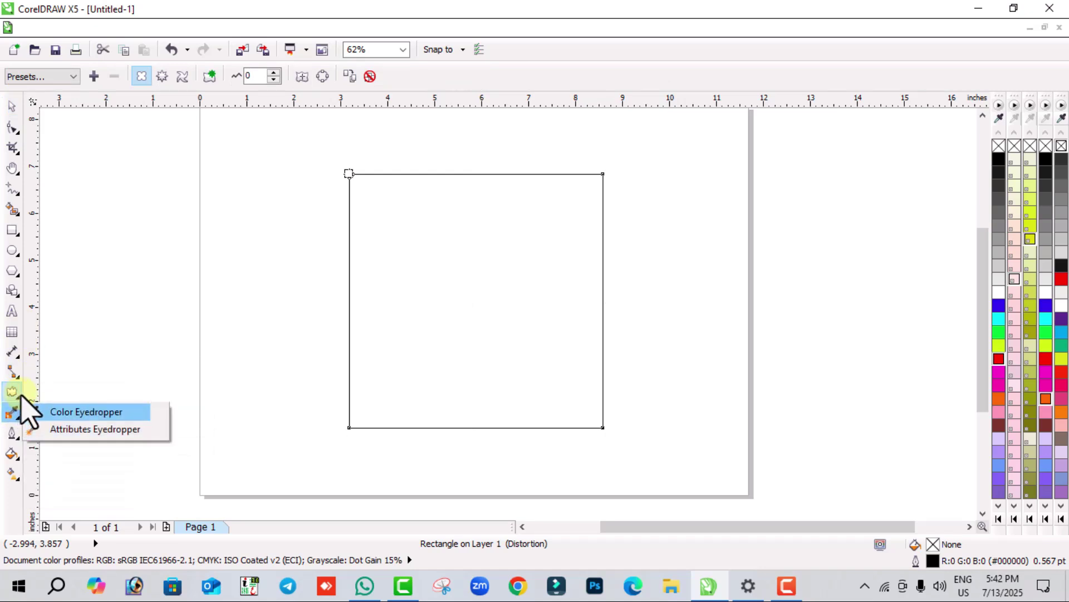
{"action": "left_click", "coordinate": [16, 398]}
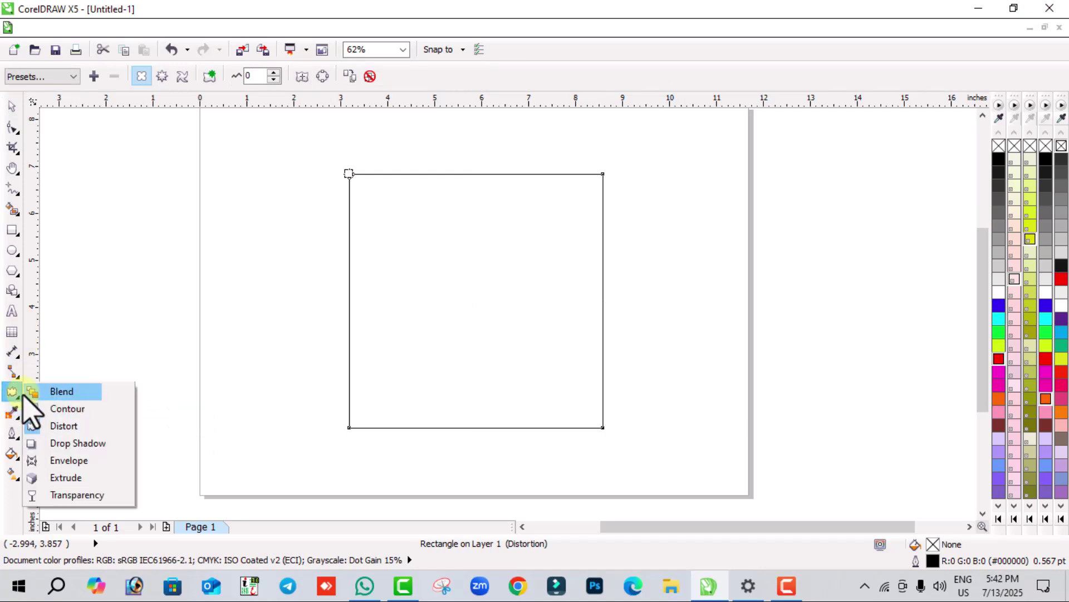
{"action": "left_click", "coordinate": [67, 445]}
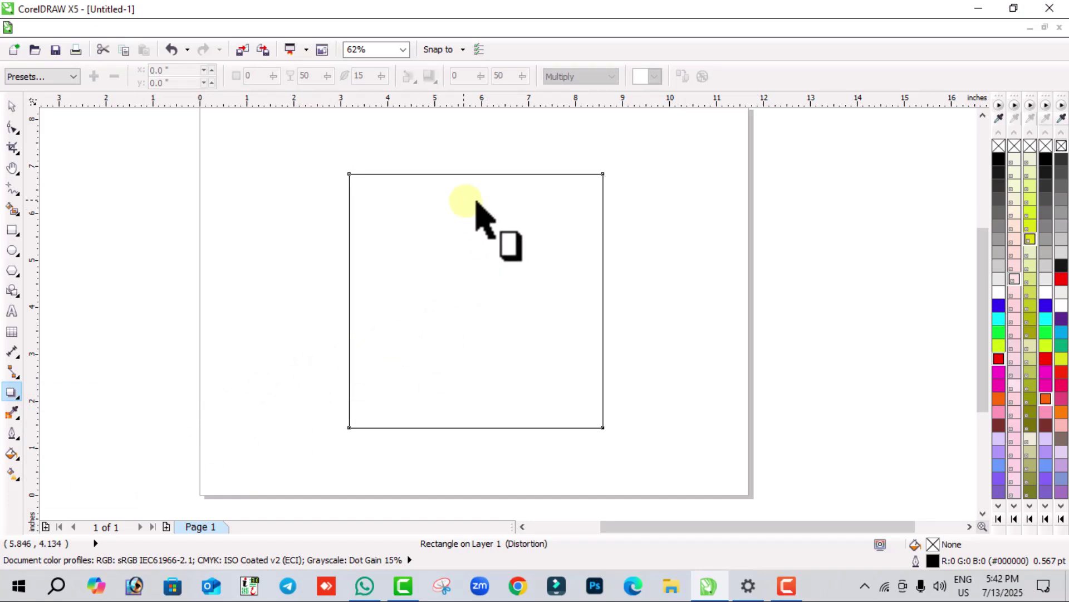
{"action": "left_click_drag", "start_coordinate": [352, 176], "coordinate": [568, 148]}
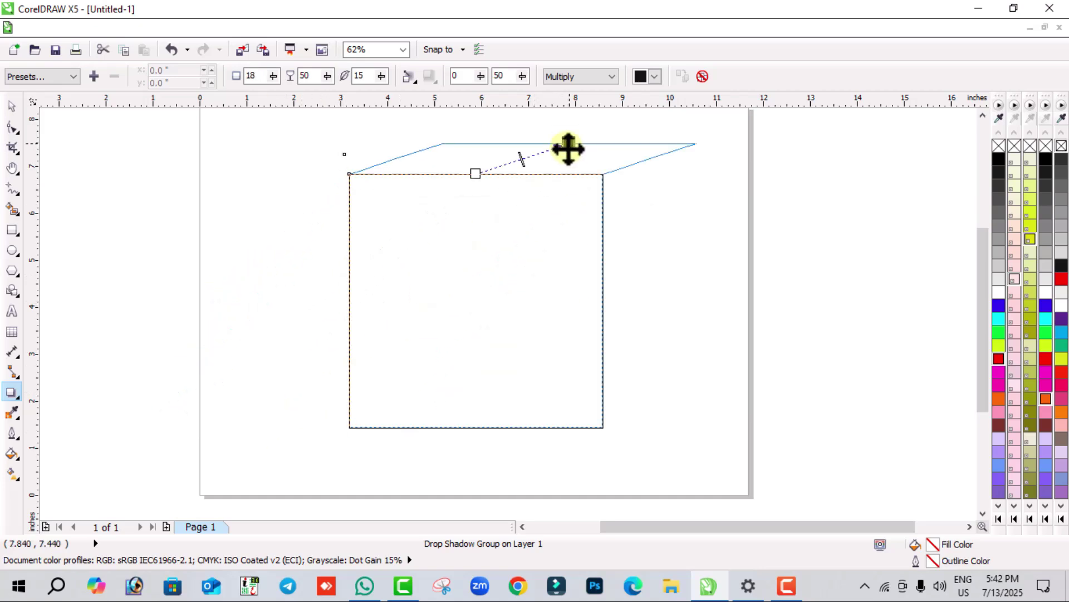
- Open the shadow angle adjustment and move the drop shadow's origin from the top edge to the square's center
{"action": "left_click", "coordinate": [275, 79]}
{"action": "left_click", "coordinate": [275, 79]}
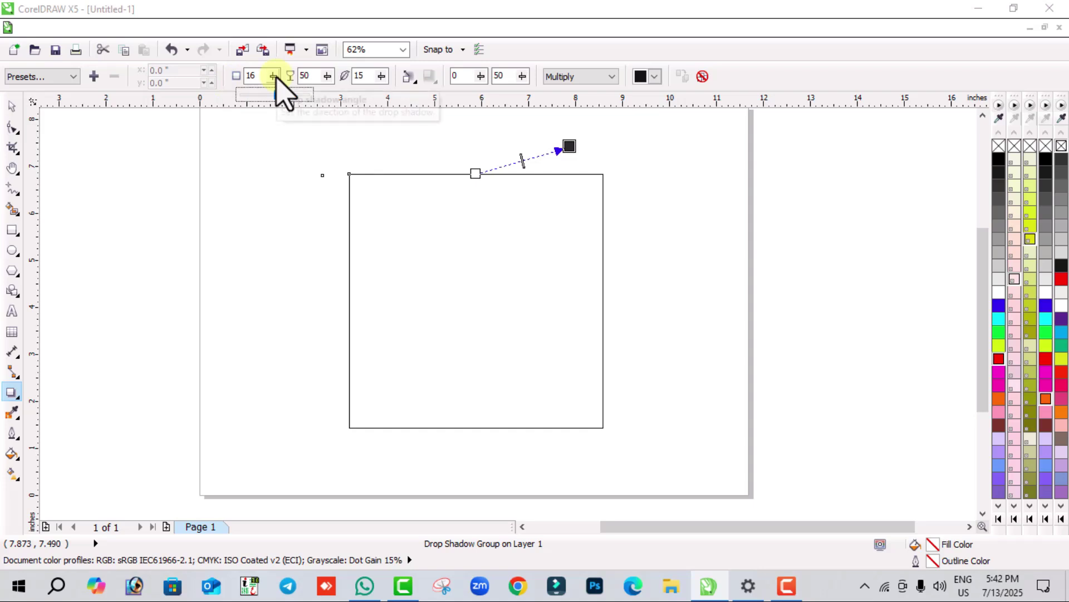
{"action": "left_click_drag", "start_coordinate": [477, 174], "coordinate": [492, 249]}
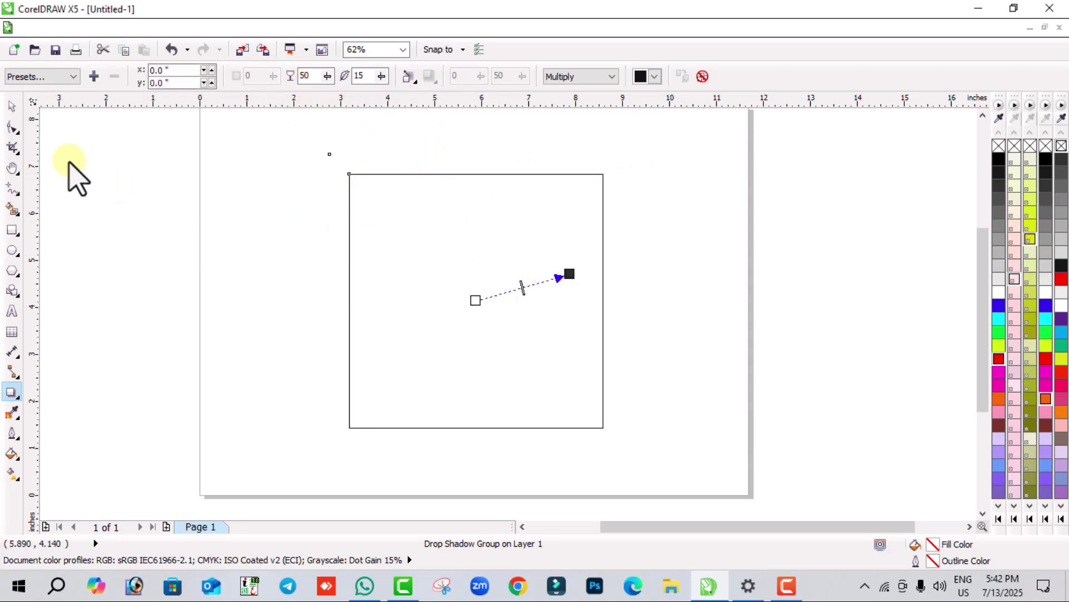
- Shift the shadowed square slightly on the page and delete it
{"action": "left_click", "coordinate": [12, 105]}
{"action": "left_click_drag", "start_coordinate": [432, 279], "coordinate": [464, 301]}
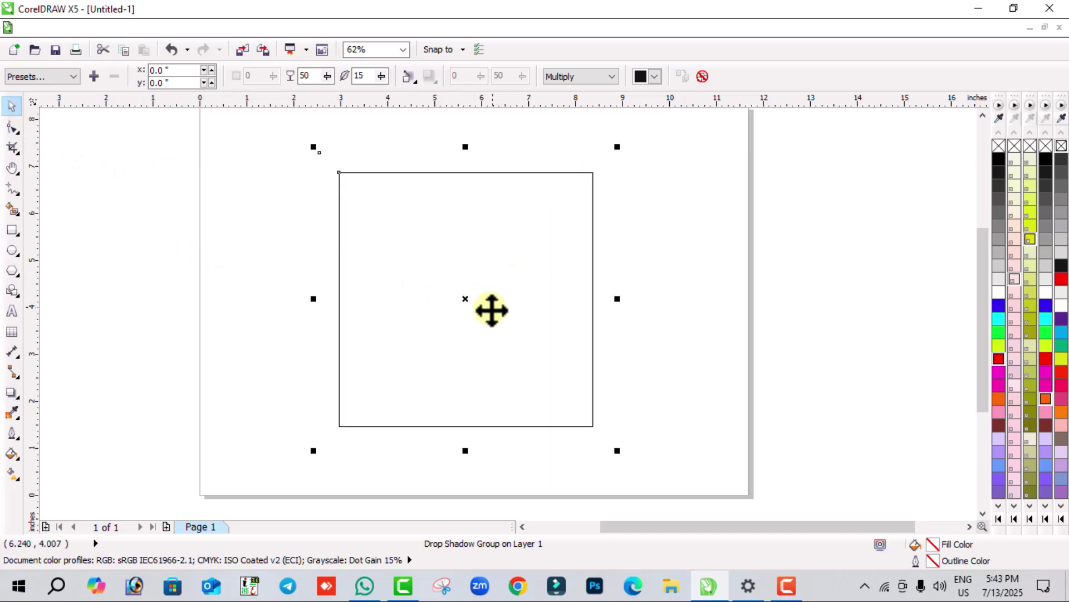
{"action": "key", "text": "Delete"}
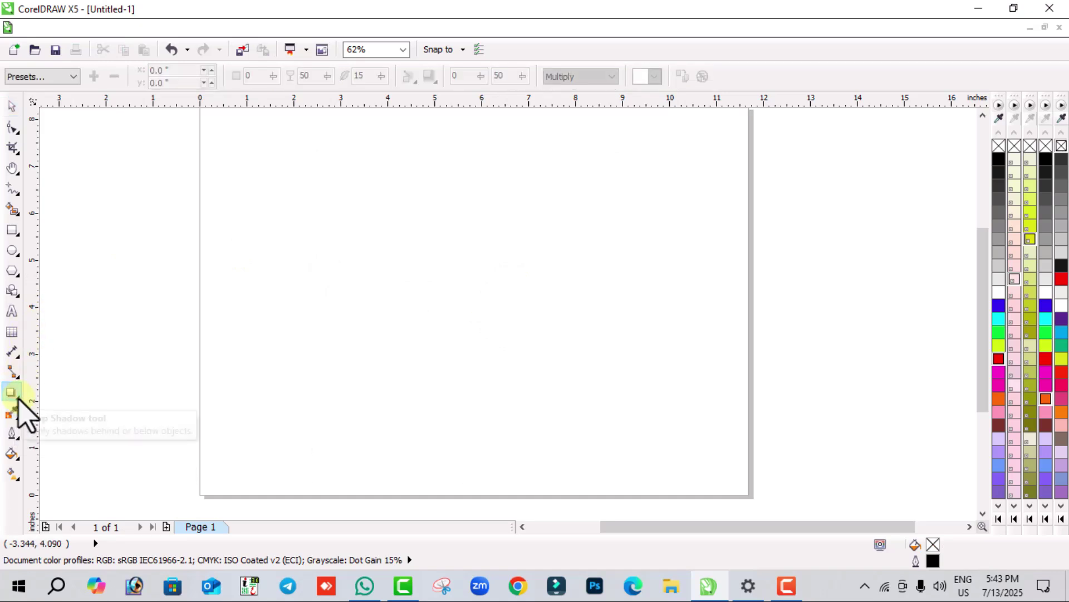
- Draw a rectangle about 6.47 by 5.52 inches and pinch its left and right sides inward with the Envelope tool
{"action": "left_click", "coordinate": [18, 398]}
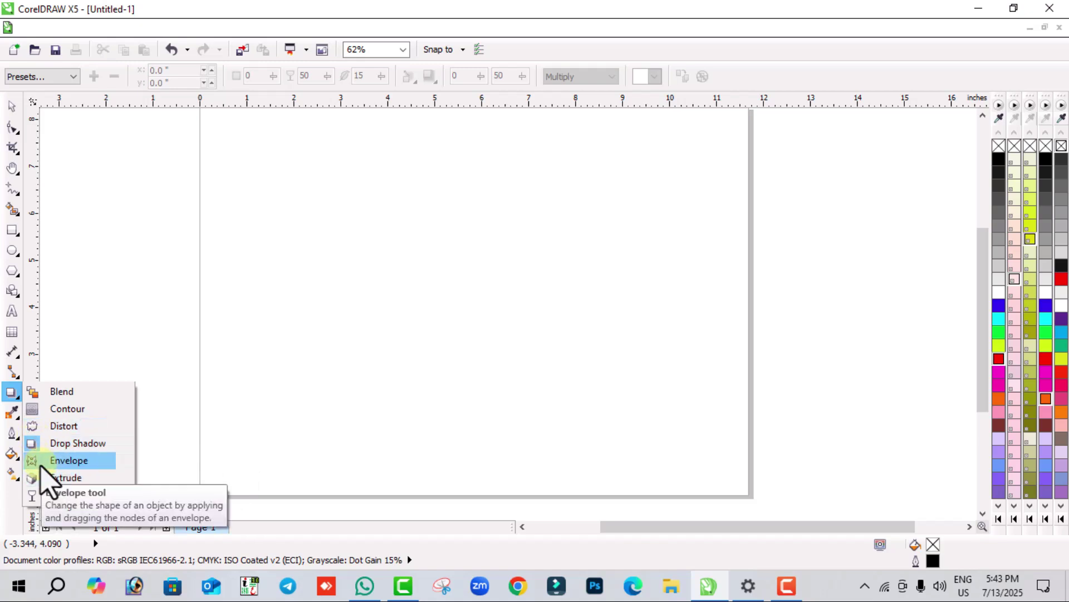
{"action": "left_click", "coordinate": [42, 465]}
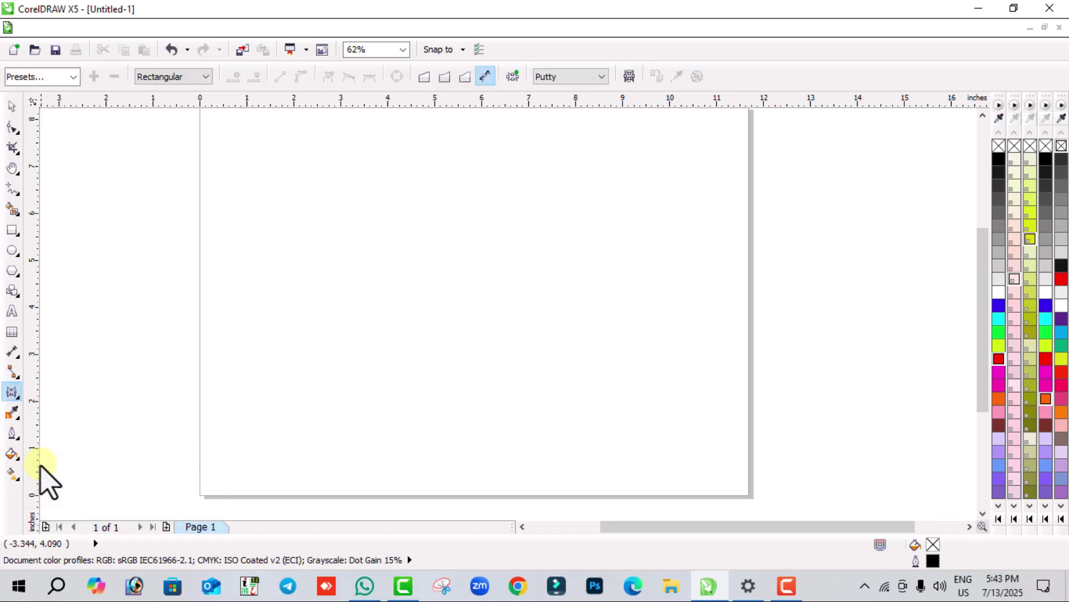
{"action": "left_click", "coordinate": [12, 229]}
{"action": "left_click_drag", "start_coordinate": [342, 148], "coordinate": [647, 407]}
{"action": "left_click", "coordinate": [6, 395]}
{"action": "left_click_drag", "start_coordinate": [343, 278], "coordinate": [478, 281]}
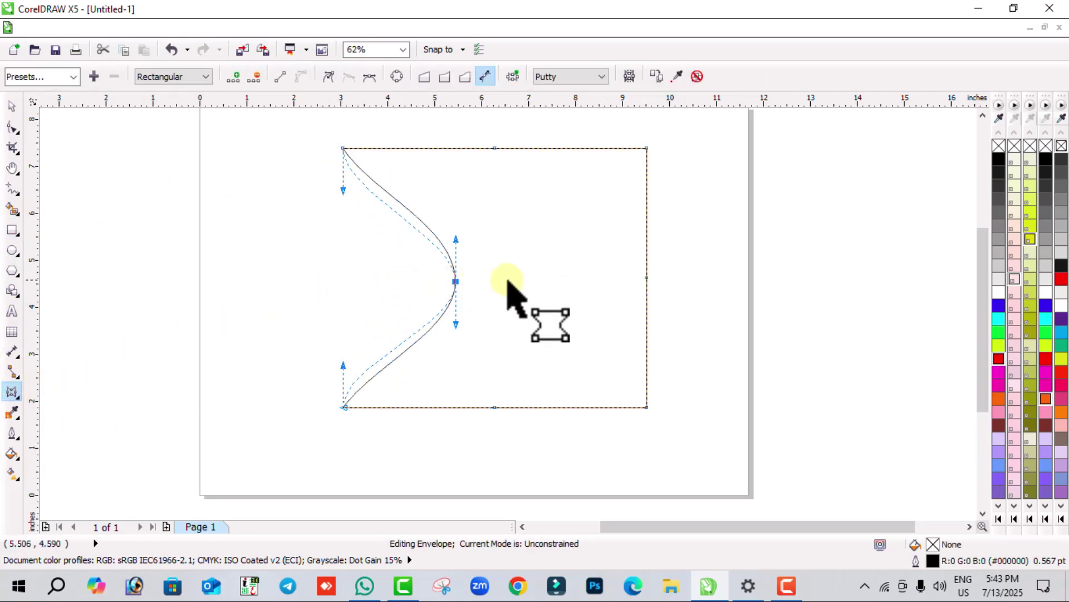
{"action": "left_click_drag", "start_coordinate": [647, 277], "coordinate": [531, 275]}
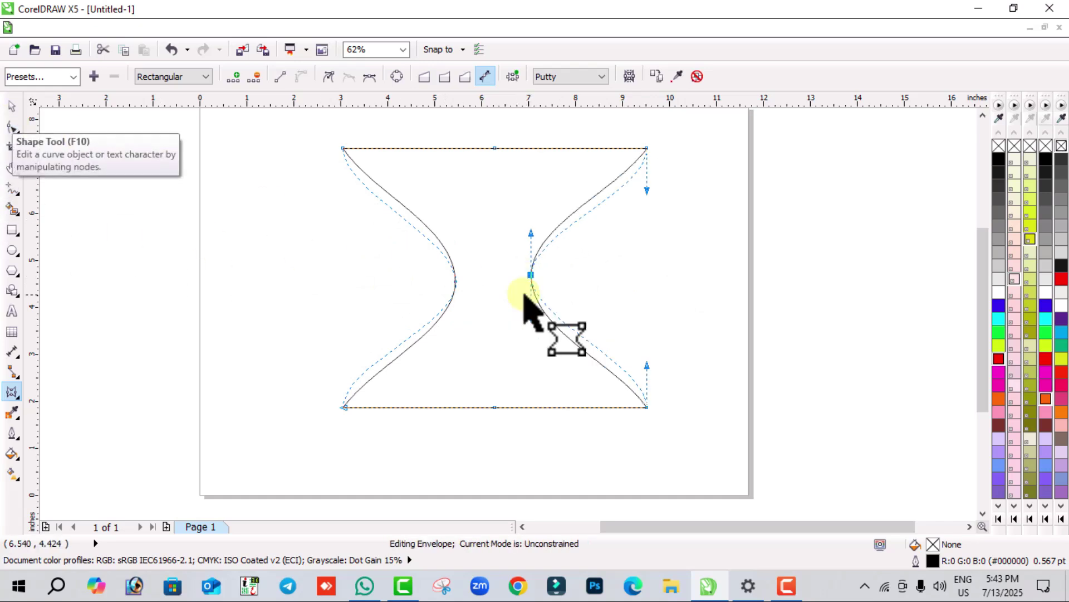
- Tilt the right envelope node's curve handle, pull both side nodes back outward, and delete the reshaped rectangle
{"action": "left_click_drag", "start_coordinate": [531, 233], "coordinate": [506, 236]}
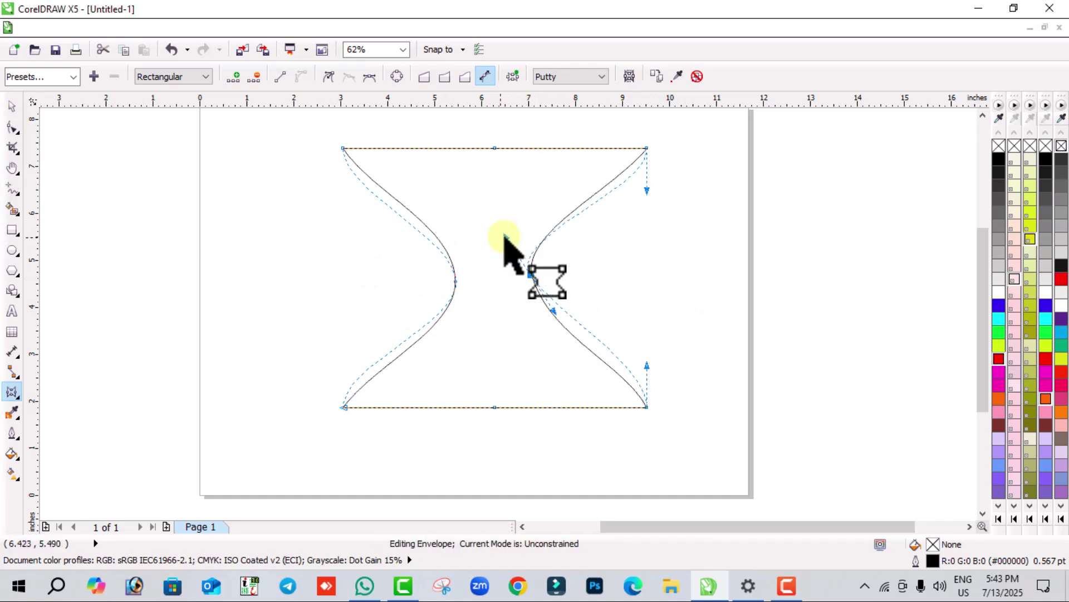
{"action": "left_click_drag", "start_coordinate": [457, 281], "coordinate": [418, 273]}
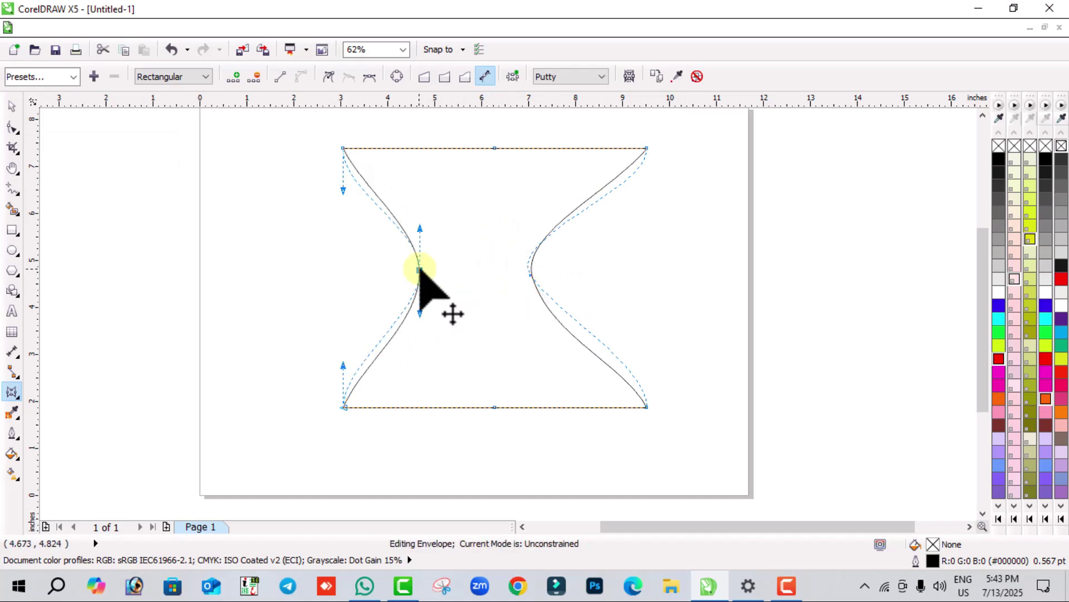
{"action": "left_click_drag", "start_coordinate": [530, 272], "coordinate": [566, 273]}
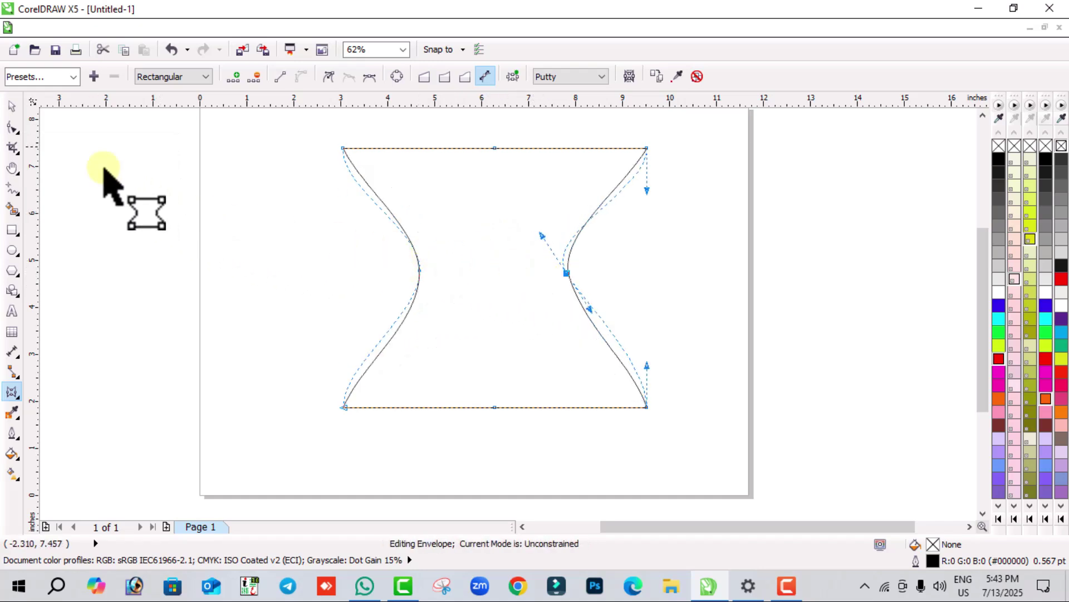
{"action": "left_click", "coordinate": [12, 107]}
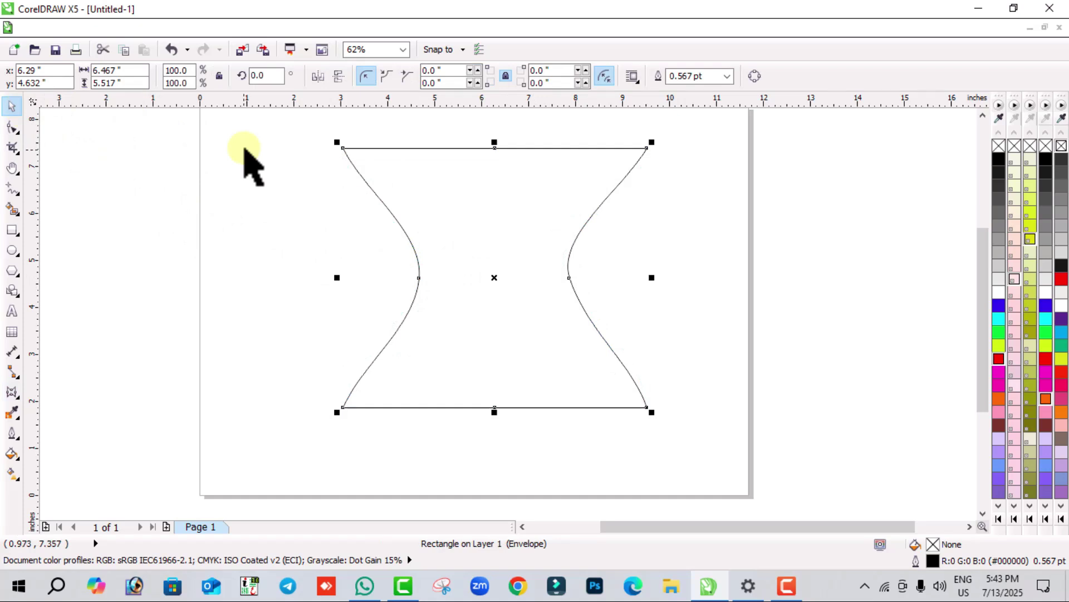
{"action": "key", "text": "Delete"}
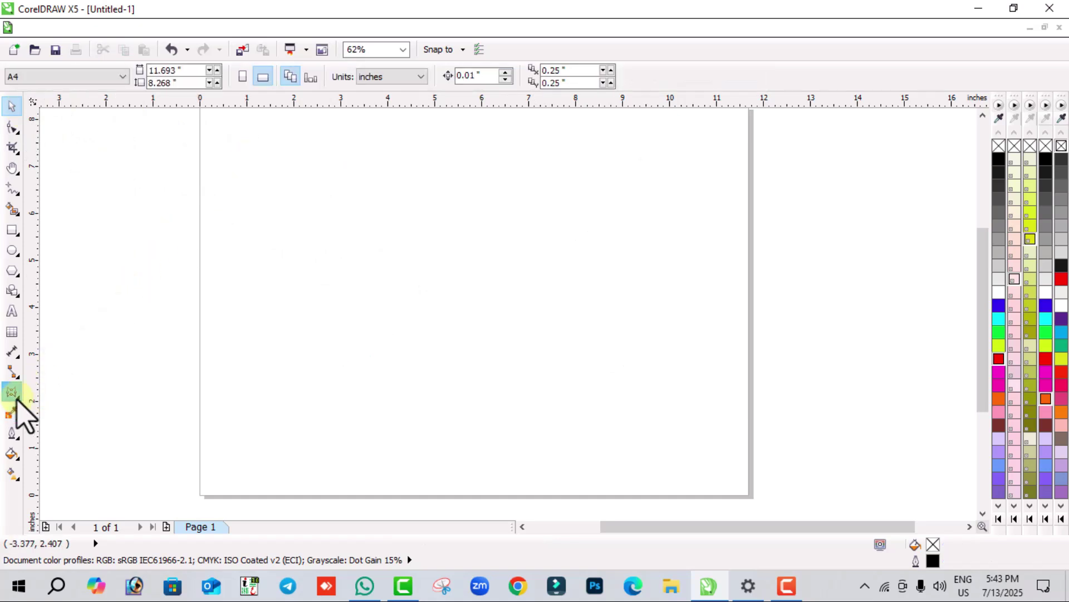
- Draw an ellipse about 3.95 by 3.43 inches and extrude it with depth 20 toward its lower-left edge
{"action": "left_click", "coordinate": [16, 397]}
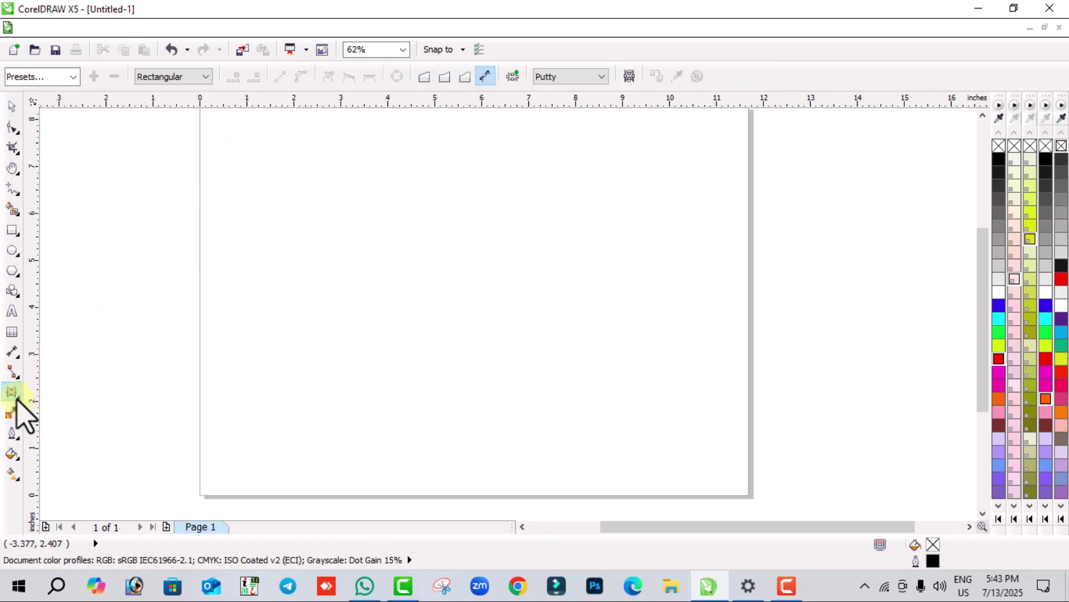
{"action": "left_click", "coordinate": [17, 398]}
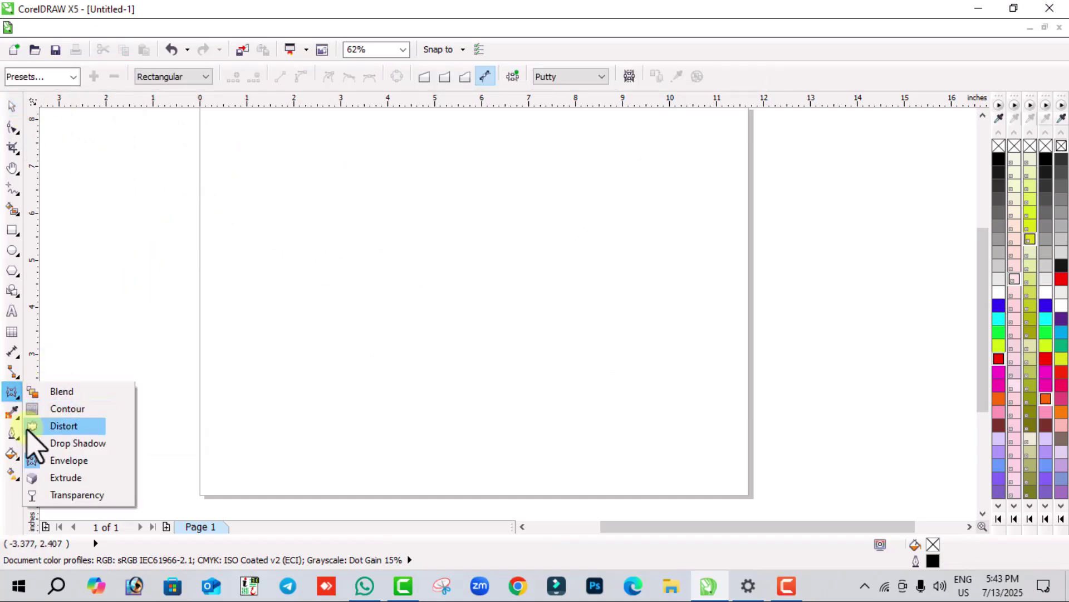
{"action": "left_click", "coordinate": [66, 478]}
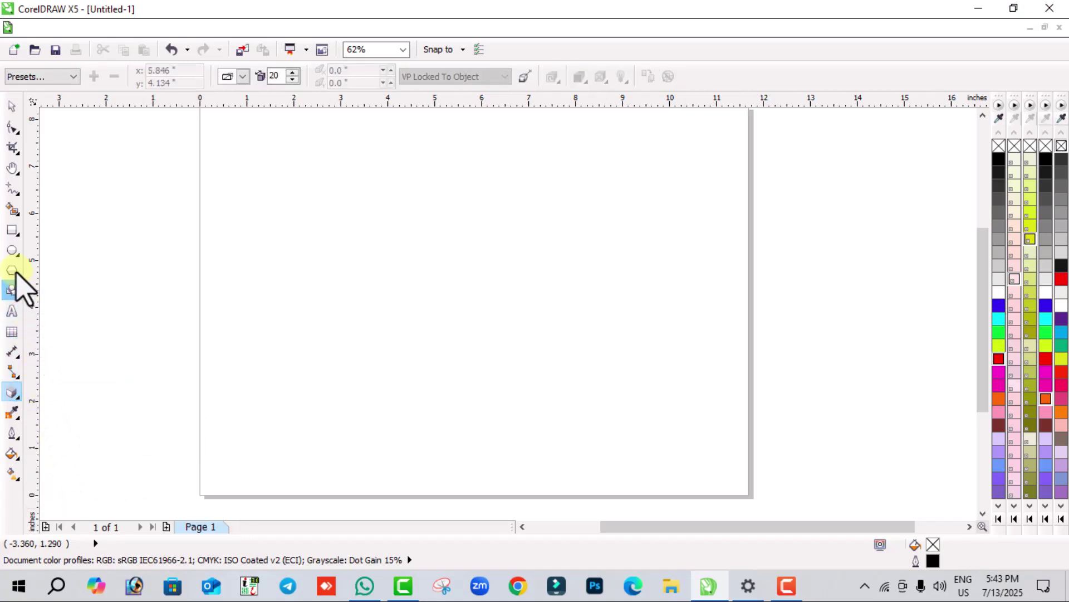
{"action": "left_click", "coordinate": [11, 250]}
{"action": "left_click_drag", "start_coordinate": [384, 214], "coordinate": [581, 385]}
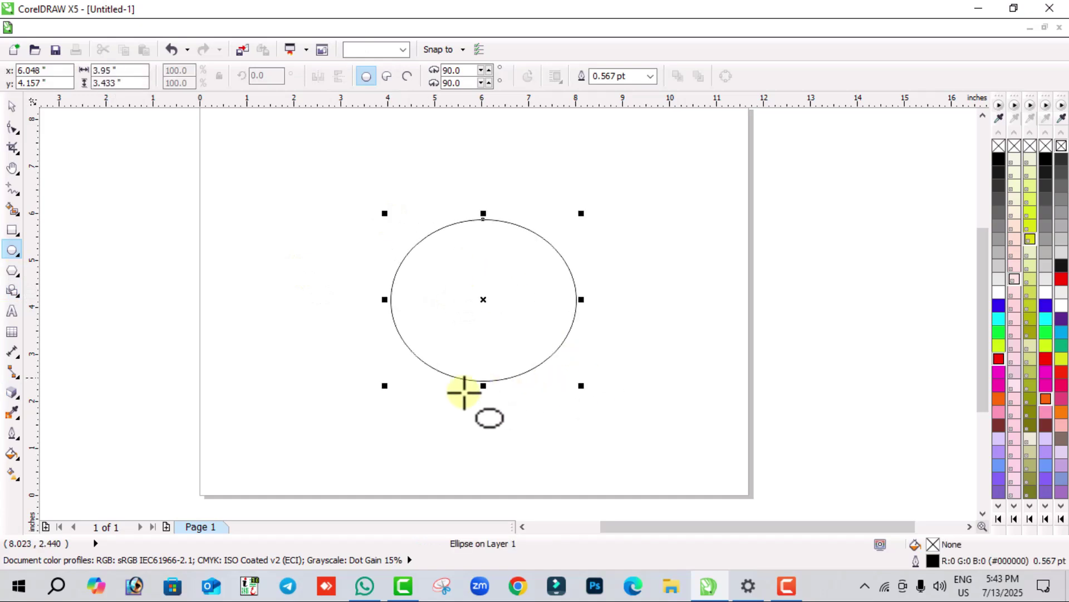
{"action": "left_click", "coordinate": [12, 392]}
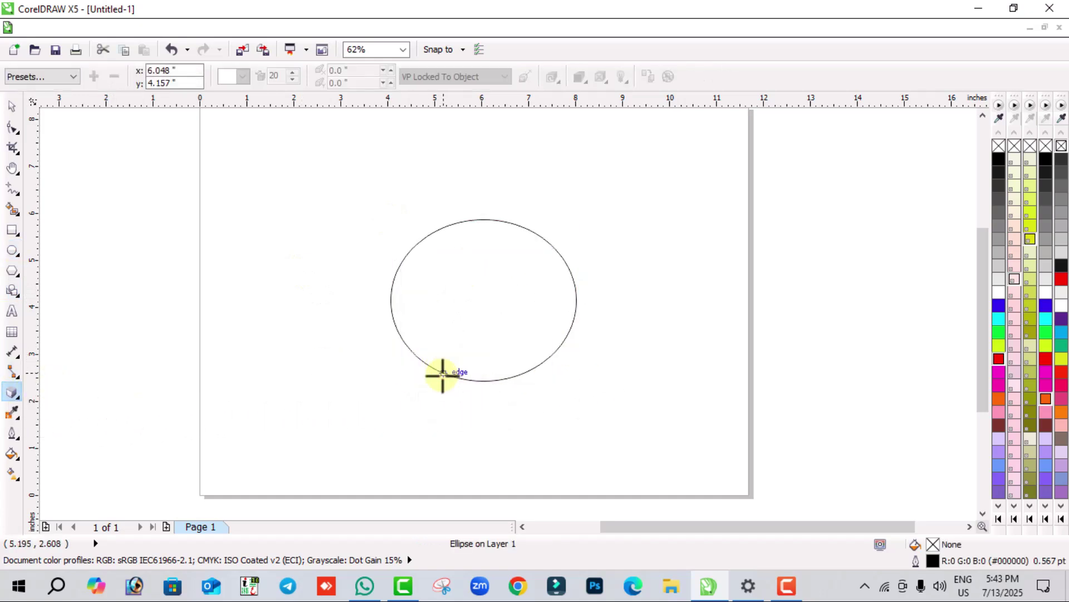
{"action": "left_click_drag", "start_coordinate": [442, 375], "coordinate": [443, 374]}
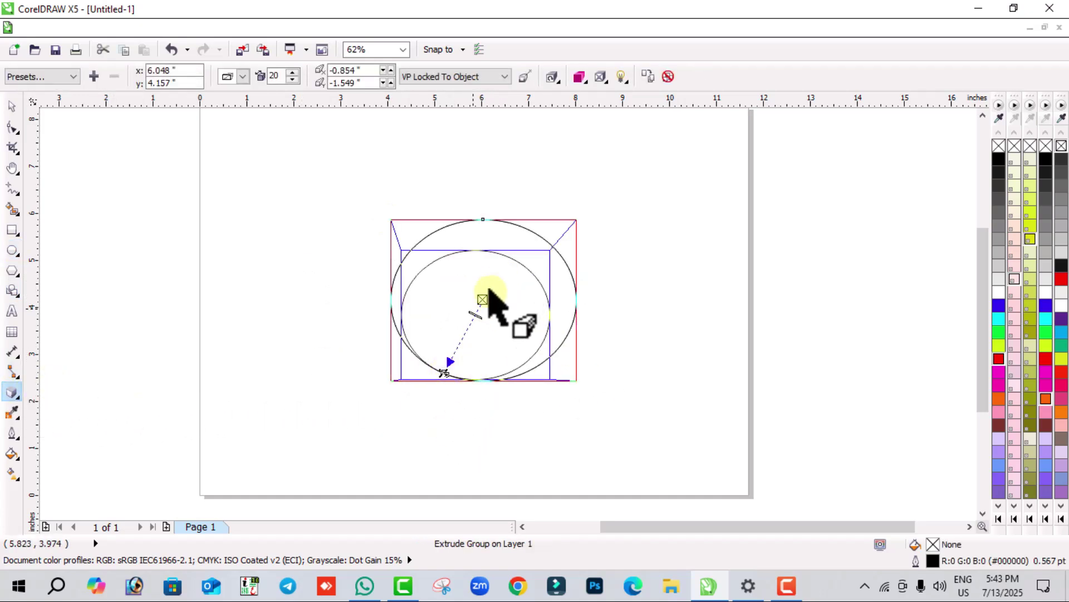
- Undo the extrusion of the ellipse and select the plain ellipse again
{"action": "left_click", "coordinate": [11, 106]}
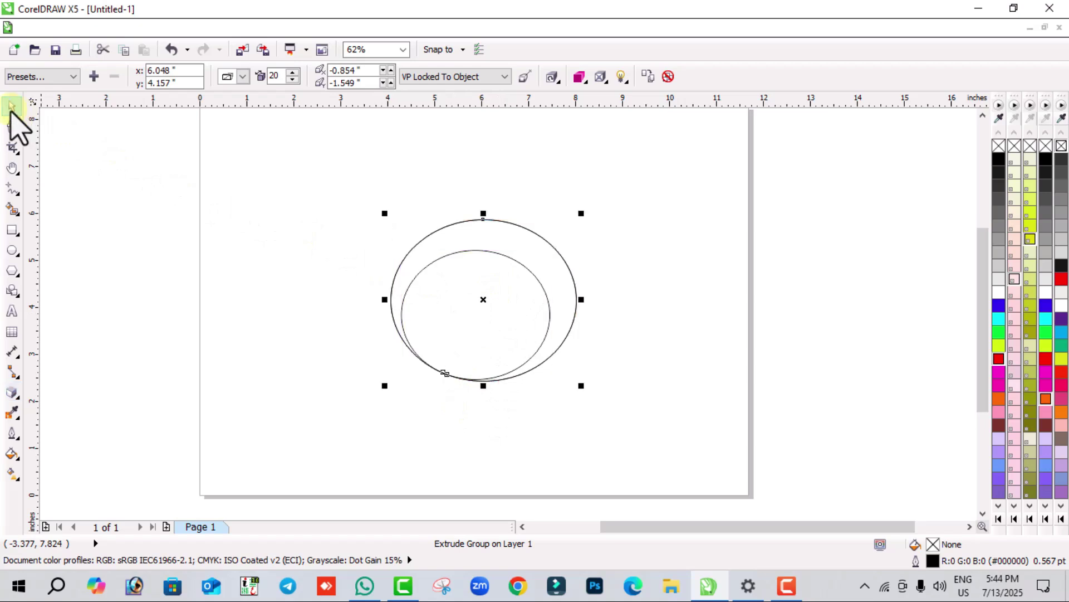
{"action": "left_click", "coordinate": [343, 256]}
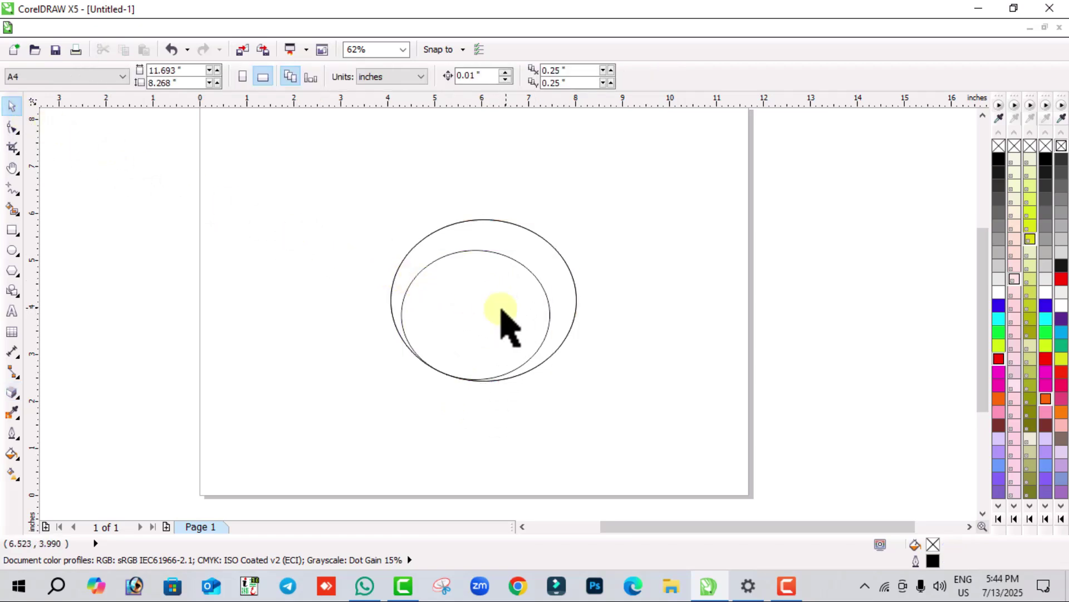
{"action": "left_click", "coordinate": [502, 310]}
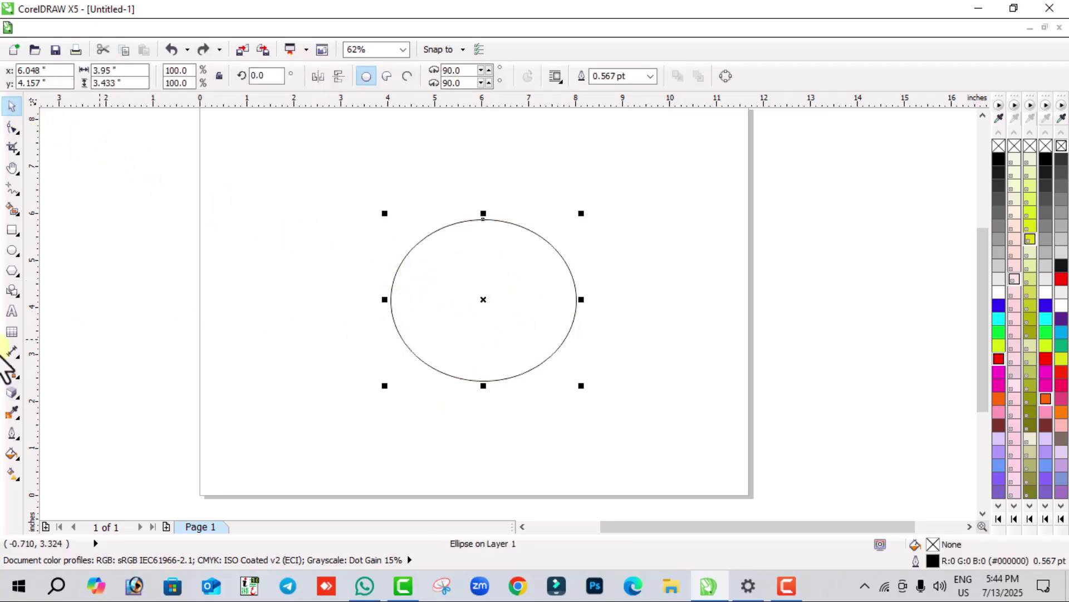
- Extrude the ellipse from its top edge straight to its centre with depth 20 and delete the extruded shape
{"action": "left_click", "coordinate": [17, 393]}
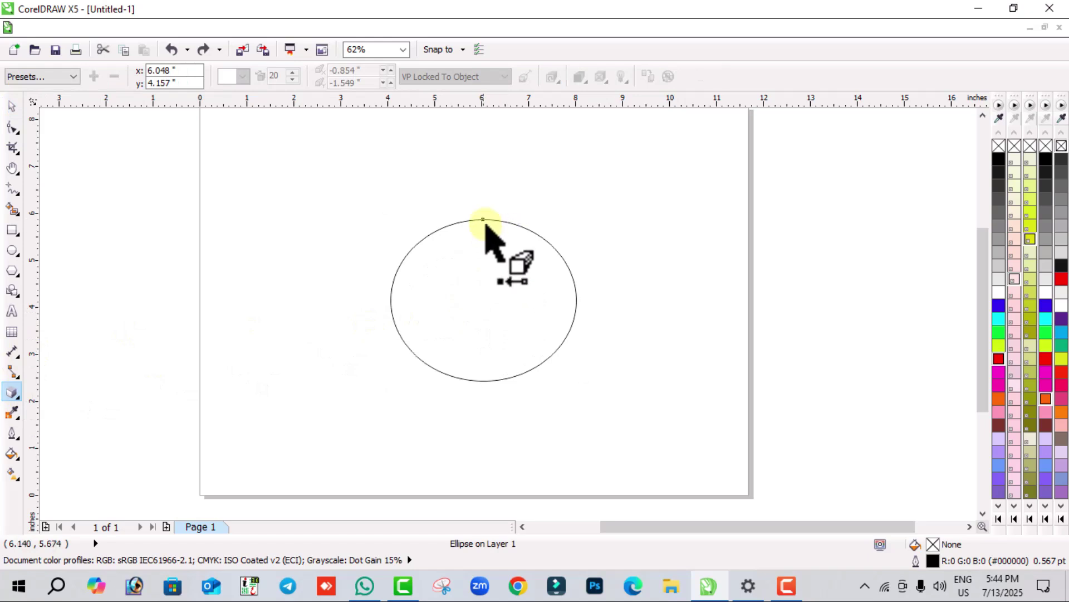
{"action": "left_click_drag", "start_coordinate": [483, 218], "coordinate": [484, 295]}
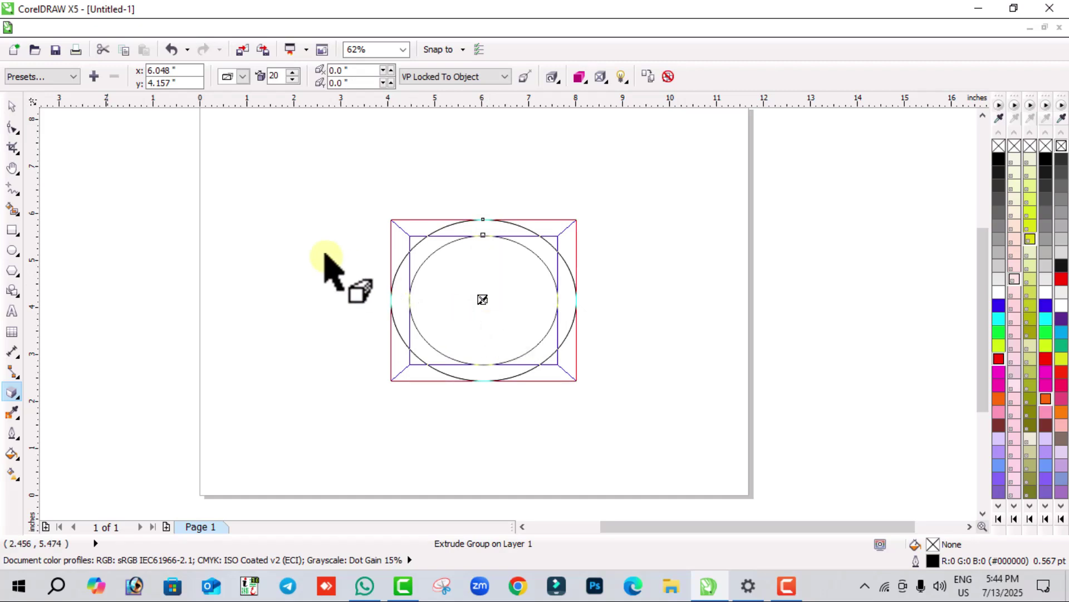
{"action": "left_click", "coordinate": [13, 107]}
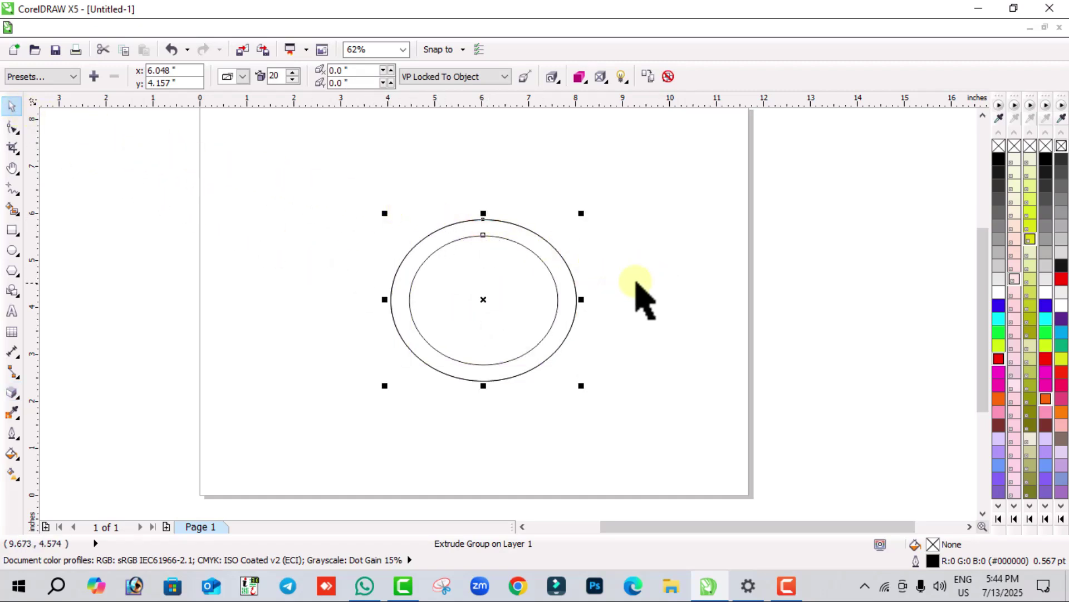
{"action": "key", "text": "Delete"}
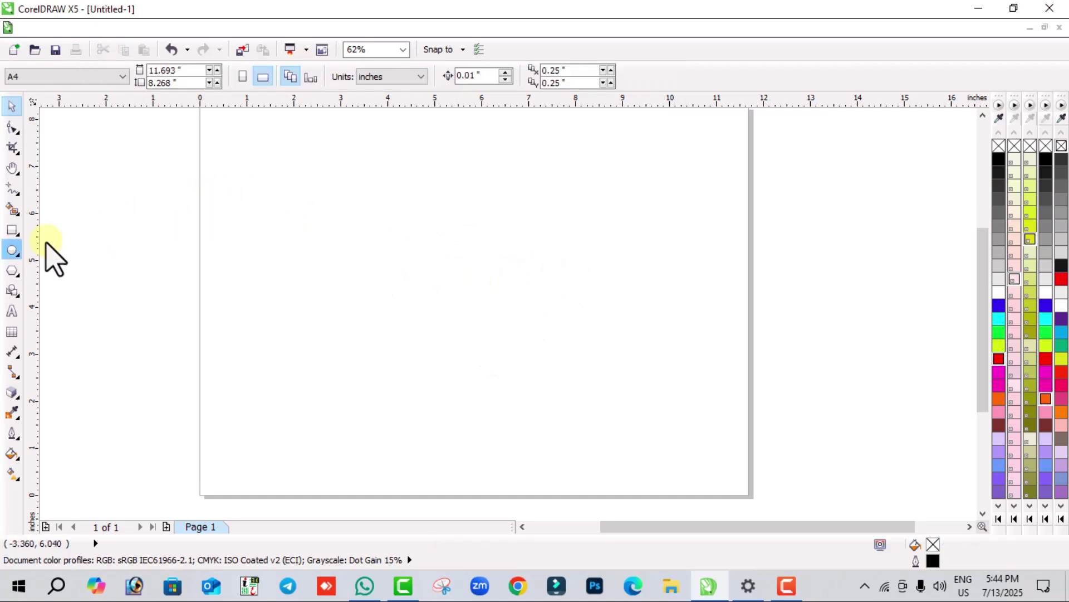
- Draw a circle about 4.32 inches across with a slightly smaller concentric copy inside it, and delete both
{"action": "left_click", "coordinate": [12, 250]}
{"action": "left_click_drag", "start_coordinate": [382, 198], "coordinate": [581, 399]}
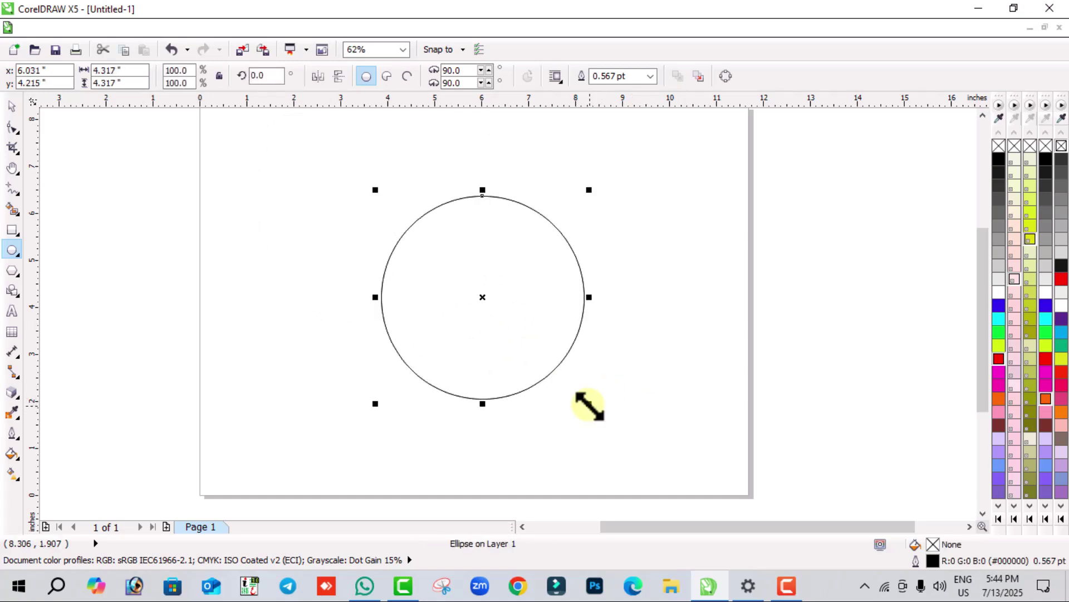
{"action": "left_click_drag", "start_coordinate": [589, 405], "coordinate": [580, 393]}
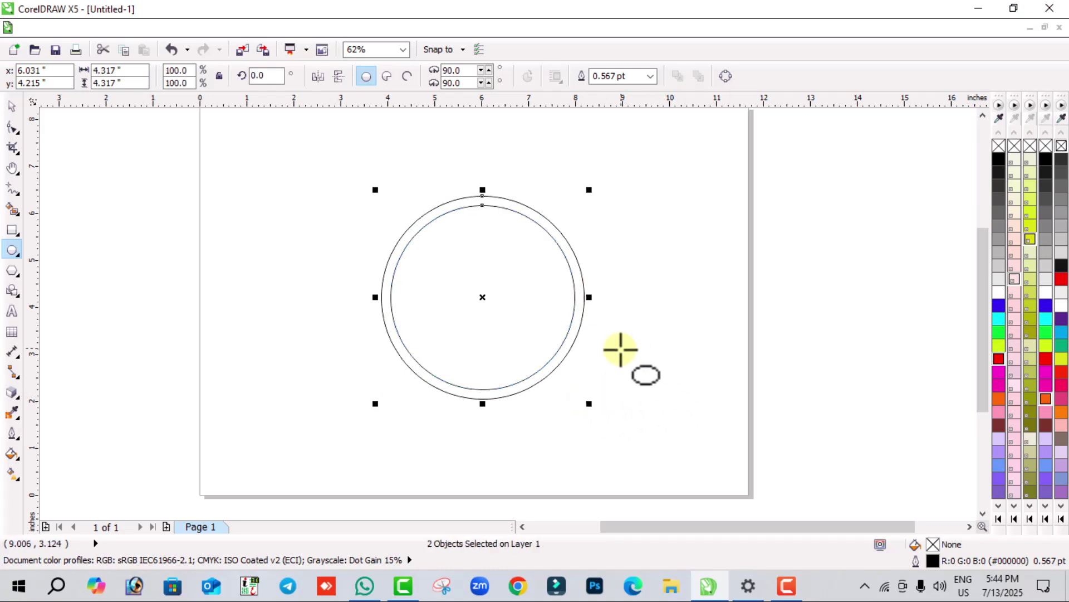
{"action": "key", "text": "Delete"}
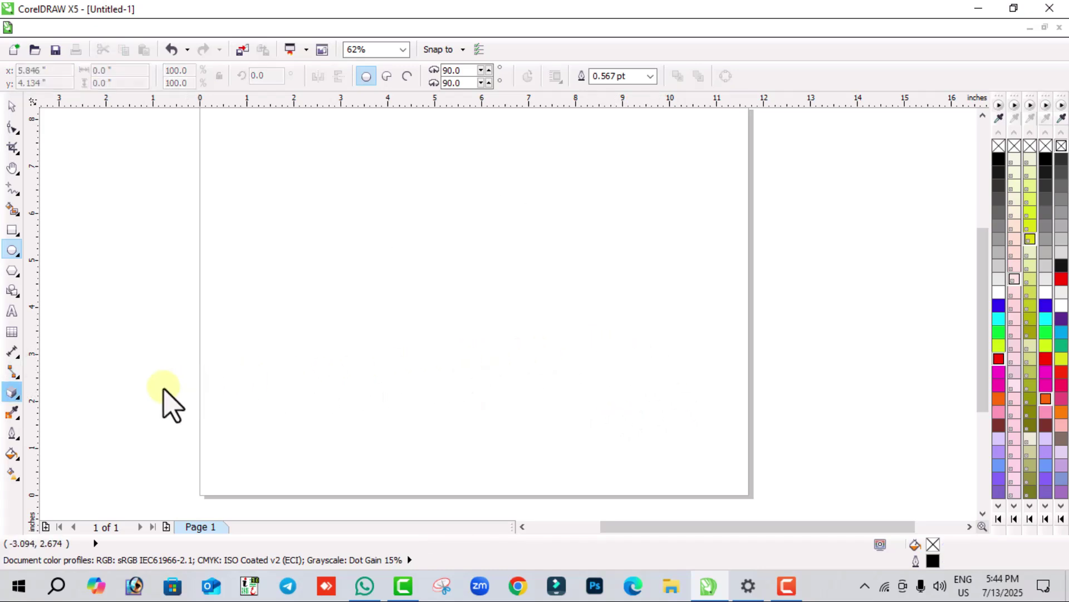
- Draw a nearly square rectangle and apply a linear transparency from its upper-left corner to its lower-right corner
{"action": "left_click", "coordinate": [18, 402]}
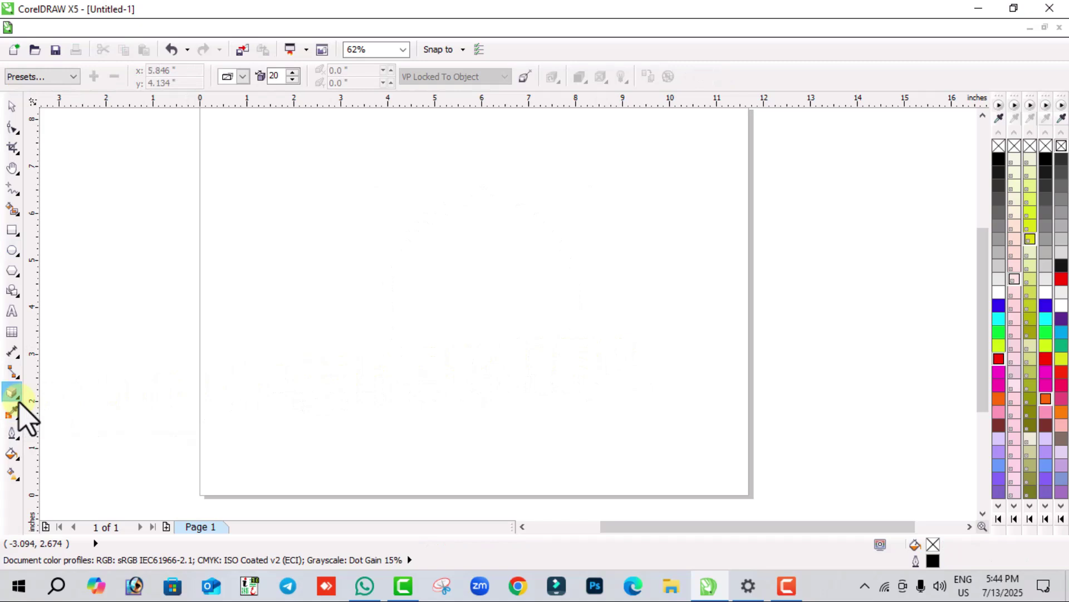
{"action": "left_click", "coordinate": [19, 402]}
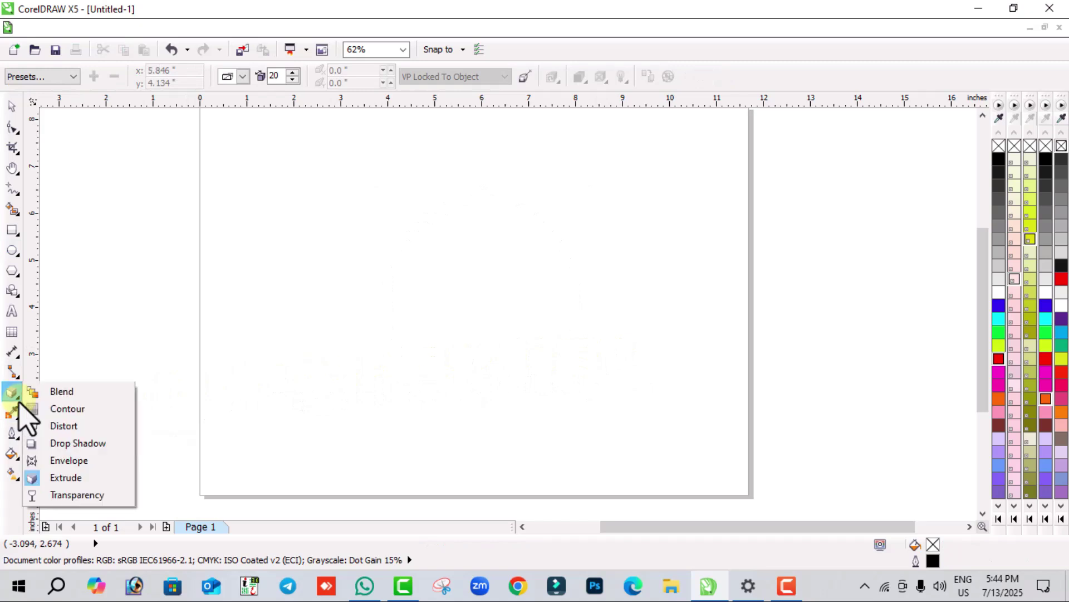
{"action": "left_click", "coordinate": [57, 493]}
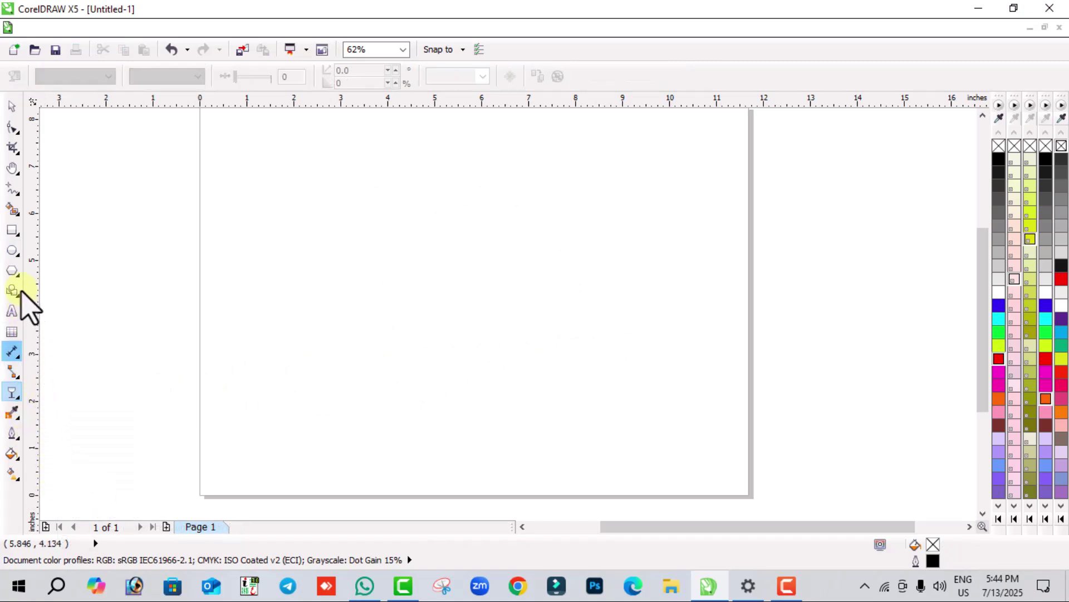
{"action": "left_click", "coordinate": [12, 231]}
{"action": "left_click_drag", "start_coordinate": [322, 160], "coordinate": [515, 362]}
{"action": "left_click", "coordinate": [13, 392]}
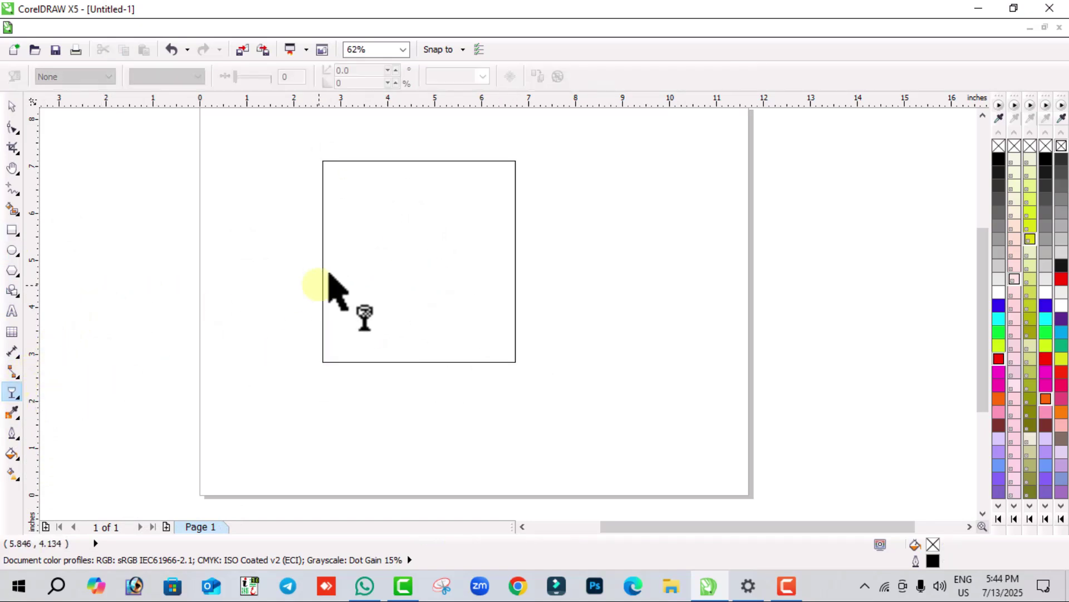
{"action": "left_click", "coordinate": [382, 261]}
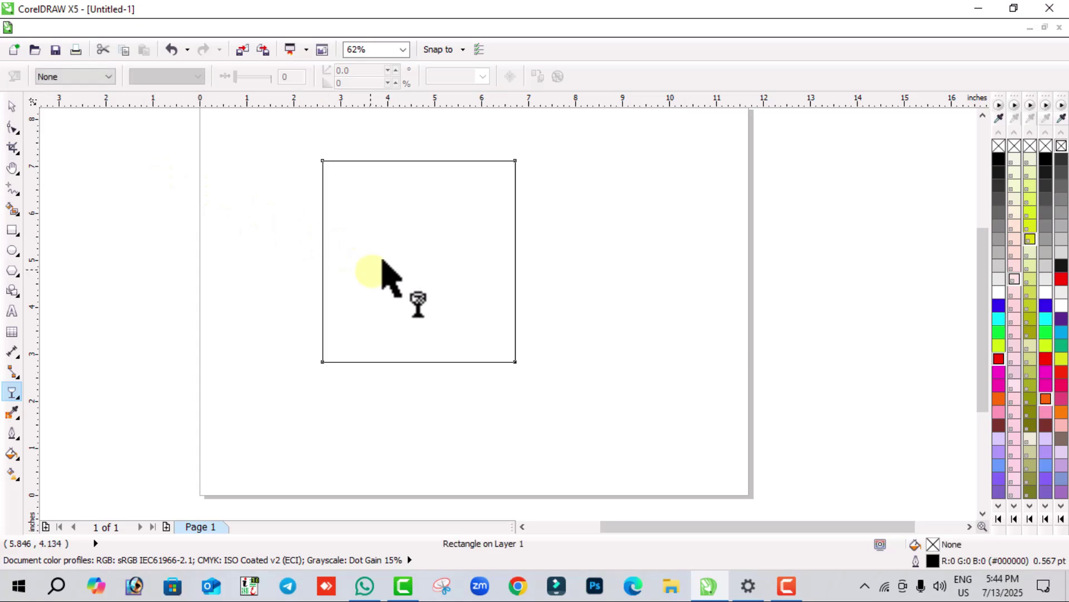
{"action": "left_click_drag", "start_coordinate": [323, 160], "coordinate": [519, 363]}
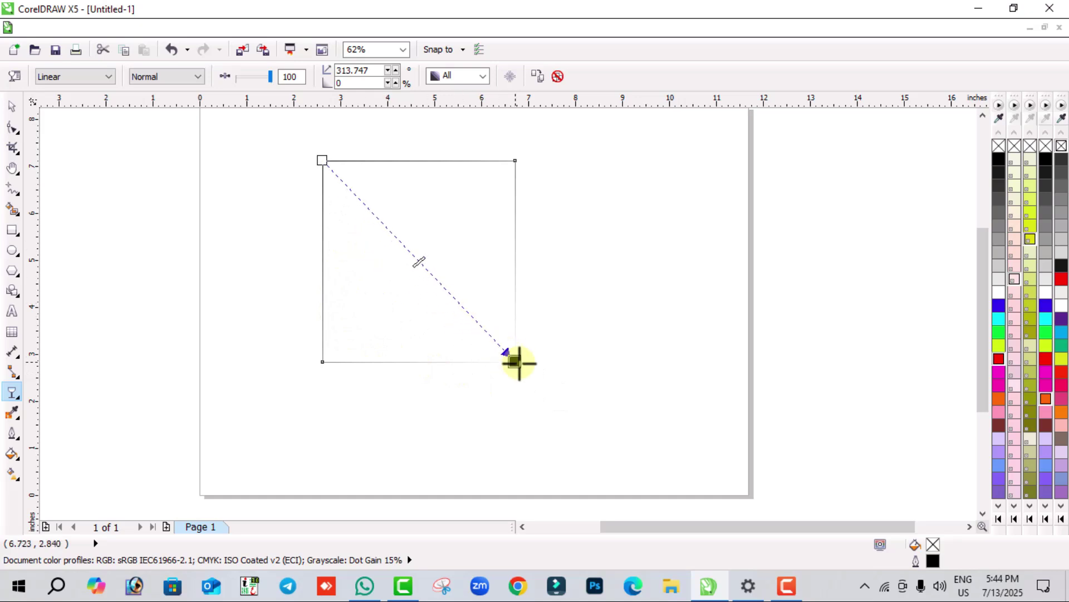
- Fill the rectangle with PANTONE 1-2-5 C and pull the transparency's end point inward to a steeper angle of about 292 degrees
{"action": "left_click", "coordinate": [1044, 360]}
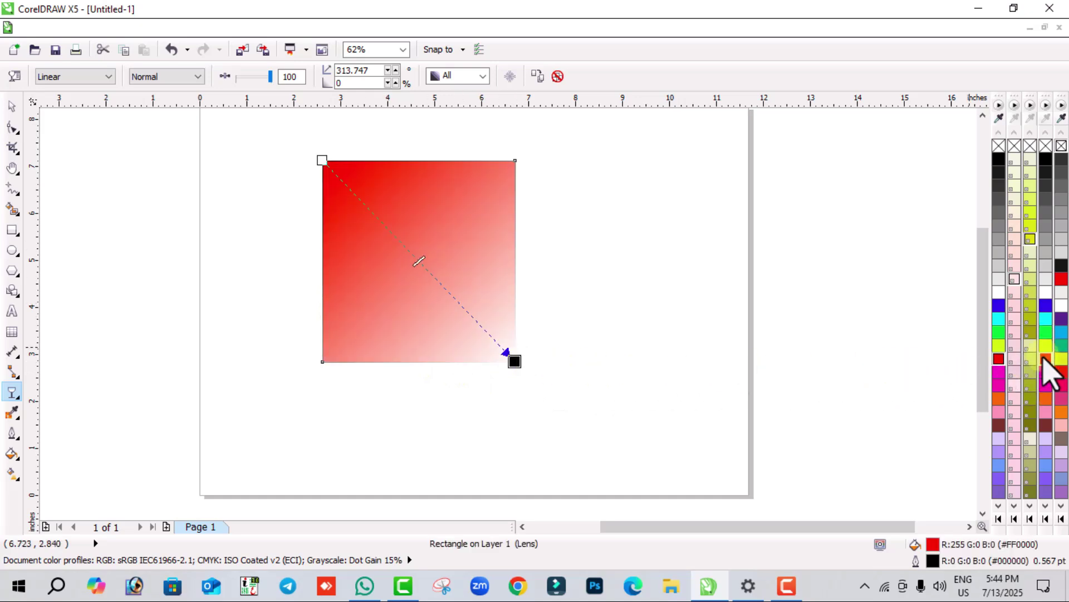
{"action": "left_click", "coordinate": [1030, 303]}
{"action": "left_click_drag", "start_coordinate": [1010, 304], "coordinate": [506, 366]}
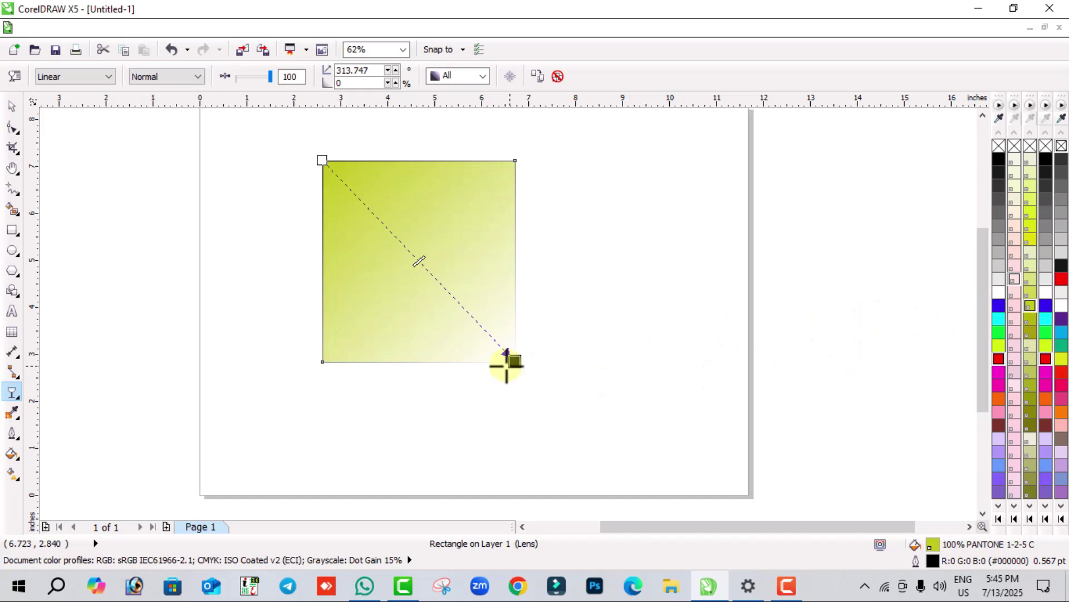
{"action": "left_click_drag", "start_coordinate": [393, 332], "coordinate": [393, 333]}
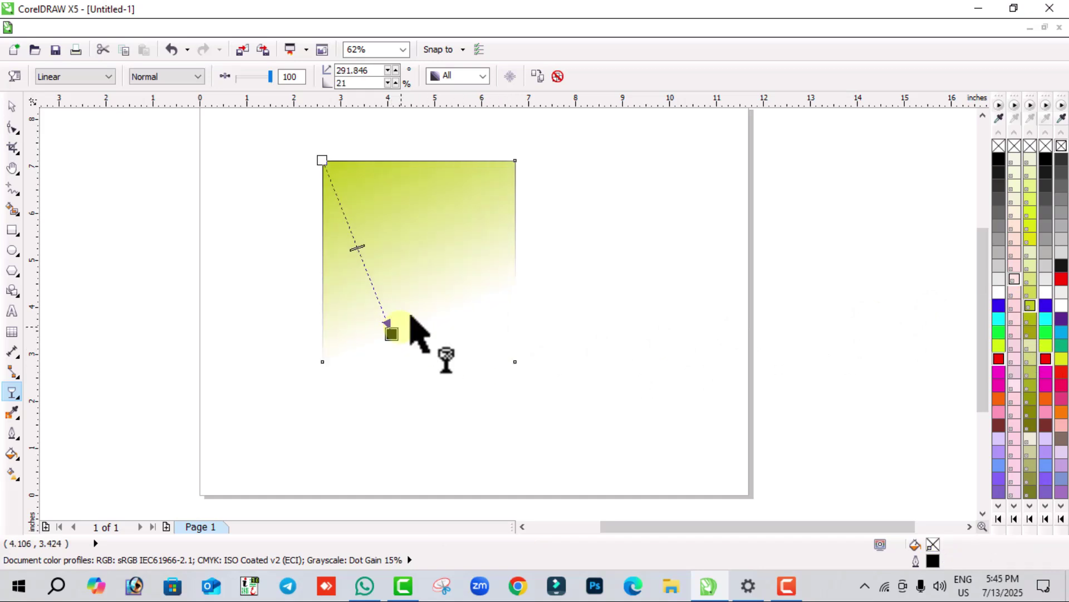
- Delete the rectangle with the transparency effect
{"action": "left_click", "coordinate": [11, 126]}
{"action": "left_click", "coordinate": [289, 257]}
{"action": "key", "text": "Delete"}
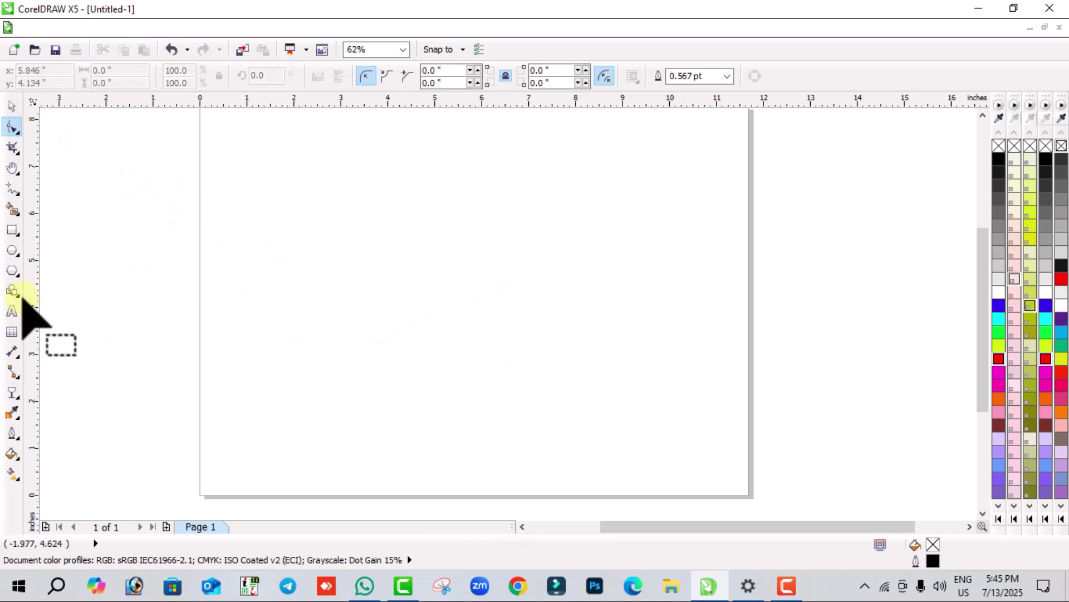
{"action": "left_click", "coordinate": [18, 396]}
{"action": "left_click", "coordinate": [16, 411]}
{"action": "left_click", "coordinate": [8, 395]}
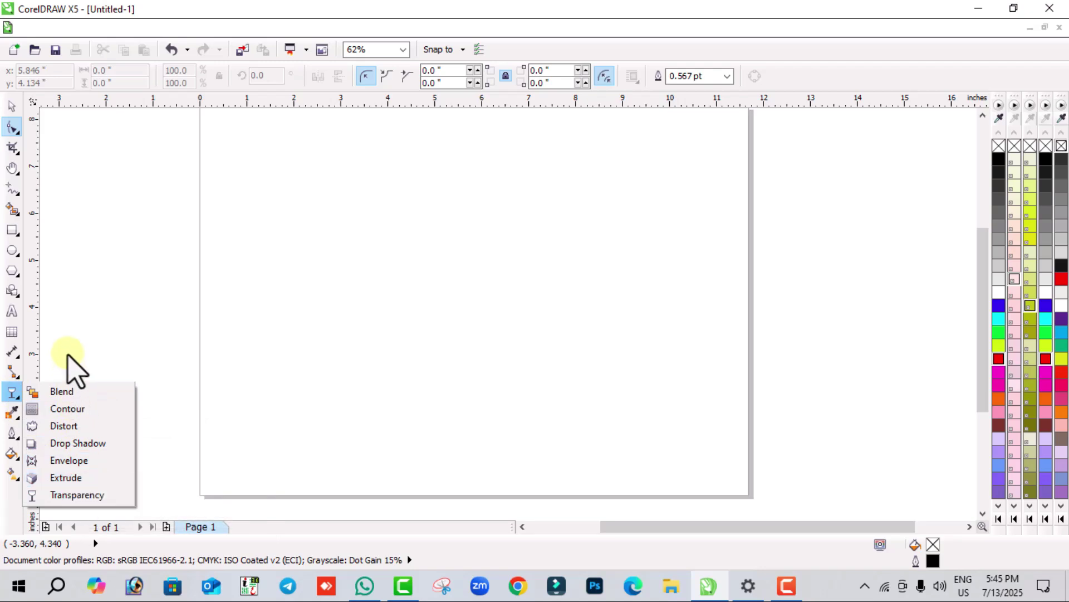
{"action": "left_click", "coordinate": [73, 368]}
{"action": "left_click", "coordinate": [12, 413]}
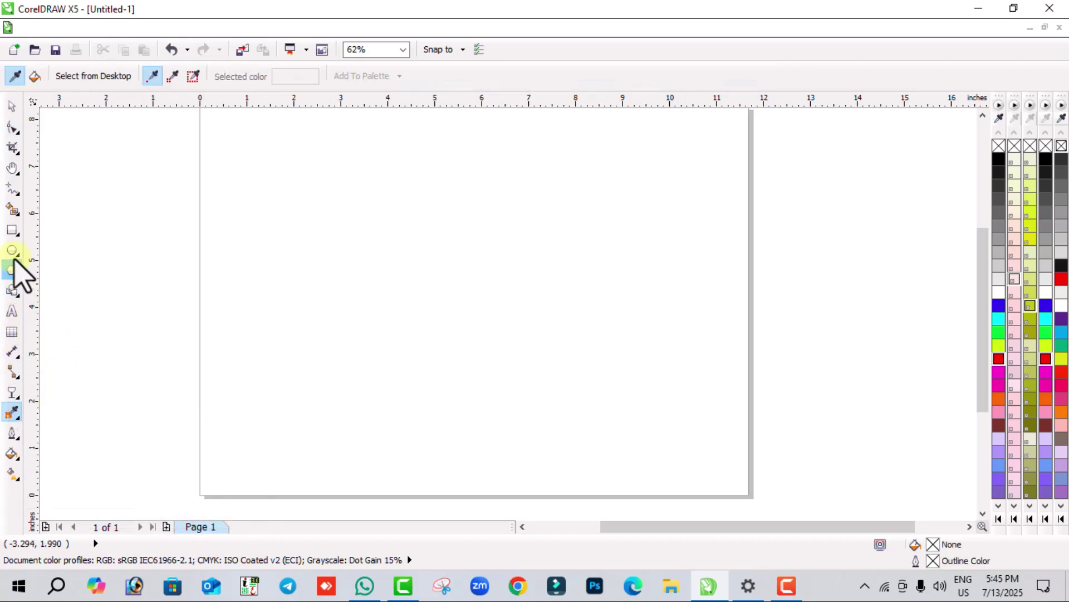
- Draw a rectangle about 3.45 by 4.82 inches on the left half of the page and fill it with magenta
{"action": "left_click", "coordinate": [13, 230]}
{"action": "left_click_drag", "start_coordinate": [269, 138], "coordinate": [431, 365]}
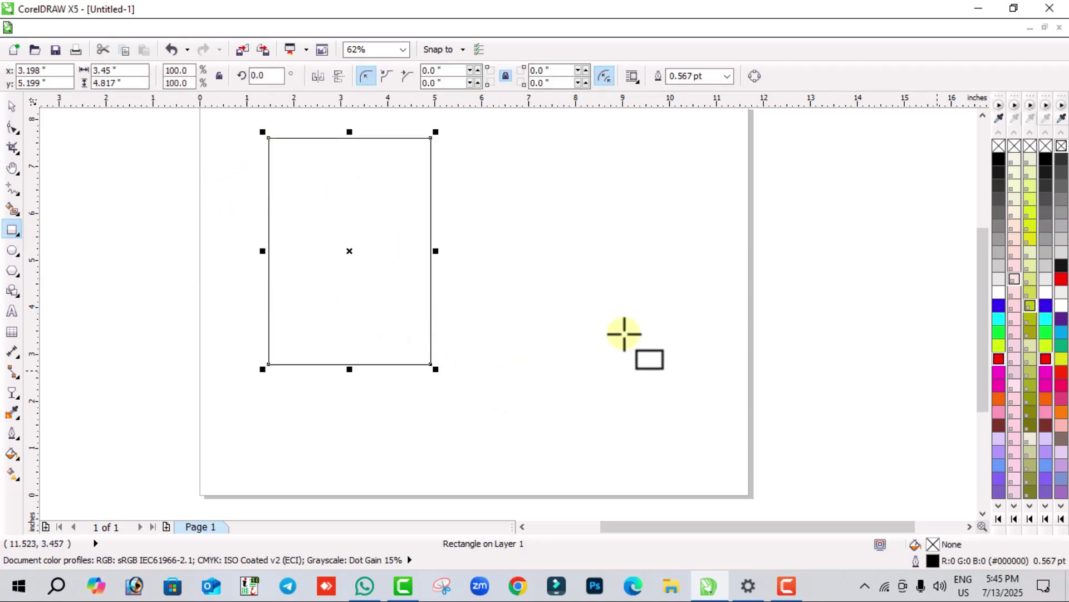
{"action": "left_click", "coordinate": [1001, 372]}
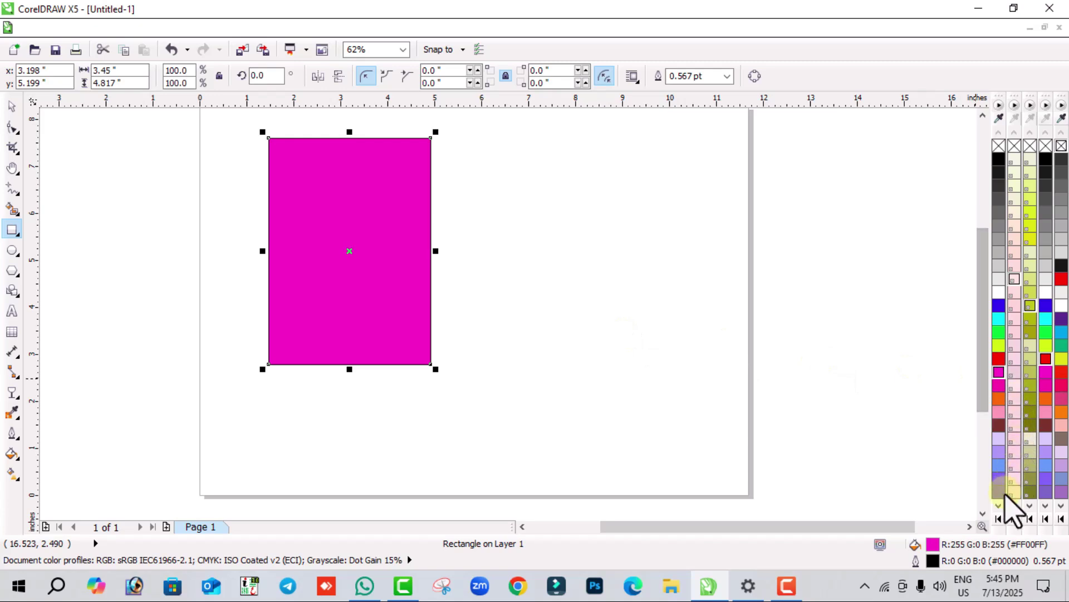
- Change the rectangle's uniform fill to a light pink mixed in the RGB model, R 230, G 177, B 230
{"action": "double_click", "coordinate": [933, 545]}
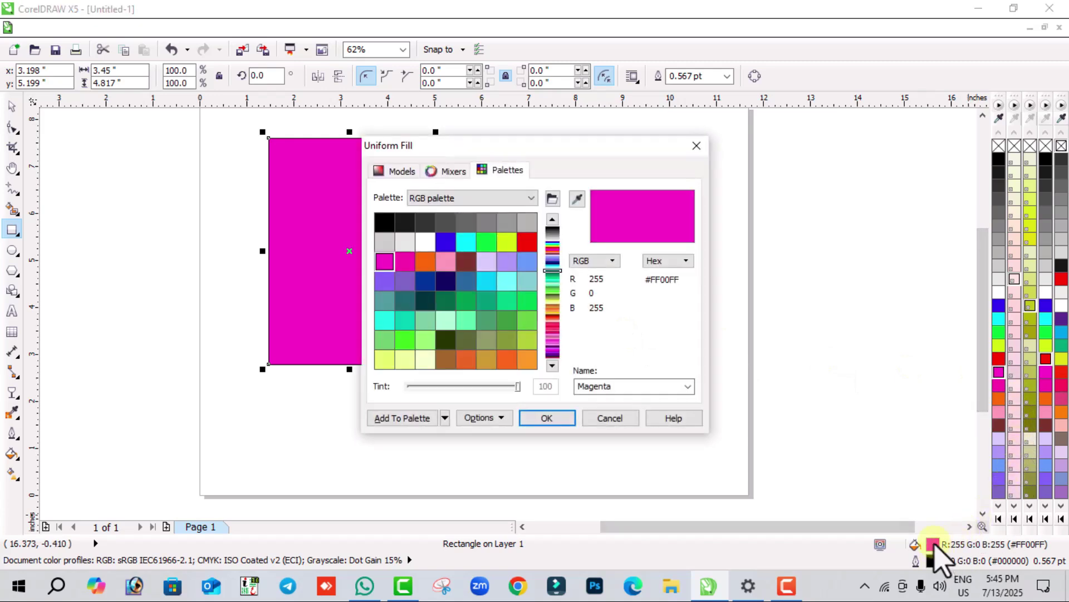
{"action": "left_click", "coordinate": [381, 184]}
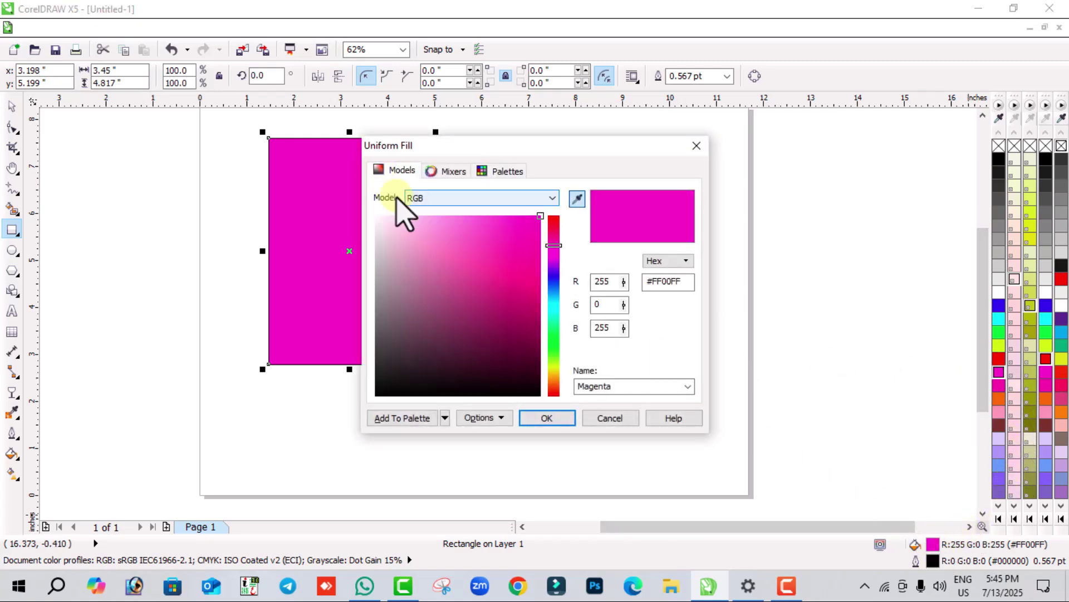
{"action": "left_click_drag", "start_coordinate": [422, 226], "coordinate": [415, 237]}
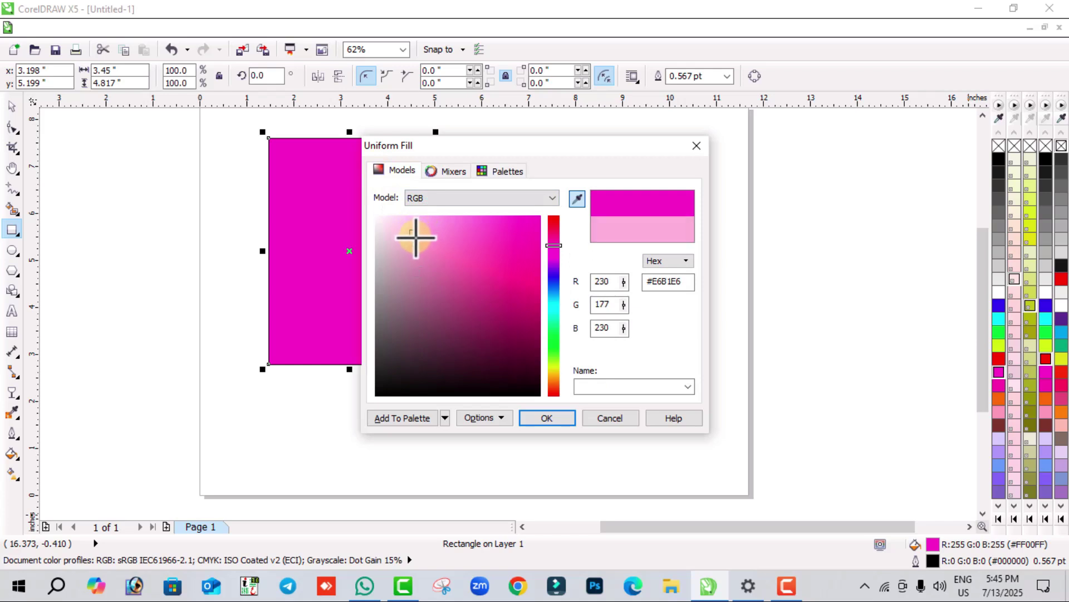
{"action": "left_click", "coordinate": [553, 419]}
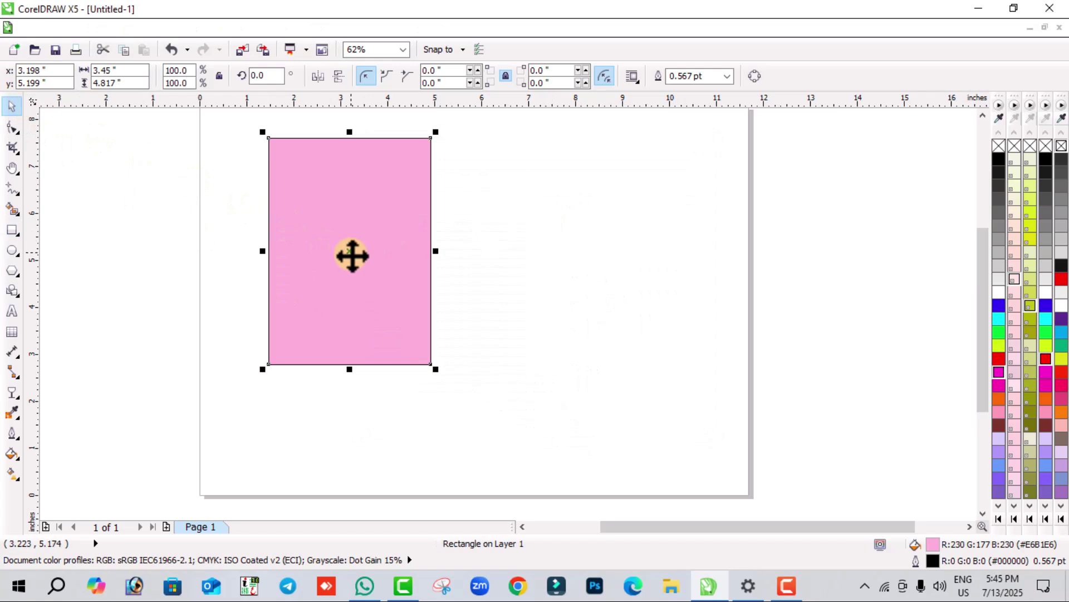
{"action": "left_click_drag", "start_coordinate": [352, 256], "coordinate": [543, 251]}
{"action": "right_click", "coordinate": [543, 251]}
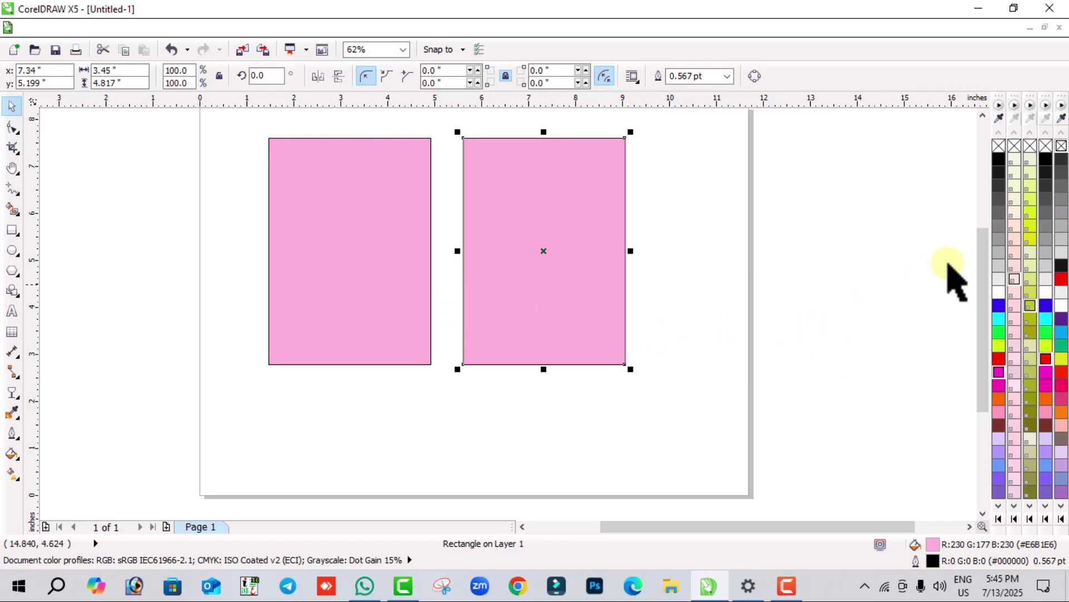
{"action": "left_click", "coordinate": [999, 291]}
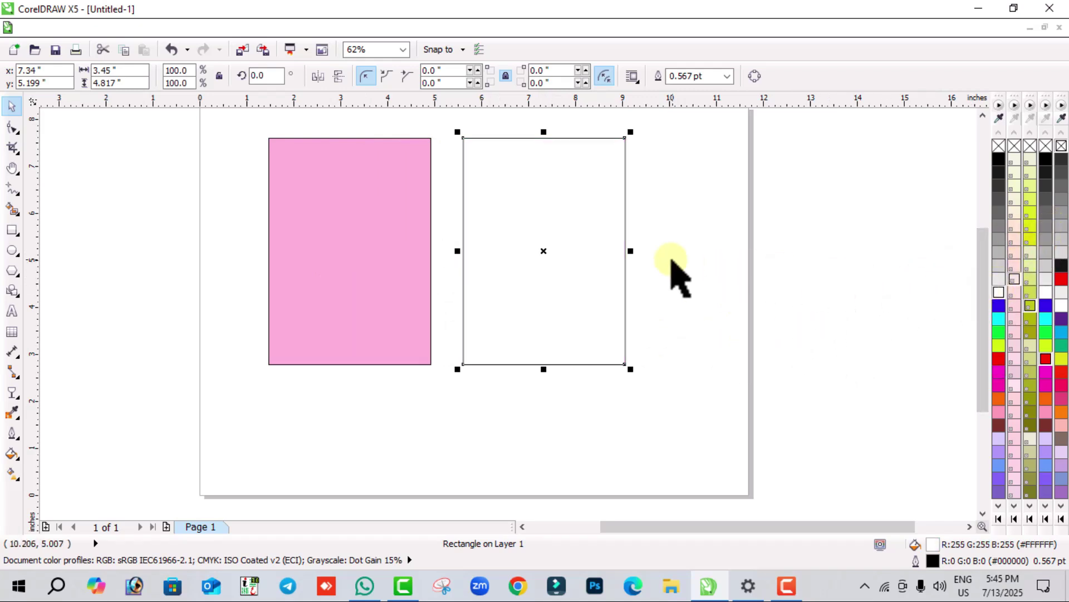
{"action": "key", "text": "Delete"}
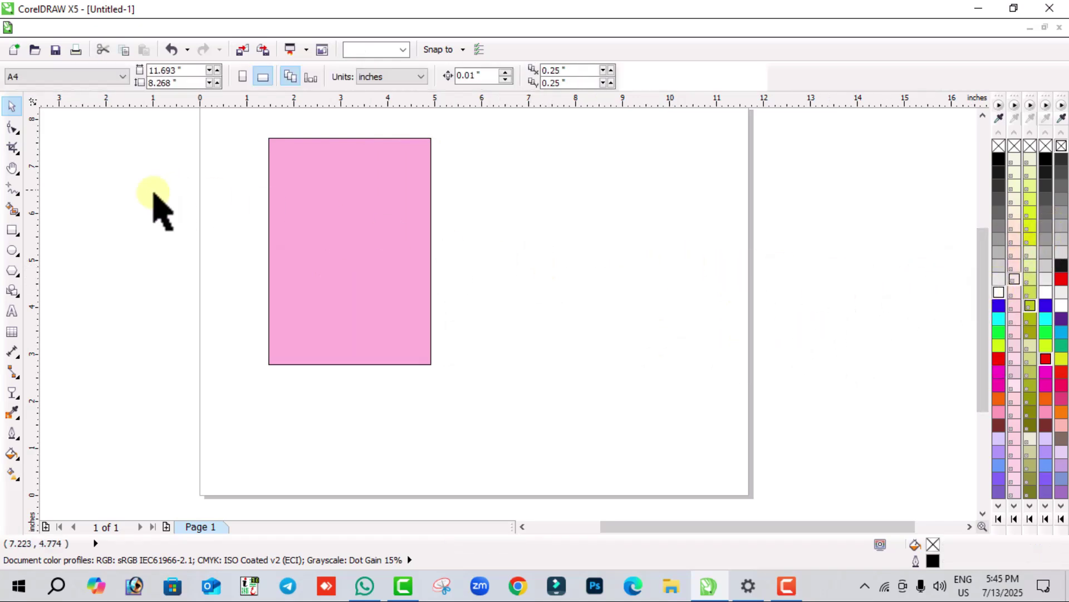
- Draw an unfilled rectangle about 3.78 inches wide beside the pink one and stretch its top edge to a height of about 4.85 inches
{"action": "left_click", "coordinate": [12, 230]}
{"action": "left_click_drag", "start_coordinate": [478, 145], "coordinate": [656, 365]}
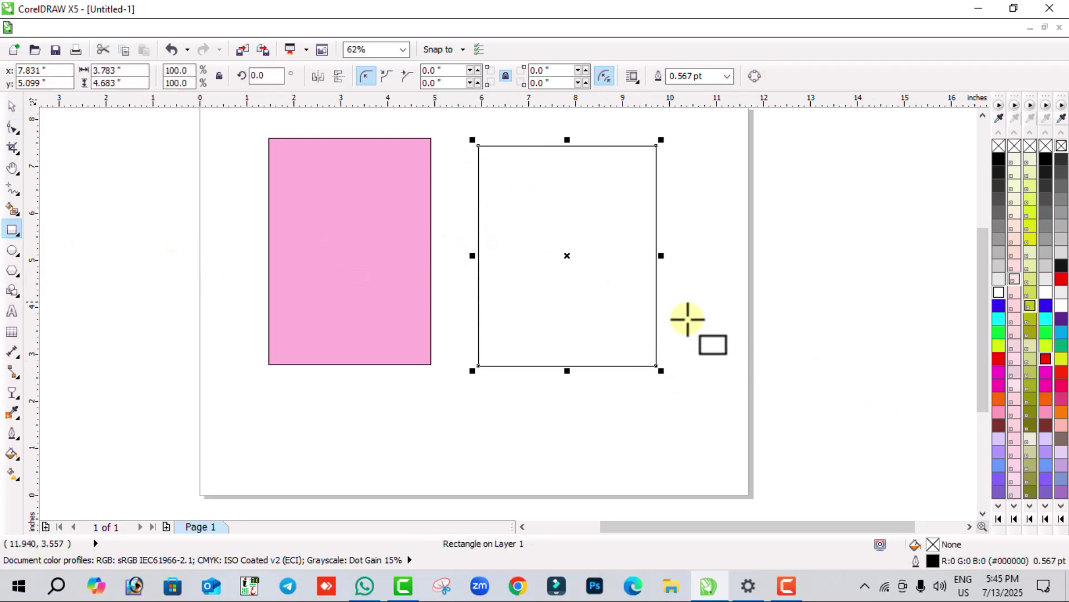
{"action": "left_click_drag", "start_coordinate": [568, 140], "coordinate": [569, 132]}
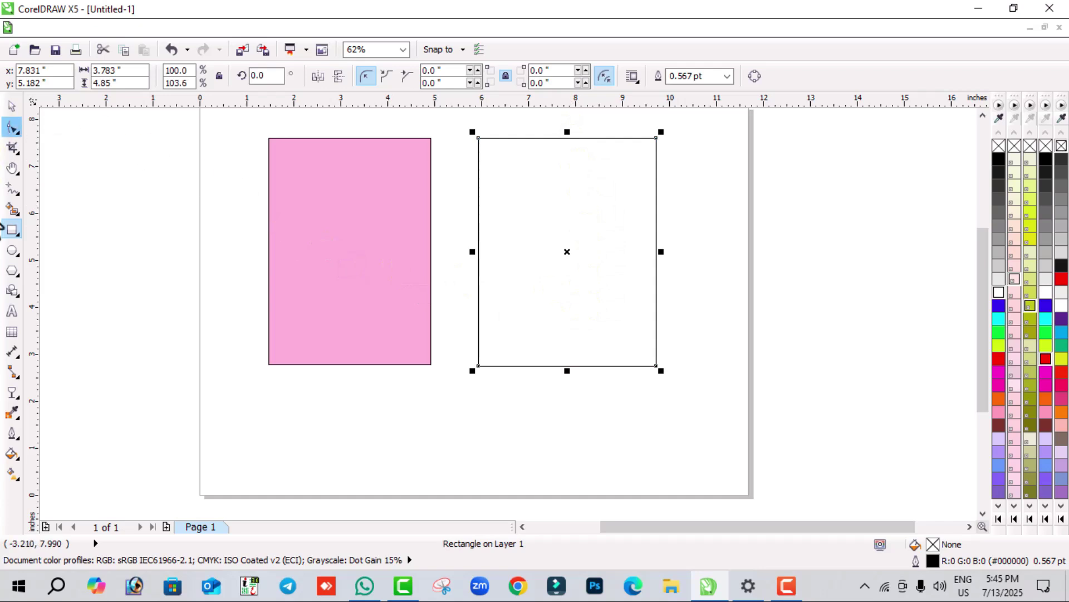
{"action": "left_click", "coordinate": [13, 413]}
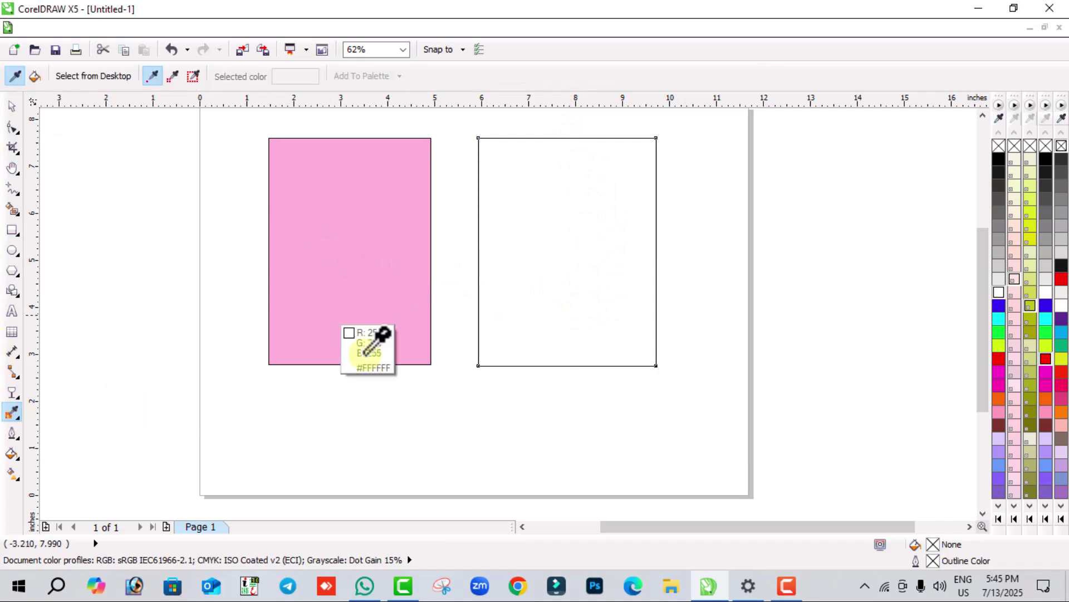
{"action": "left_click", "coordinate": [11, 106]}
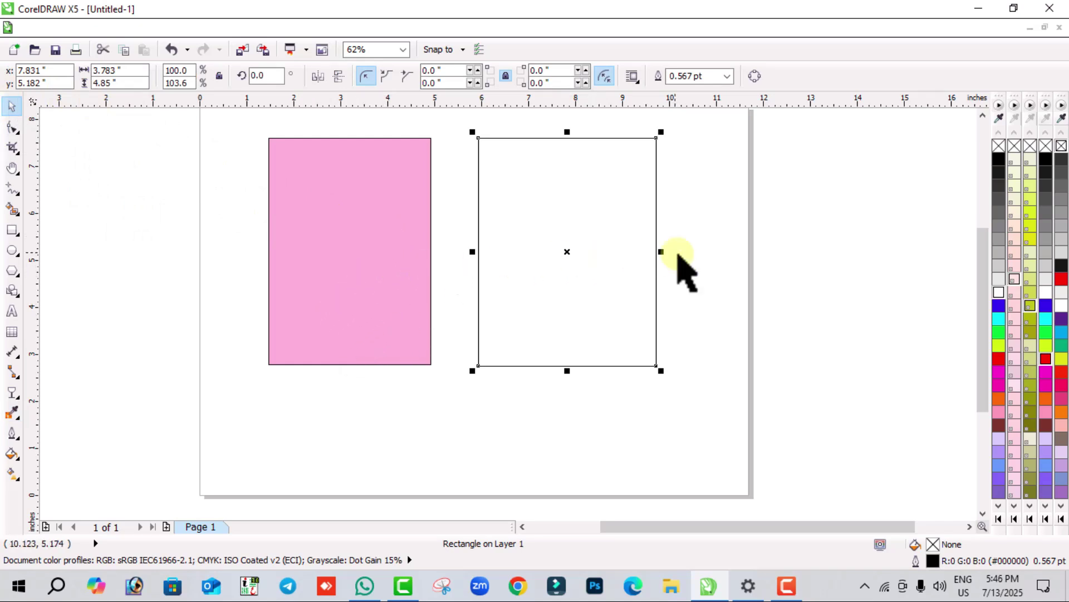
- Narrow the unfilled rectangle to about 3.57 inches and fill it with the pink rectangle's color using the Color Eyedropper
{"action": "left_click_drag", "start_coordinate": [663, 252], "coordinate": [652, 252]}
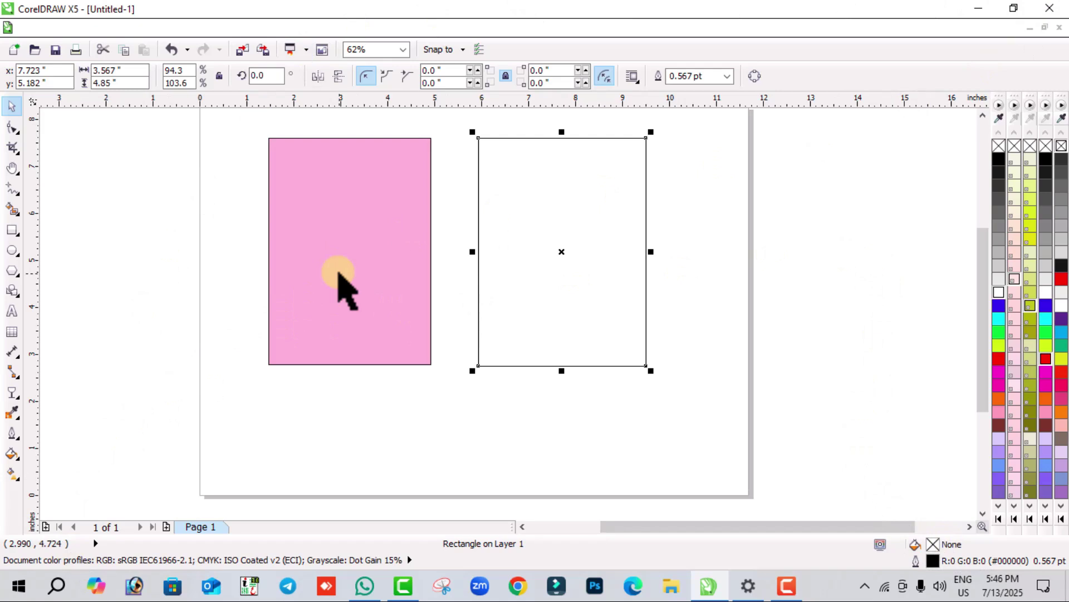
{"action": "left_click", "coordinate": [12, 415]}
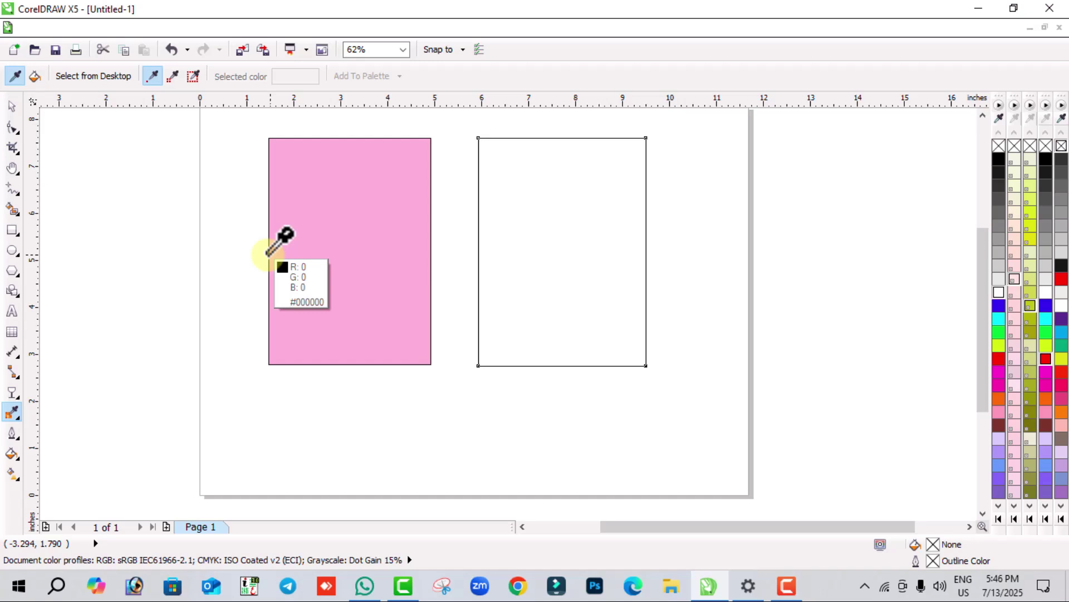
{"action": "left_click", "coordinate": [345, 289]}
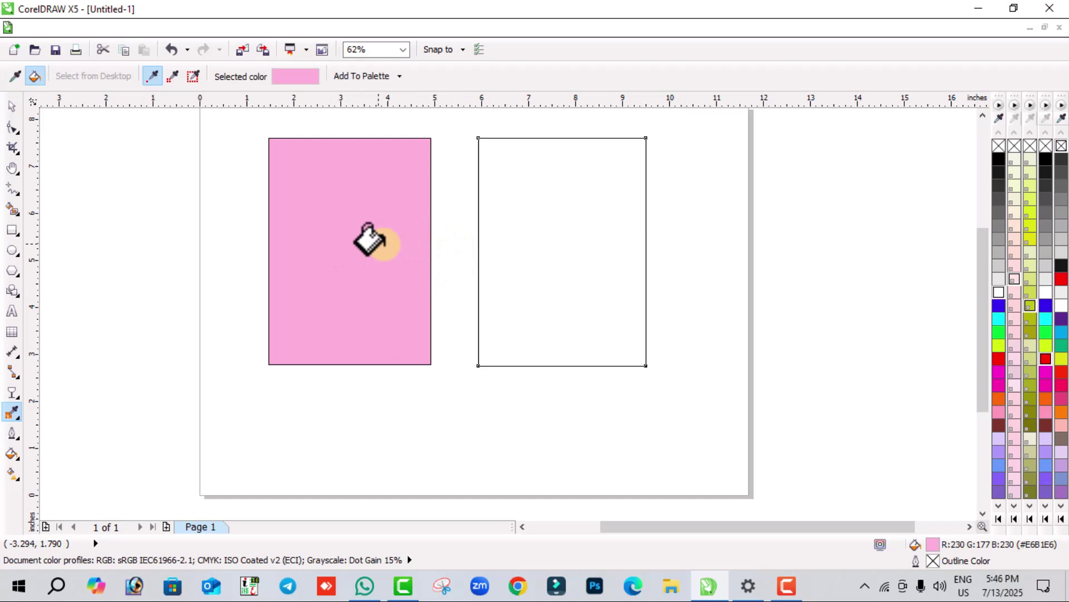
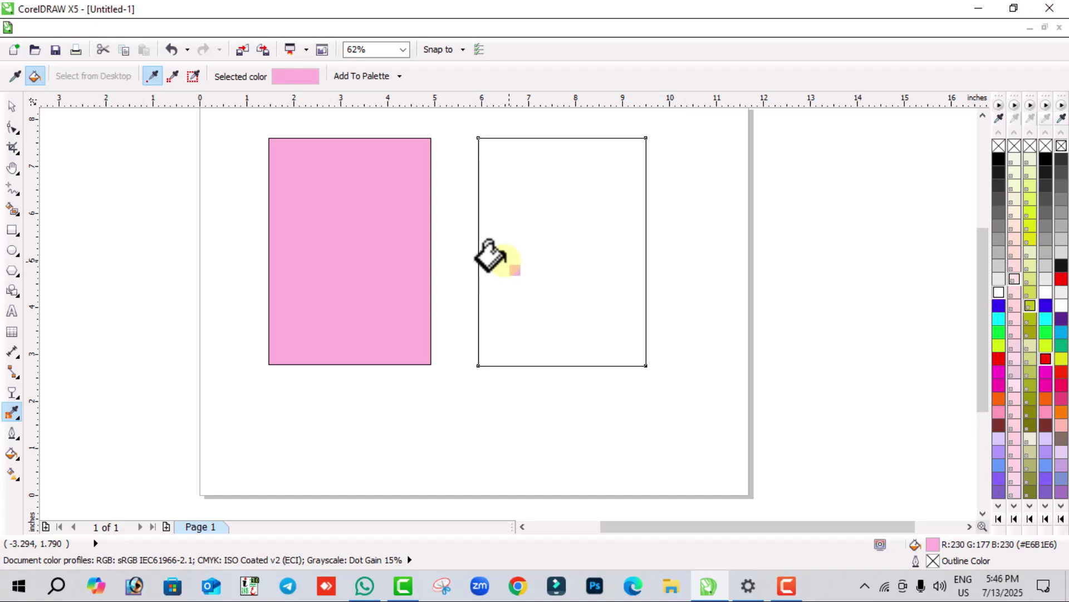
{"action": "left_click", "coordinate": [504, 260]}
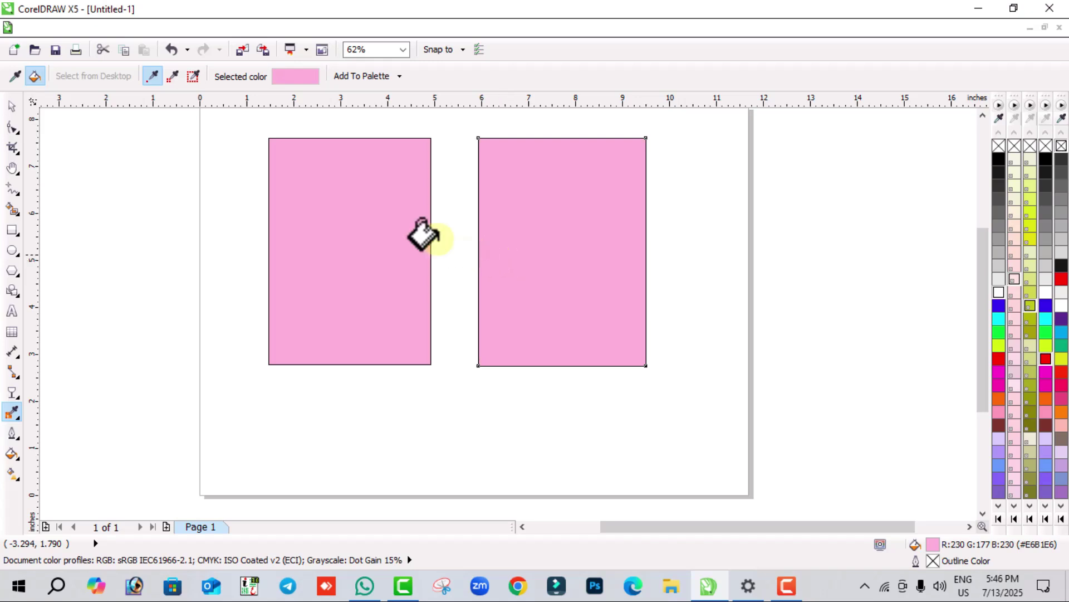
- Delete both pink rectangles from the page
{"action": "left_click", "coordinate": [12, 106]}
{"action": "left_click", "coordinate": [179, 200]}
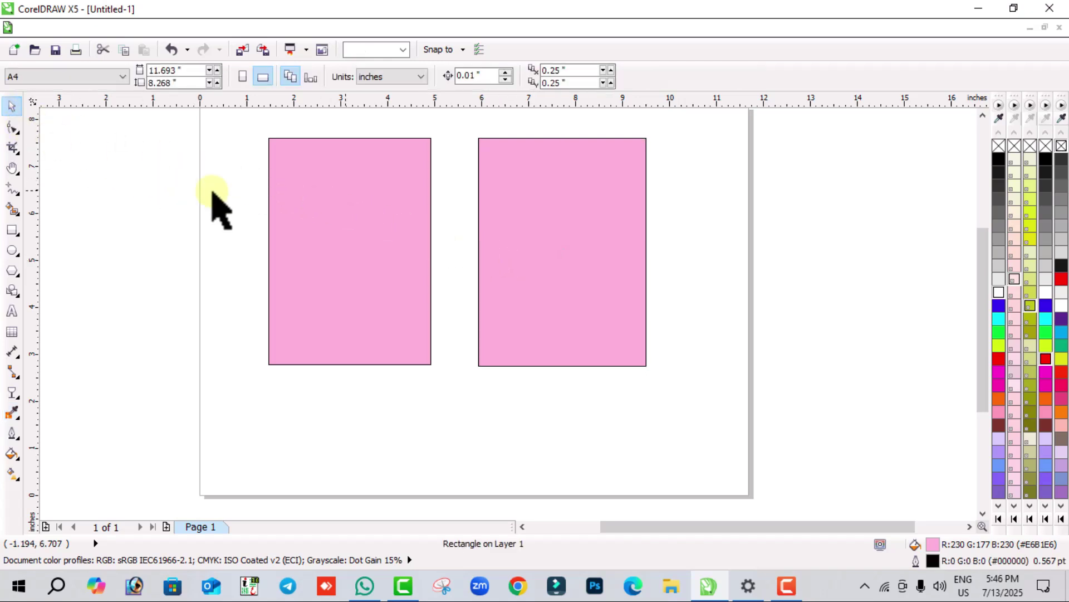
{"action": "left_click_drag", "start_coordinate": [226, 232], "coordinate": [759, 306]}
{"action": "left_click_drag", "start_coordinate": [389, 189], "coordinate": [747, 453]}
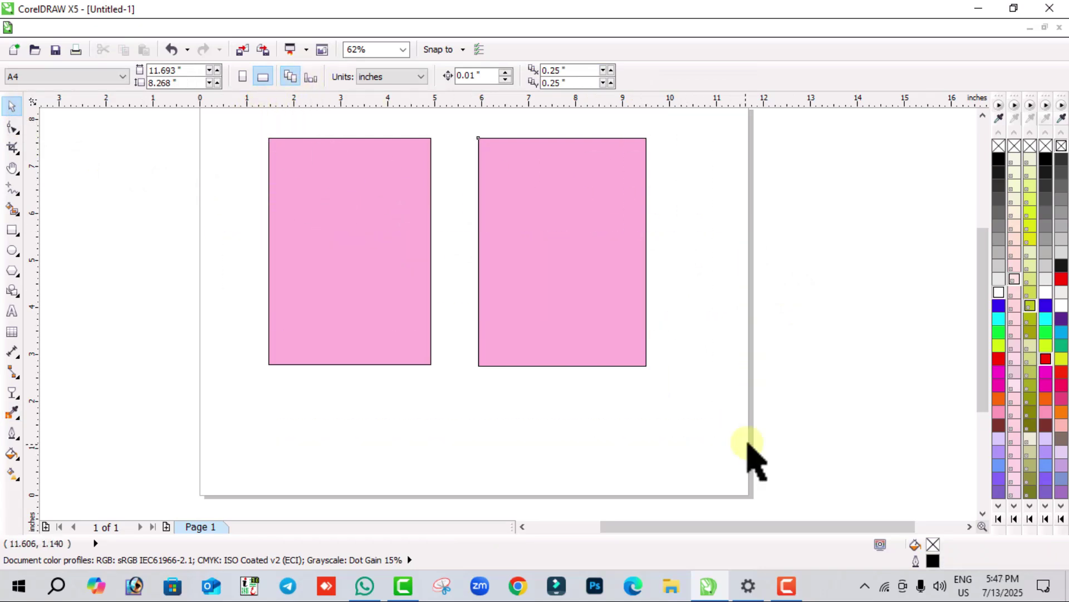
{"action": "key", "text": "Delete"}
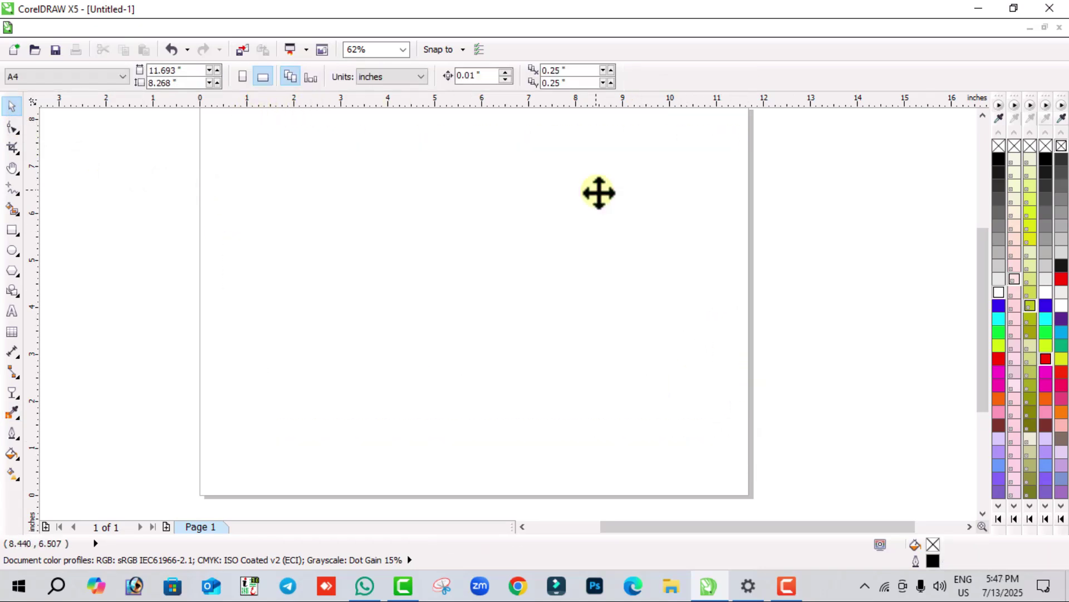
- Draw an unfilled rectangle about 6.12 by 4.32 inches and a smaller one about 5.62 by 3.95 inches from the same upper-left corner
{"action": "left_click", "coordinate": [11, 432]}
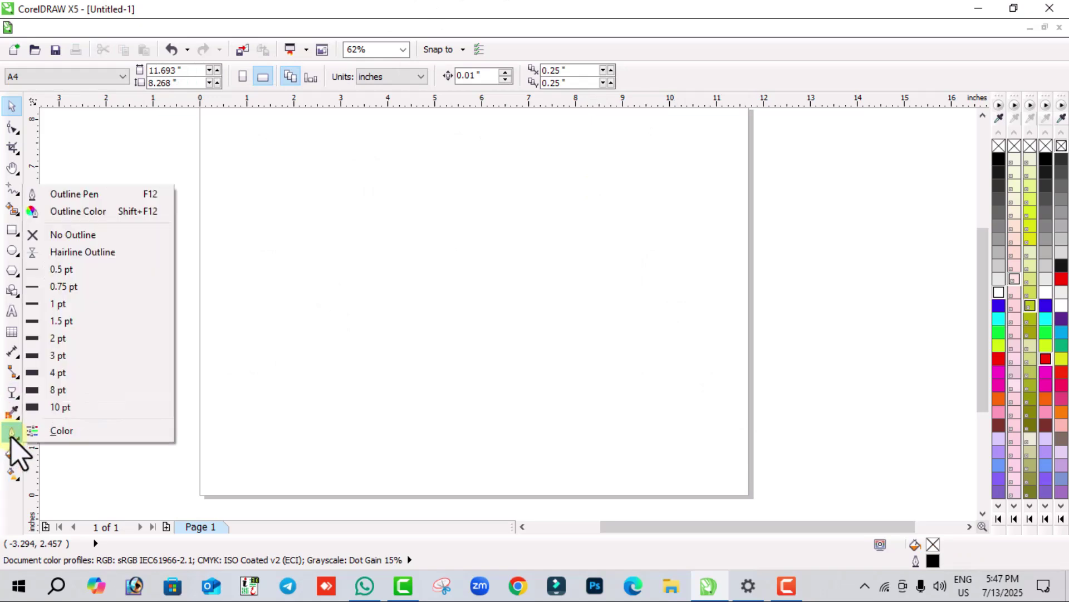
{"action": "left_click", "coordinate": [11, 434]}
{"action": "left_click", "coordinate": [12, 190]}
{"action": "left_click", "coordinate": [12, 229]}
{"action": "left_click_drag", "start_coordinate": [365, 147], "coordinate": [653, 351]}
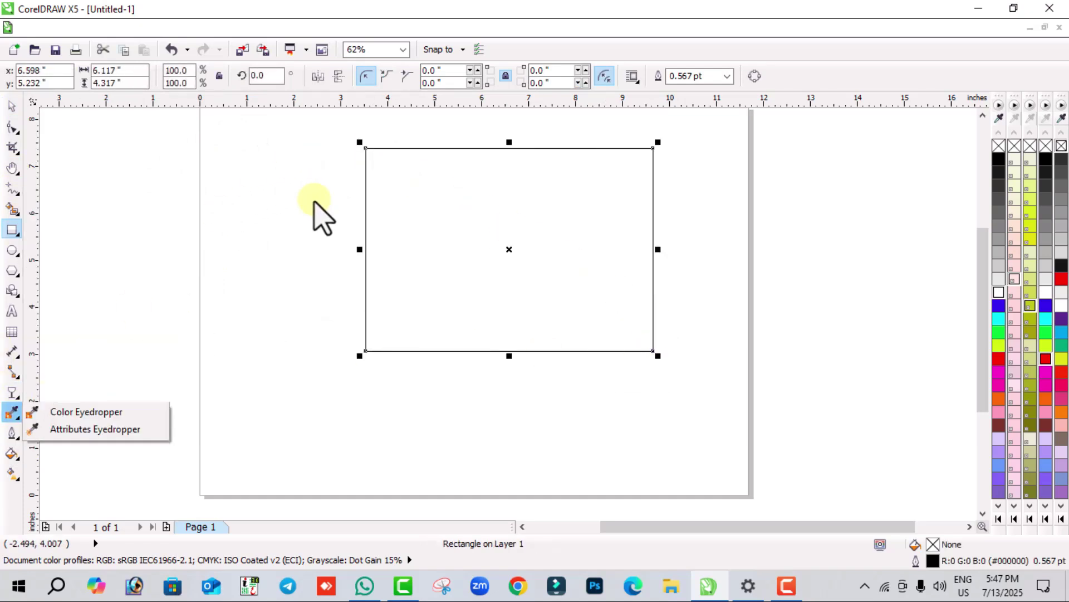
{"action": "left_click", "coordinate": [12, 432]}
{"action": "left_click", "coordinate": [12, 432]}
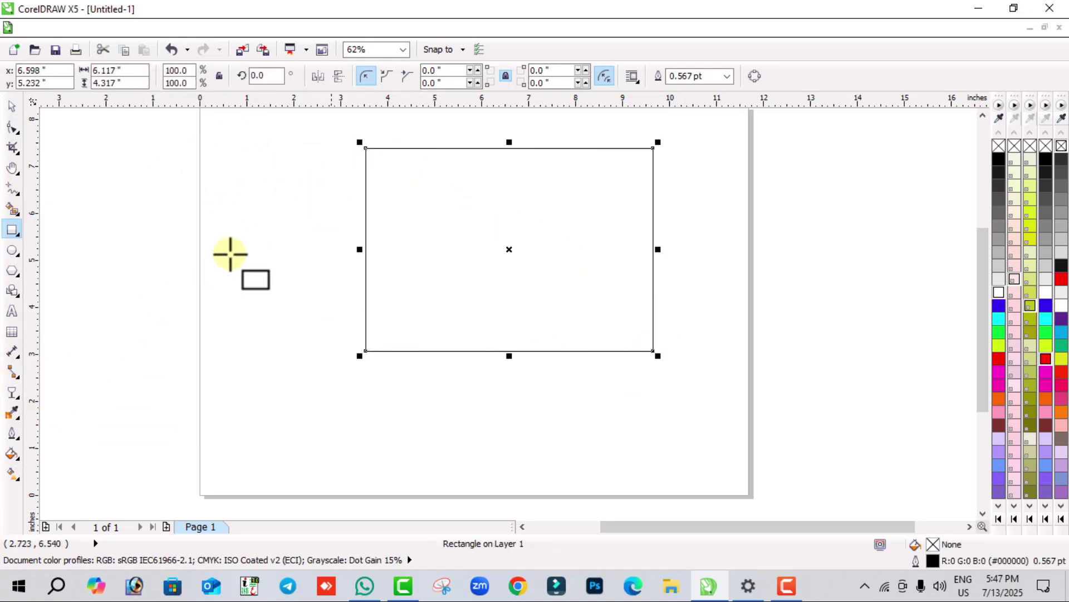
{"action": "left_click_drag", "start_coordinate": [366, 147], "coordinate": [630, 334]}
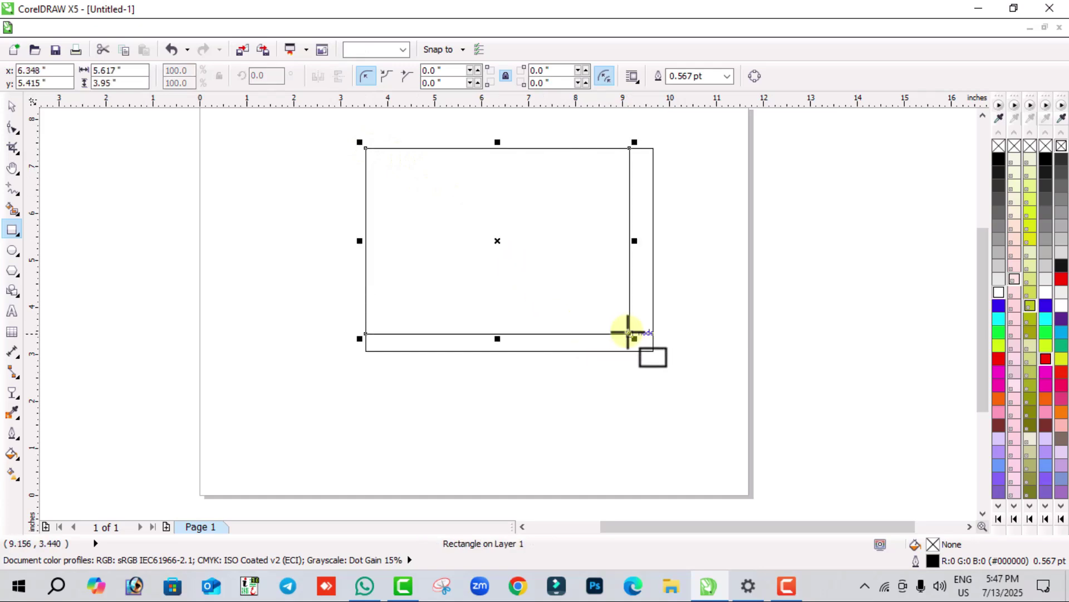
{"action": "left_click", "coordinate": [13, 191]}
{"action": "left_click", "coordinate": [16, 192]}
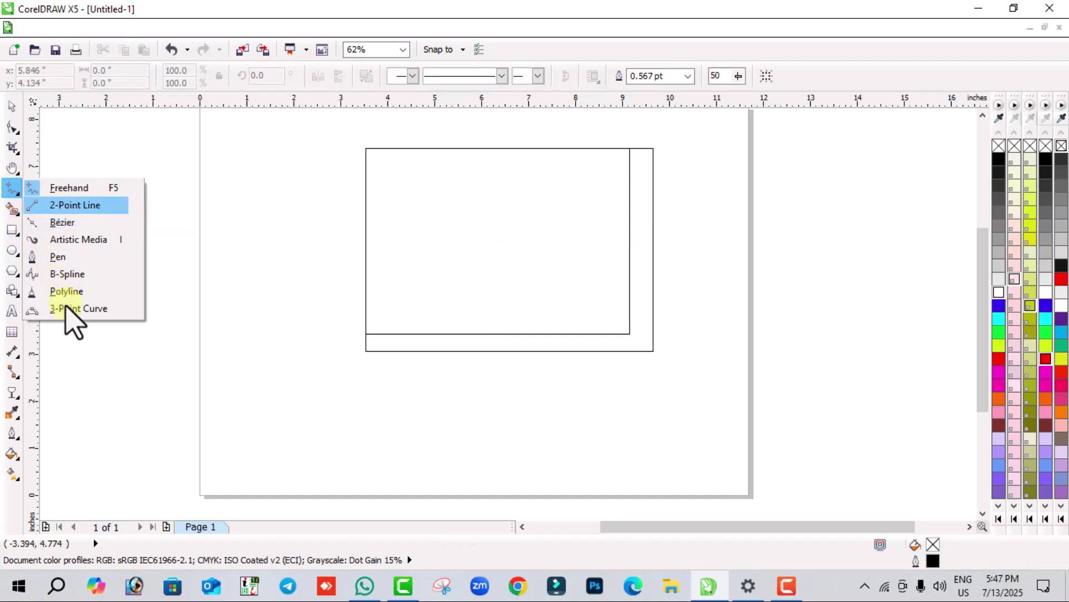
{"action": "left_click", "coordinate": [59, 256]}
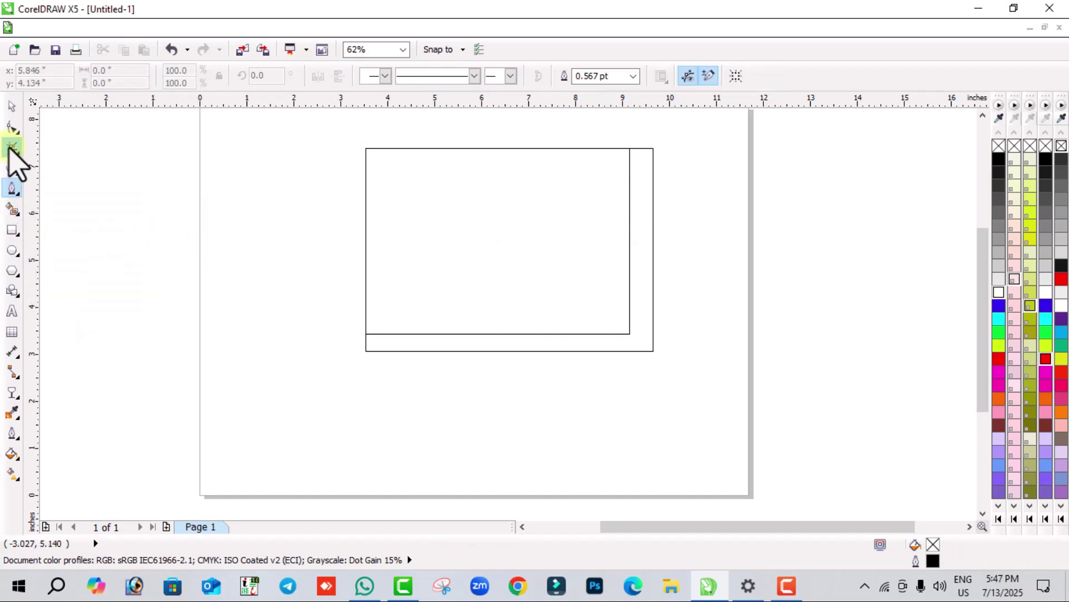
{"action": "left_click", "coordinate": [11, 106]}
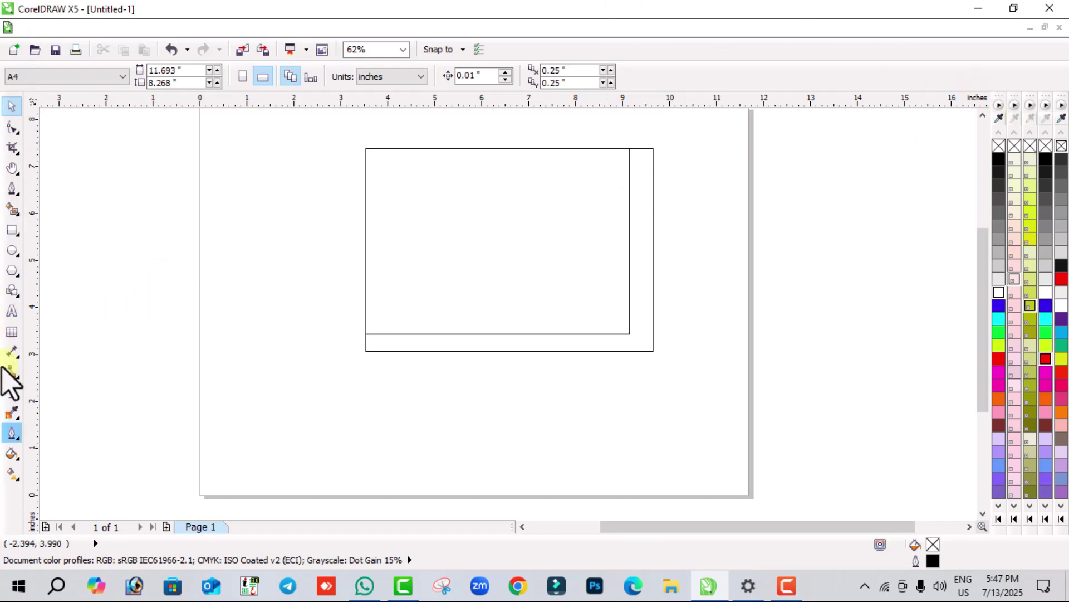
{"action": "left_click", "coordinate": [11, 434]}
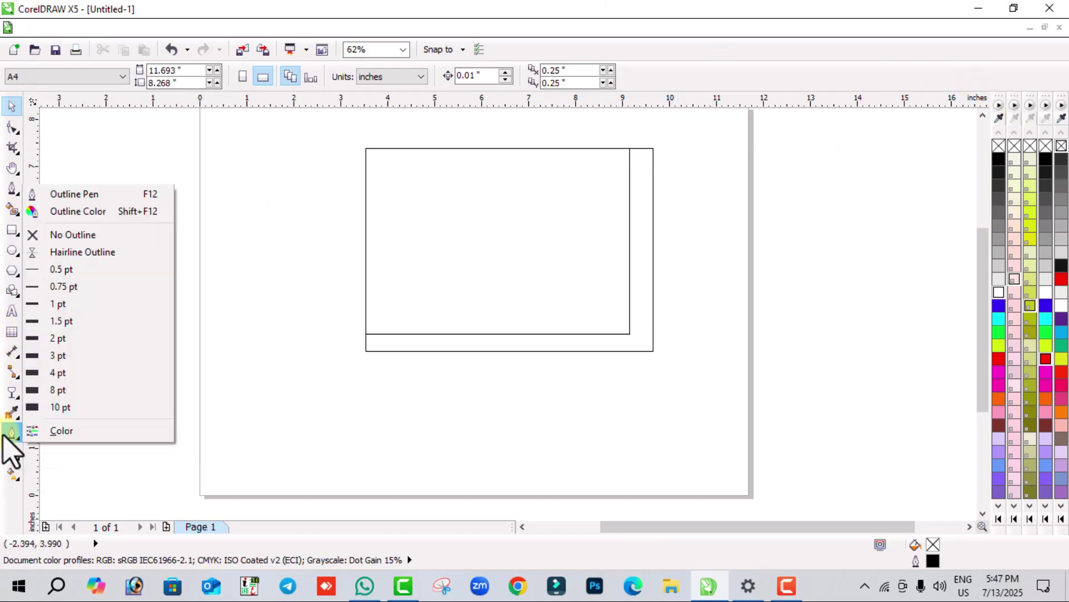
{"action": "left_click", "coordinate": [33, 423]}
- Delete the two overlapping unfilled rectangles
{"action": "left_click_drag", "start_coordinate": [282, 229], "coordinate": [375, 317]}
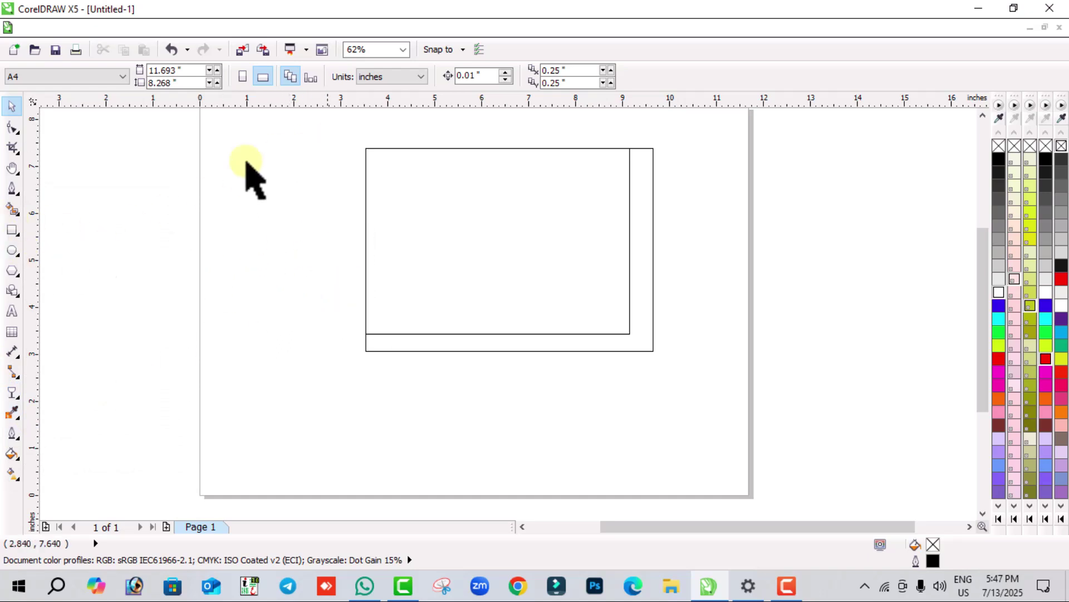
{"action": "left_click", "coordinate": [370, 245]}
{"action": "key", "text": "Delete"}
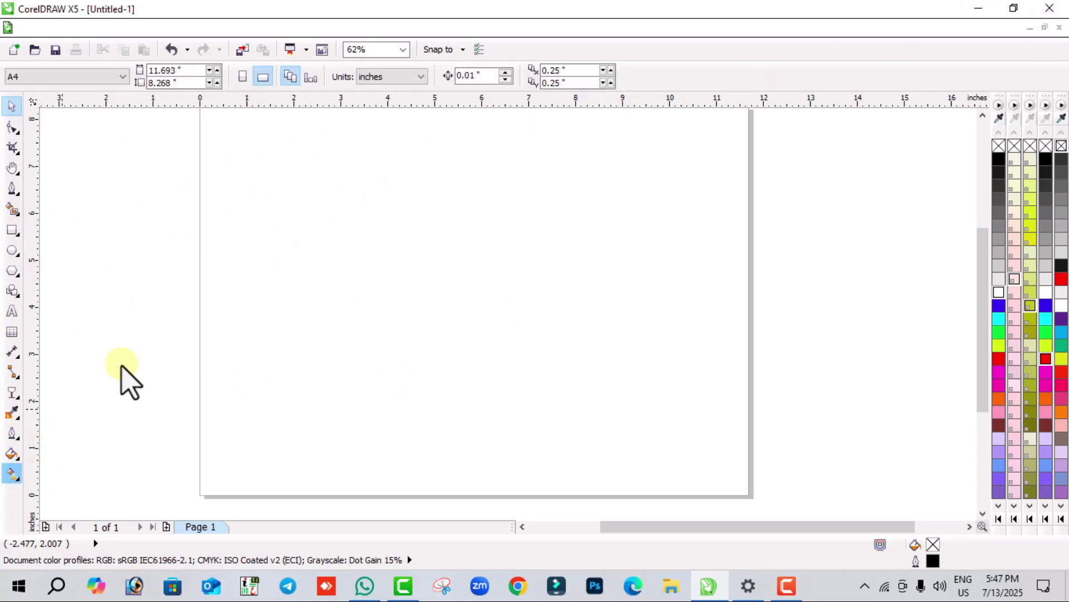
{"action": "left_click", "coordinate": [13, 437]}
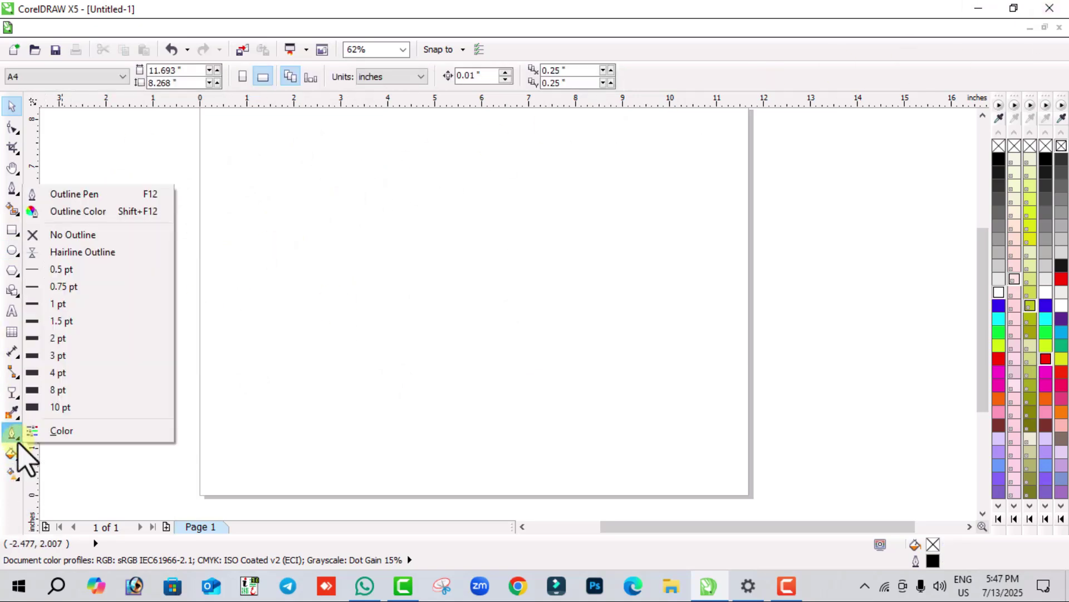
{"action": "left_click", "coordinate": [39, 393]}
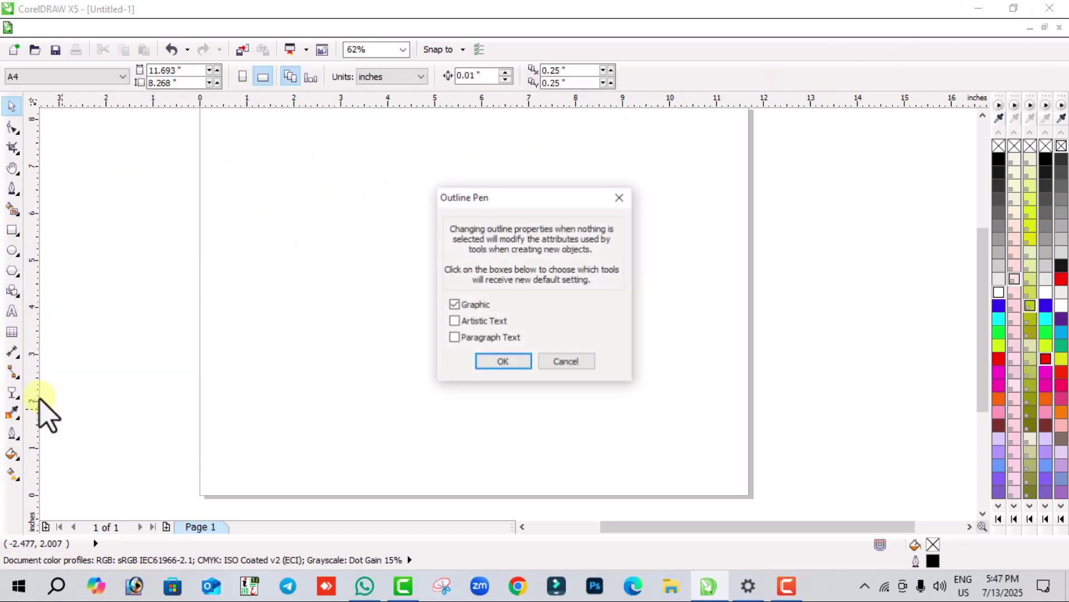
{"action": "left_click", "coordinate": [551, 362]}
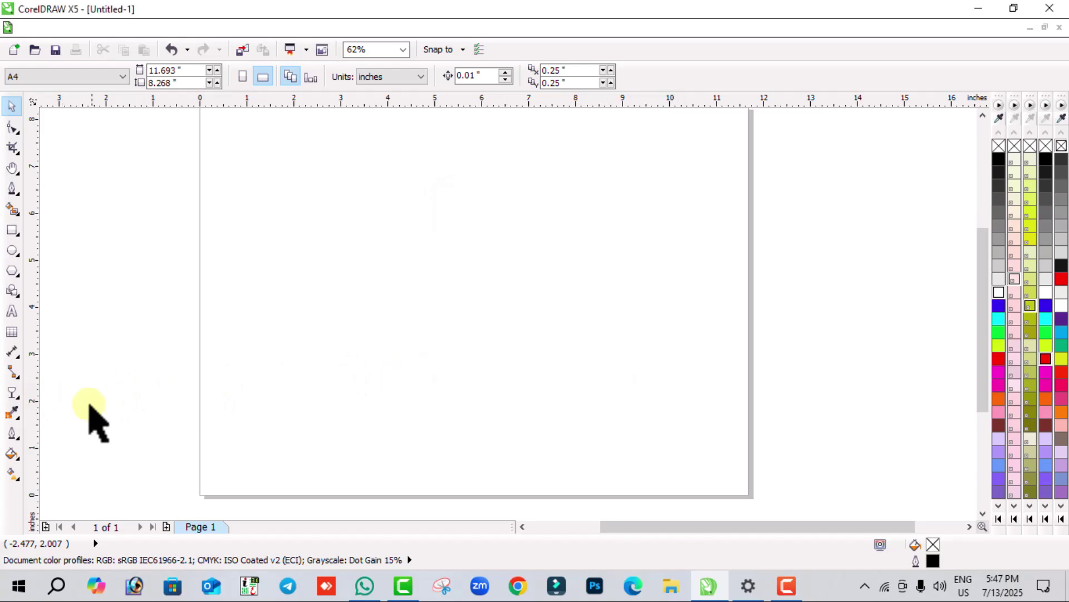
{"action": "left_click", "coordinate": [11, 454]}
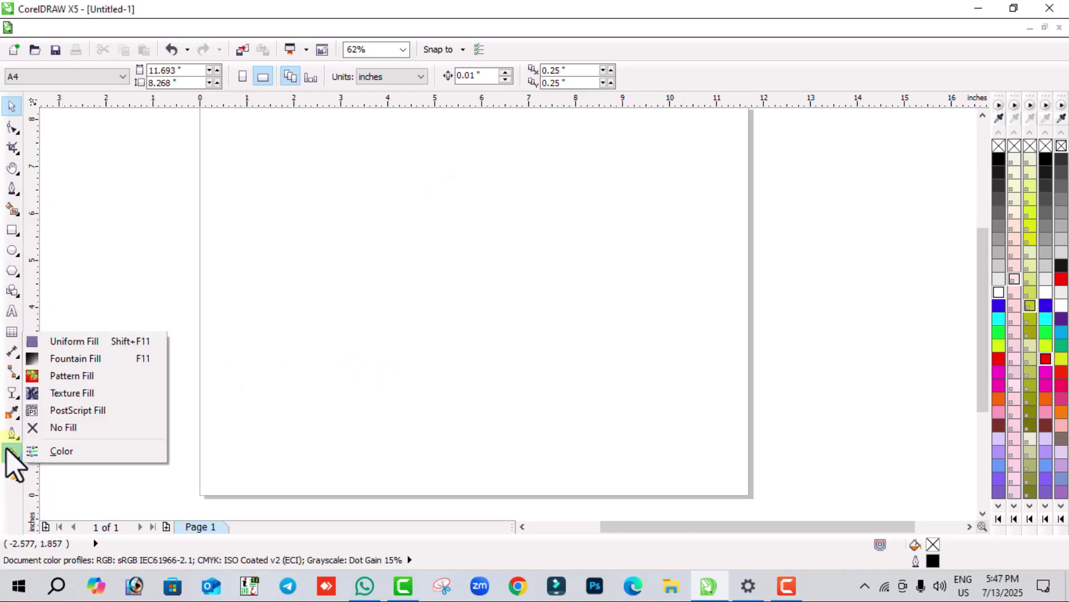
{"action": "left_click", "coordinate": [11, 452]}
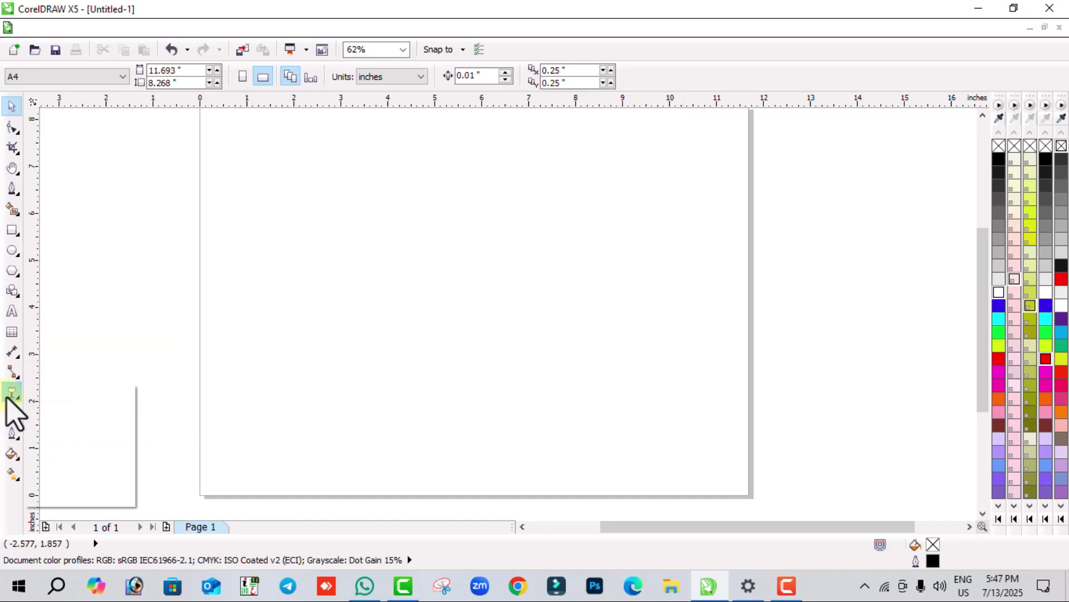
- Draw a rectangle about 5.15 by 3.57 inches and give it a salmon uniform fill of R 252, G 131, B 131
{"action": "left_click", "coordinate": [13, 230]}
{"action": "left_click_drag", "start_coordinate": [275, 204], "coordinate": [518, 371]}
{"action": "left_click", "coordinate": [11, 454]}
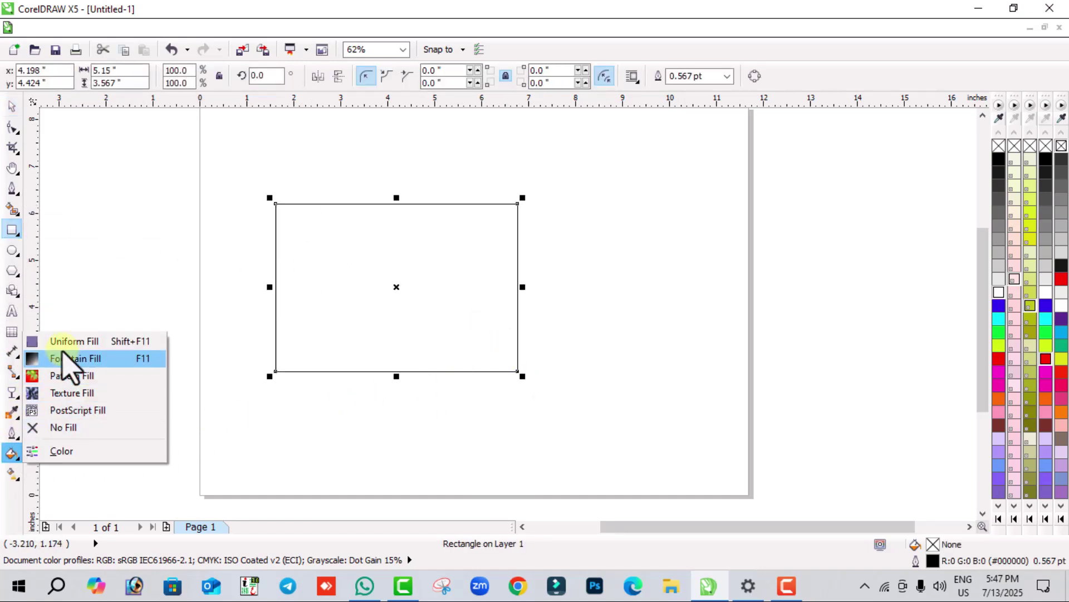
{"action": "left_click", "coordinate": [83, 341]}
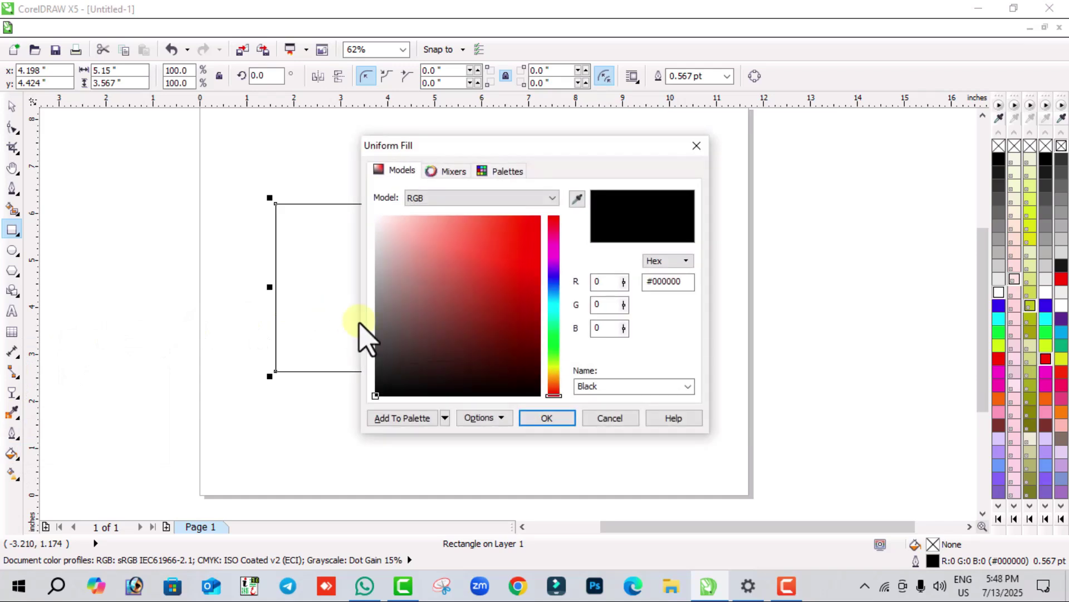
{"action": "left_click", "coordinate": [455, 218]}
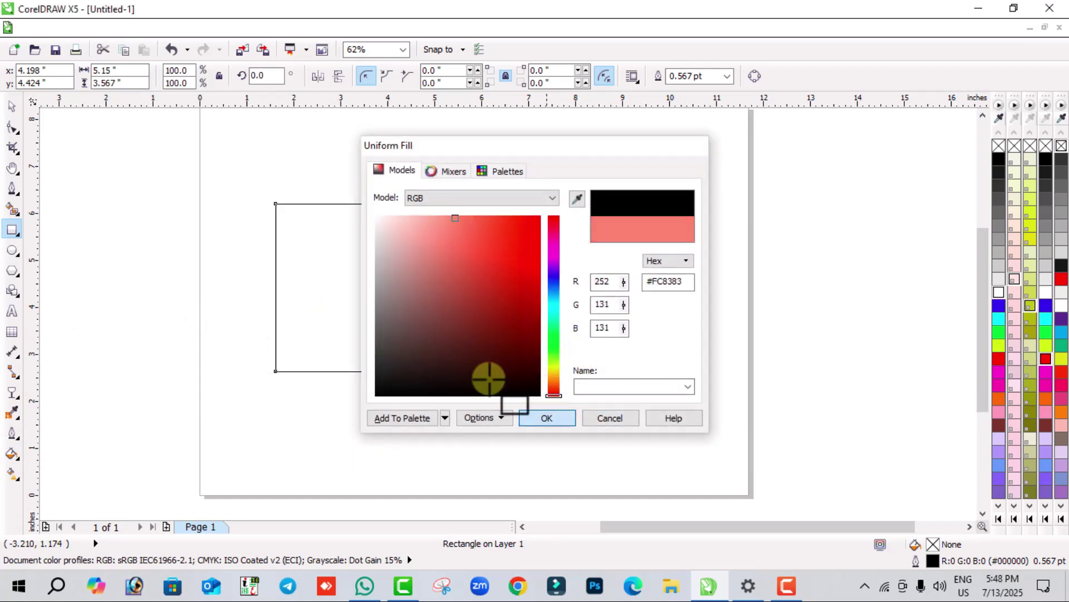
{"action": "left_click", "coordinate": [537, 417]}
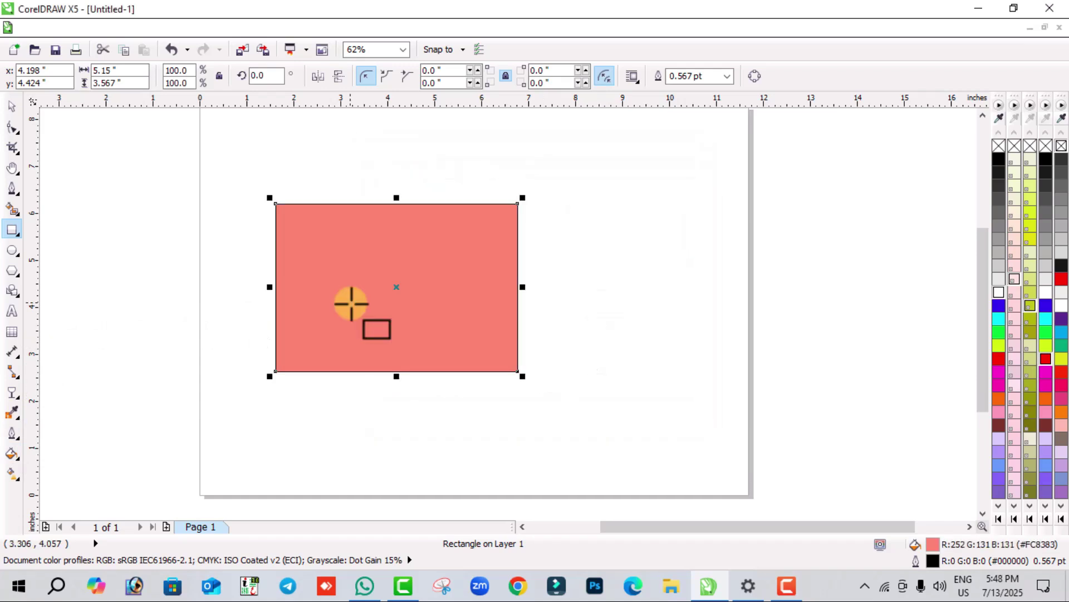
- Apply the Aerial clouds texture fill from the Samples library to the rectangle and replace it with the light pink HKS 13K 010% palette color
{"action": "left_click", "coordinate": [12, 454]}
{"action": "left_click", "coordinate": [76, 396]}
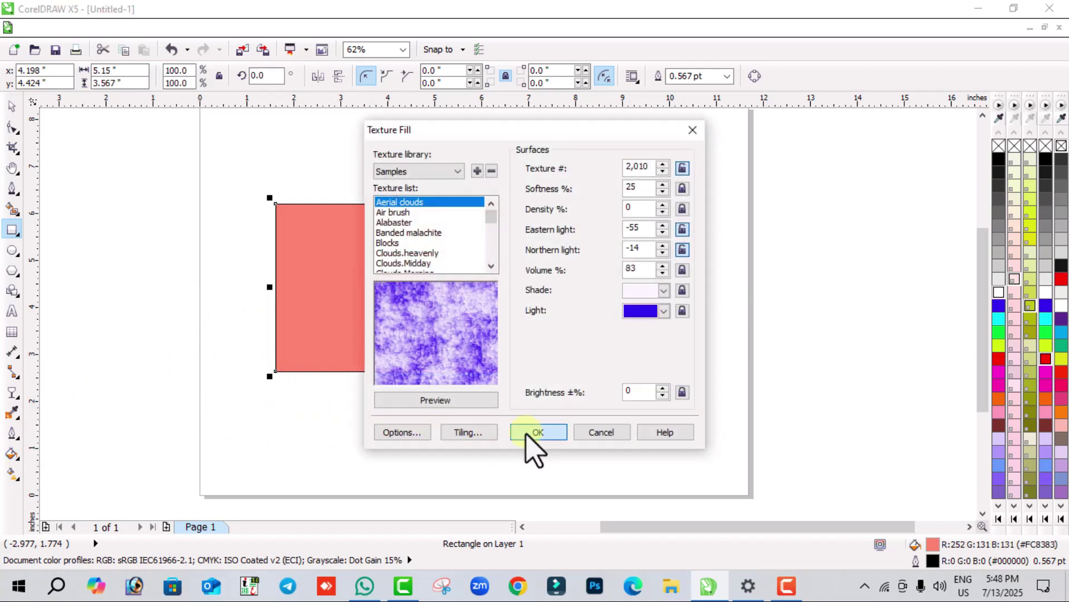
{"action": "key", "text": "Return"}
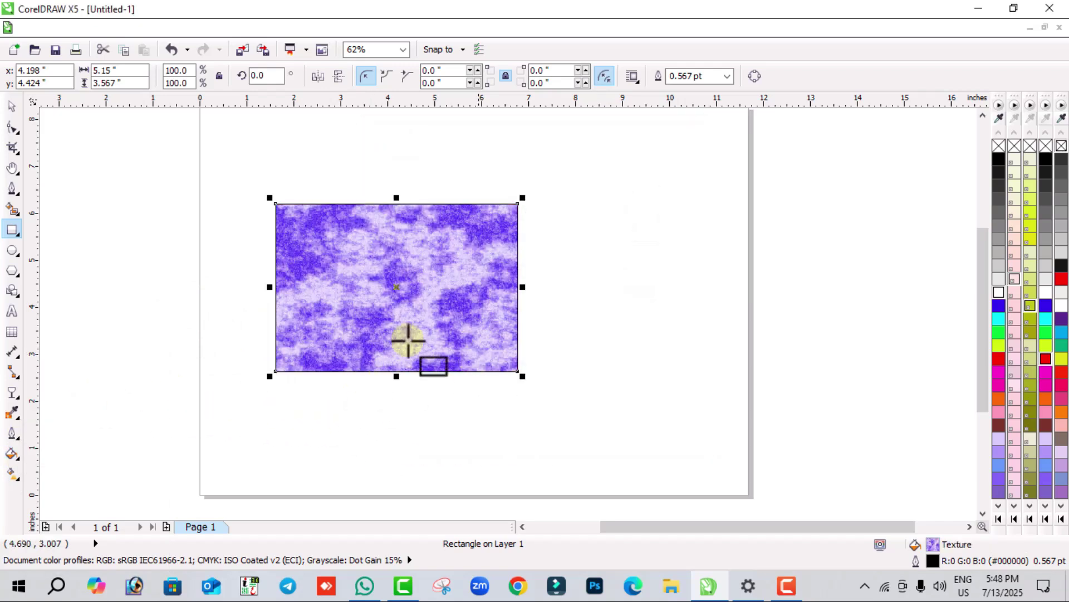
{"action": "left_click", "coordinate": [1003, 319]}
{"action": "left_click", "coordinate": [1015, 308]}
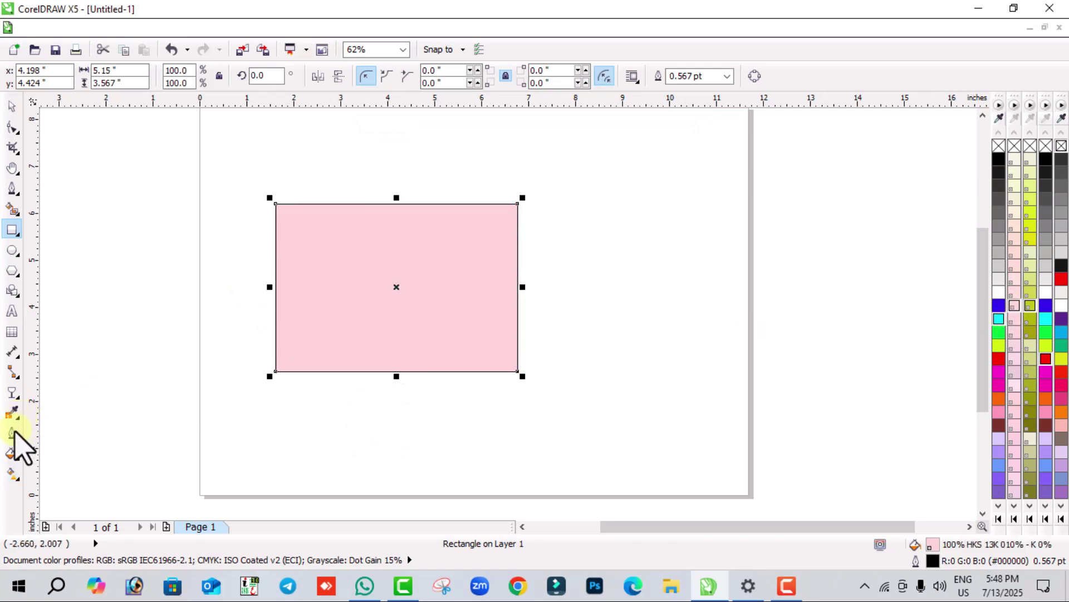
{"action": "left_click", "coordinate": [10, 453]}
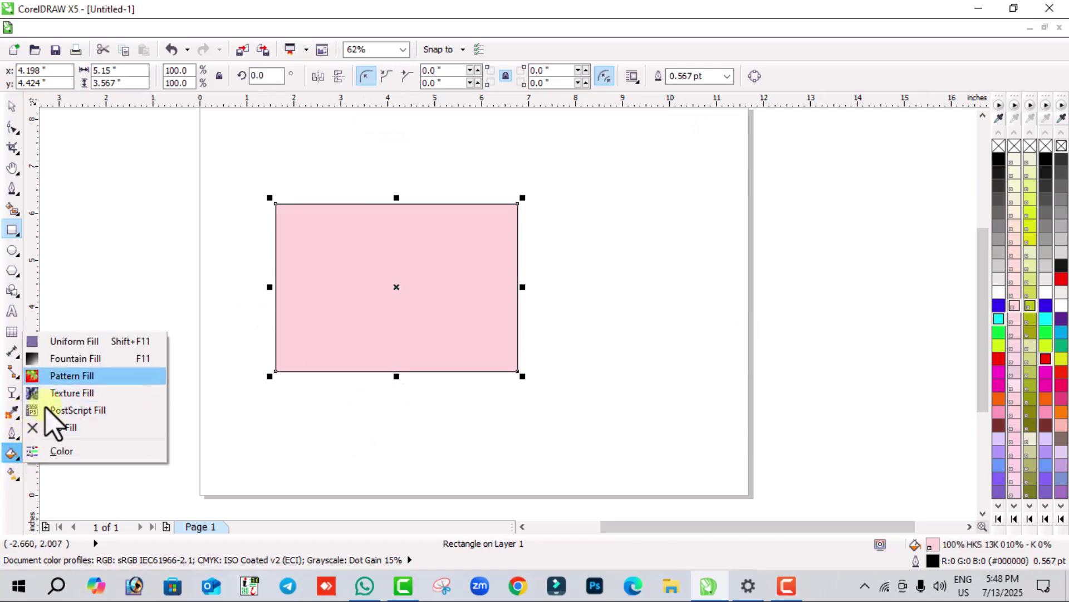
{"action": "left_click", "coordinate": [62, 359]}
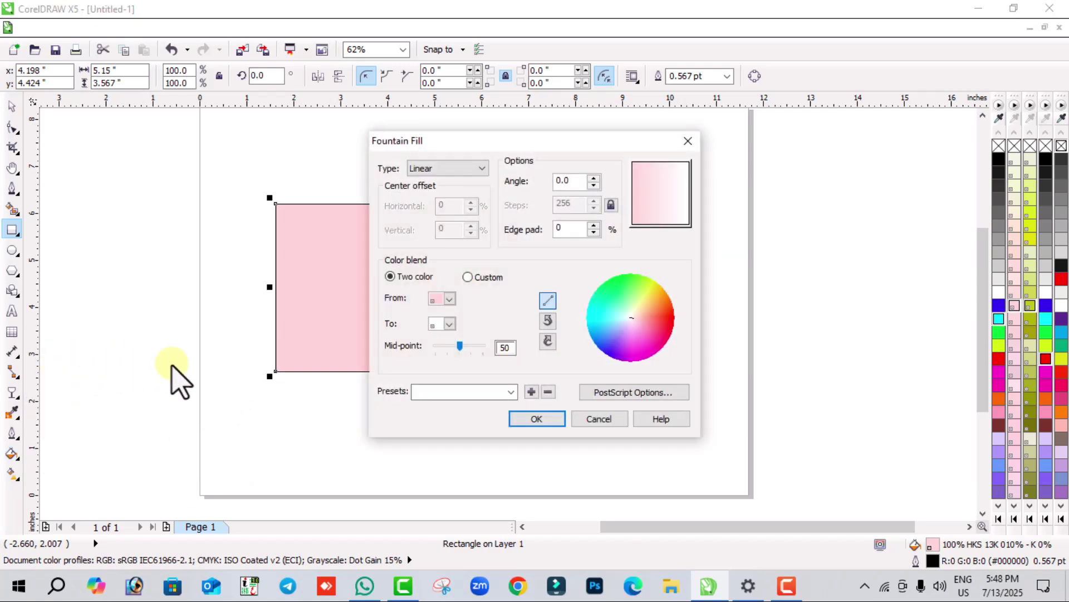
{"action": "left_click", "coordinate": [599, 418]}
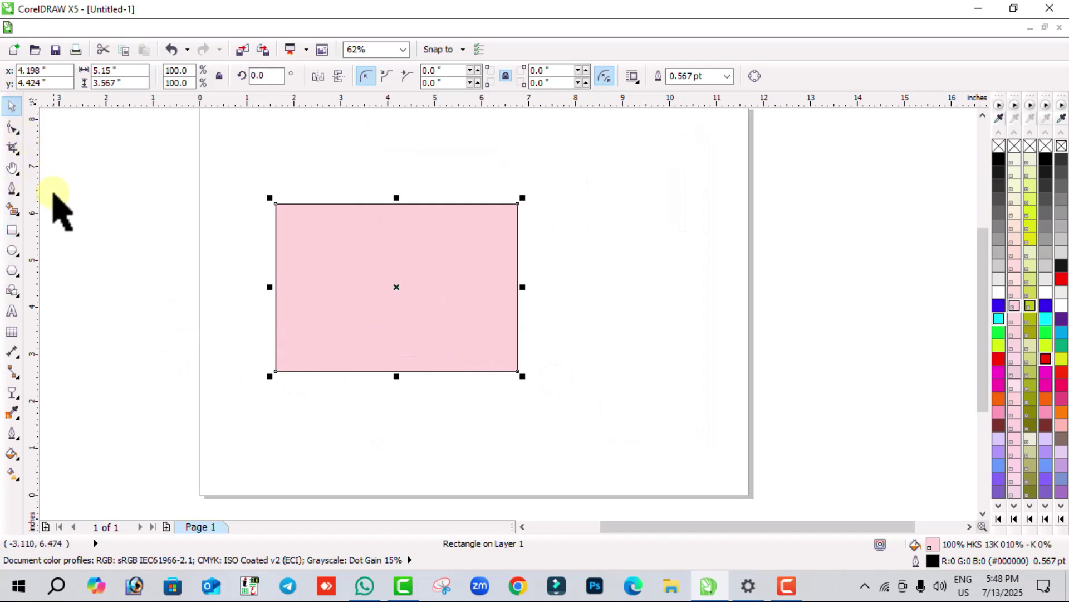
- Delete the light pink rectangle and activate the Interactive Fill tool
{"action": "key", "text": "Delete"}
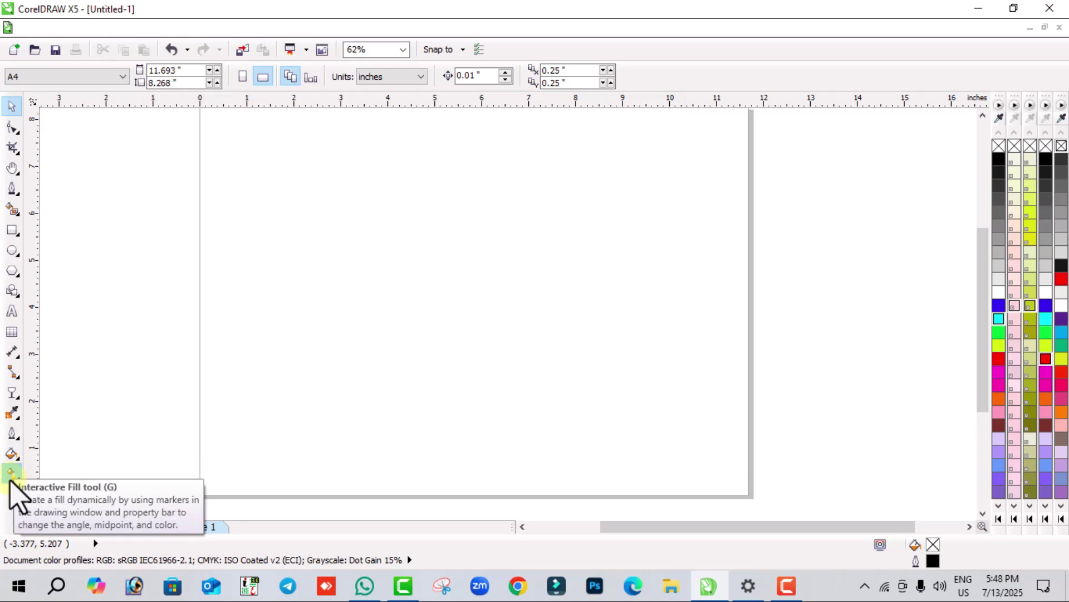
{"action": "left_click", "coordinate": [14, 478]}
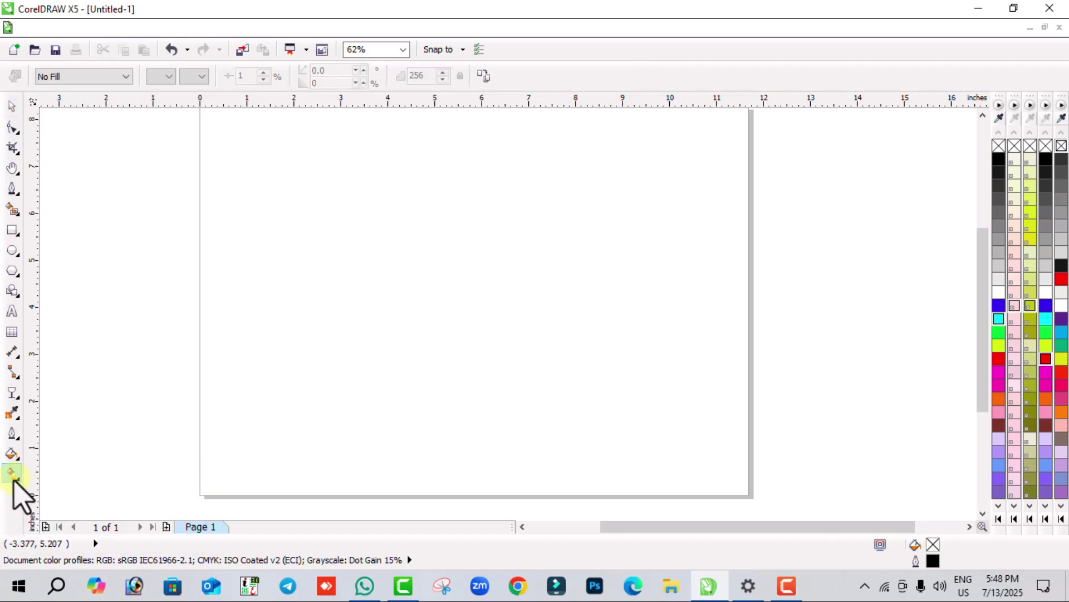
- Draw a rectangle about 4.8 by 4.617 inches and give it a Green uniform fill with the Interactive Fill tool active
{"action": "left_click", "coordinate": [13, 478]}
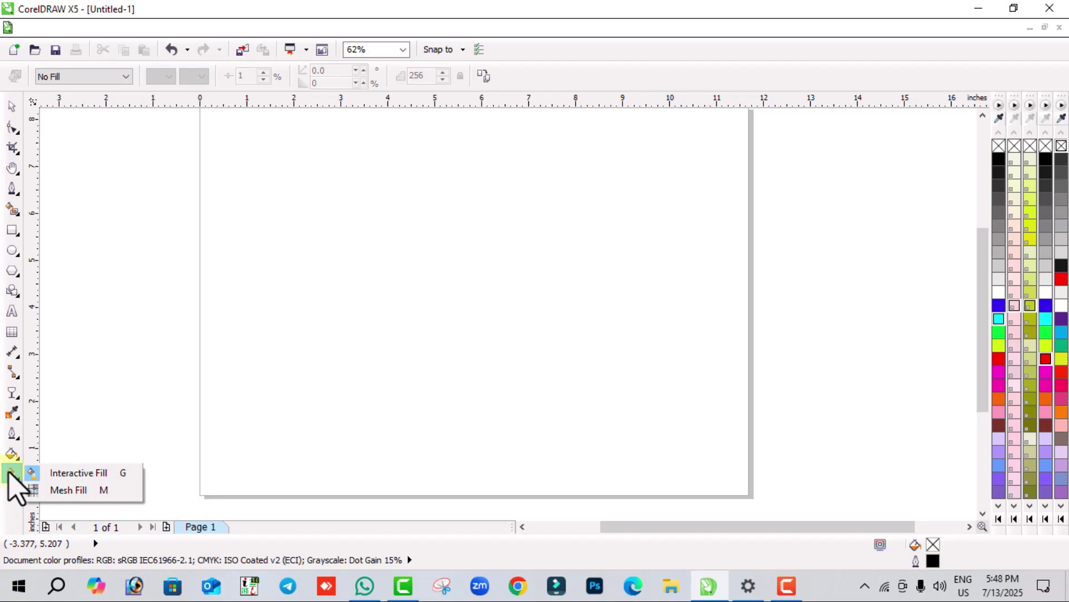
{"action": "left_click", "coordinate": [9, 473]}
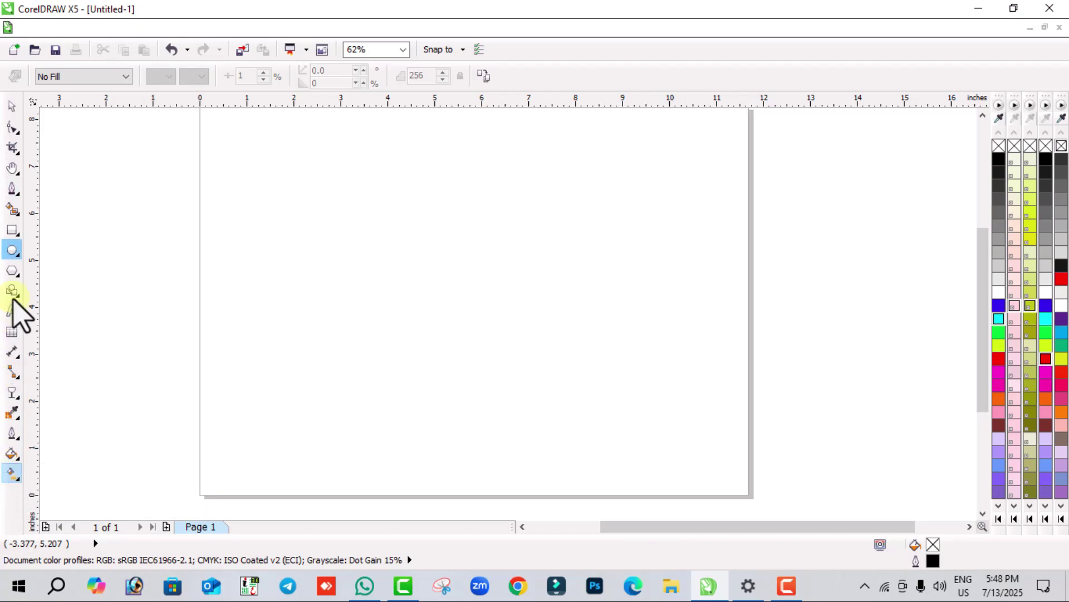
{"action": "left_click", "coordinate": [13, 230]}
{"action": "left_click_drag", "start_coordinate": [292, 162], "coordinate": [518, 379]}
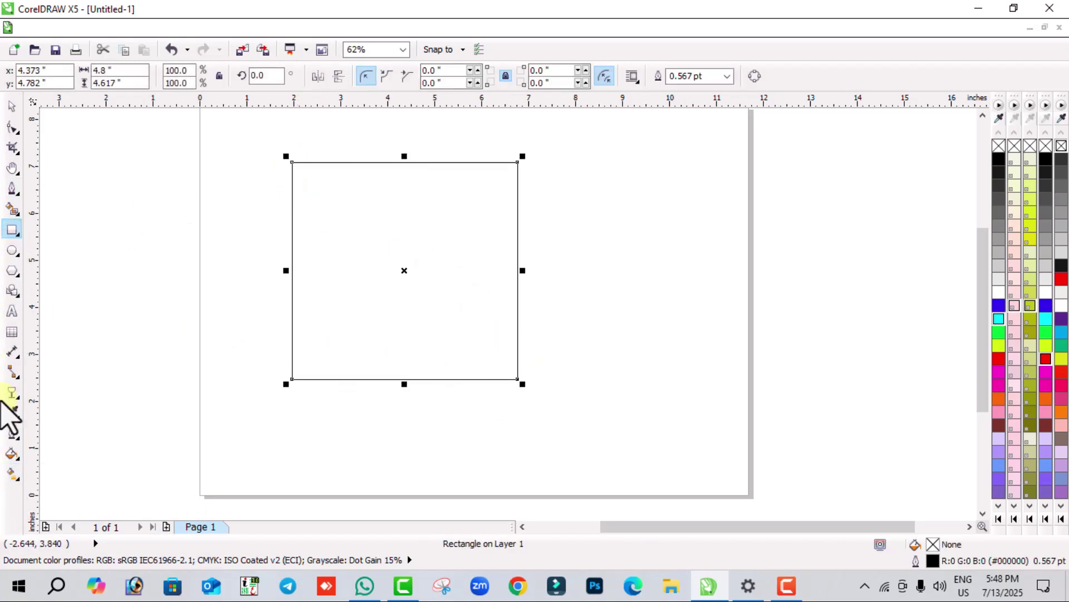
{"action": "left_click", "coordinate": [11, 473]}
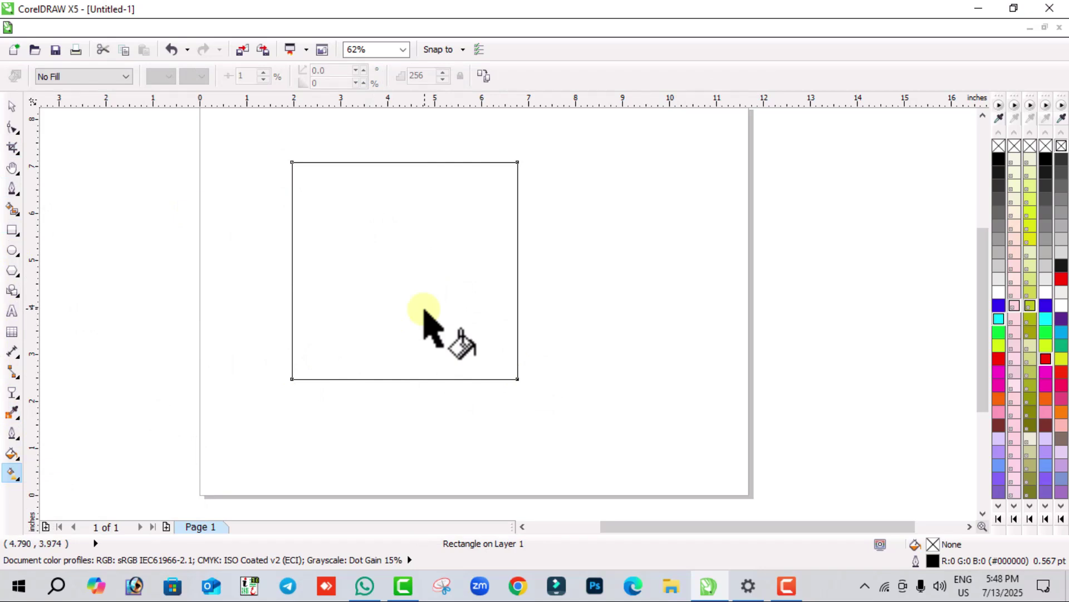
{"action": "left_click", "coordinate": [998, 332]}
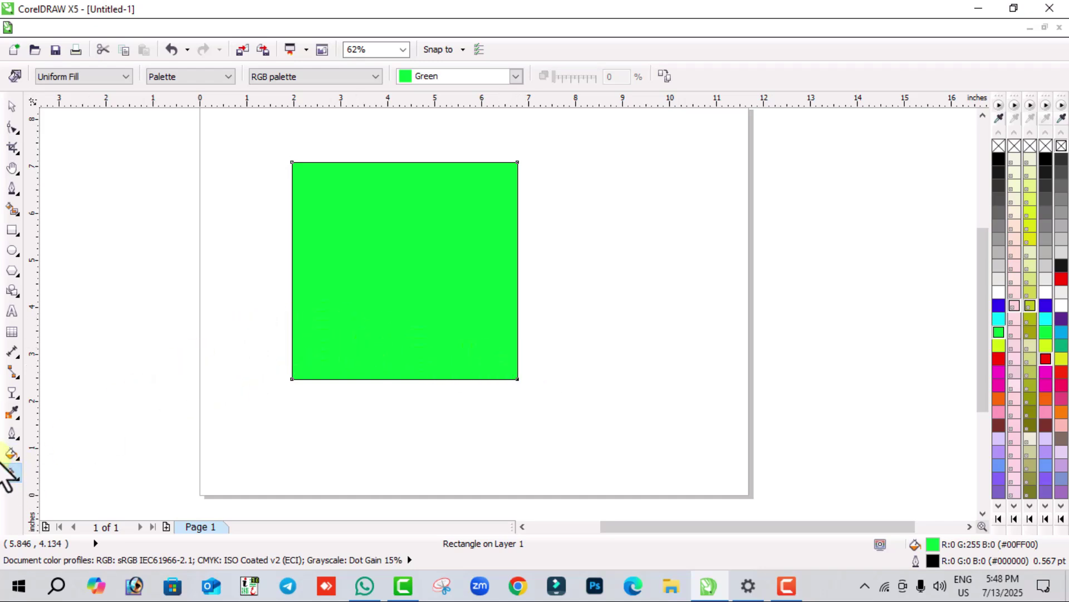
- Change the rectangle's uniform fill to Blue and replace it with 90% Black from the RGB palette
{"action": "left_click", "coordinate": [517, 76]}
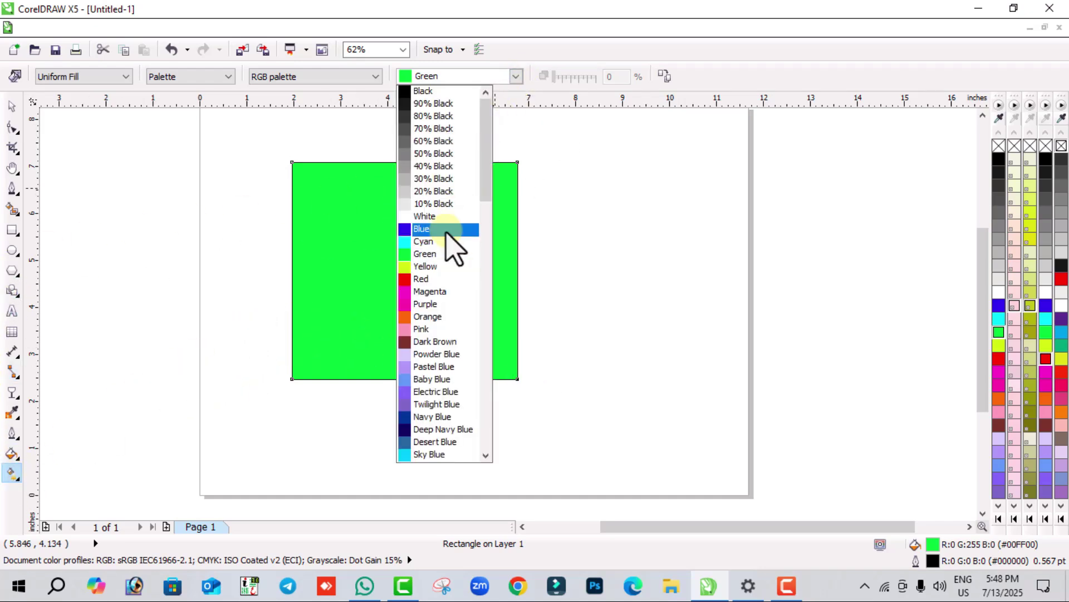
{"action": "left_click", "coordinate": [440, 229]}
{"action": "left_click", "coordinate": [515, 76]}
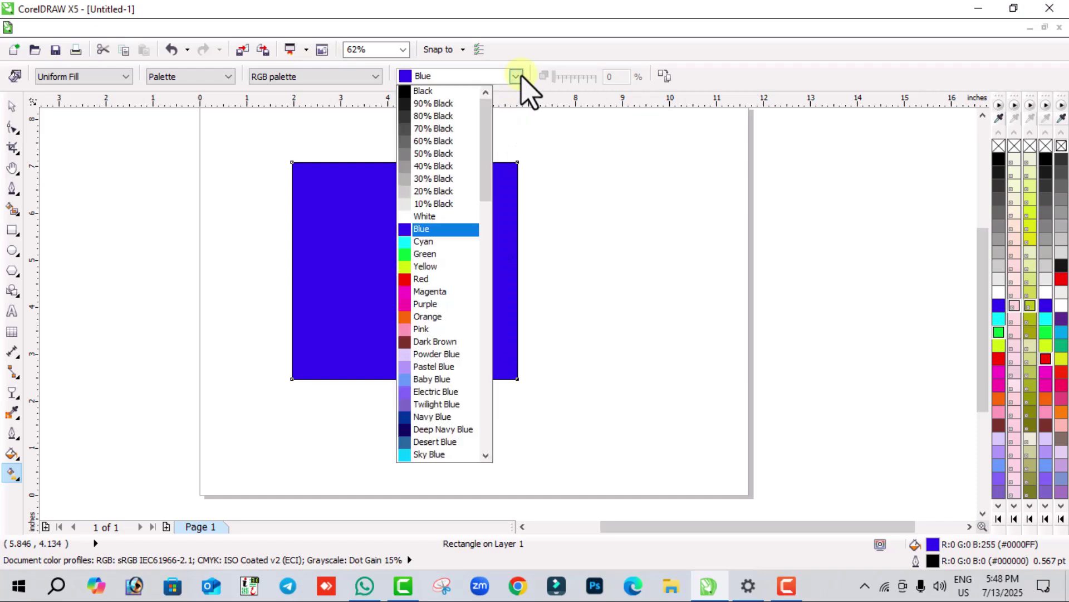
{"action": "left_click", "coordinate": [459, 103]}
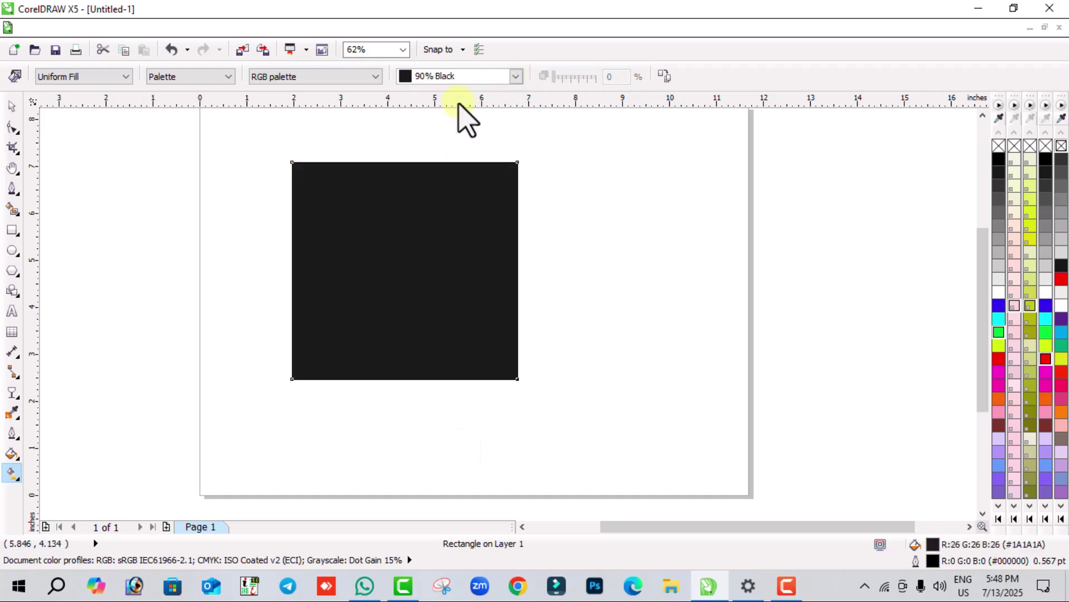
- Switch the rectangle's uniform fill to the CMYK palette and set its color to 50% Black
{"action": "left_click", "coordinate": [514, 76]}
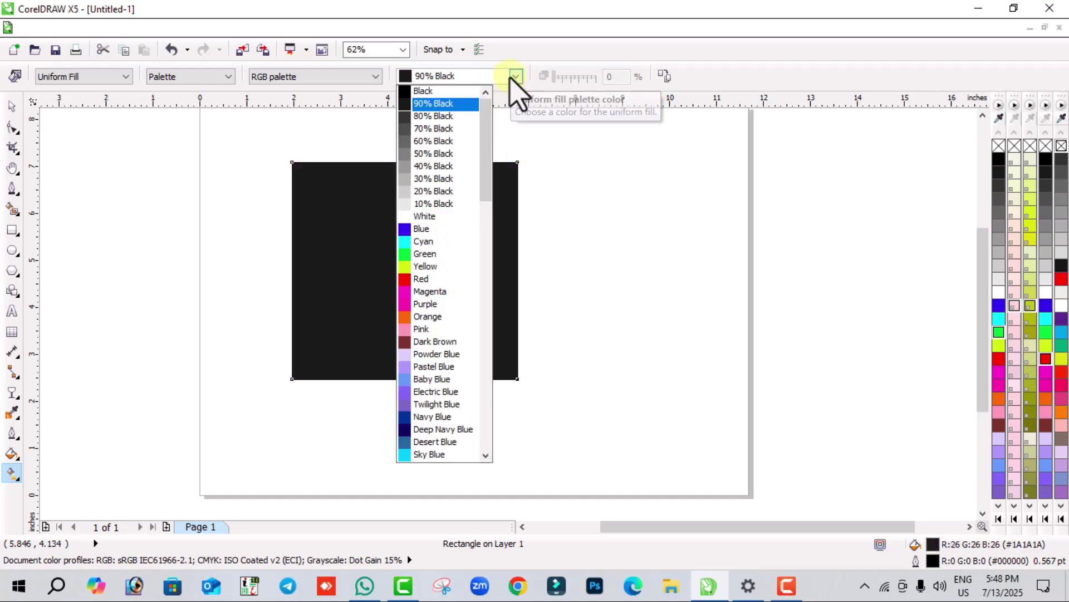
{"action": "left_click", "coordinate": [342, 79]}
{"action": "left_click", "coordinate": [343, 79]}
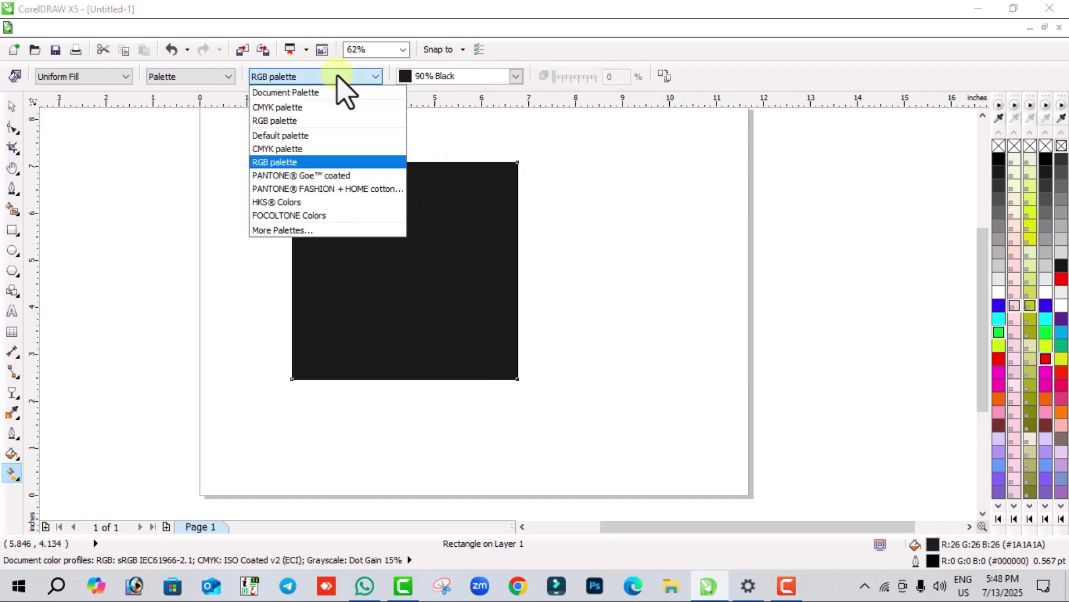
{"action": "left_click", "coordinate": [310, 149]}
{"action": "left_click", "coordinate": [515, 76]}
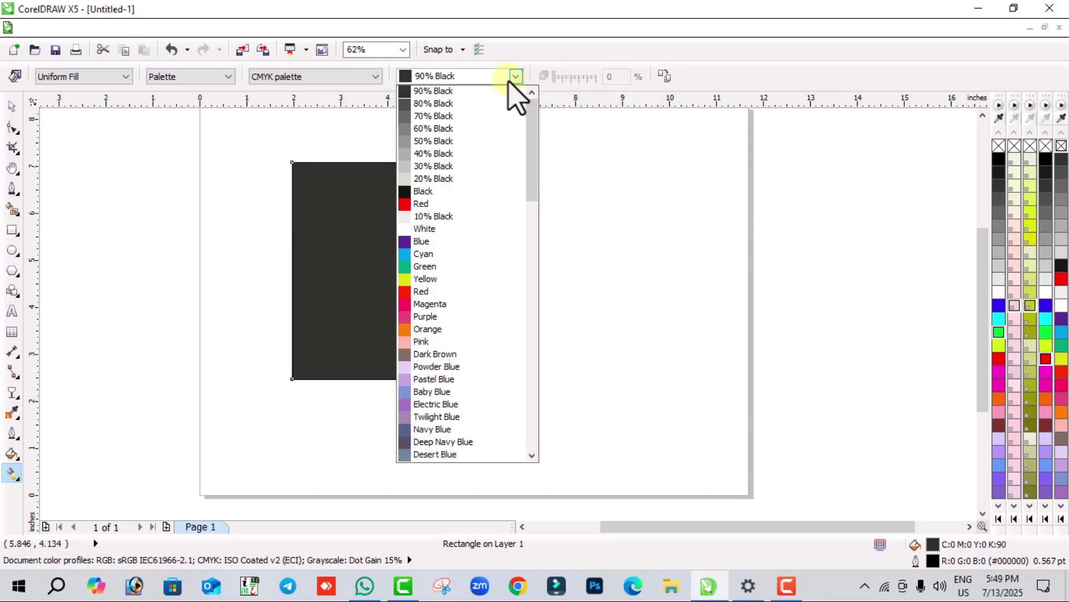
{"action": "left_click", "coordinate": [445, 148]}
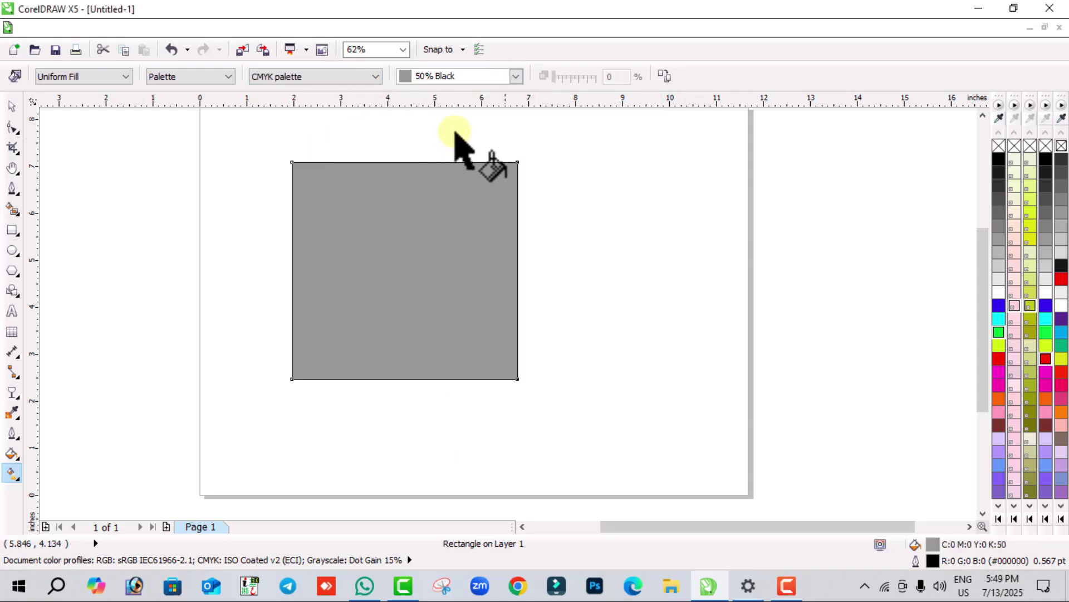
- Look through the CMYK palette colors without choosing one and delete the gray rectangle
{"action": "left_click", "coordinate": [516, 76]}
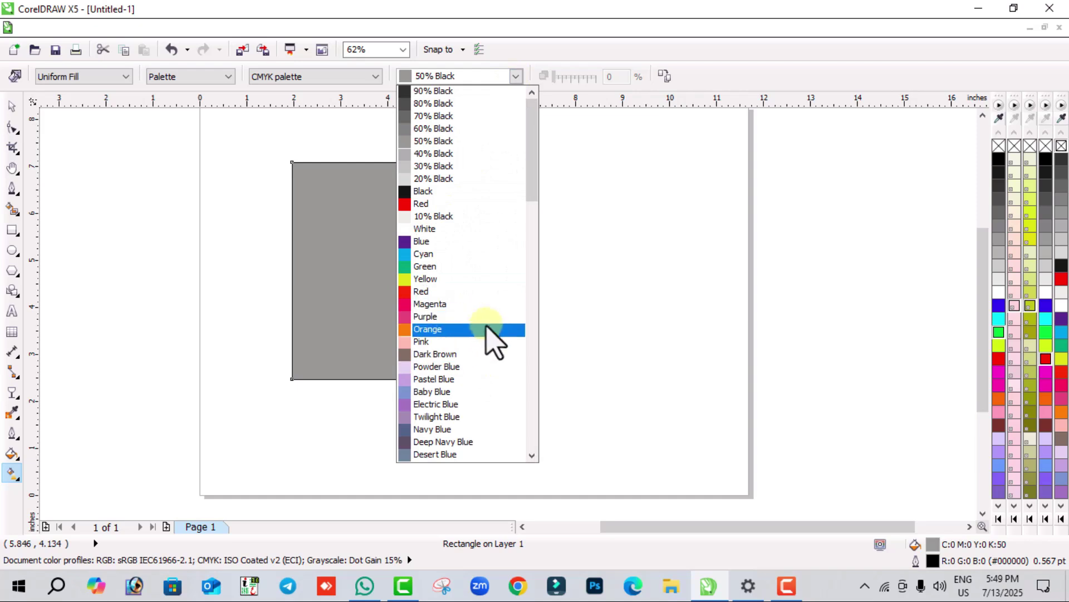
{"action": "left_click_drag", "start_coordinate": [529, 240], "coordinate": [422, 307]}
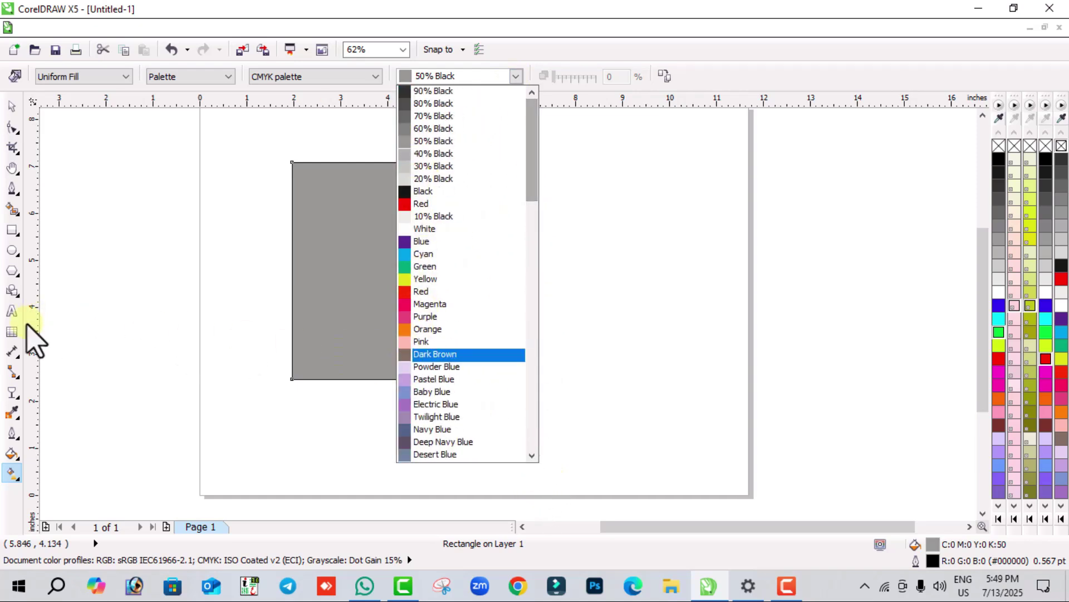
{"action": "left_click", "coordinate": [12, 369]}
{"action": "left_click", "coordinate": [12, 106]}
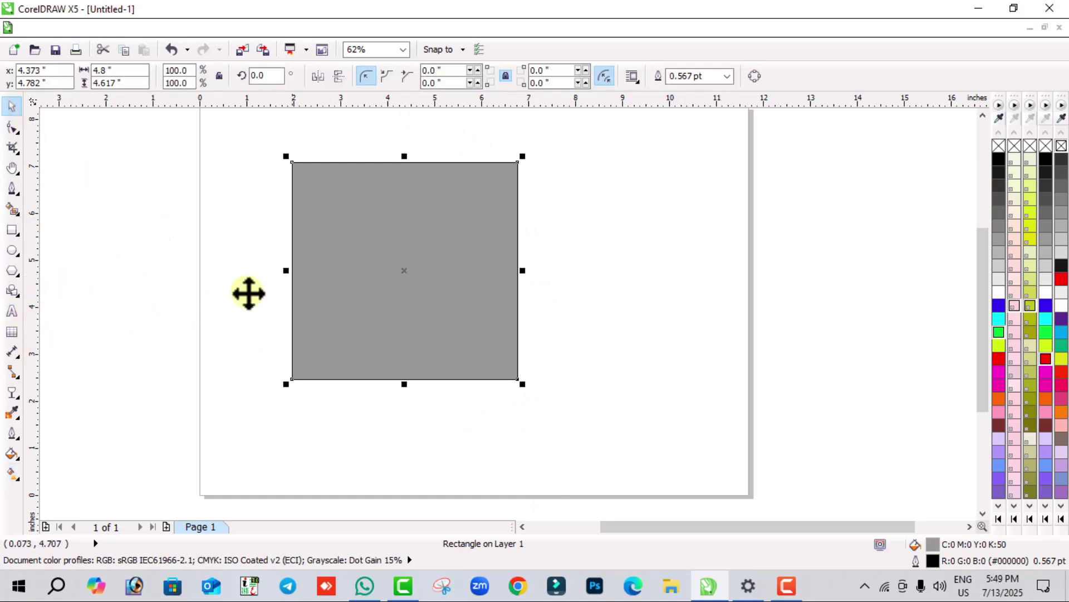
{"action": "key", "text": "Delete"}
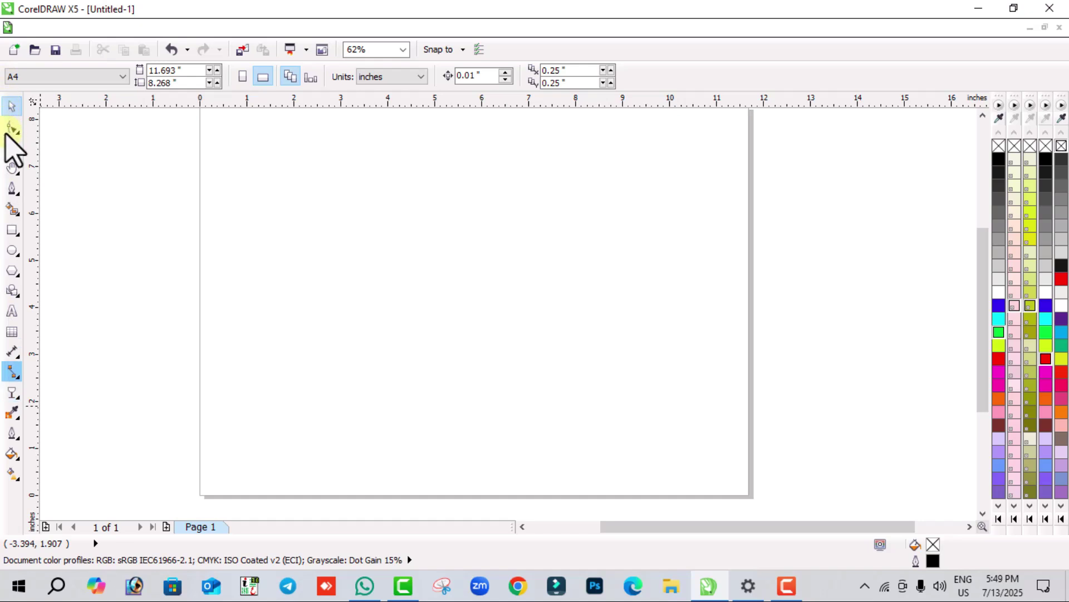
- Review the dimension, connector, interactive effect and eyedropper tools, activating Blend along the way, and return to the Pick tool
{"action": "left_click", "coordinate": [12, 310]}
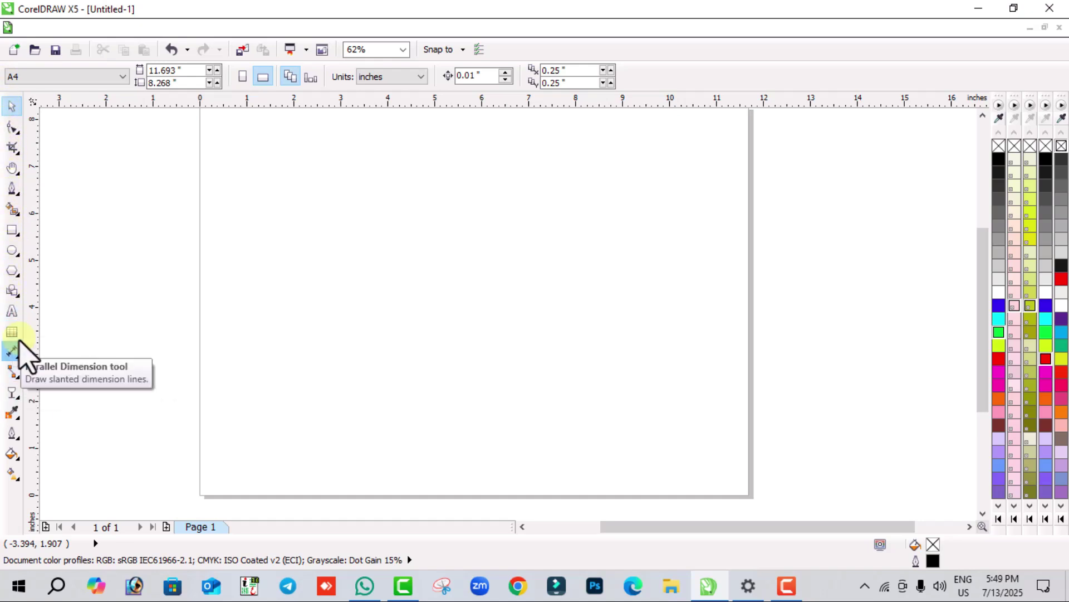
{"action": "left_click", "coordinate": [12, 354]}
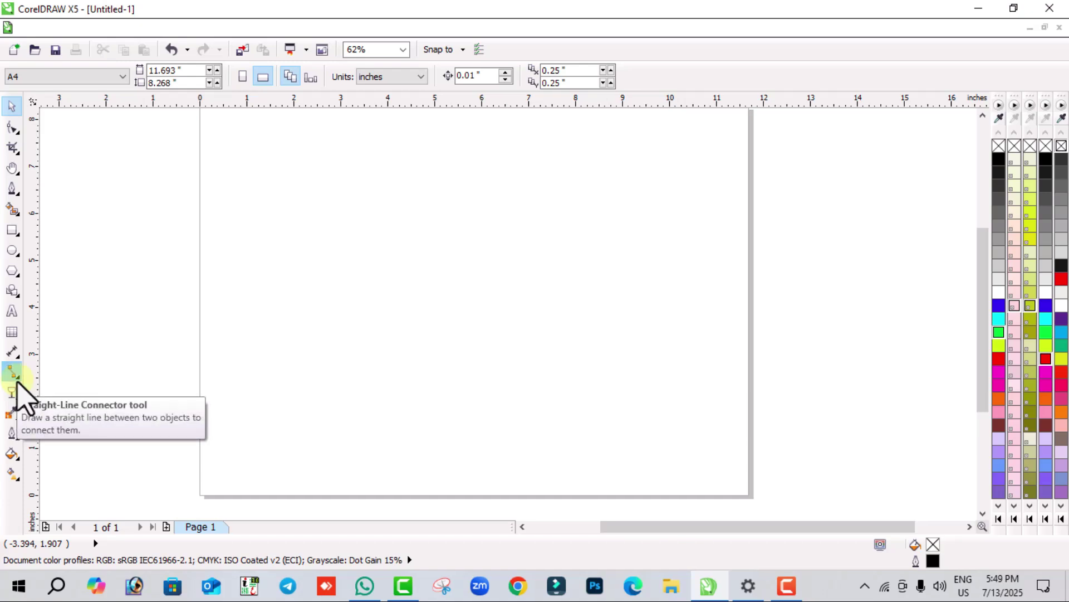
{"action": "left_click", "coordinate": [16, 394]}
{"action": "left_click", "coordinate": [16, 397]}
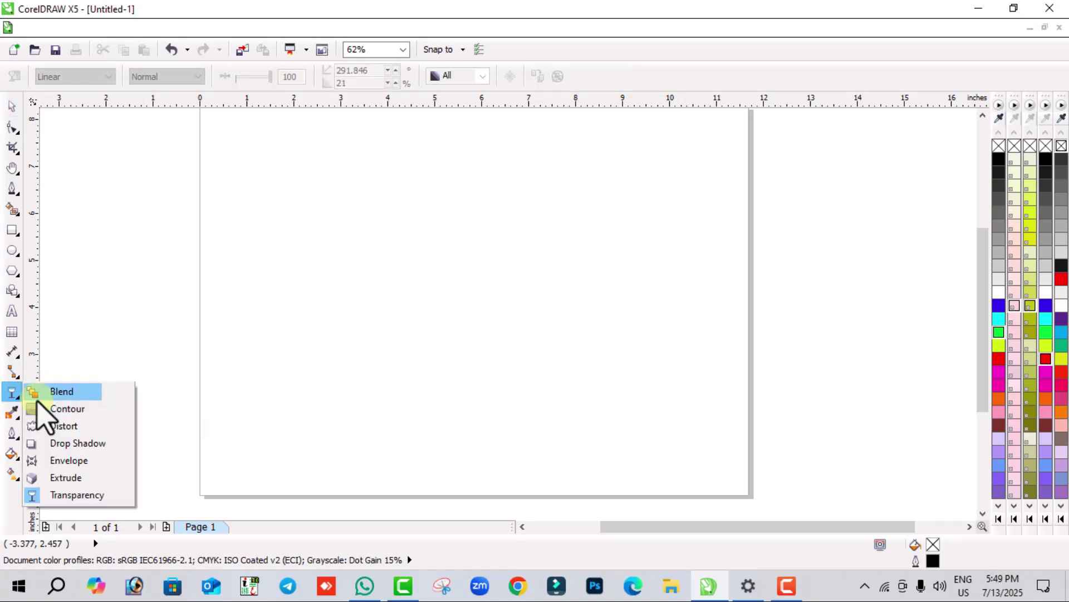
{"action": "left_click", "coordinate": [25, 397]}
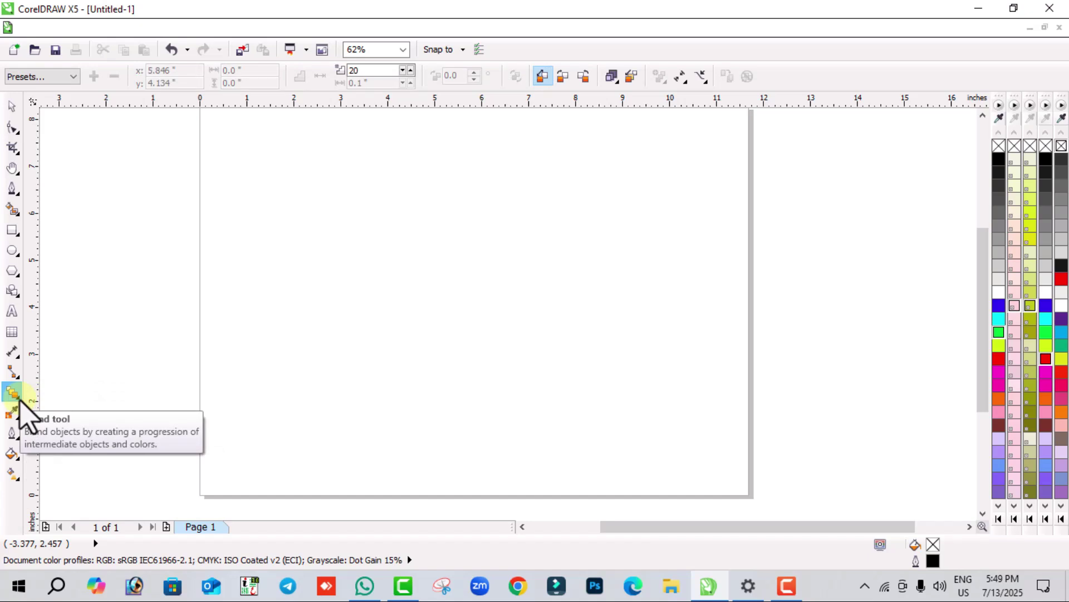
{"action": "left_click", "coordinate": [21, 397]}
{"action": "left_click", "coordinate": [23, 400]}
{"action": "left_click", "coordinate": [21, 397]}
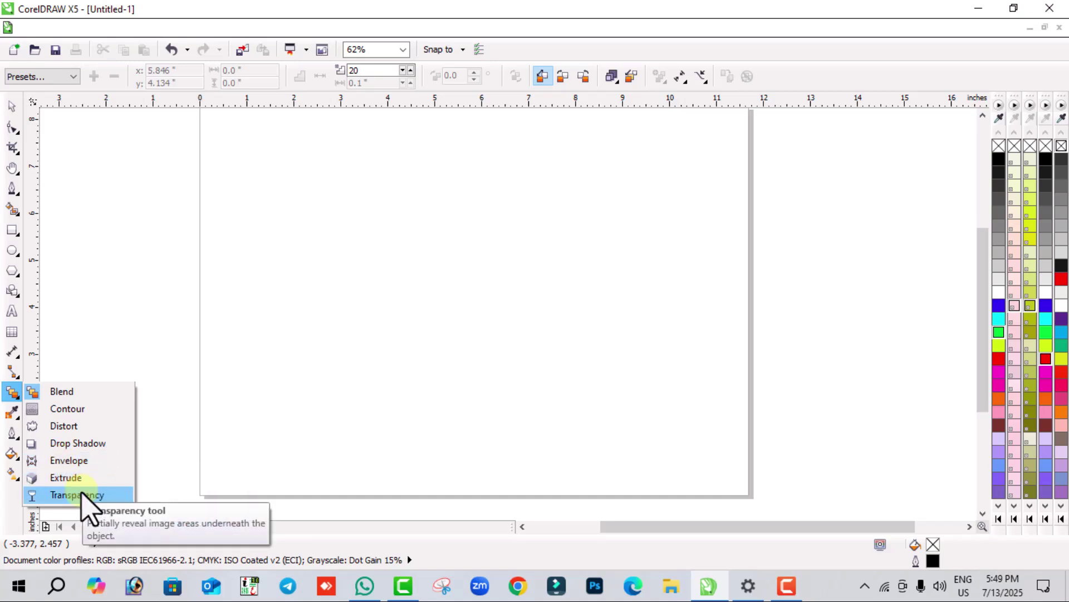
{"action": "left_click", "coordinate": [12, 411]}
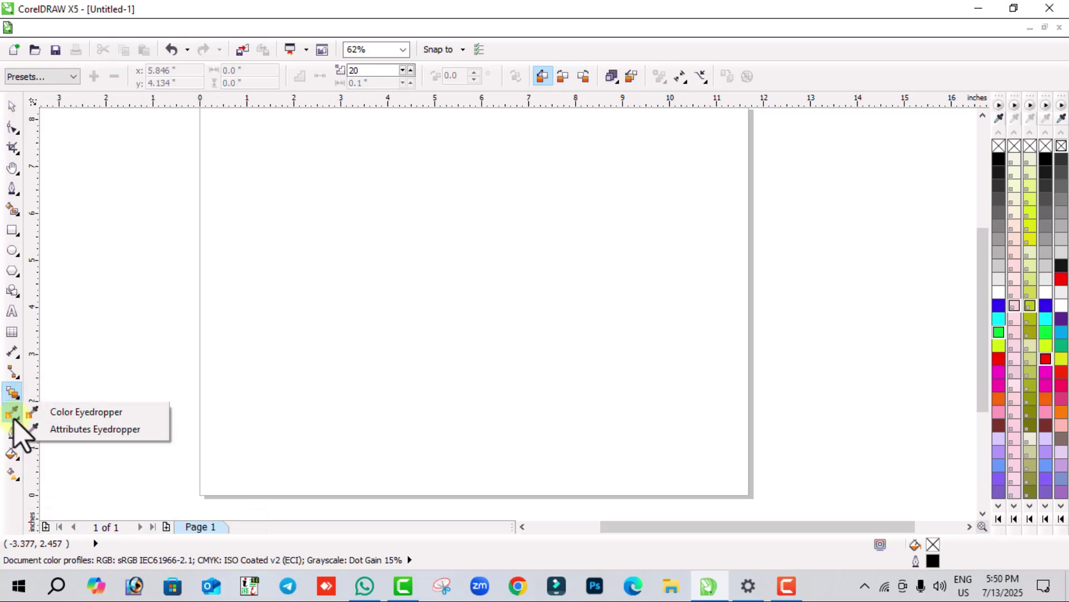
{"action": "mouse_move", "coordinate": [13, 370]}
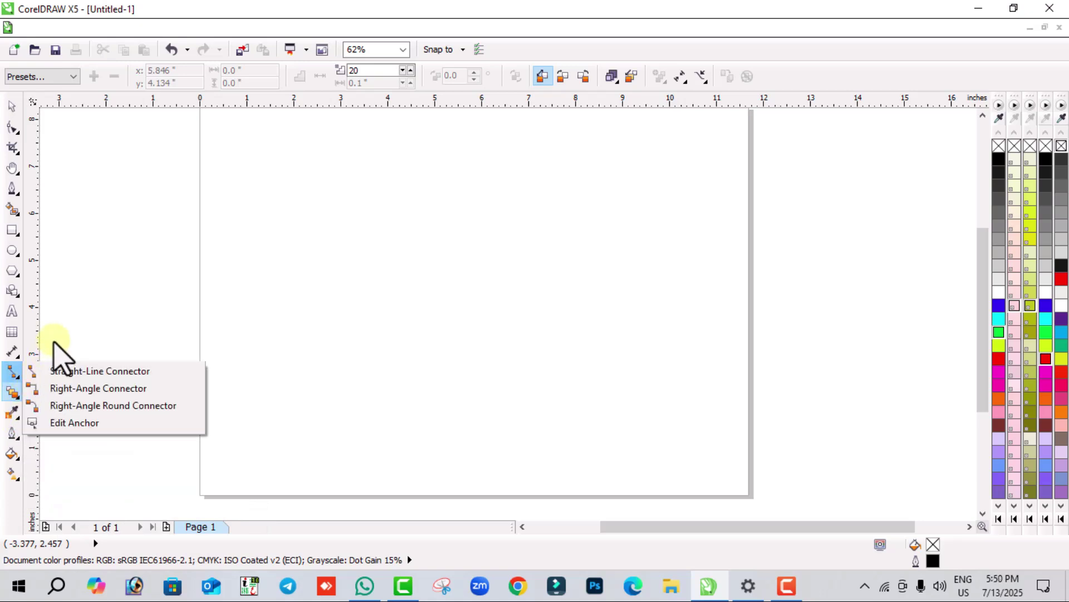
{"action": "left_click", "coordinate": [12, 106]}
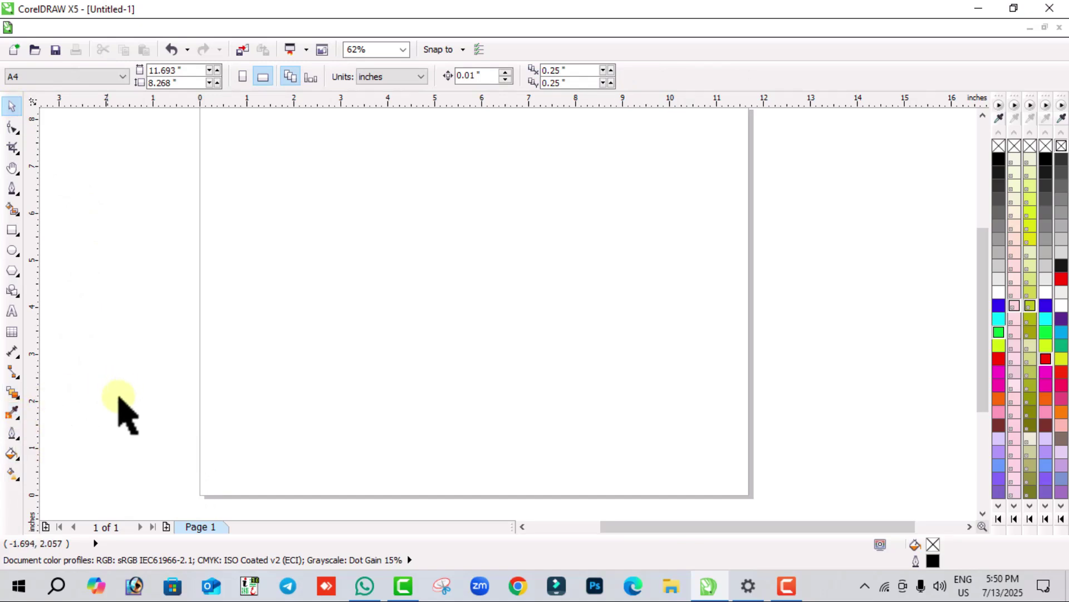
- Review the Interactive Fill, Parallel Dimension, connector and preset shape tools, and return to the Pick tool
{"action": "left_click", "coordinate": [7, 472]}
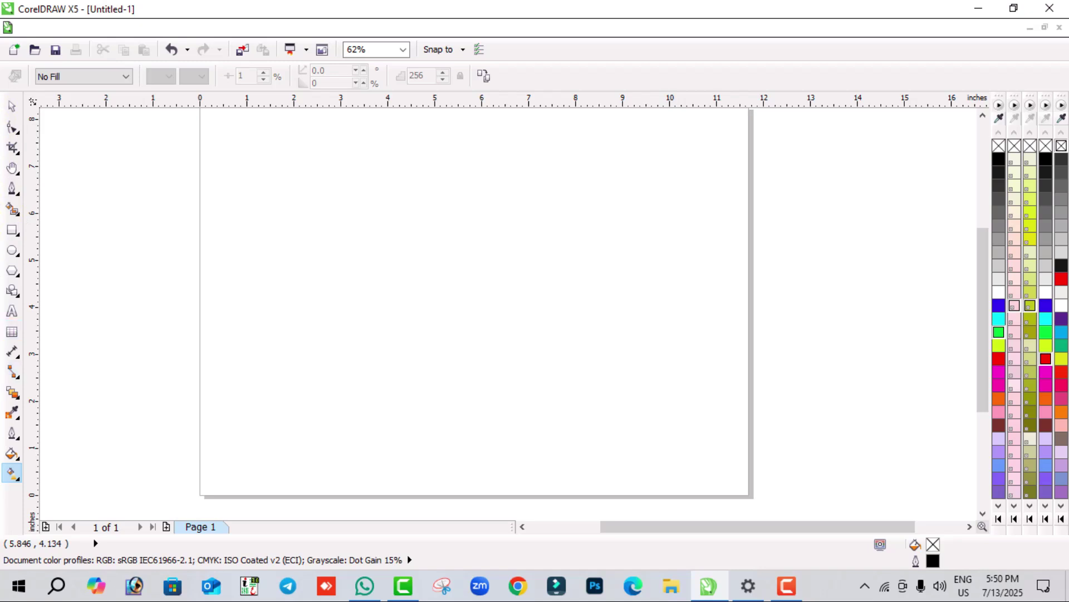
{"action": "left_click", "coordinate": [12, 107]}
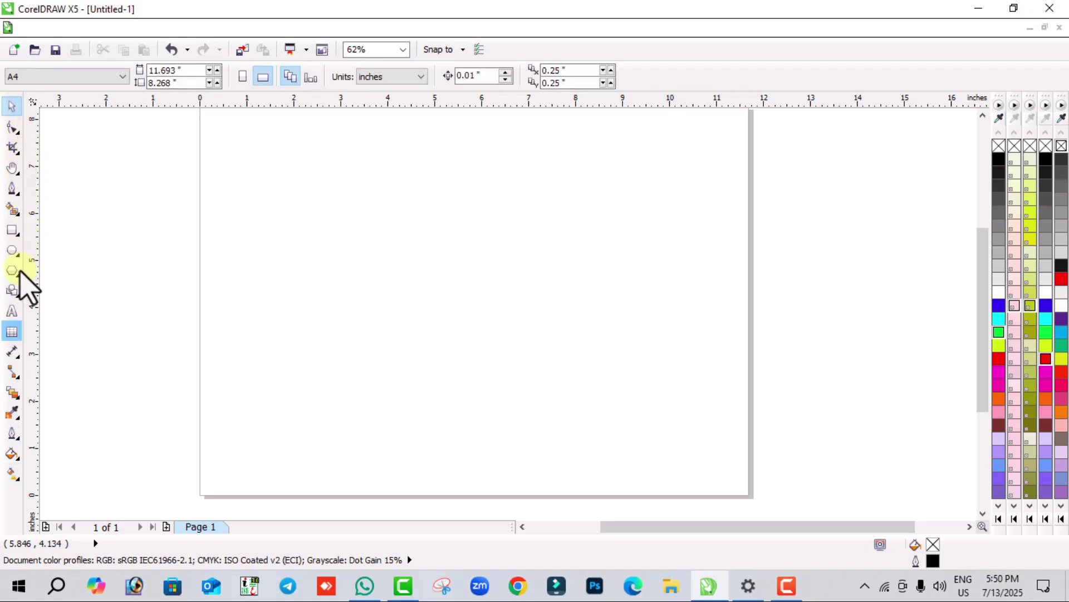
{"action": "left_click", "coordinate": [19, 357]}
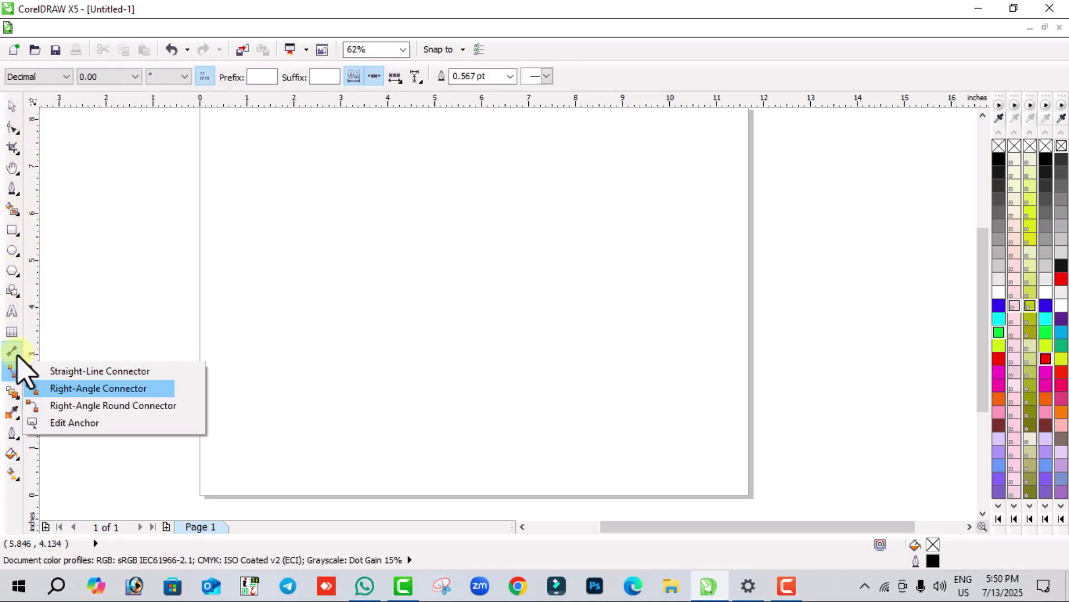
{"action": "left_click", "coordinate": [19, 287]}
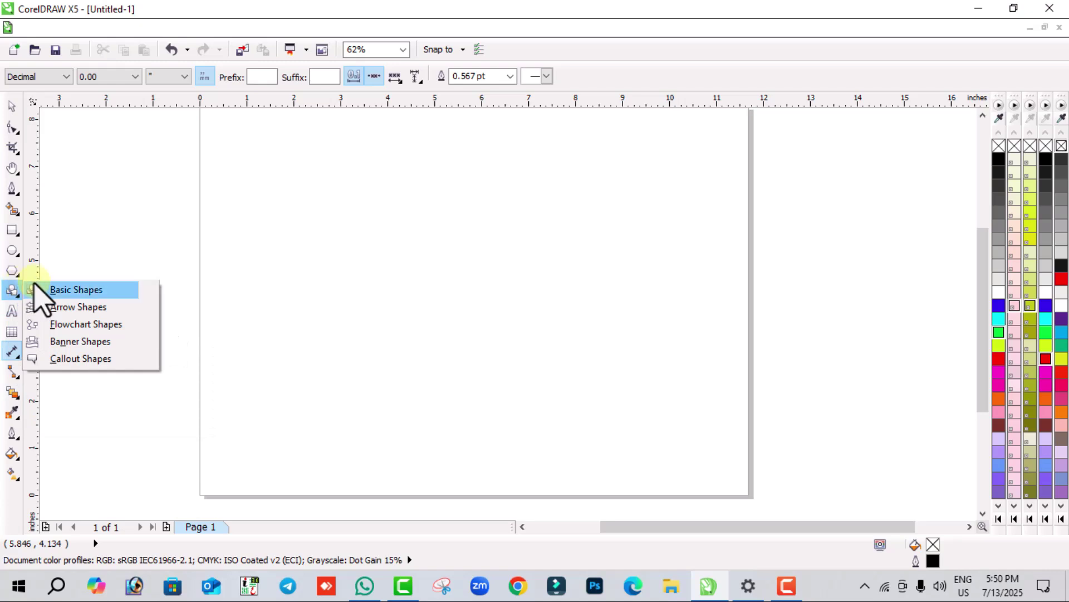
{"action": "left_click", "coordinate": [147, 247]}
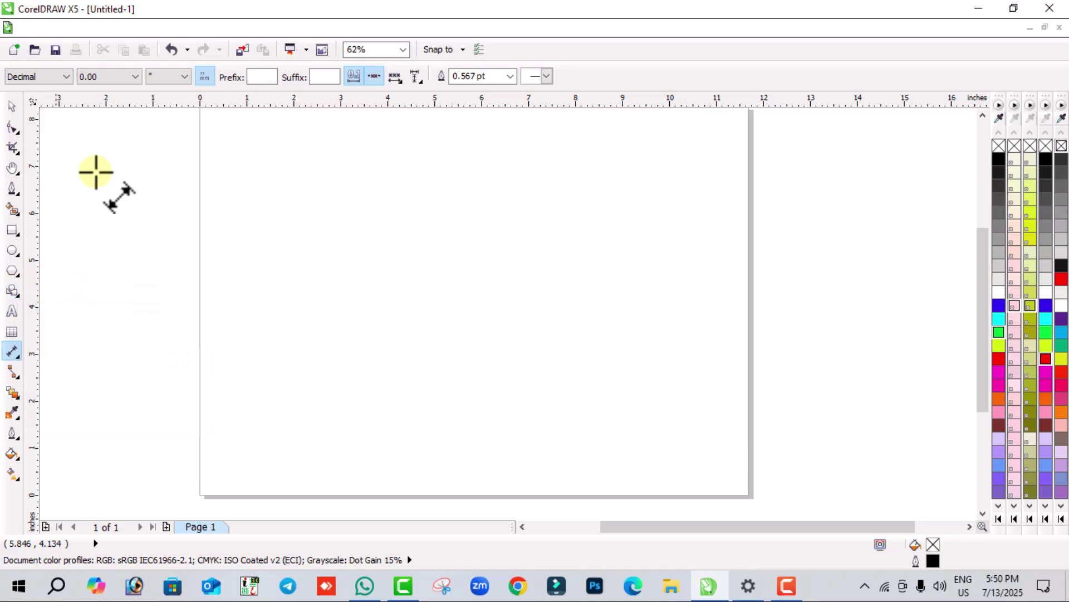
{"action": "left_click", "coordinate": [11, 107]}
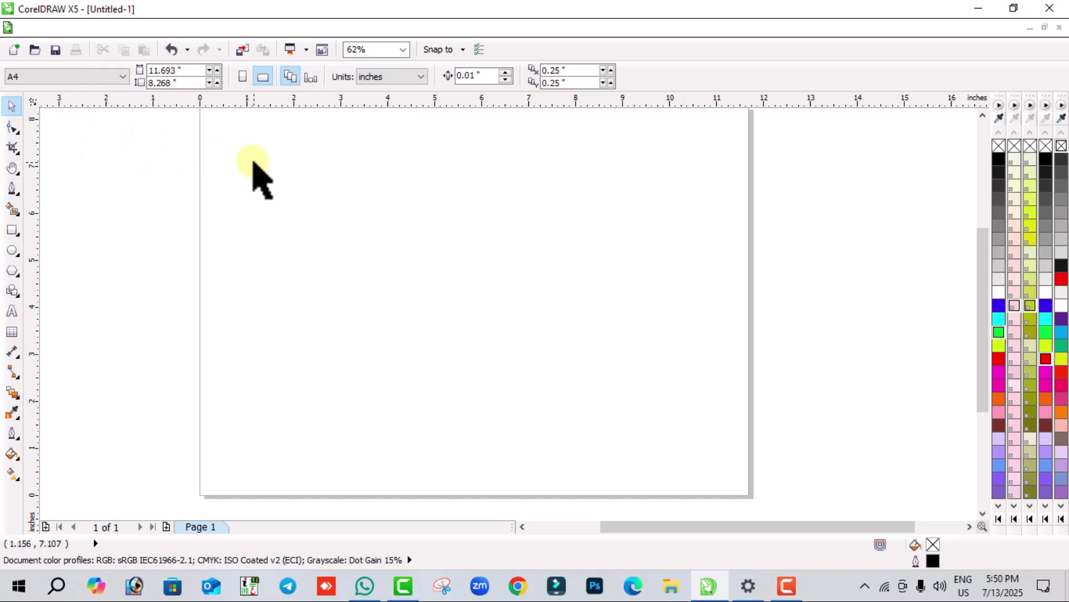